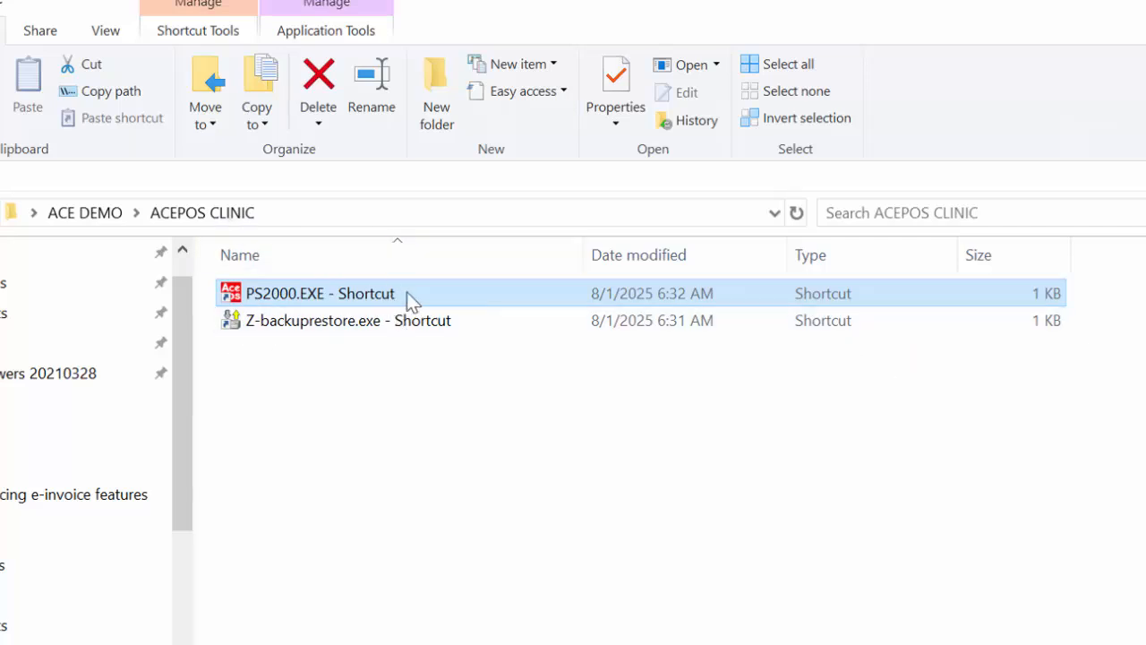
- Launch the PS2000.EXE shortcut, log in as ADMIN with the account password, and accept the posting date and time
double_click(409, 296)
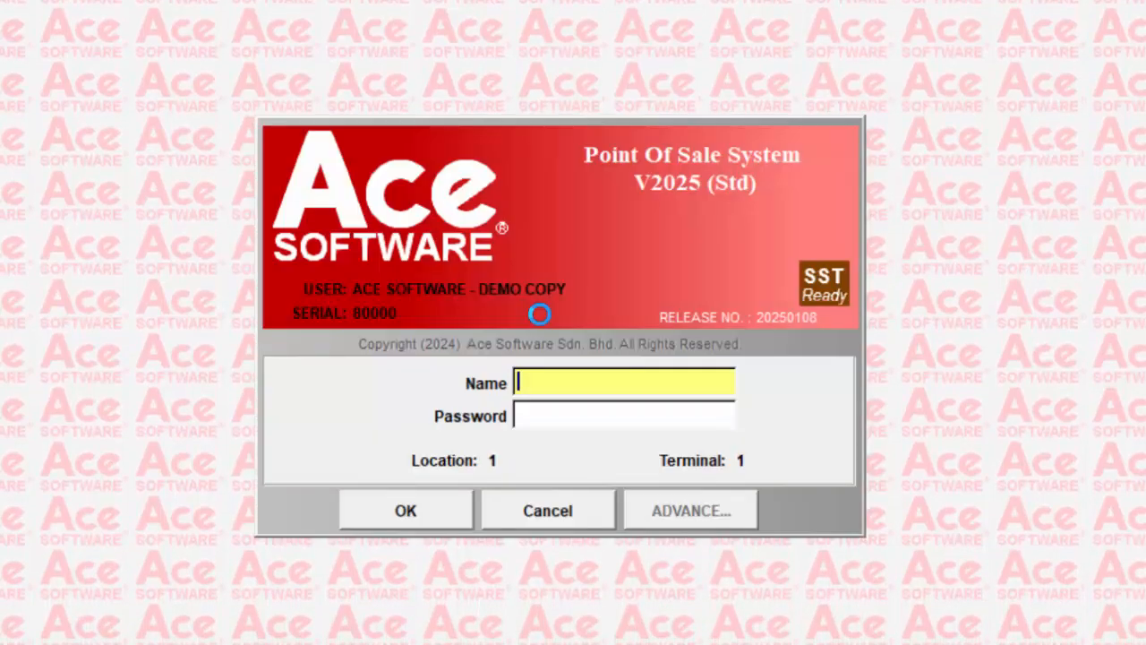
type("ADMIN")
key("Return")
type("***")
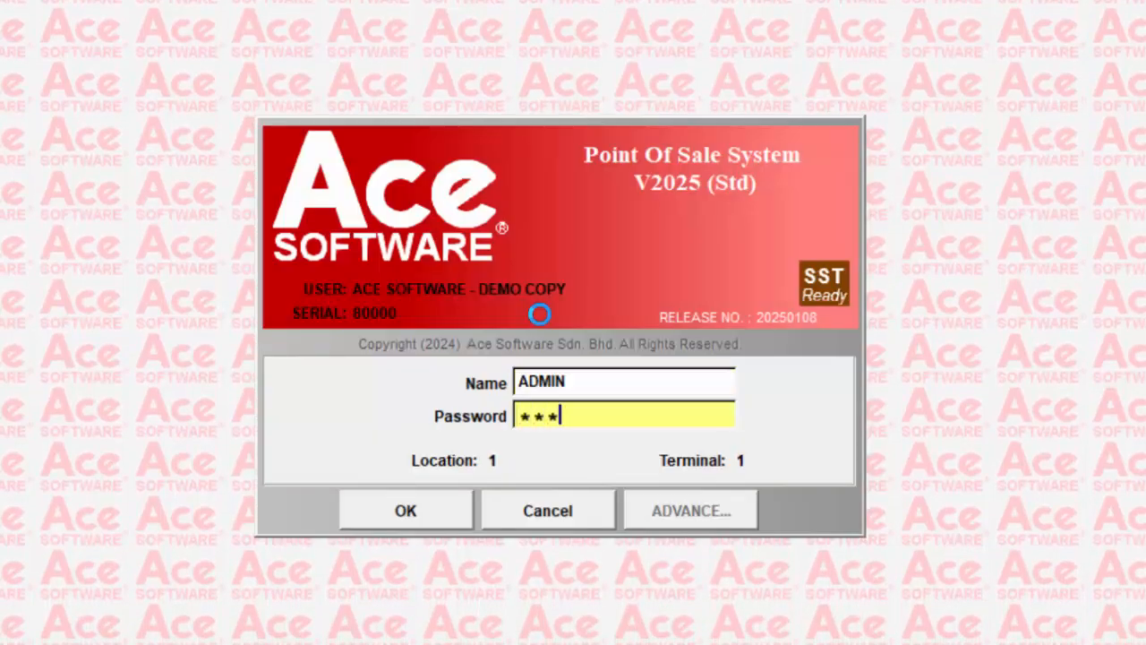
key("Return")
key("Return")
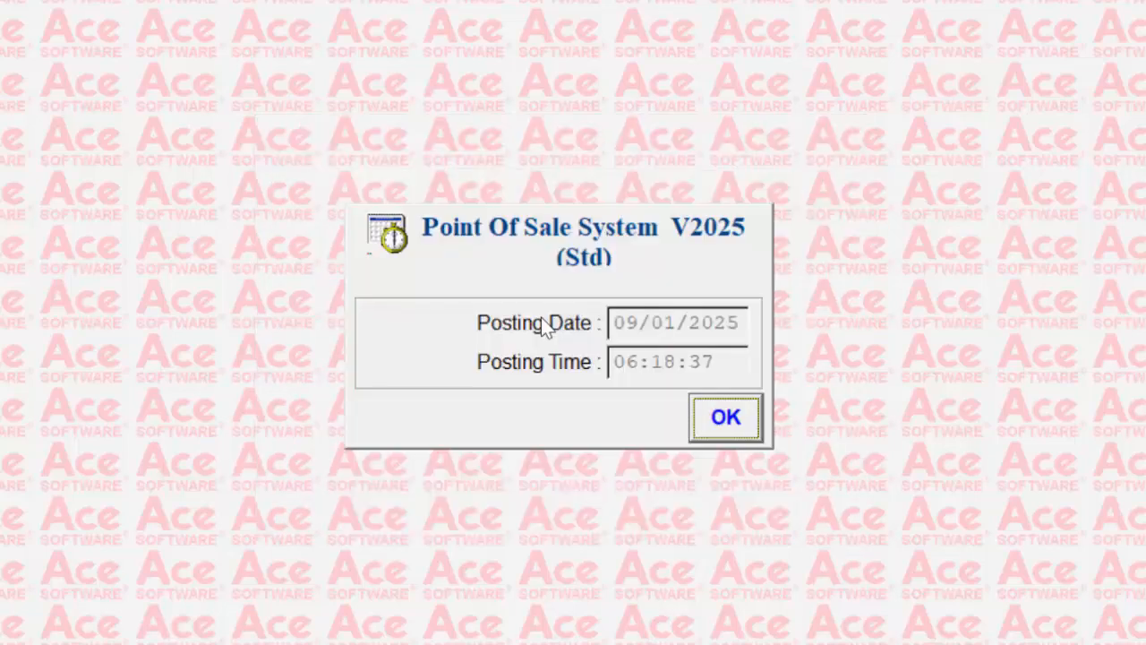
left_click(736, 411)
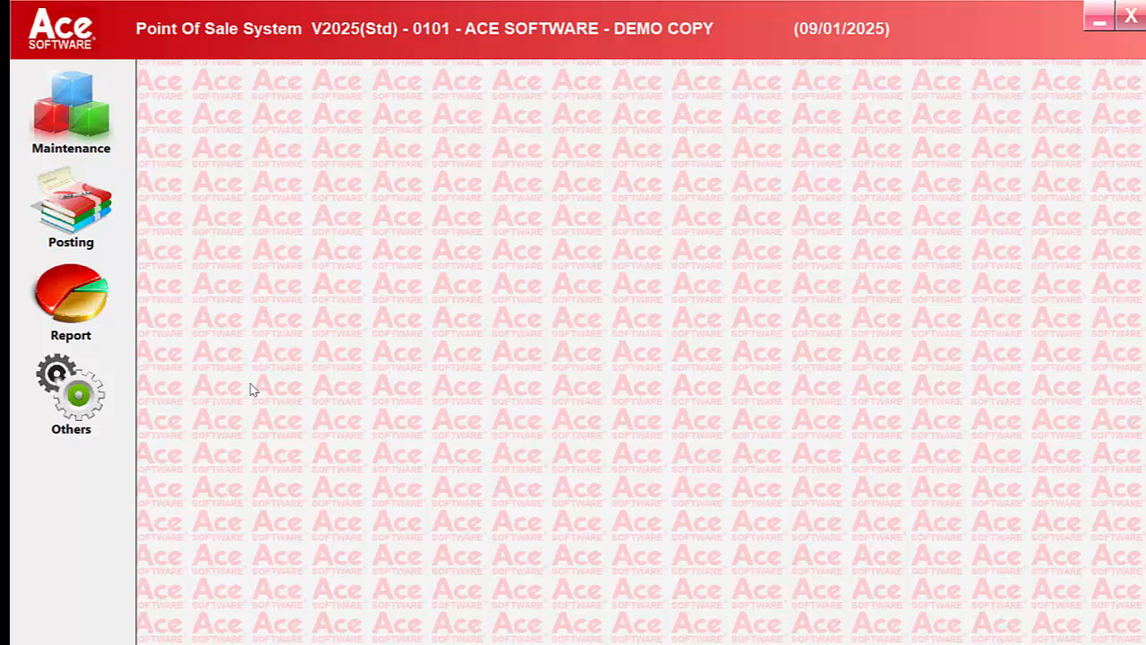
- Open the System Setup window from the administrative tools to show the company profile
left_click(87, 403)
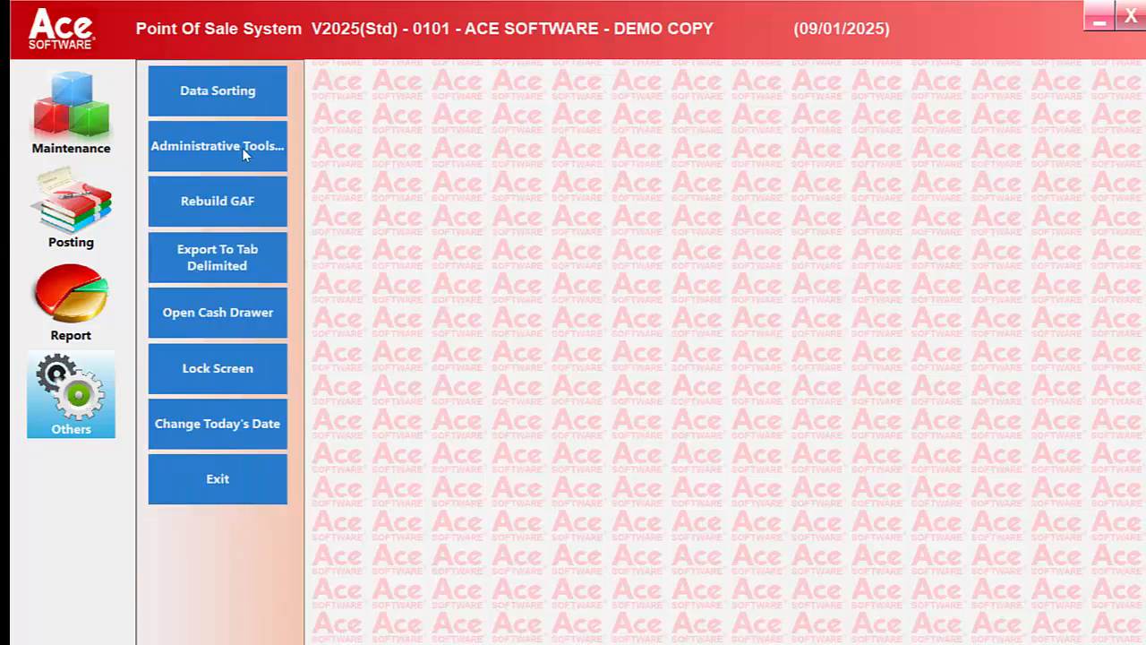
left_click(242, 148)
left_click(430, 262)
left_click(777, 235)
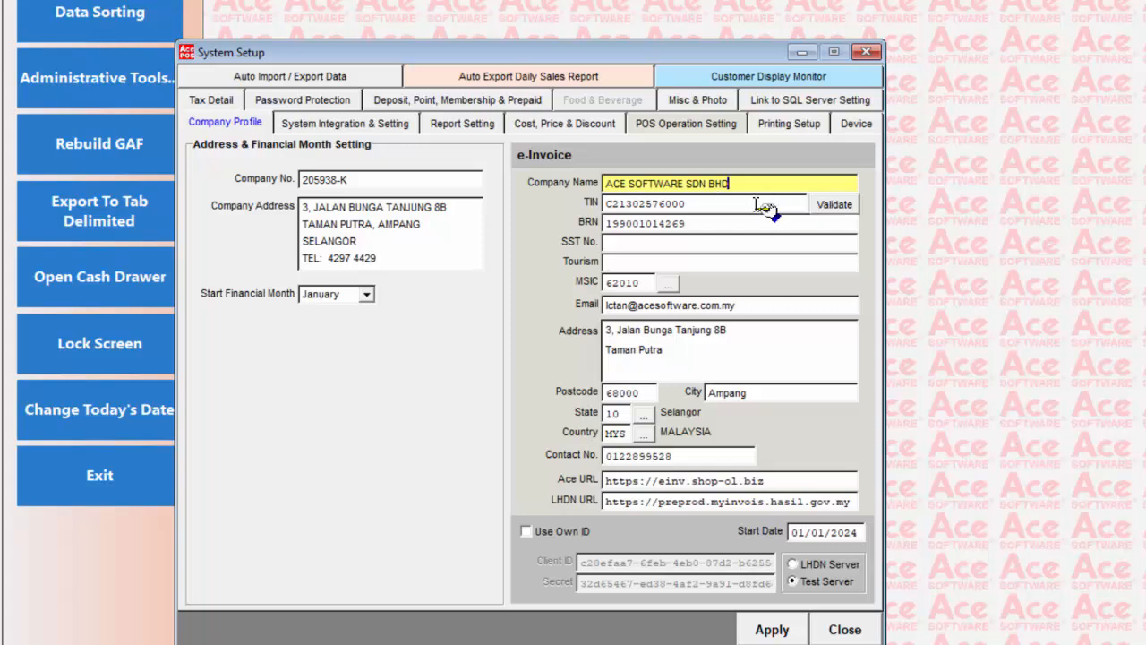
- Validate the company's TIN in the e-Invoice settings and dismiss the result
left_click(734, 205)
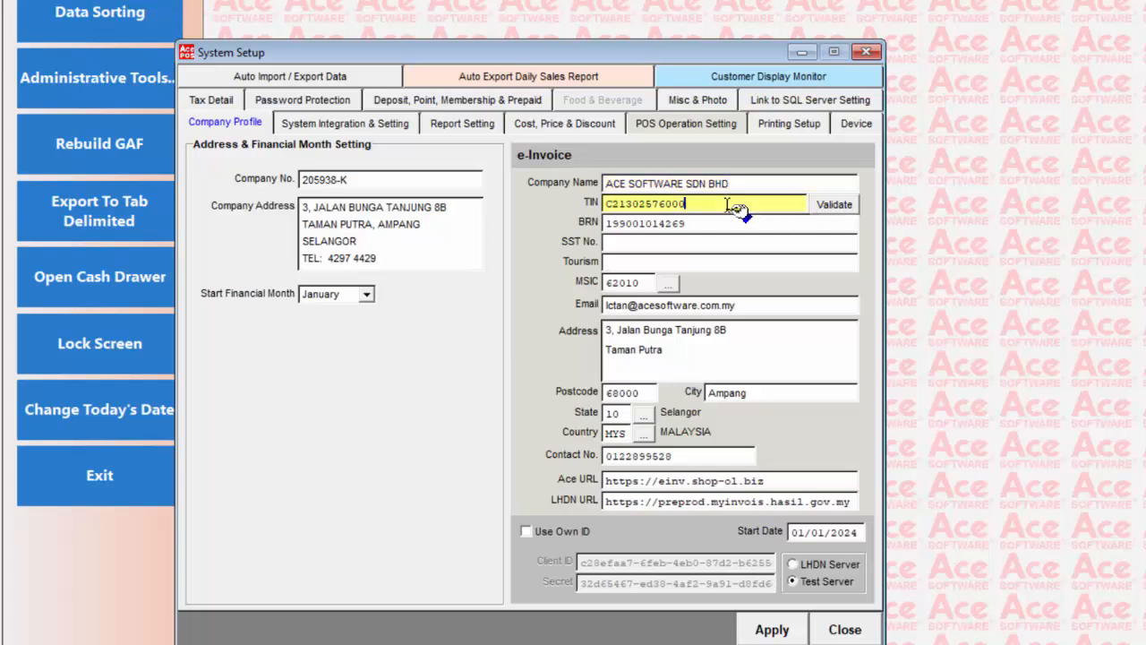
left_click(836, 205)
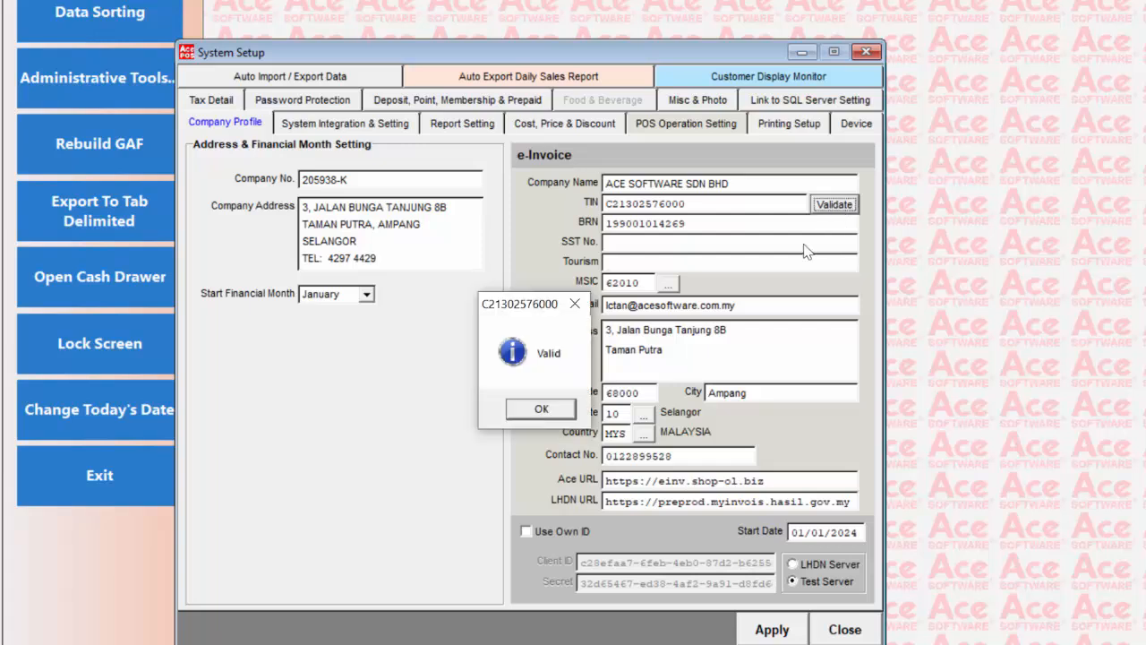
left_click(546, 409)
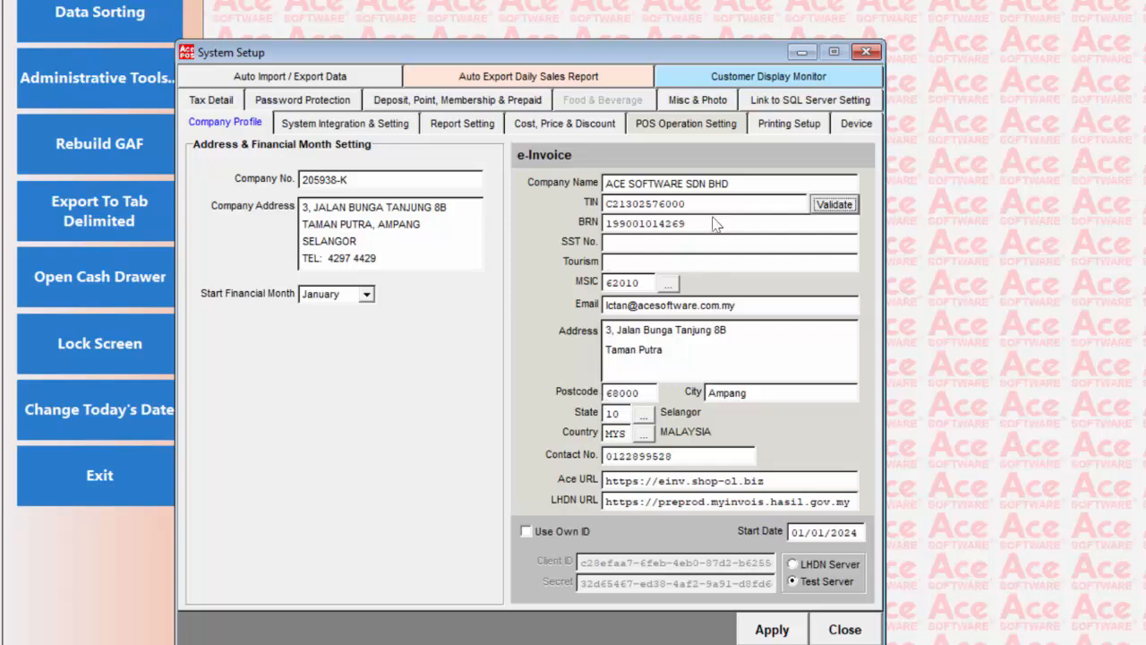
- Review the e-Invoice BRN, SST No., Tourism and MSIC fields, and browse the MSIC code list without choosing a code
left_click(704, 225)
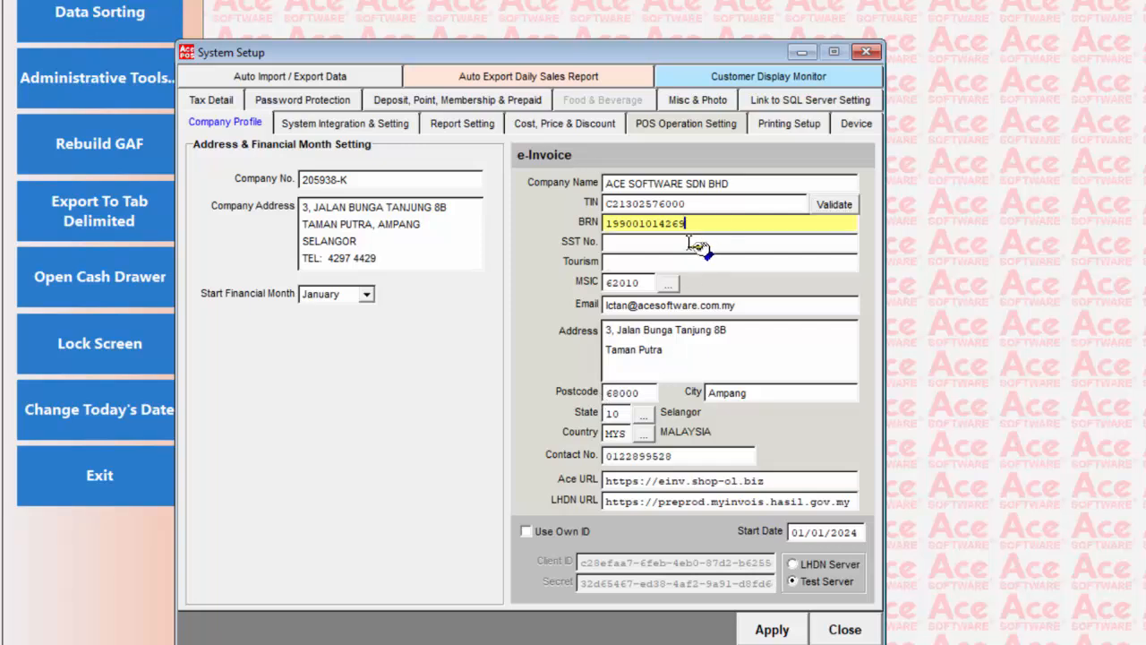
left_click(692, 244)
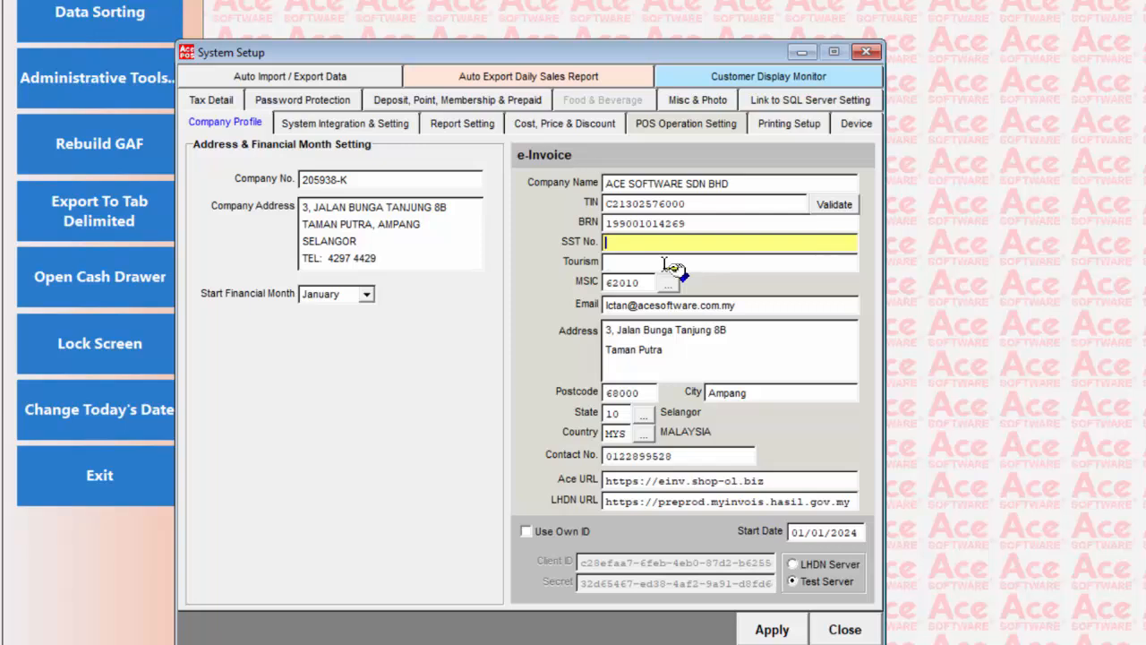
left_click(672, 262)
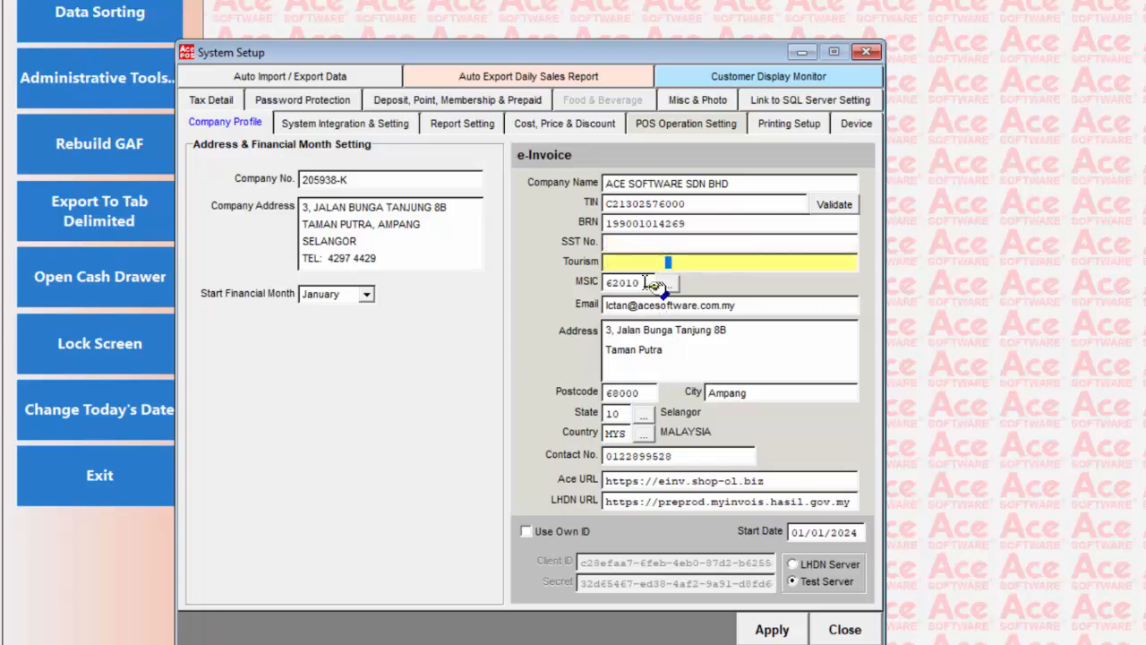
left_click(650, 283)
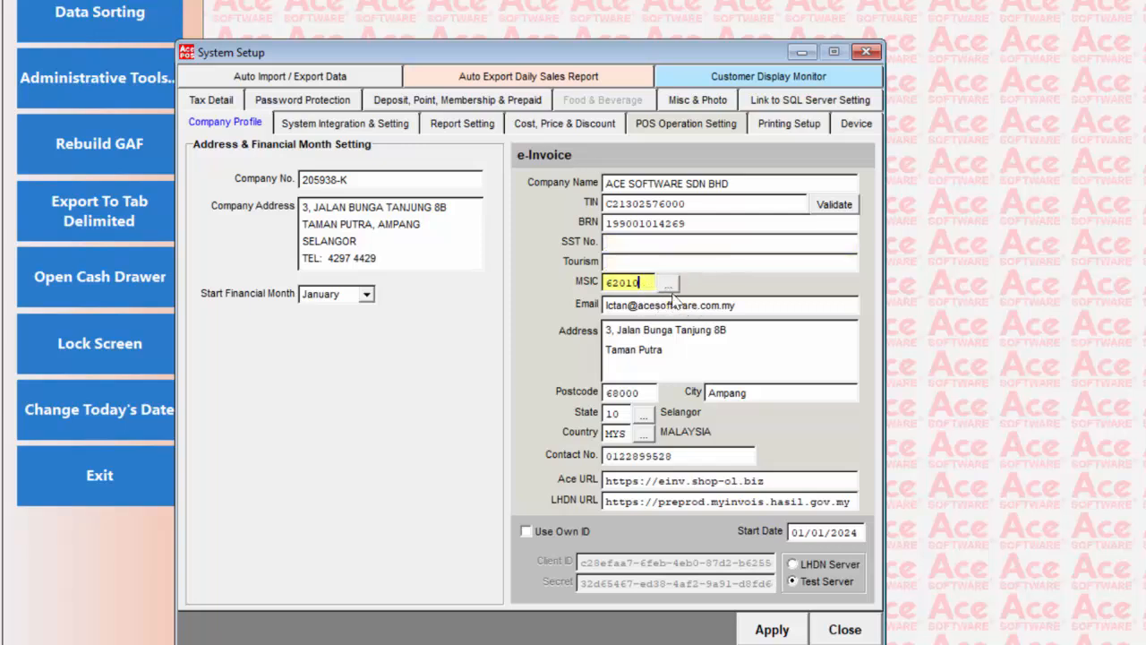
left_click(668, 283)
scroll(625, 389, "down", 6)
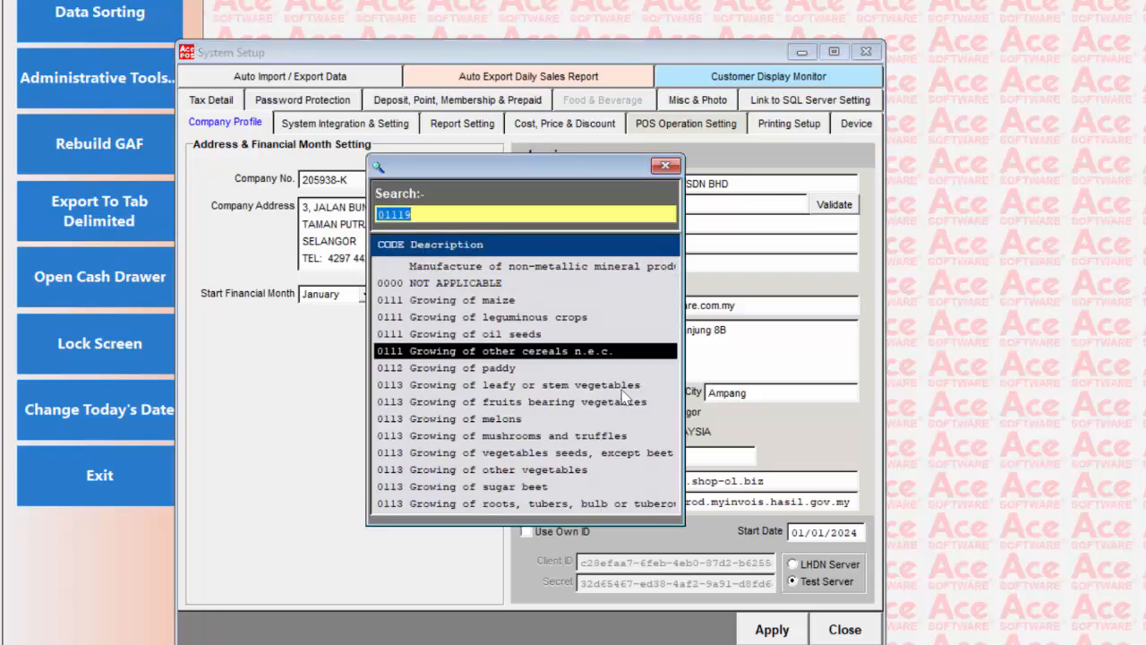
scroll(607, 382, "down", 8)
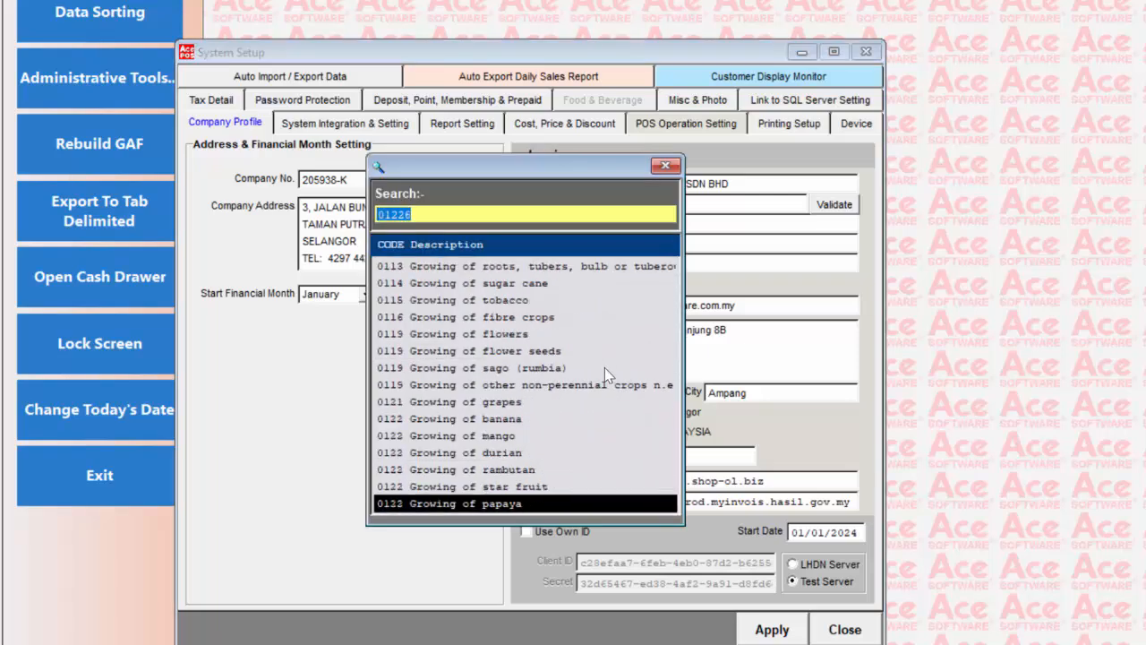
scroll(601, 353, "down", 10)
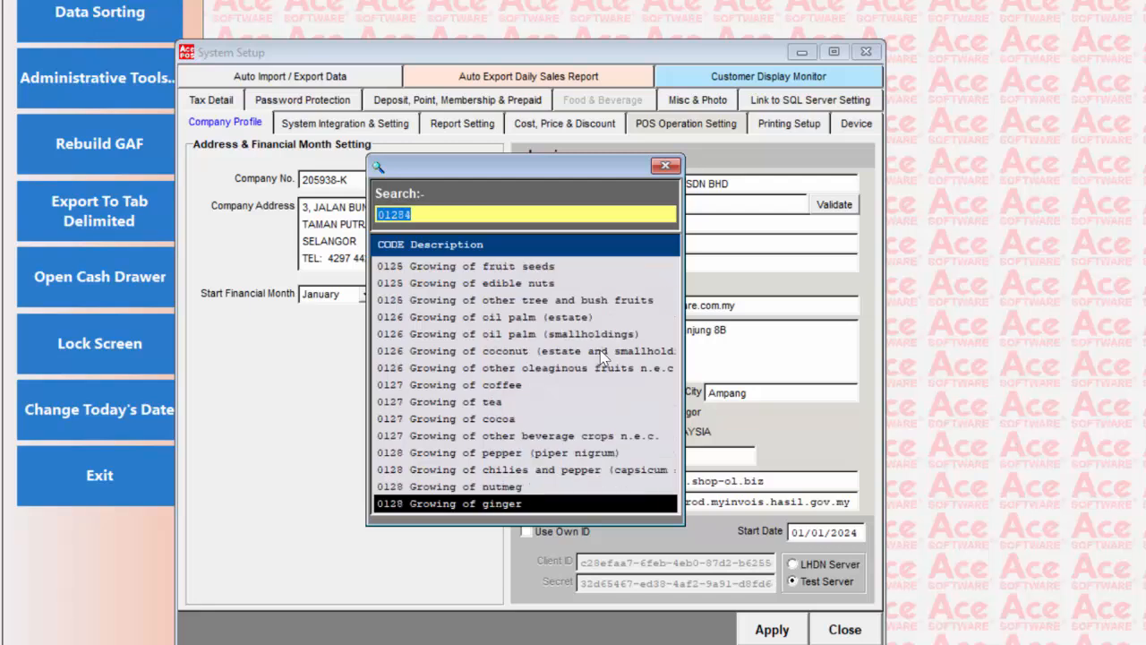
left_click(664, 168)
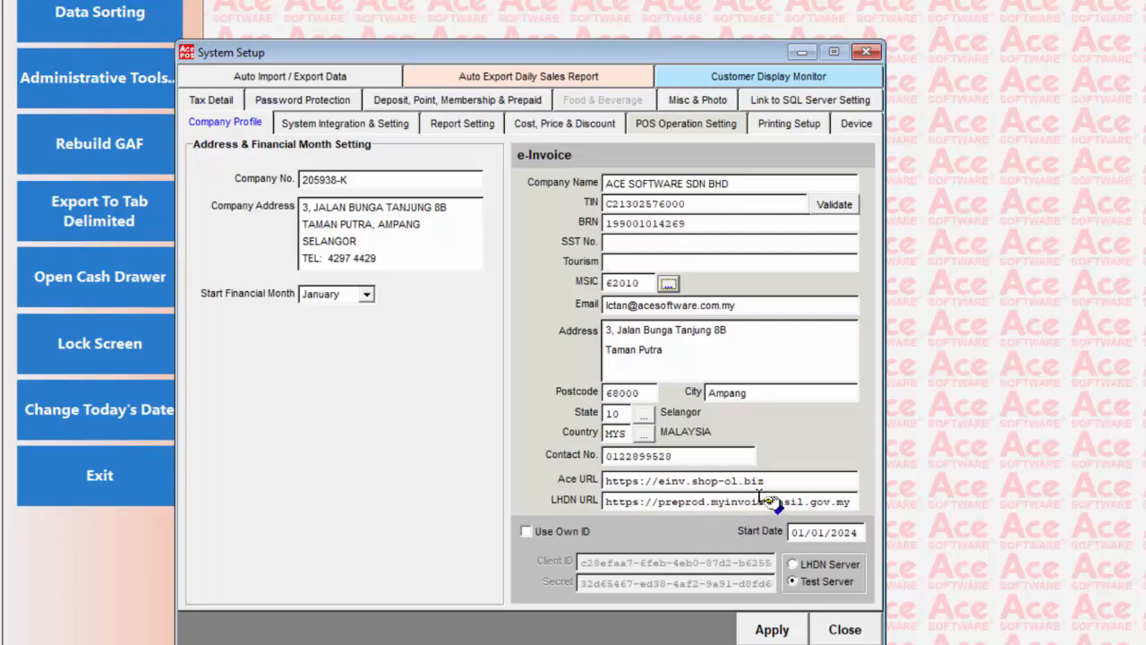
- Switch the e-Invoice connection to LHDN Server and back to Test Server, and apply and close the system setup
left_click(793, 566)
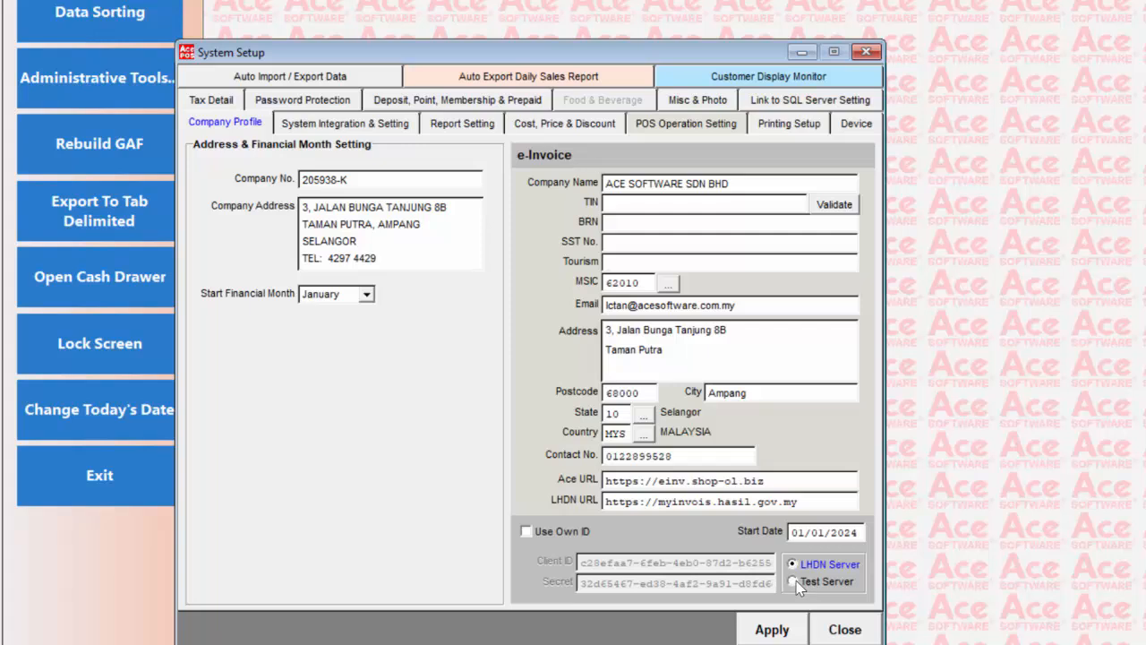
left_click(794, 582)
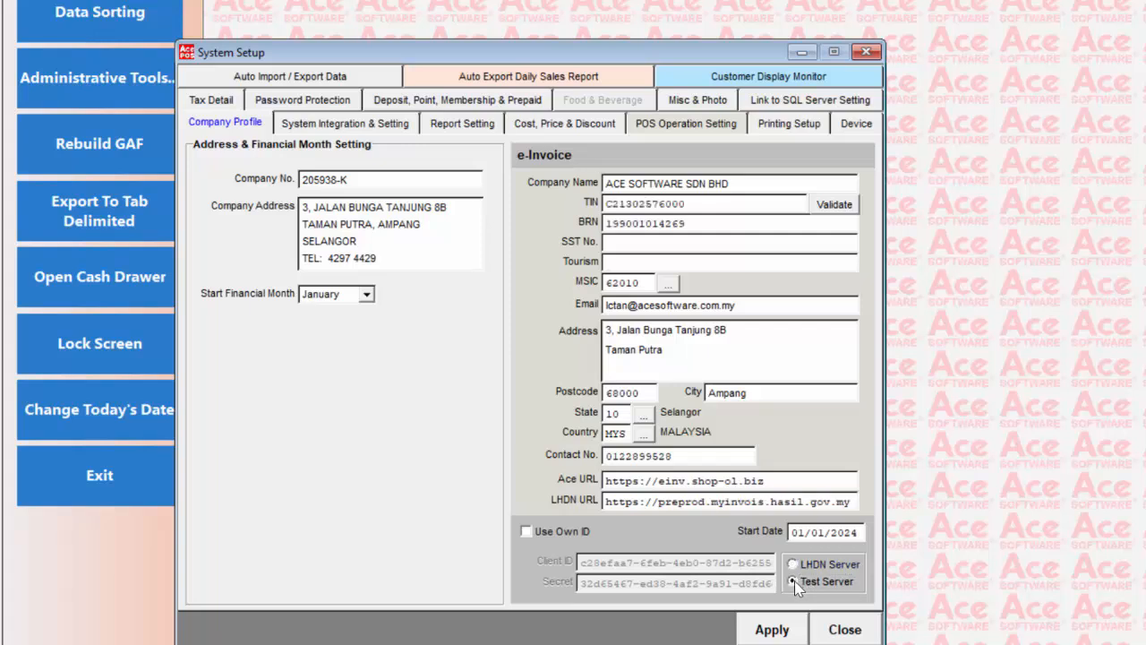
left_click(776, 632)
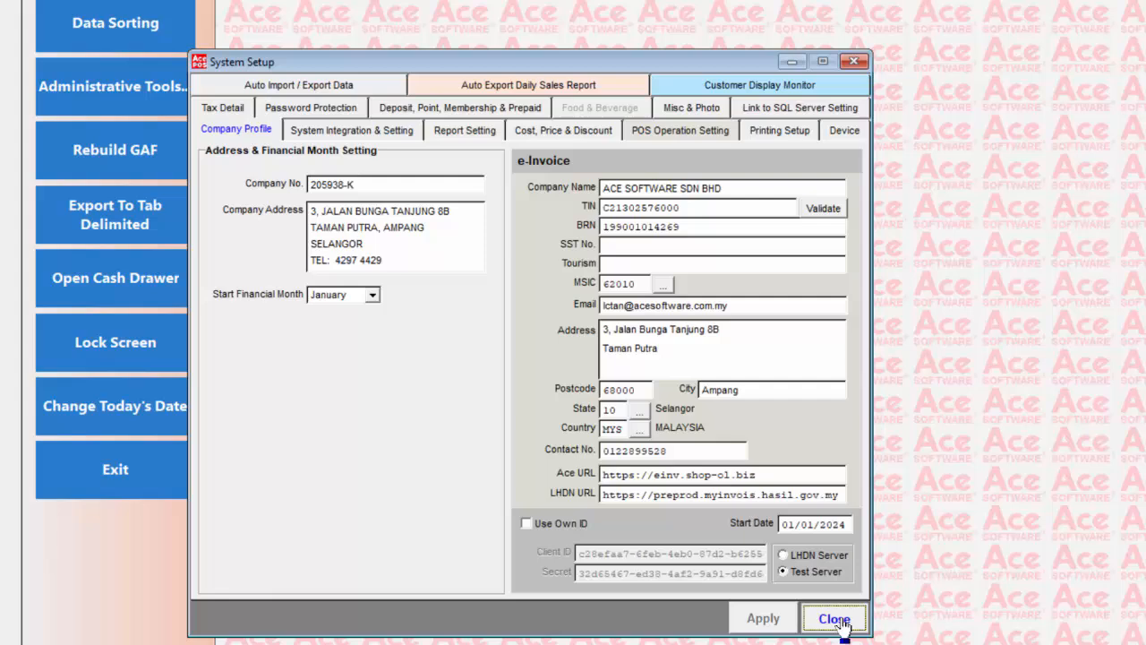
left_click(849, 630)
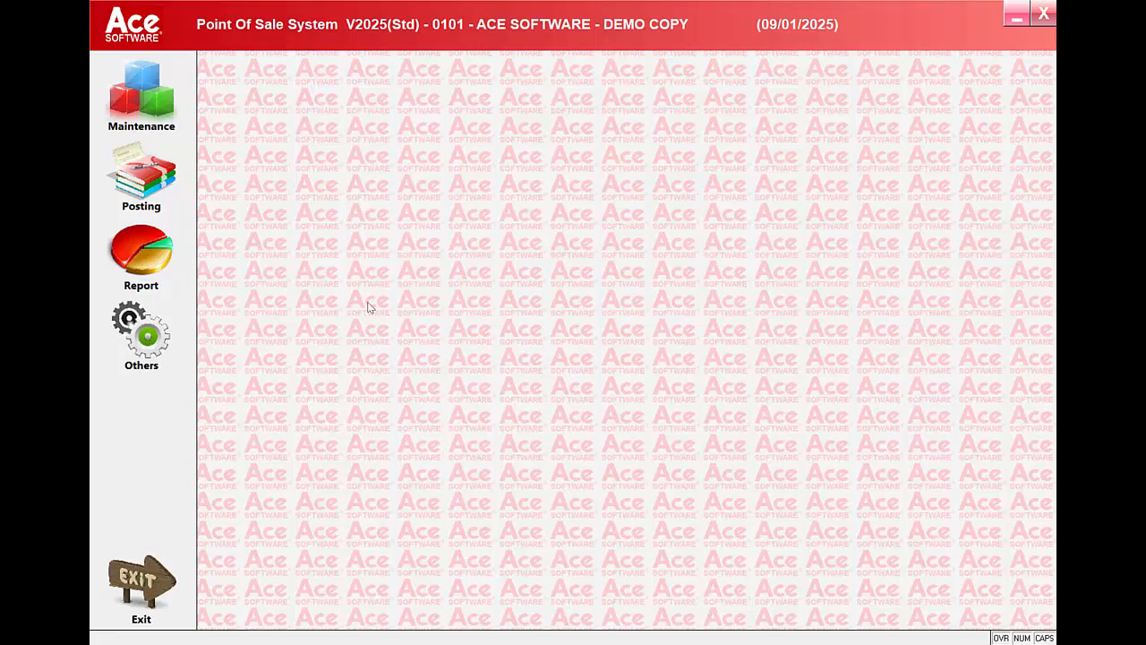
- Open the maintenance window for stock items, entering the password to show cost price
left_click(143, 105)
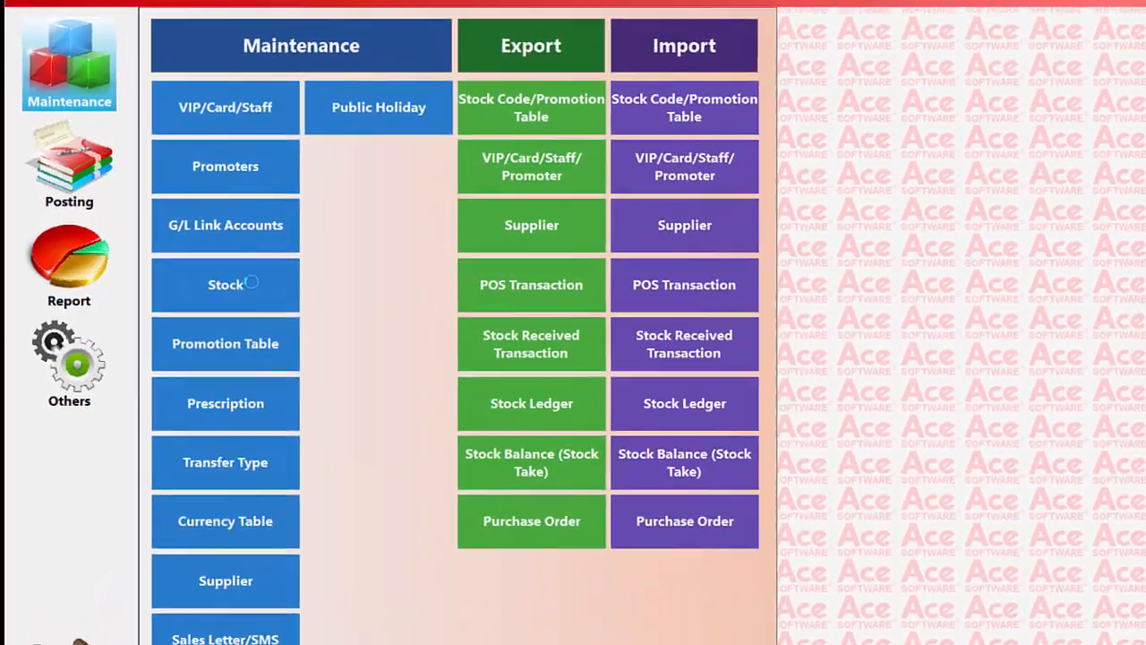
left_click(287, 273)
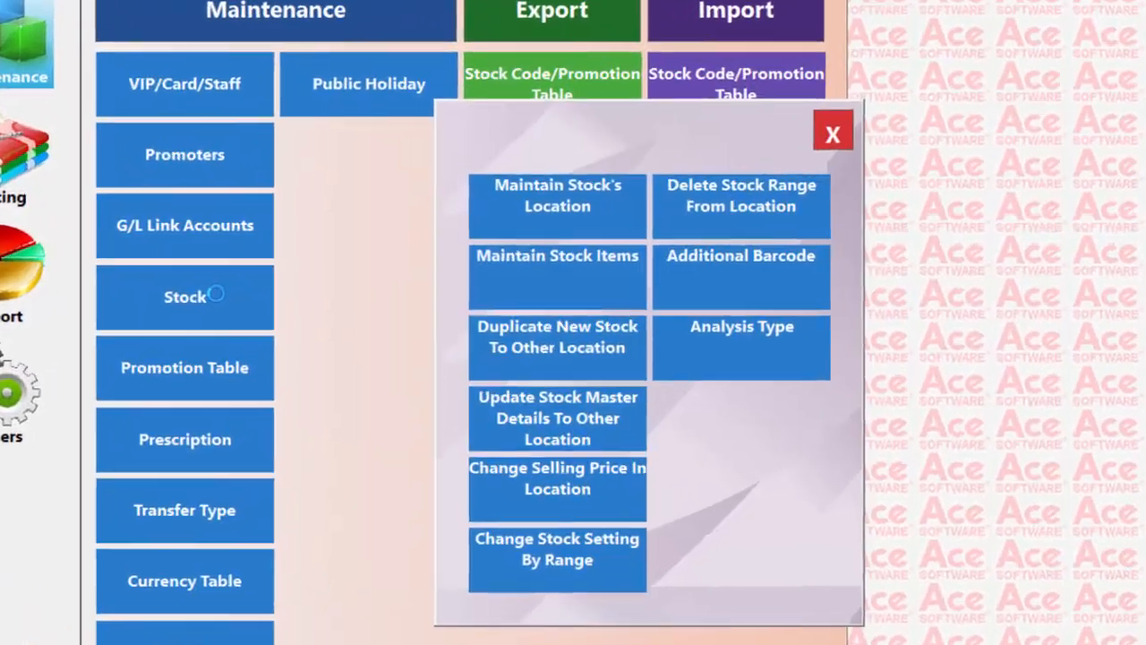
left_click(570, 266)
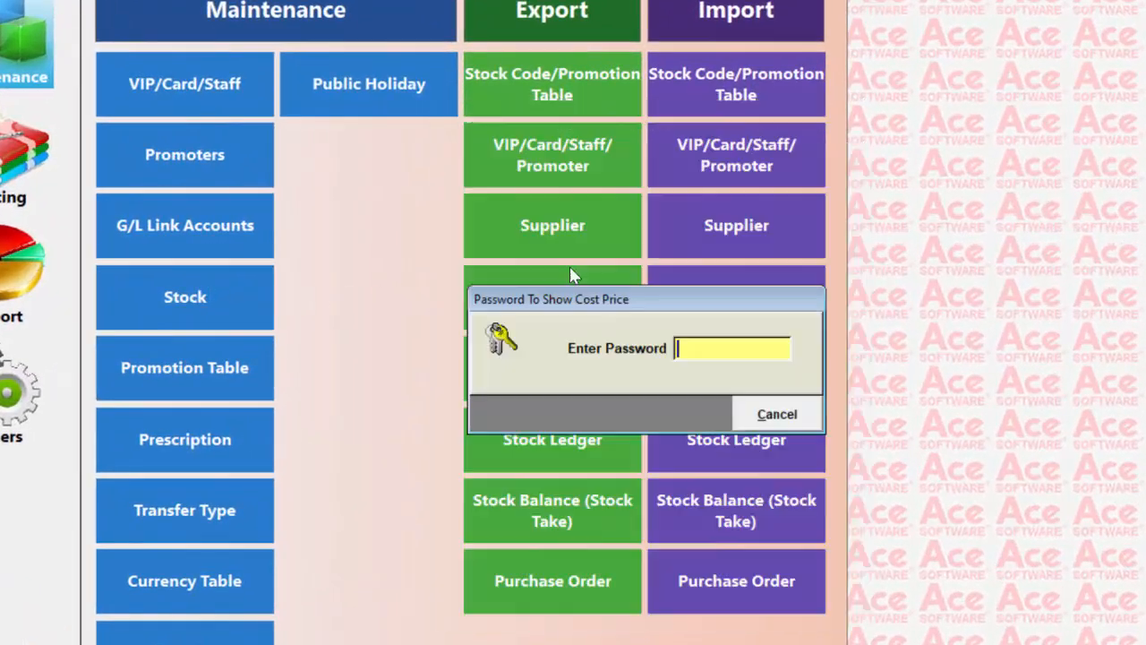
type("***")
key("Return")
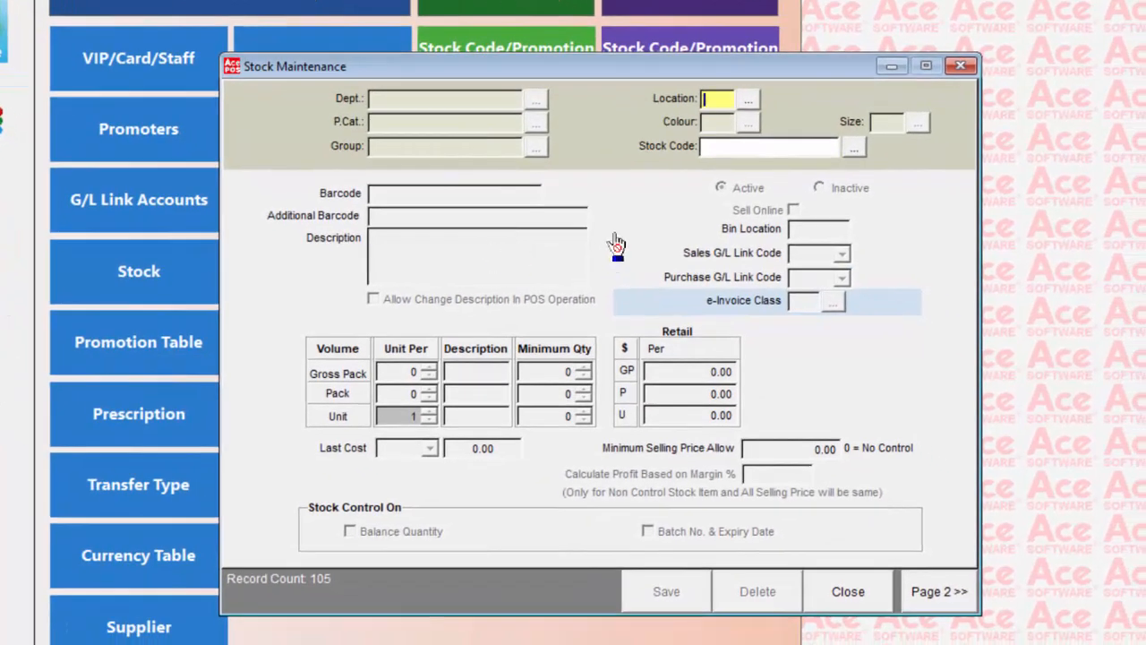
- Accept location 1 and load stock item 002042, TEBONIN FORTE 80MG 30sTAB, from the stock code list
key("Return")
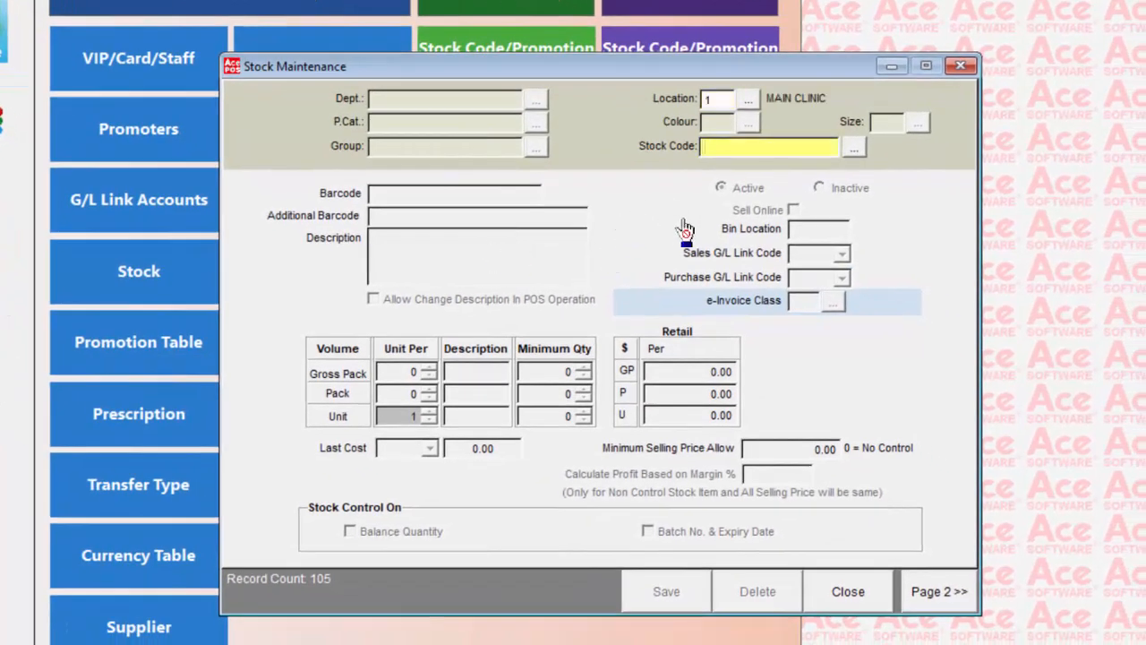
left_click(852, 148)
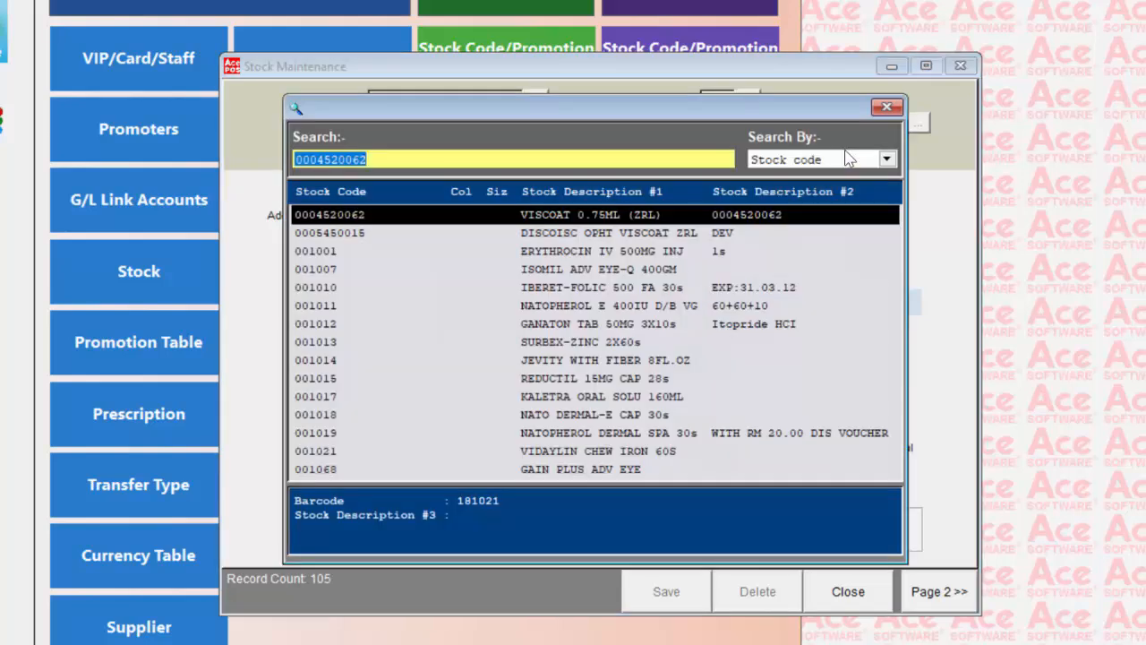
key("Down")
key("Down")
key("Down")
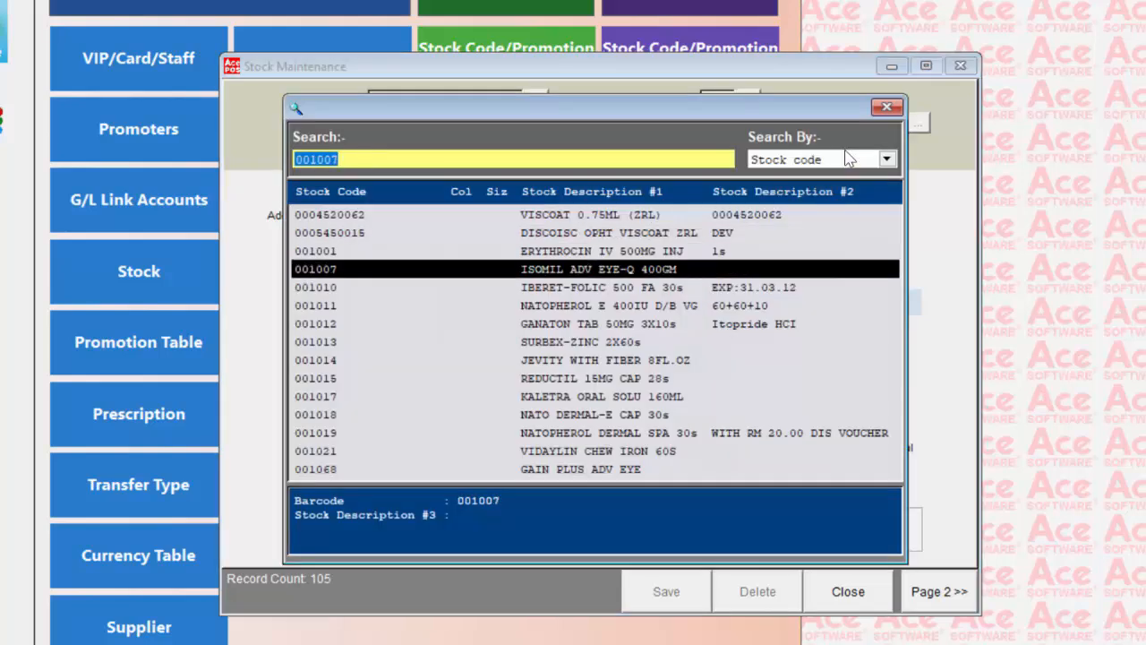
key("Down")
key("Down")
key("Down")
key("Down")
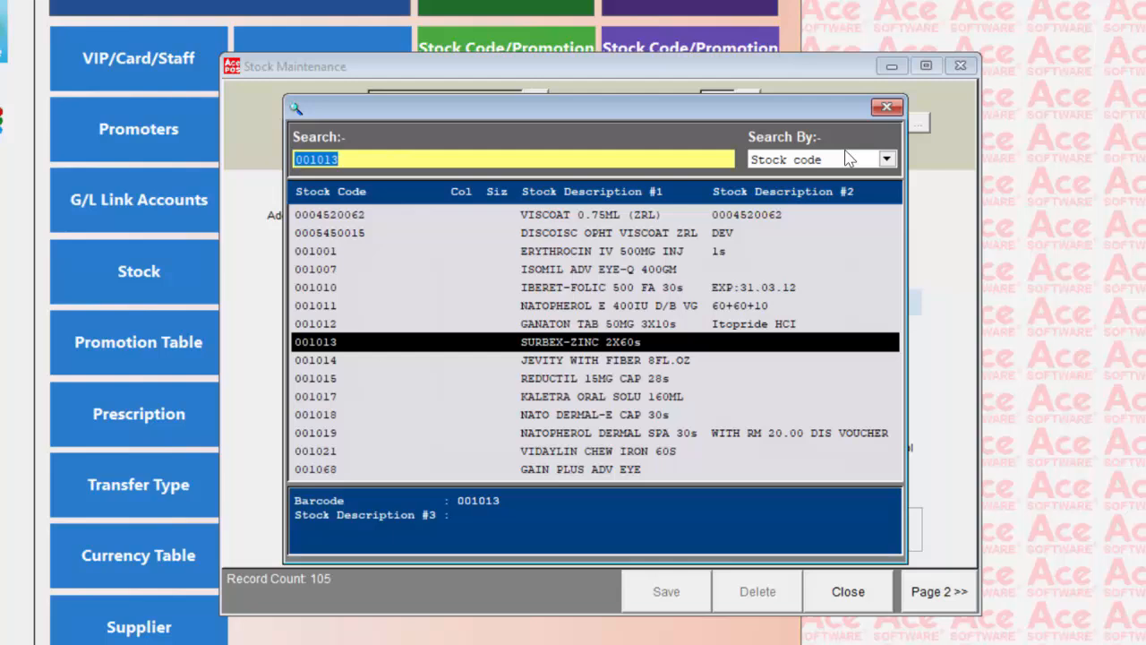
key("Down")
key("Down")
key("Down")
key("Down")
key("Down")
key("Down")
key("Down")
key("Down")
key("Down")
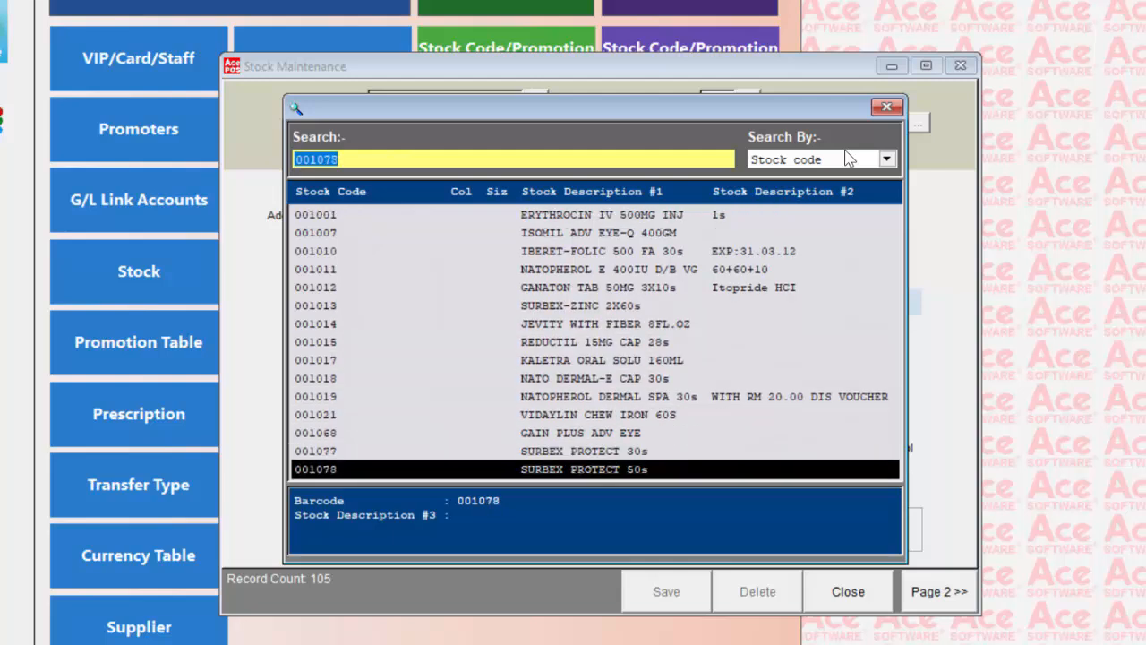
key("Down")
key("Down")
key("Down")
key("Down")
key("Down")
key("Down")
key("Down")
key("Down")
key("Down")
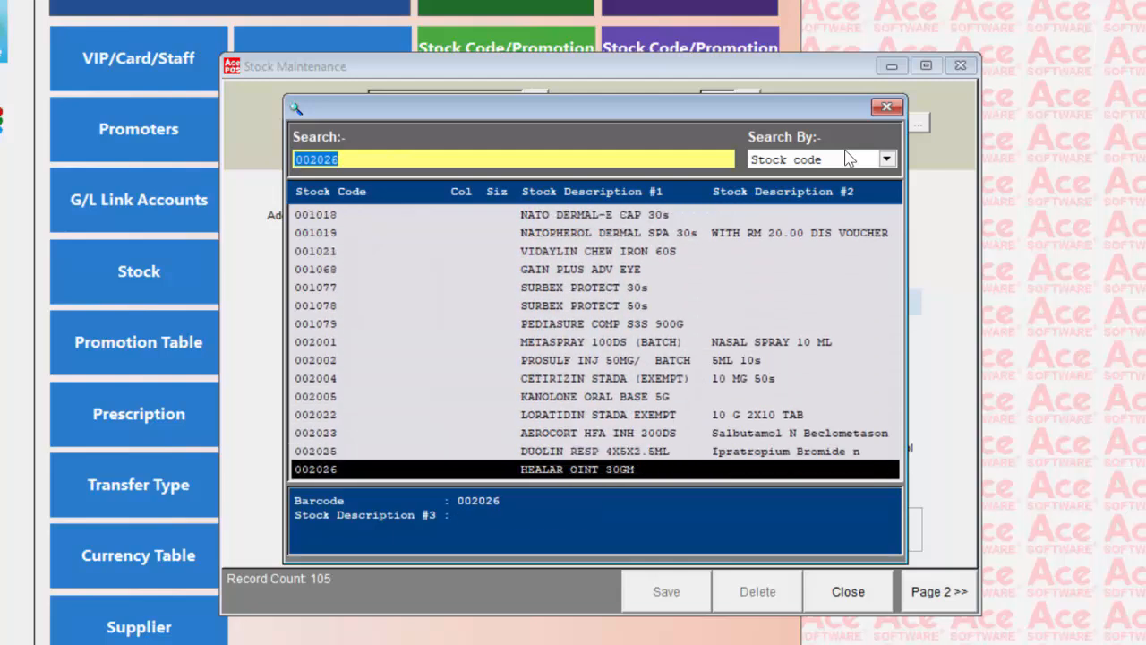
key("Down")
key("Down")
key("Up")
key("Up")
key("Up")
key("Down")
key("Down")
key("Down")
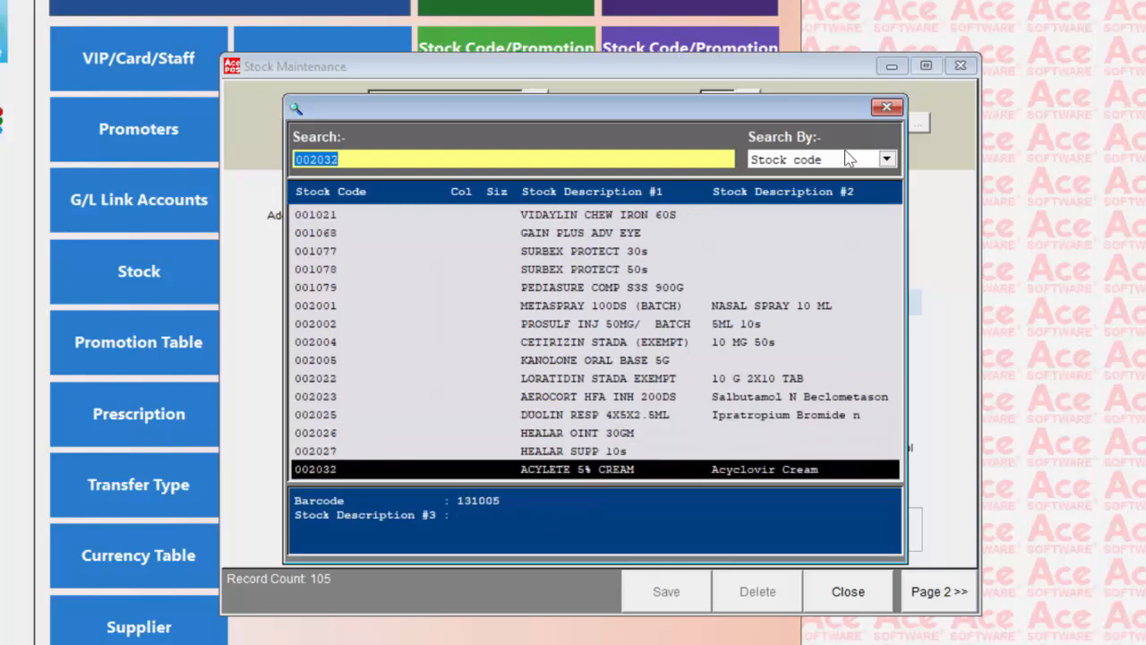
key("Down")
key("Down")
key("Down")
key("Down")
key("Down")
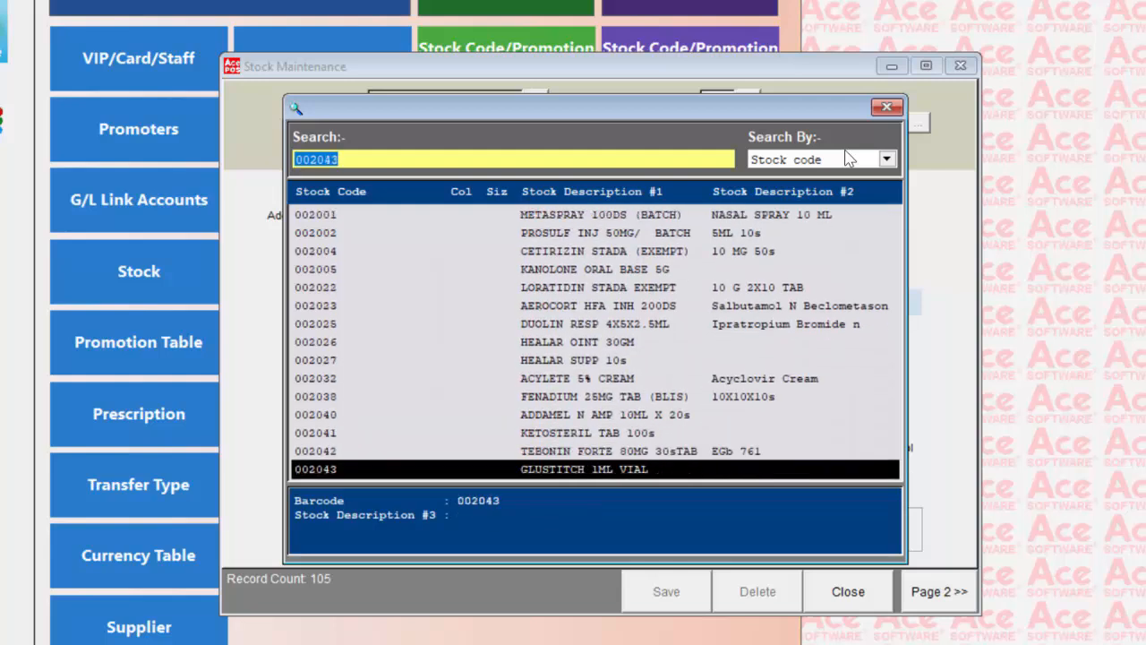
key("Up")
key("Up")
key("Up")
key("Up")
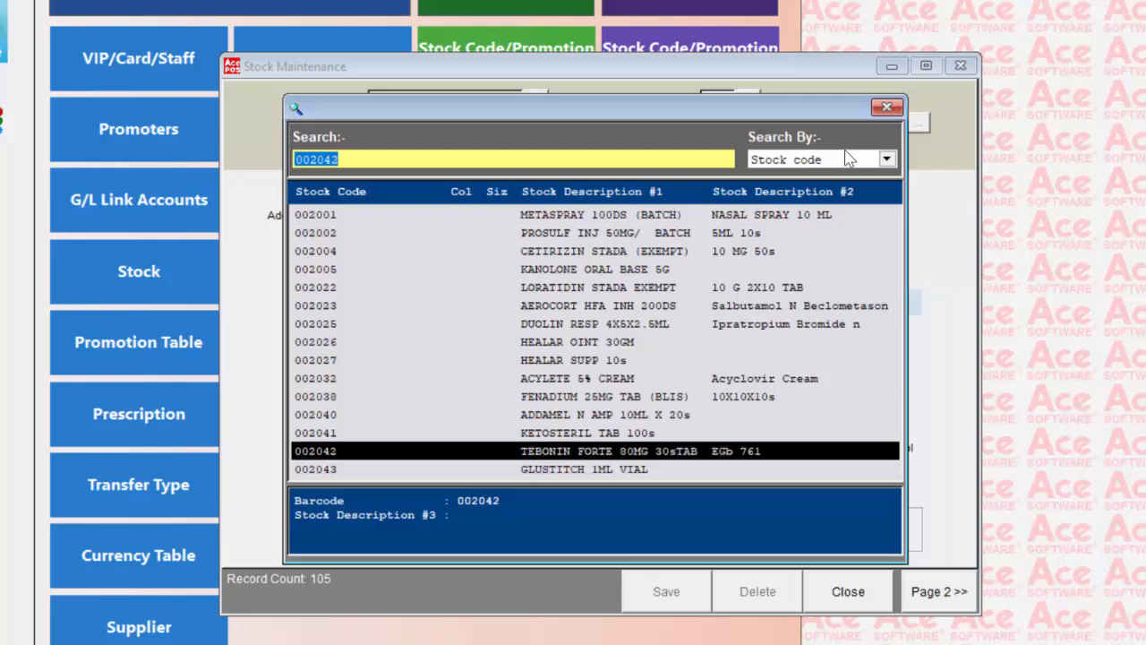
key("Down")
key("Down")
key("Down")
key("Down")
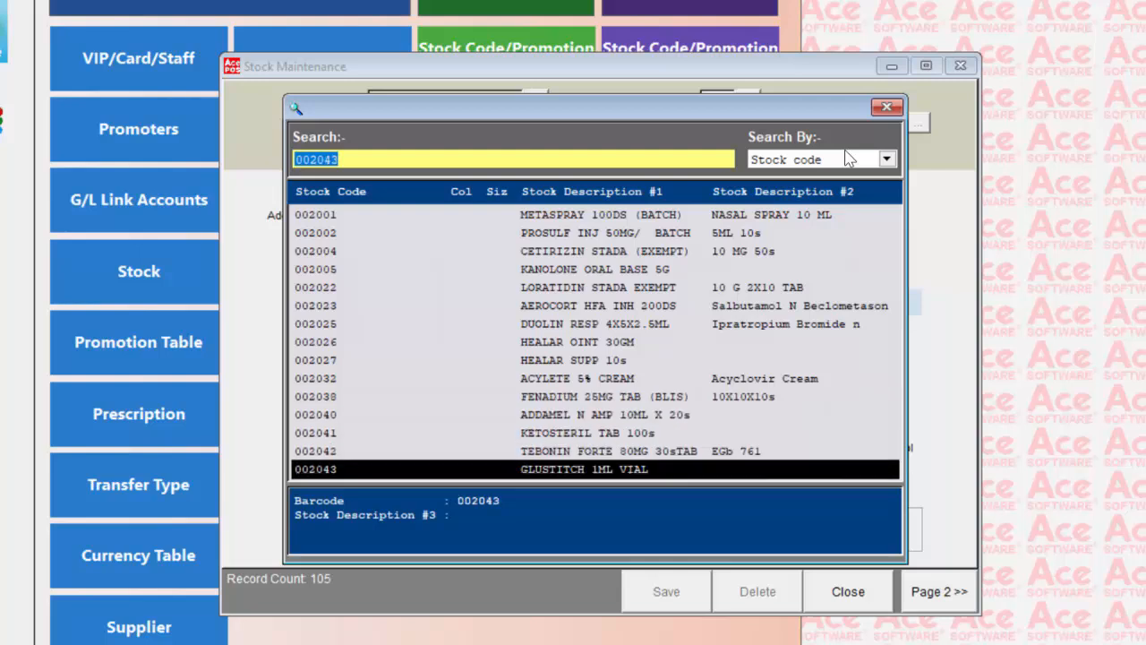
key("Up")
key("Return")
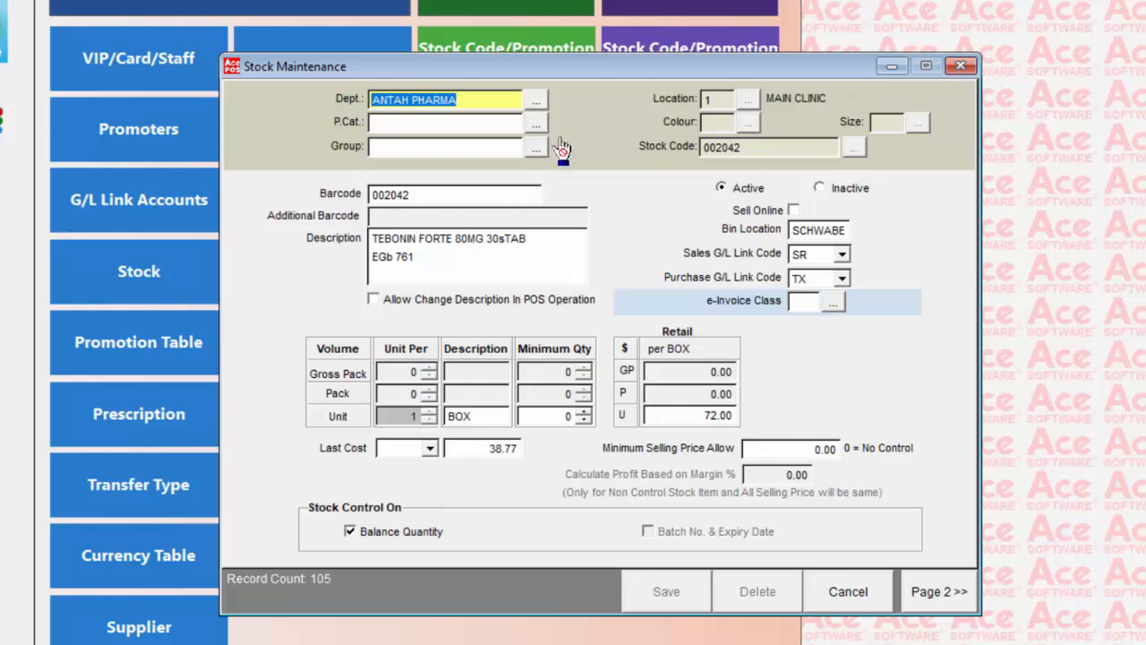
- Turn the Balance Quantity control off and on again for TEBONIN FORTE 80MG 30sTAB, and save the stock item
left_click(456, 265)
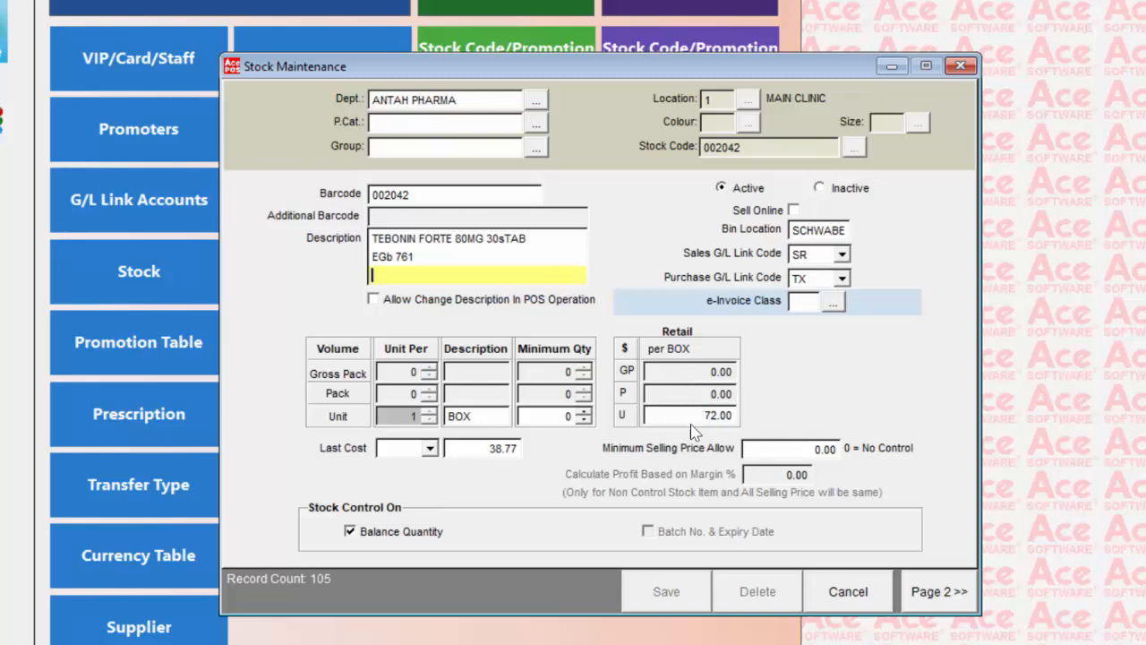
left_click(353, 535)
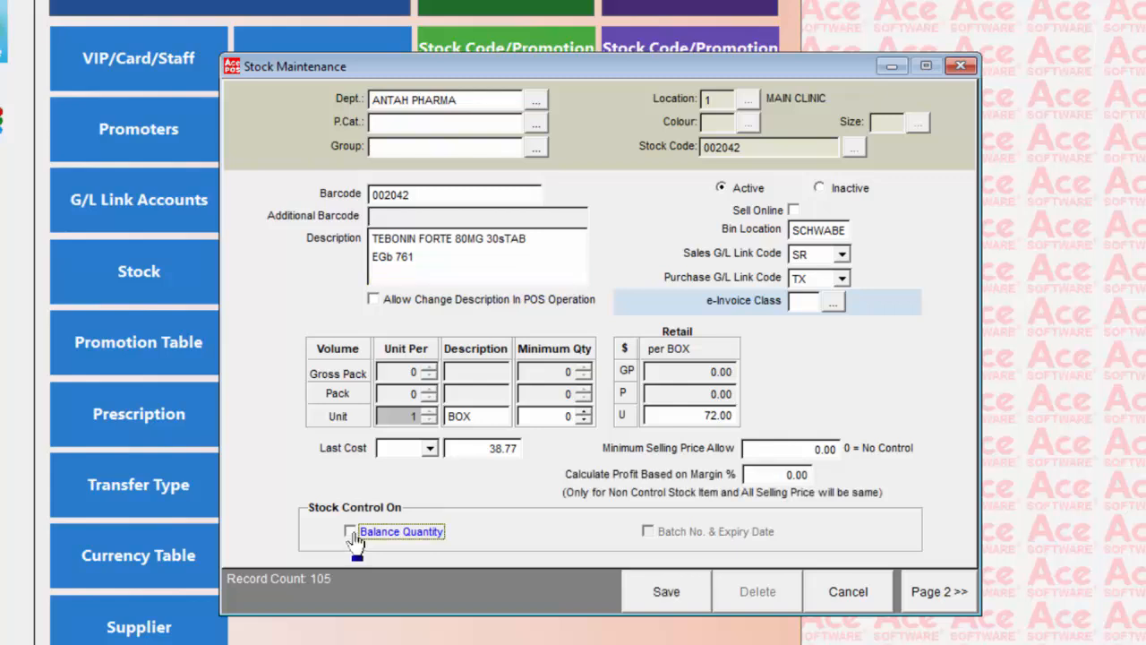
left_click(351, 533)
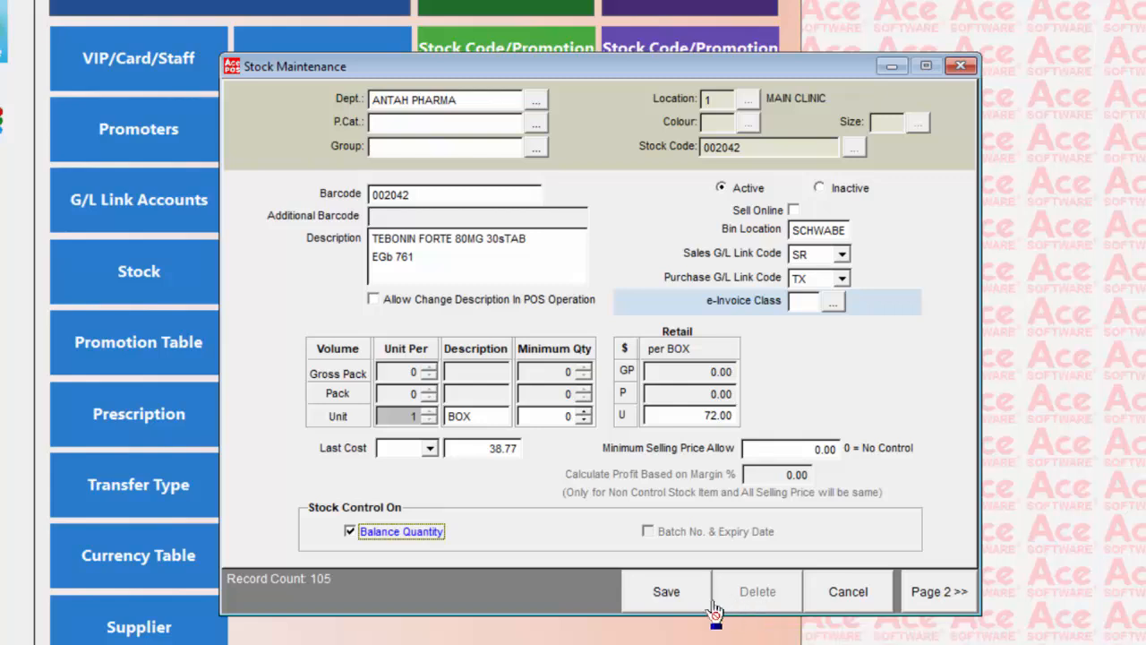
left_click(667, 593)
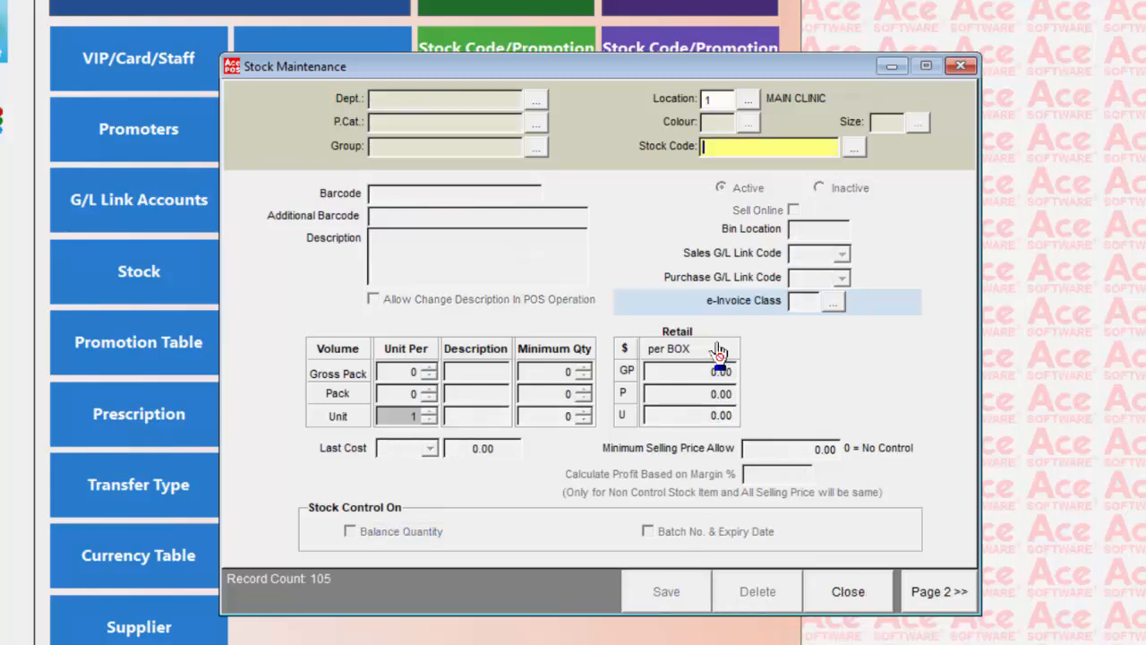
- Search the stock code list for 10 and load stock item 100001, DOCTOR'S FEE
left_click(855, 148)
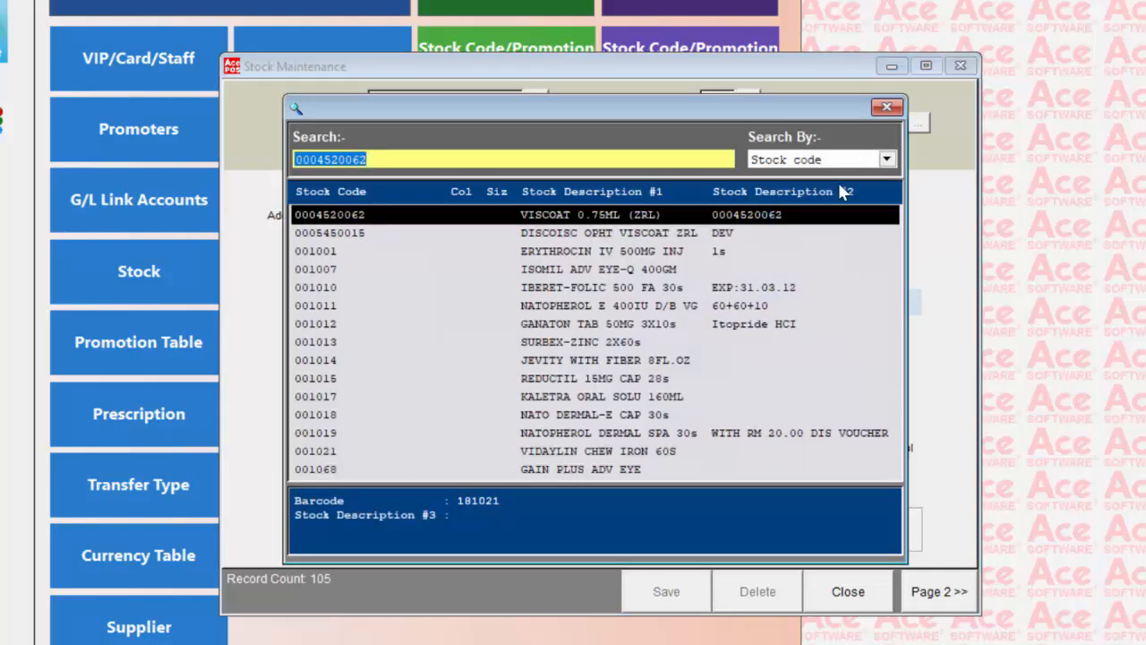
type("10")
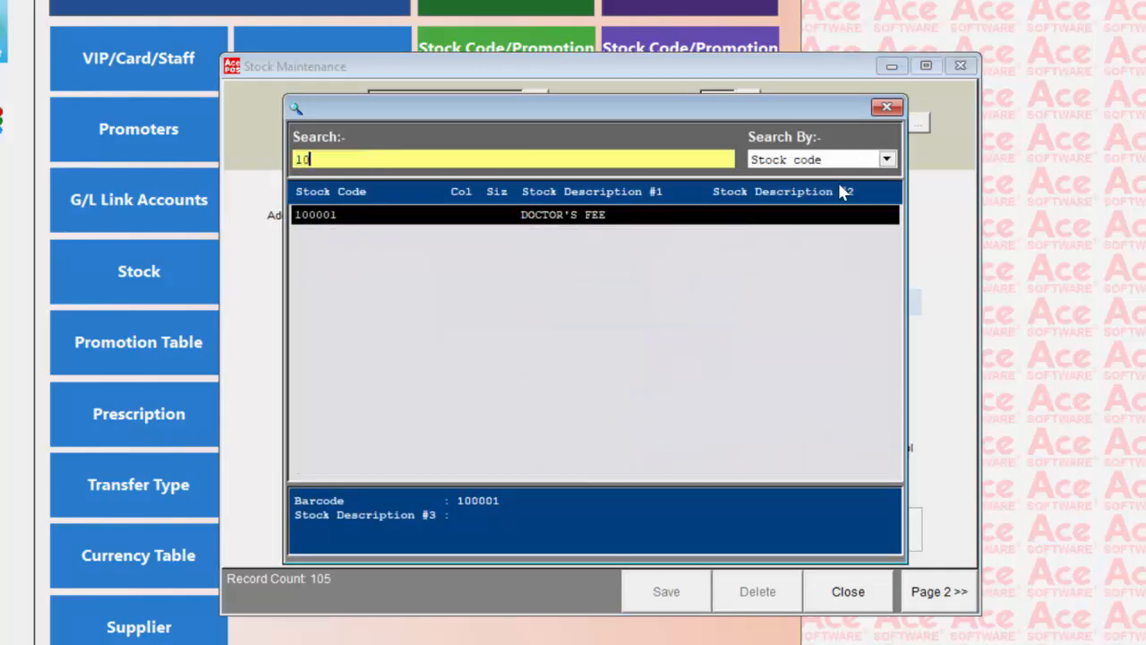
key("Return")
- Save DOCTOR'S FEE with Balance Quantity control off, confirm the no-control setting, and close stock maintenance
left_click(350, 532)
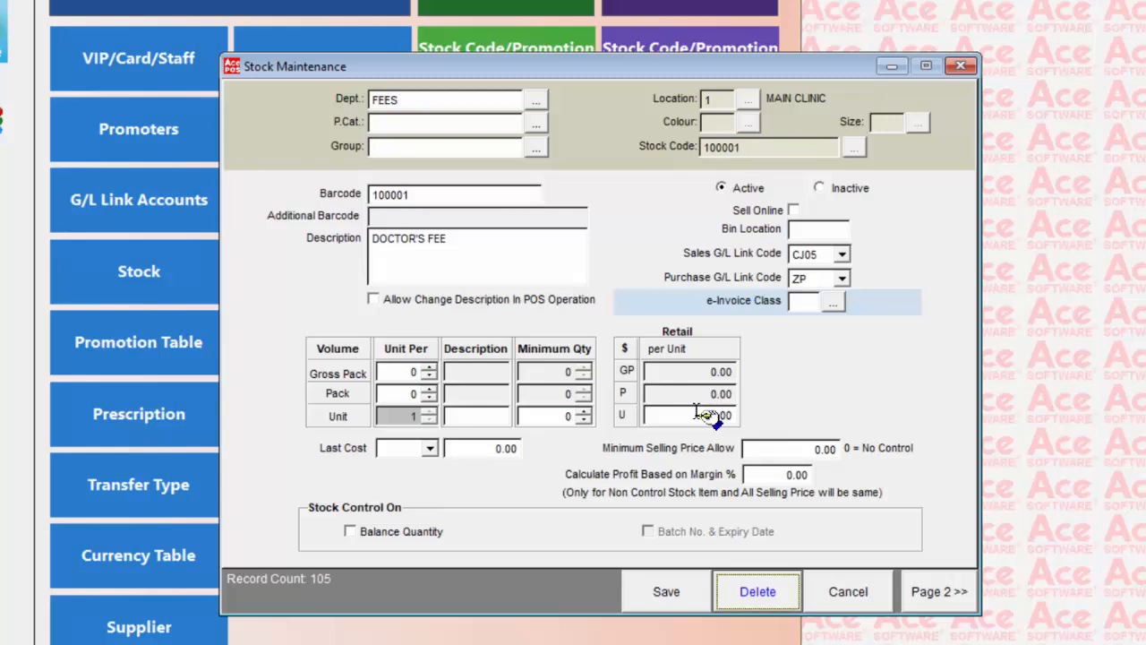
left_click(675, 600)
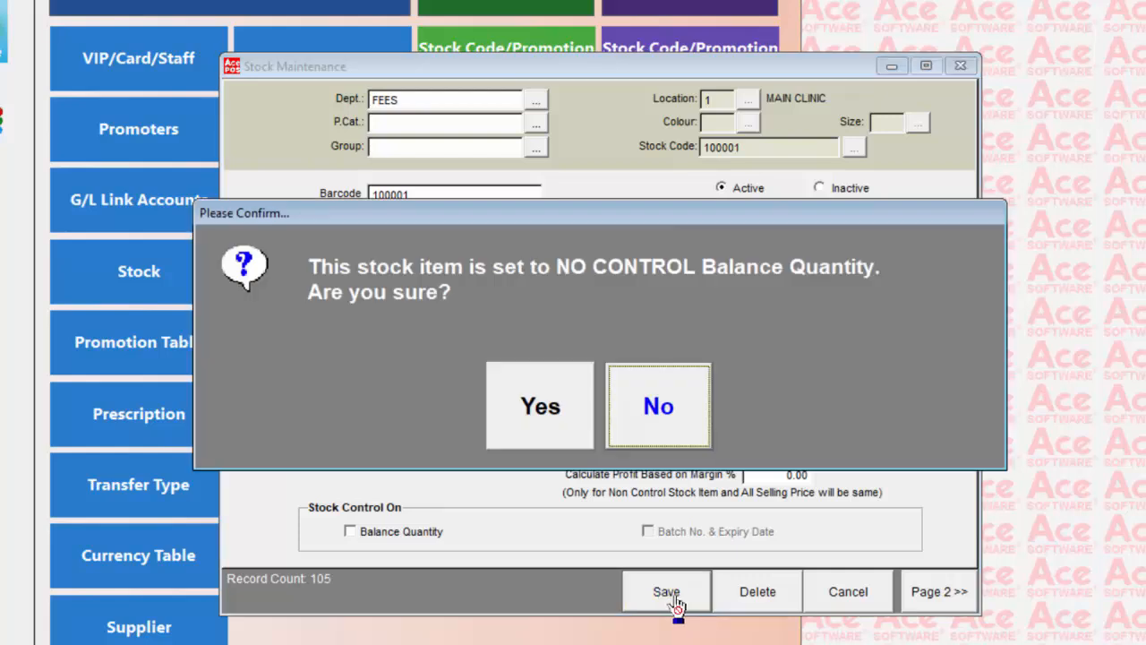
left_click(555, 416)
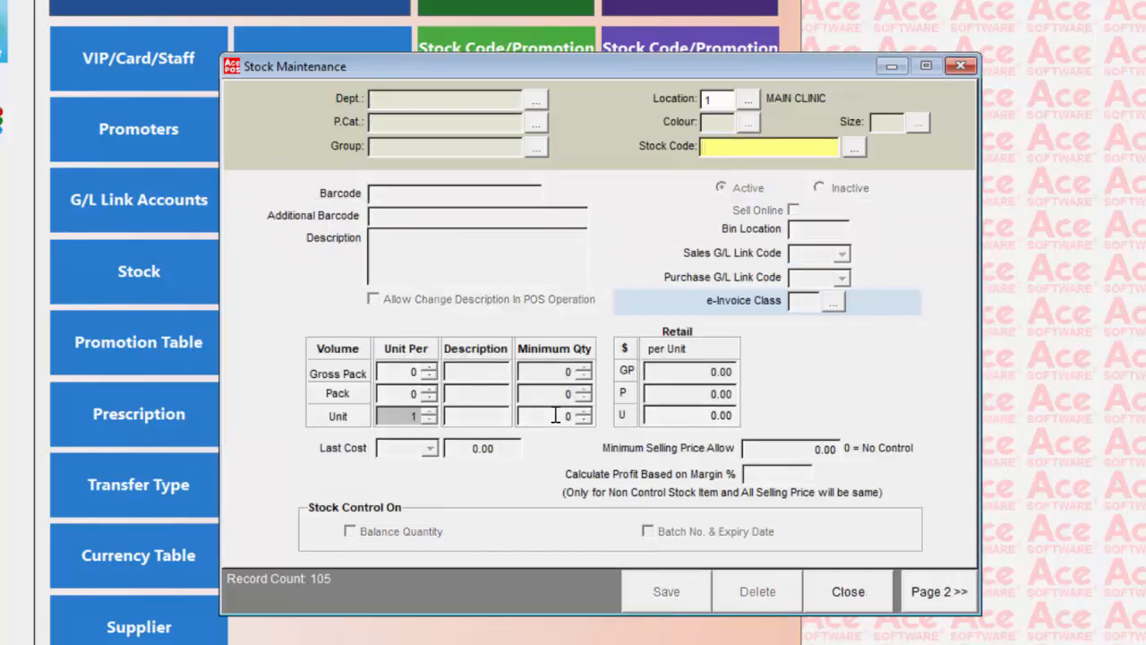
left_click(850, 597)
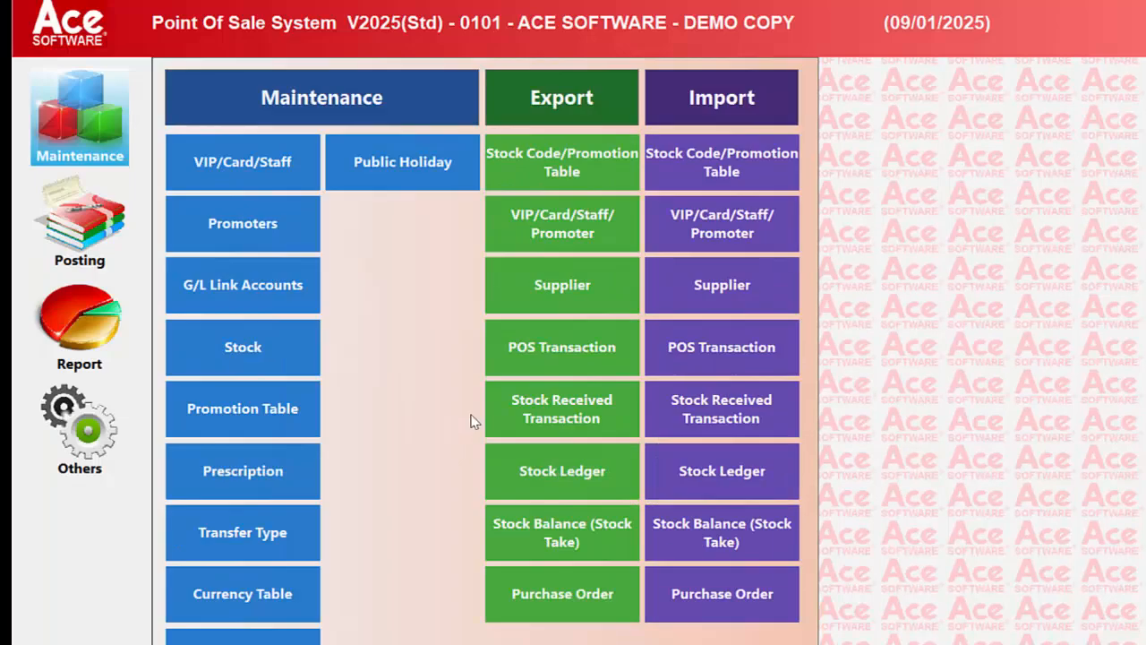
- Open the maintenance window for VIP / Debtor accounts
left_click(251, 164)
left_click(636, 273)
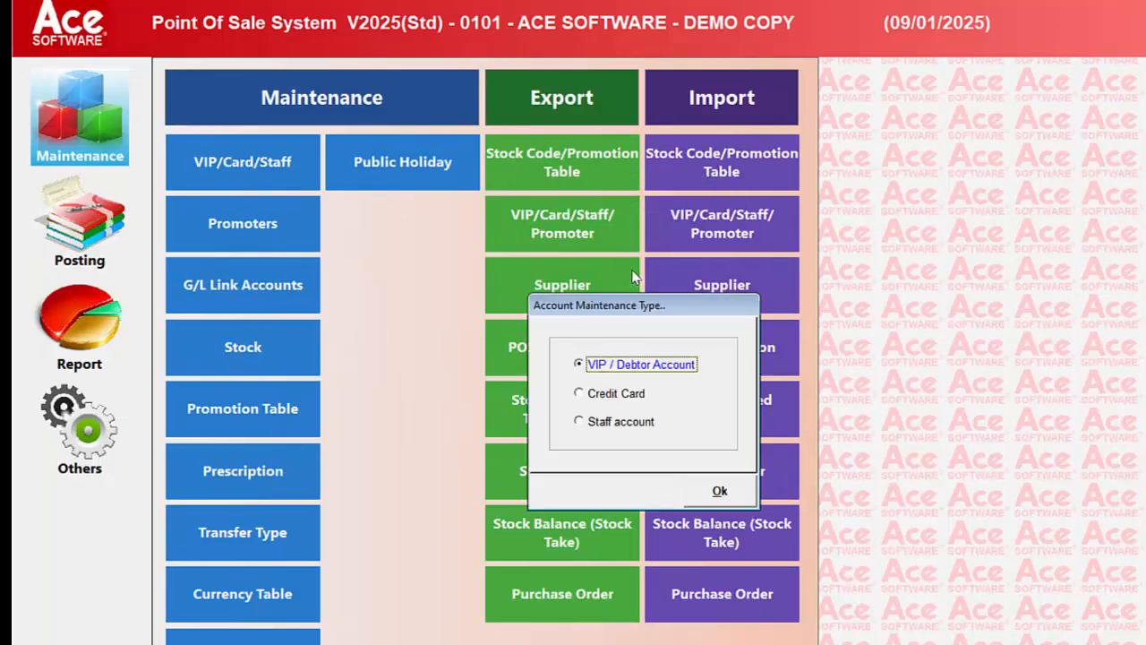
double_click(640, 367)
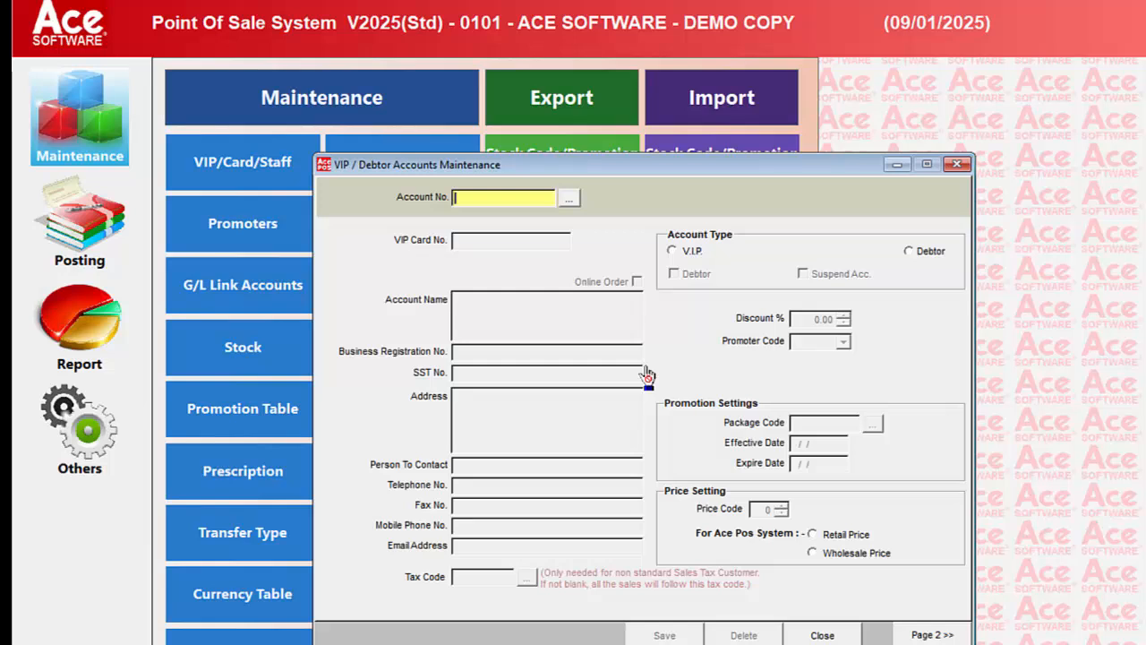
- Start a new VIP account by entering its account number and the customer's full name as account name
key("Return")
key("Return")
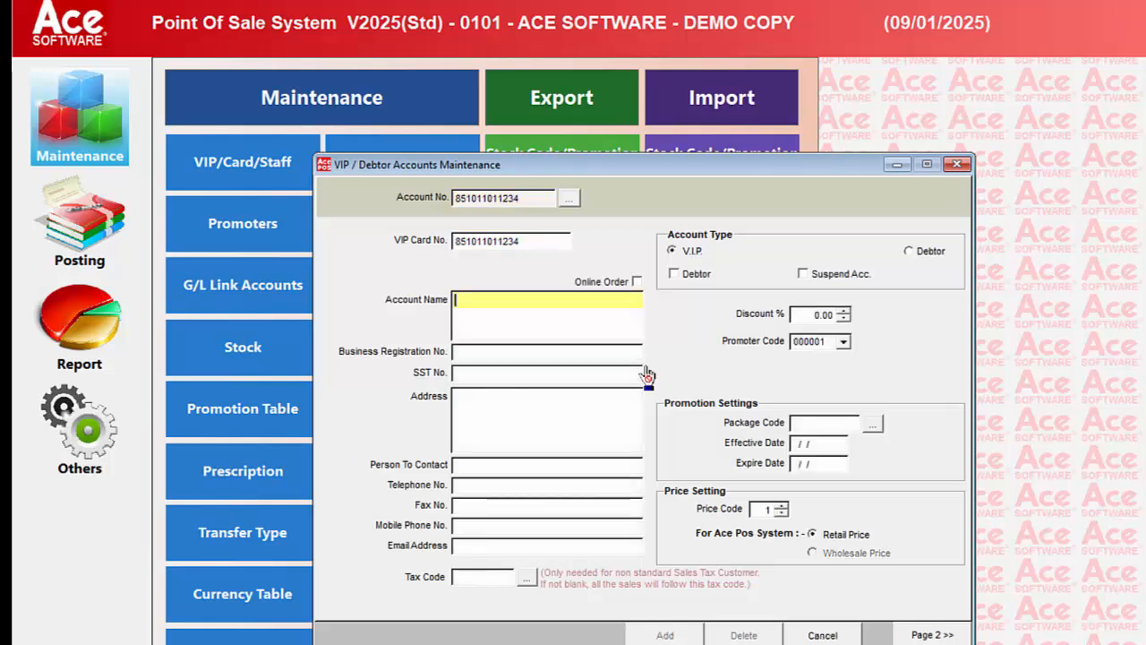
key("Return")
key("Return")
key("Return")
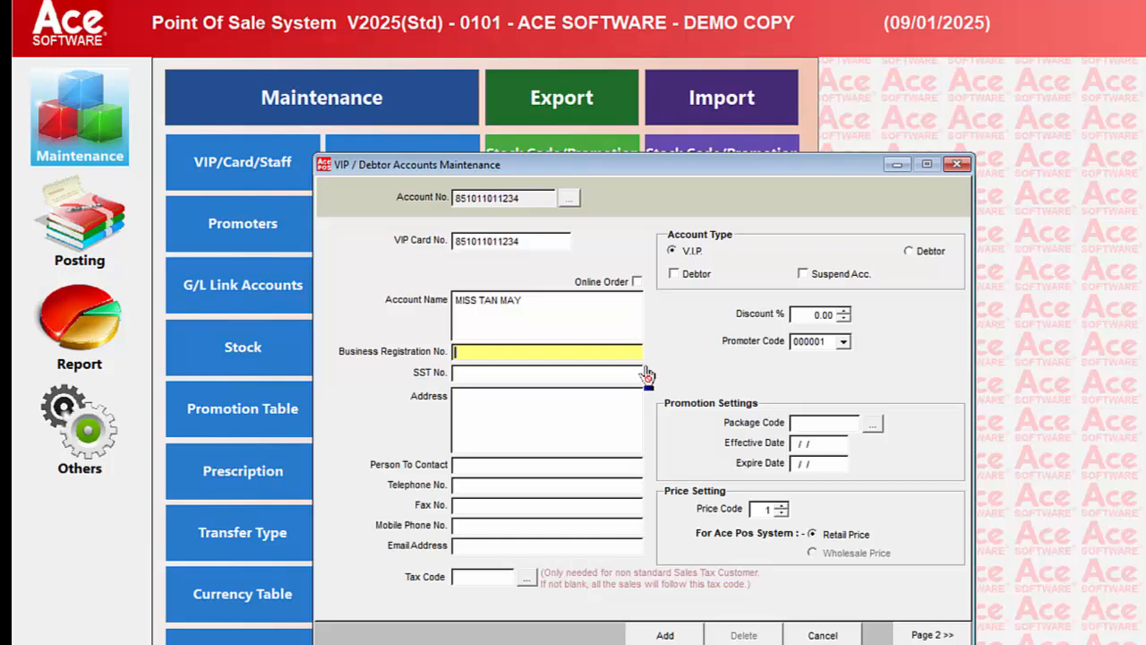
- Leave the Business Registration No. and SST No. blank and enter the customer's street address
key("Return")
key("Return")
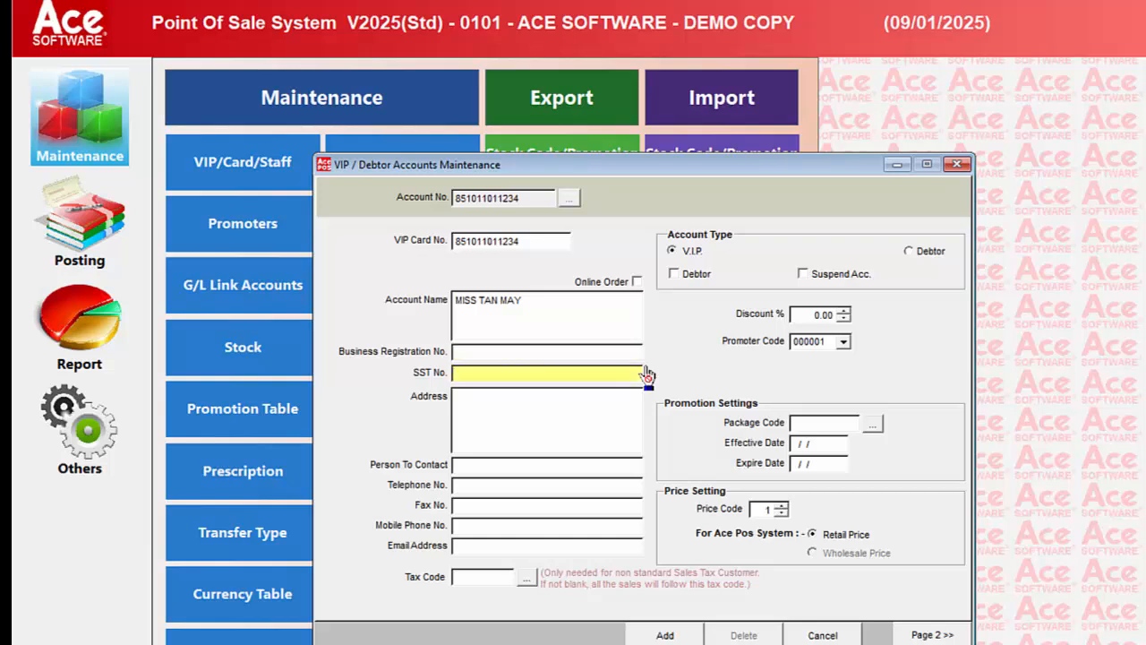
type("JL")
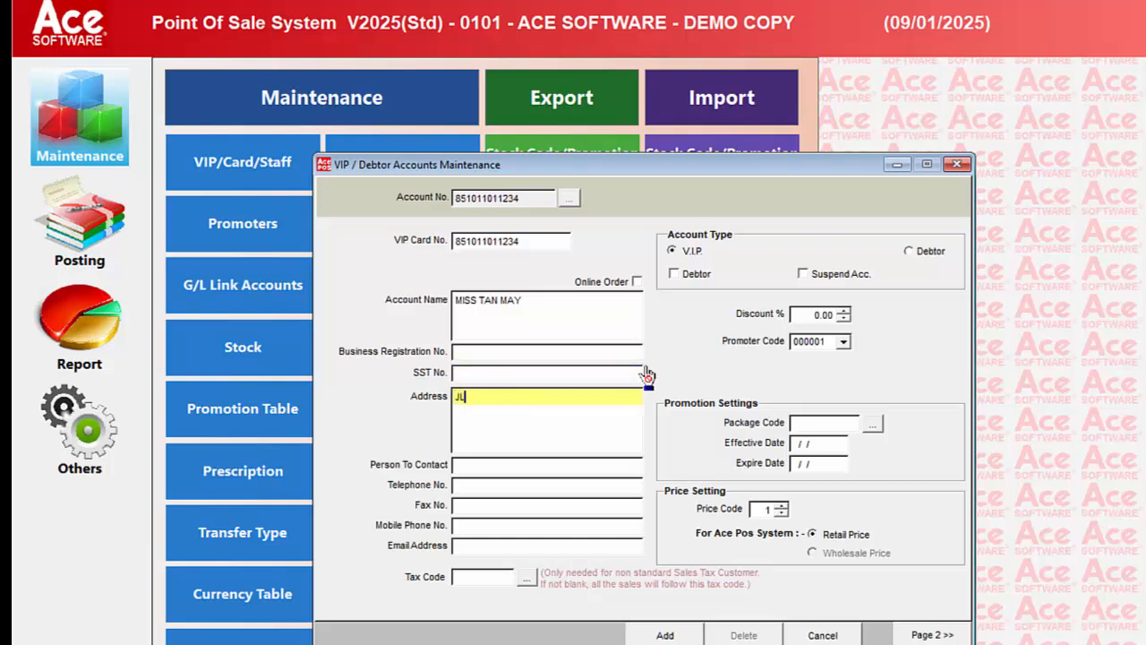
type("N TAMPAH")
key("Return")
key("Return")
key("Return")
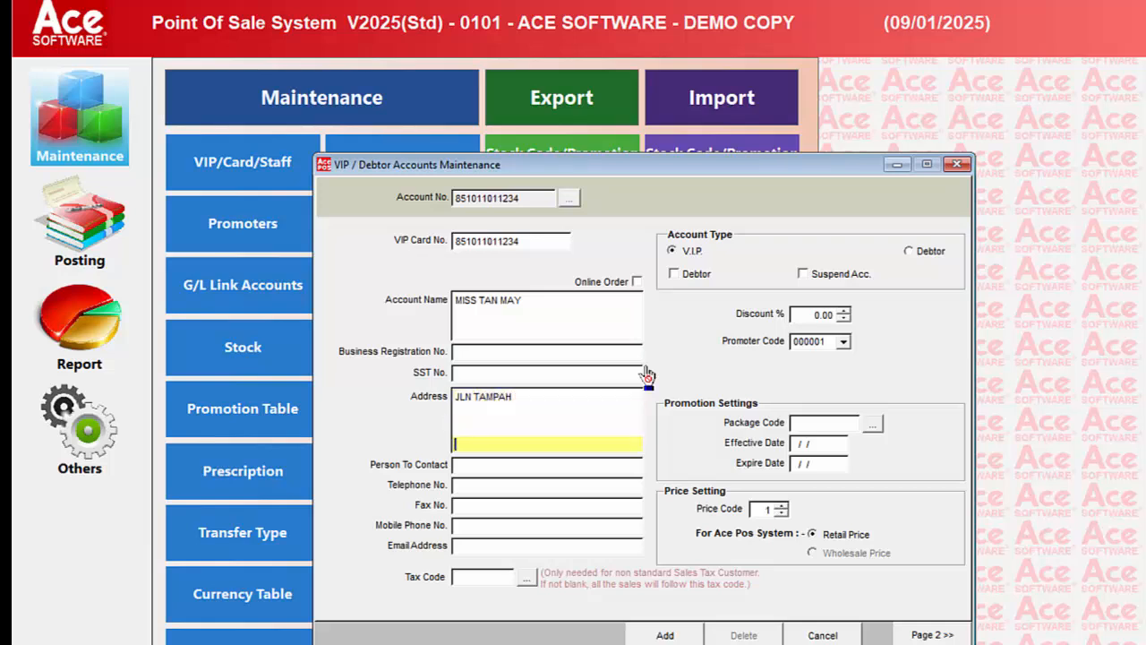
key("Return")
- Enter the contact person's name and mobile phone number, leaving the telephone and fax numbers blank
type("MISS TAN")
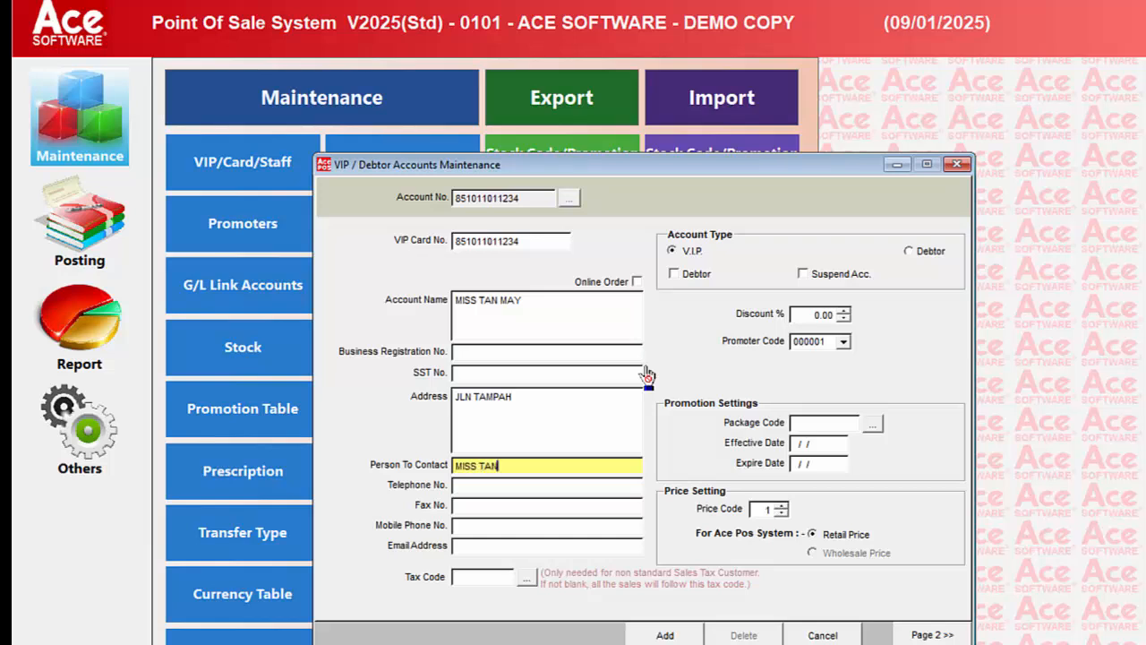
key("Return")
key("Return")
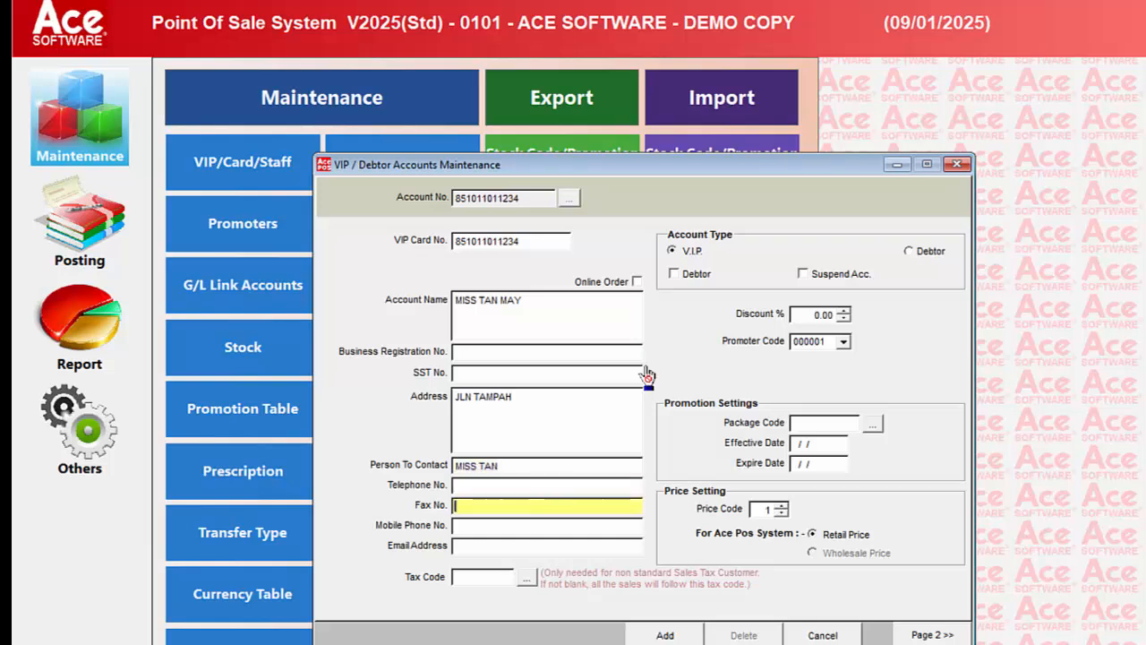
key("Return")
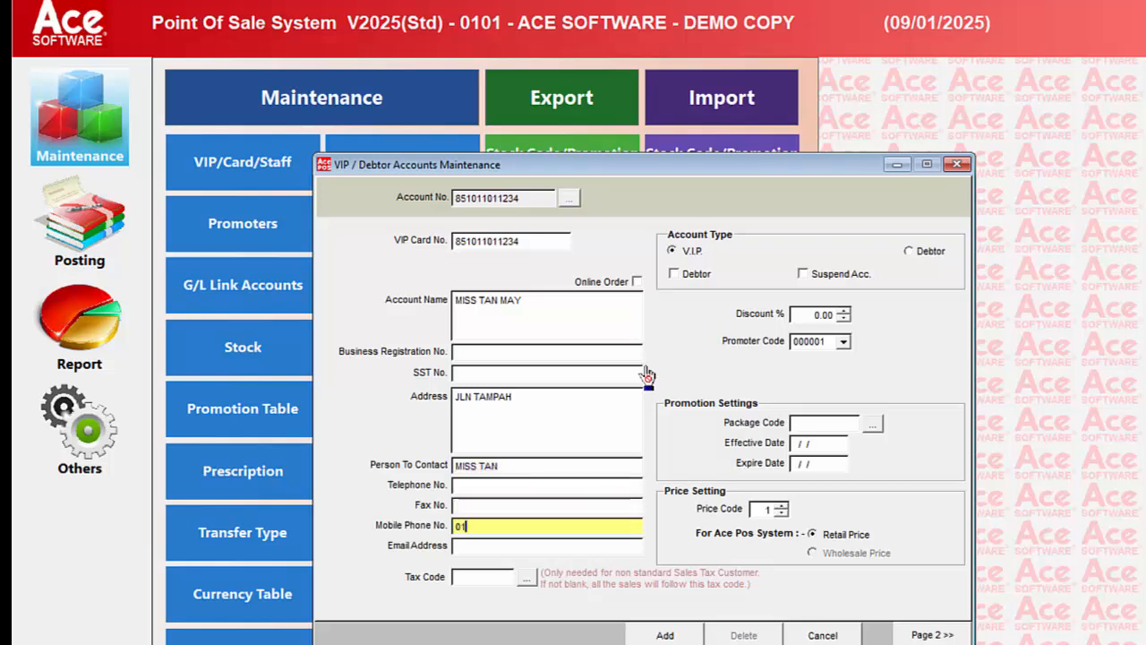
key("Return")
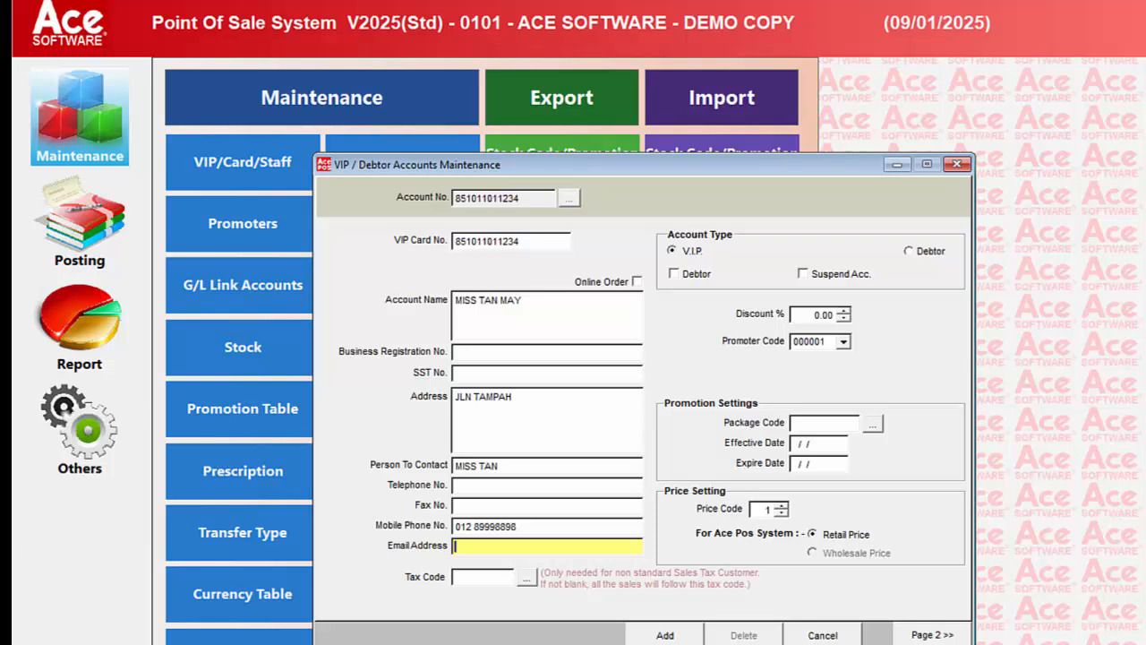
- Set the profession to PROFESSIONAL and the race to CHINESE in the personal details, leave the TIN blank, and add the account
left_click(923, 635)
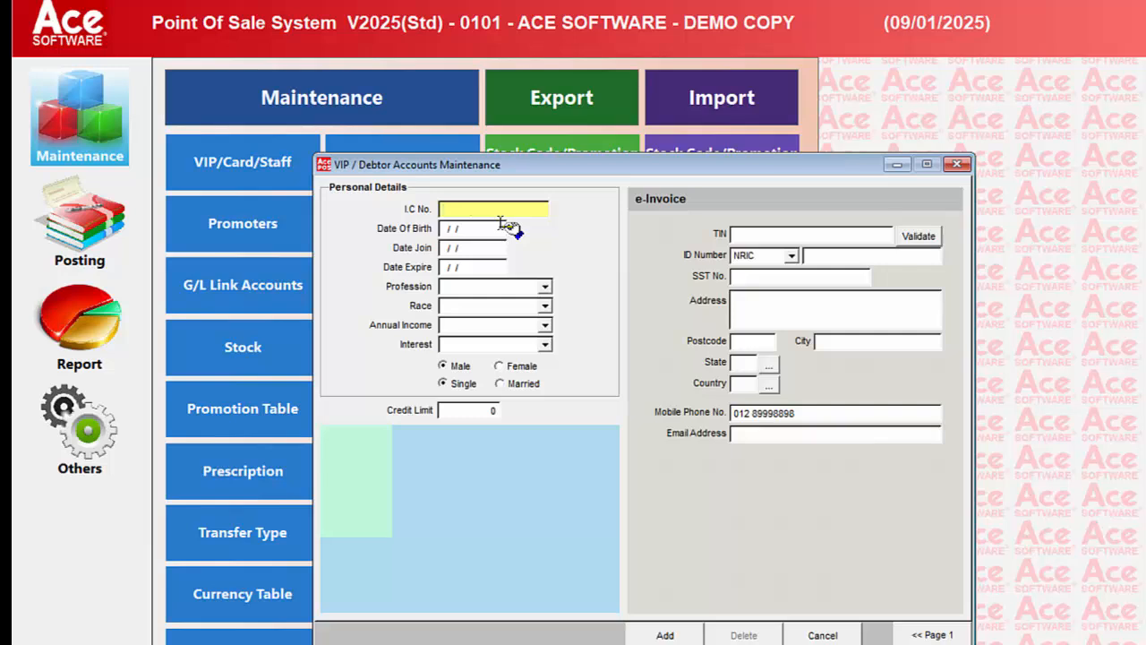
left_click(470, 229)
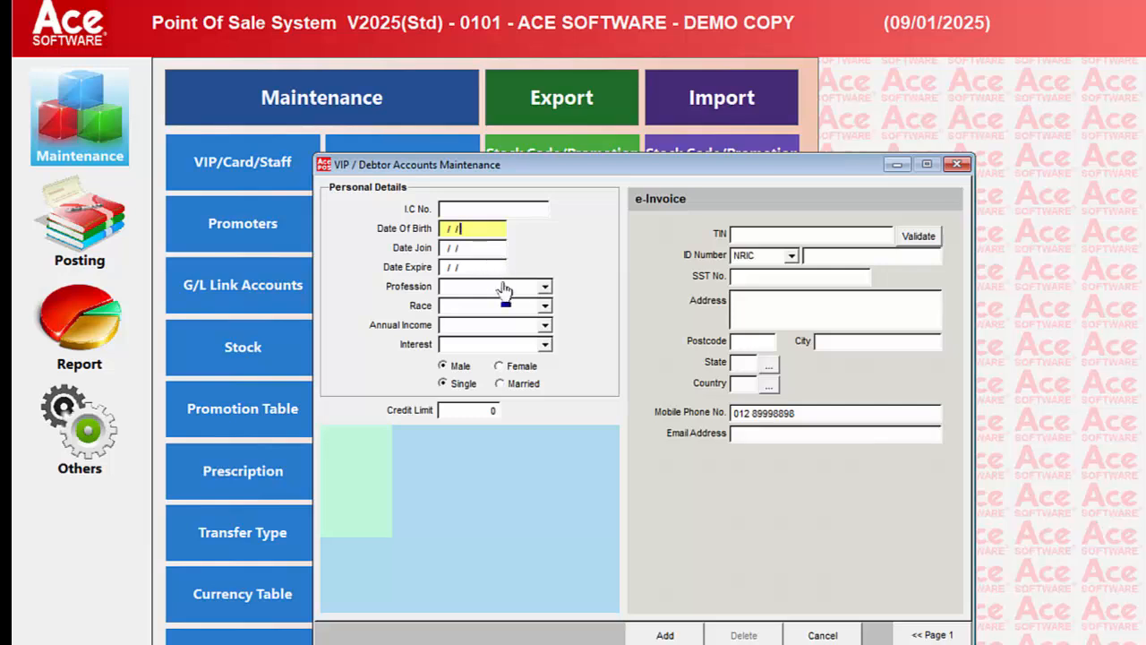
left_click(543, 287)
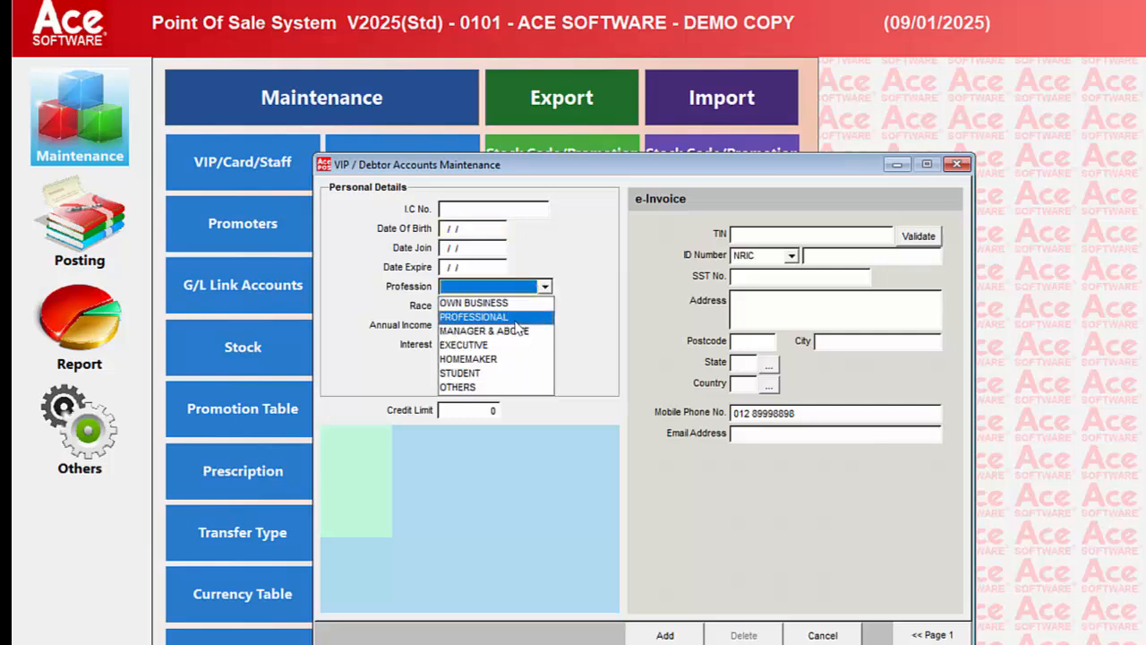
left_click(518, 317)
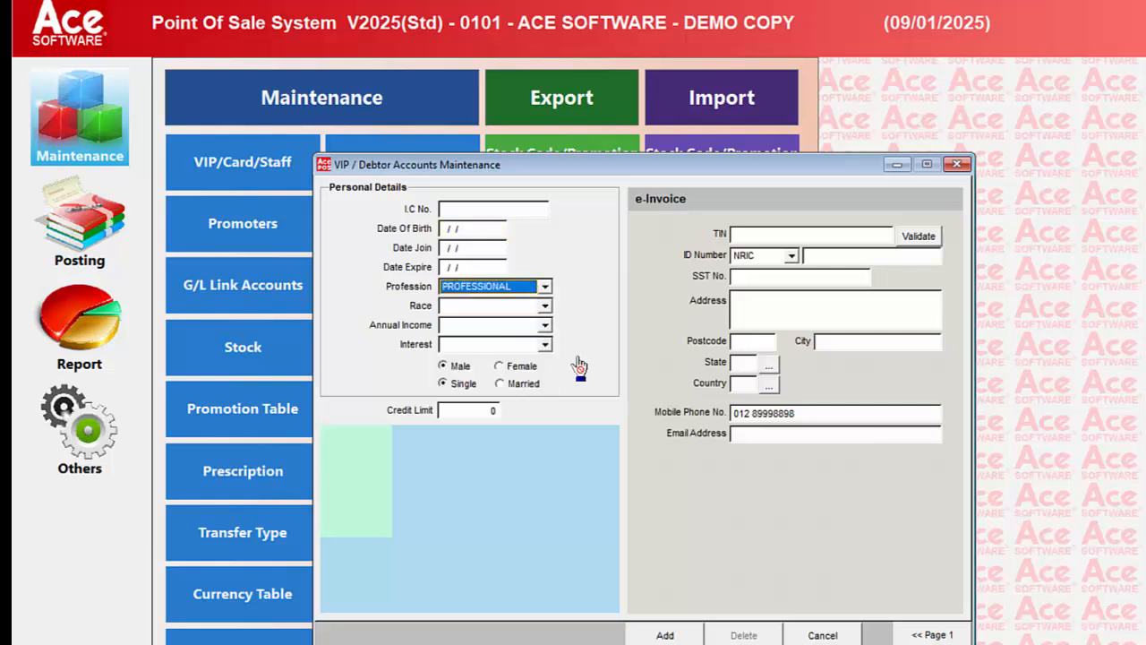
left_click(544, 307)
left_click(532, 324)
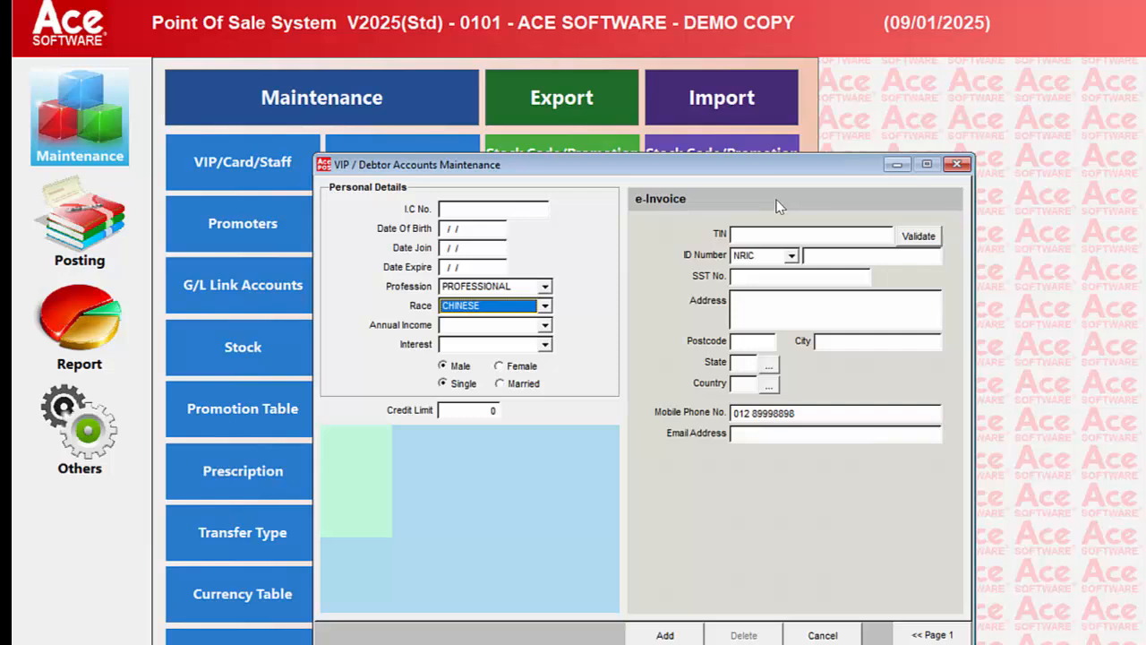
left_click(760, 234)
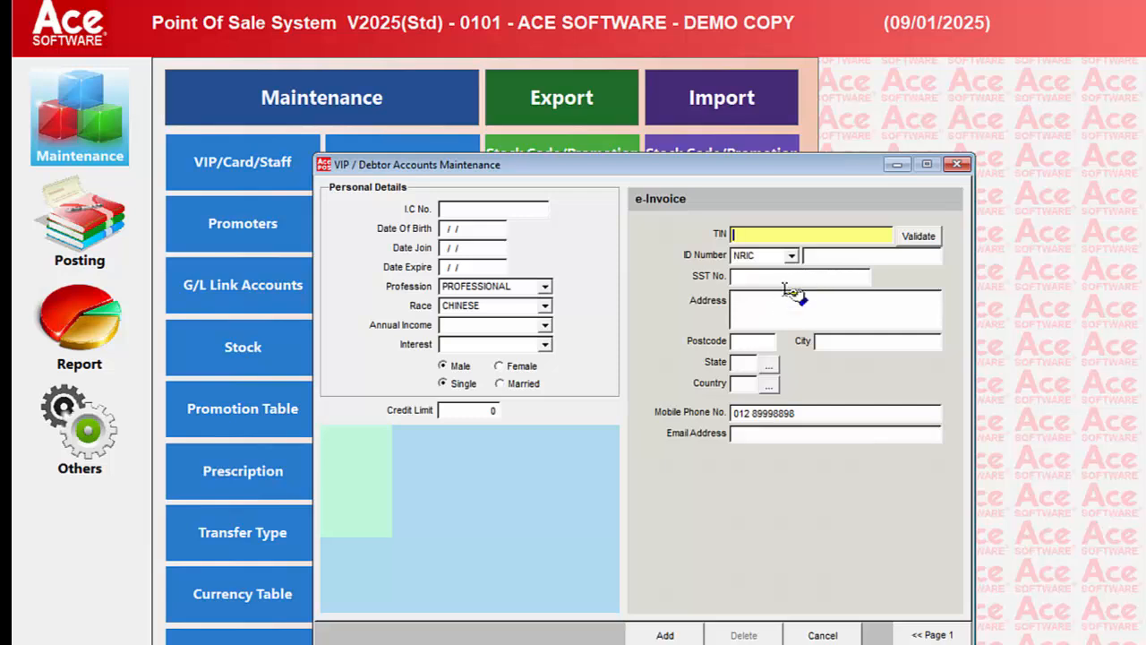
left_click(686, 633)
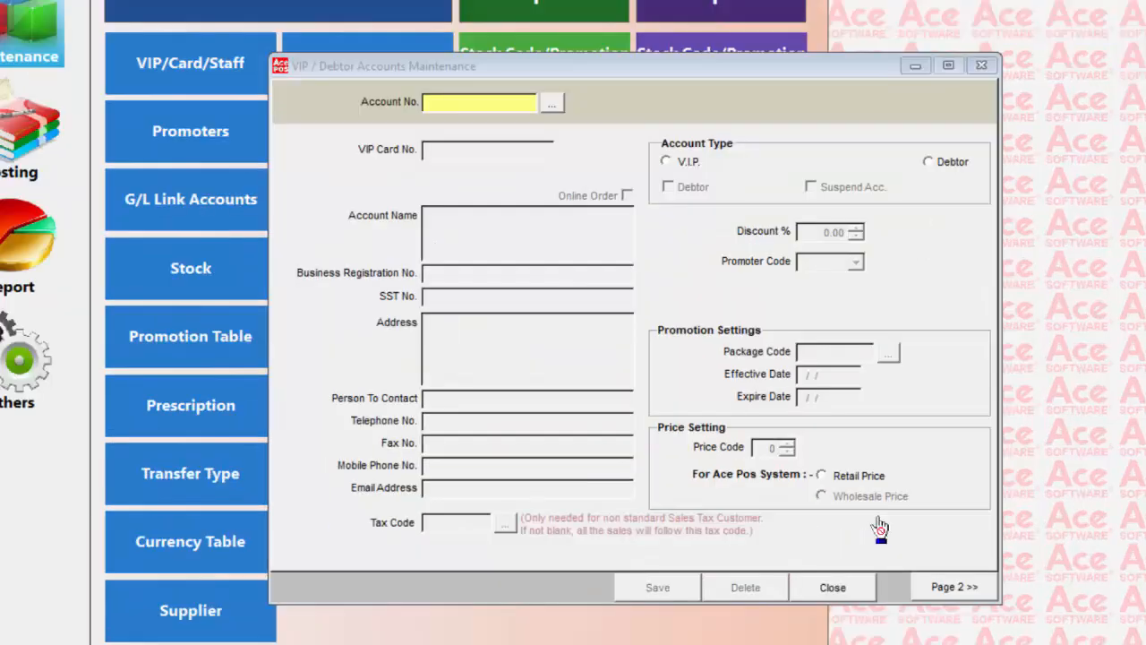
- Load the last existing customer account in the account number list
left_click(552, 105)
key("Return")
key("Down")
key("Down")
key("Down")
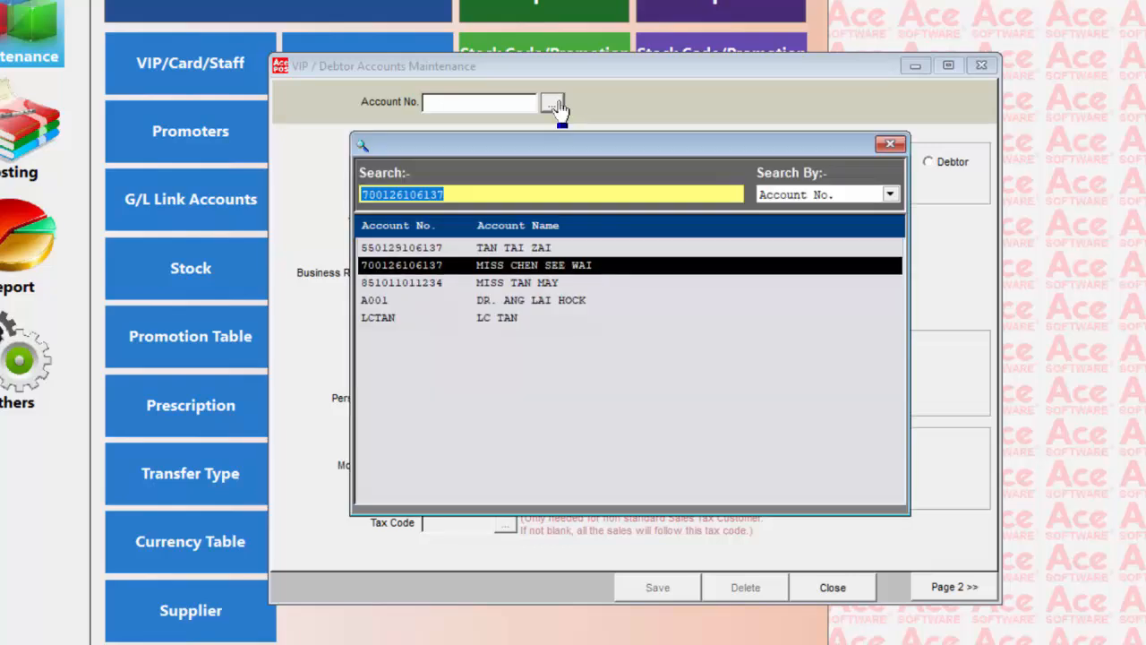
key("Down")
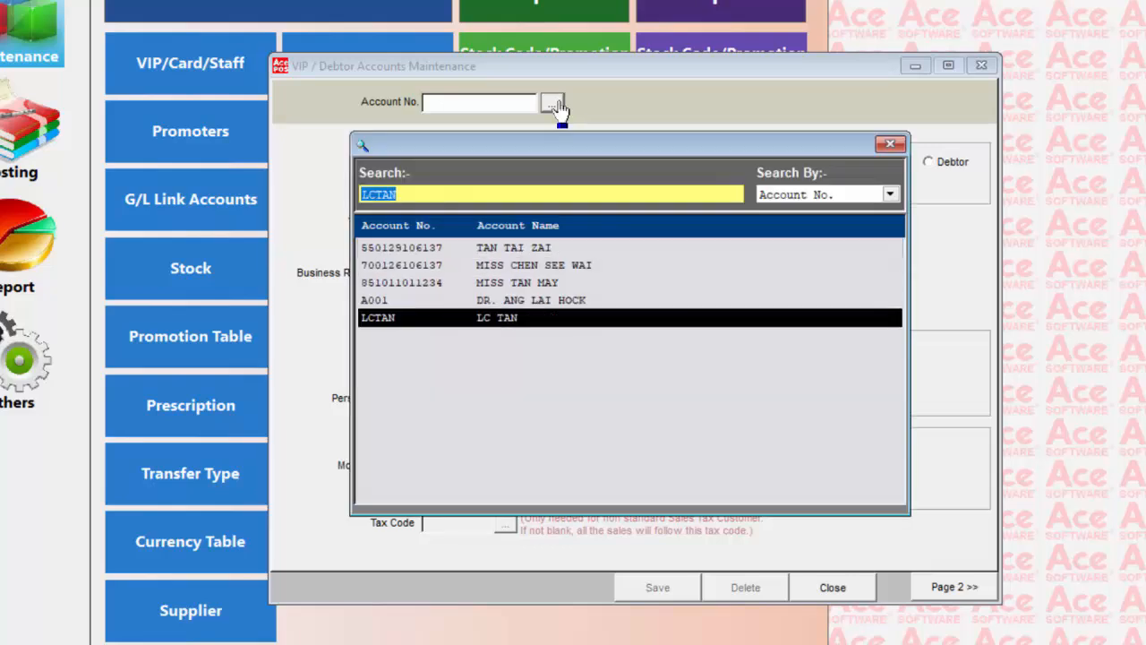
key("Return")
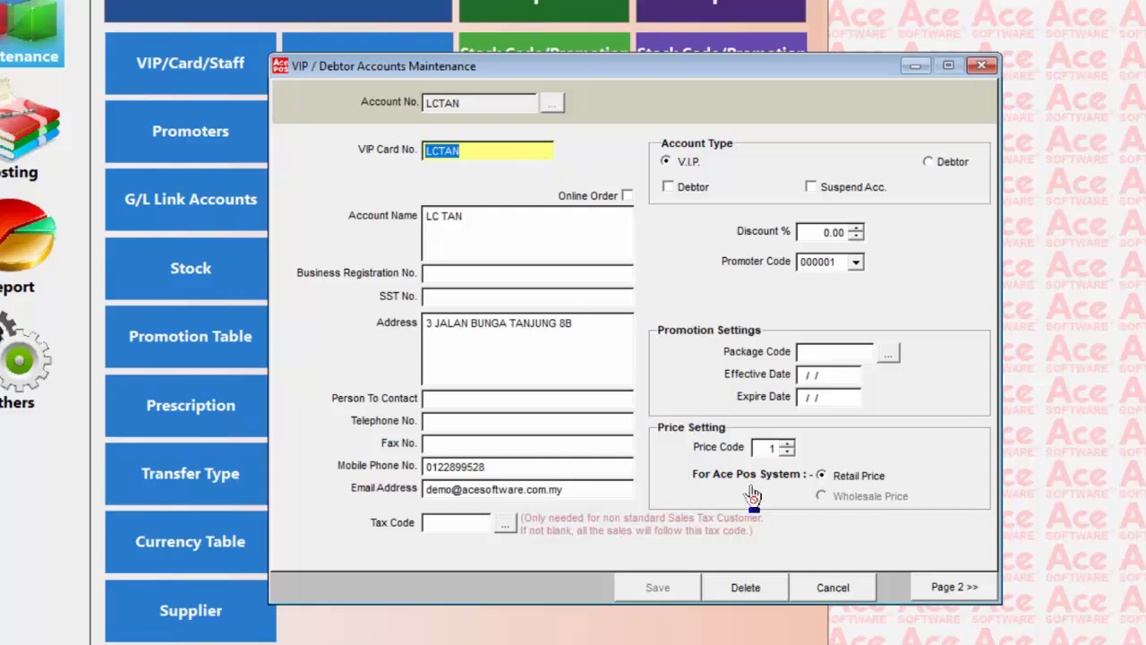
- Open the account's e-Invoice details, validate its TIN, and dismiss the result
left_click(955, 587)
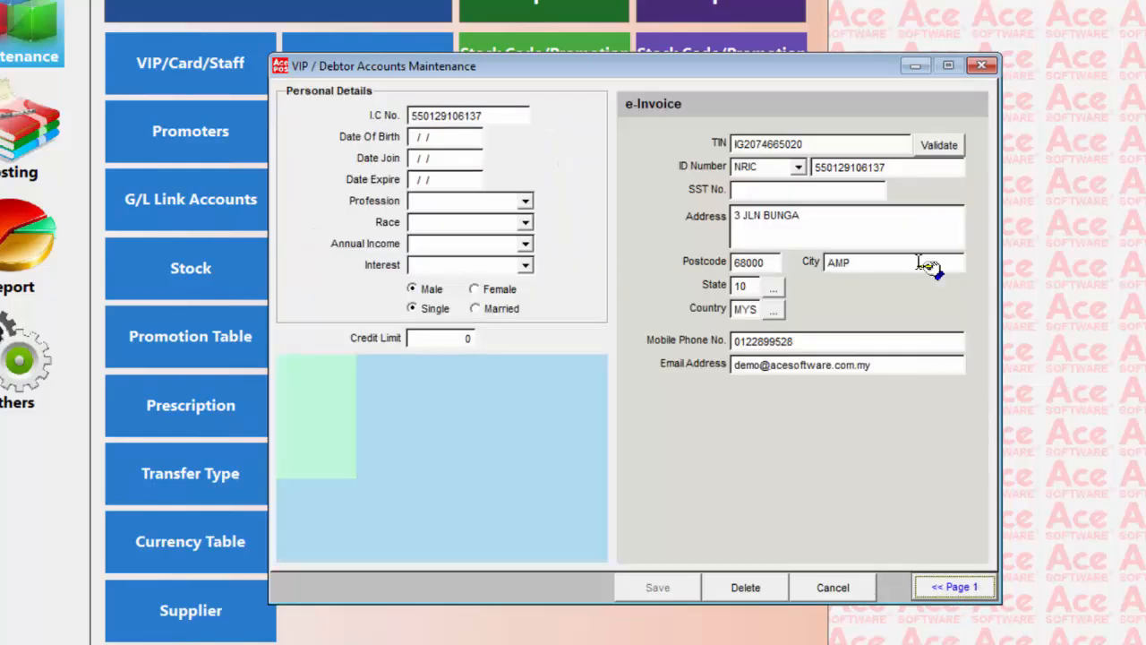
left_click(844, 146)
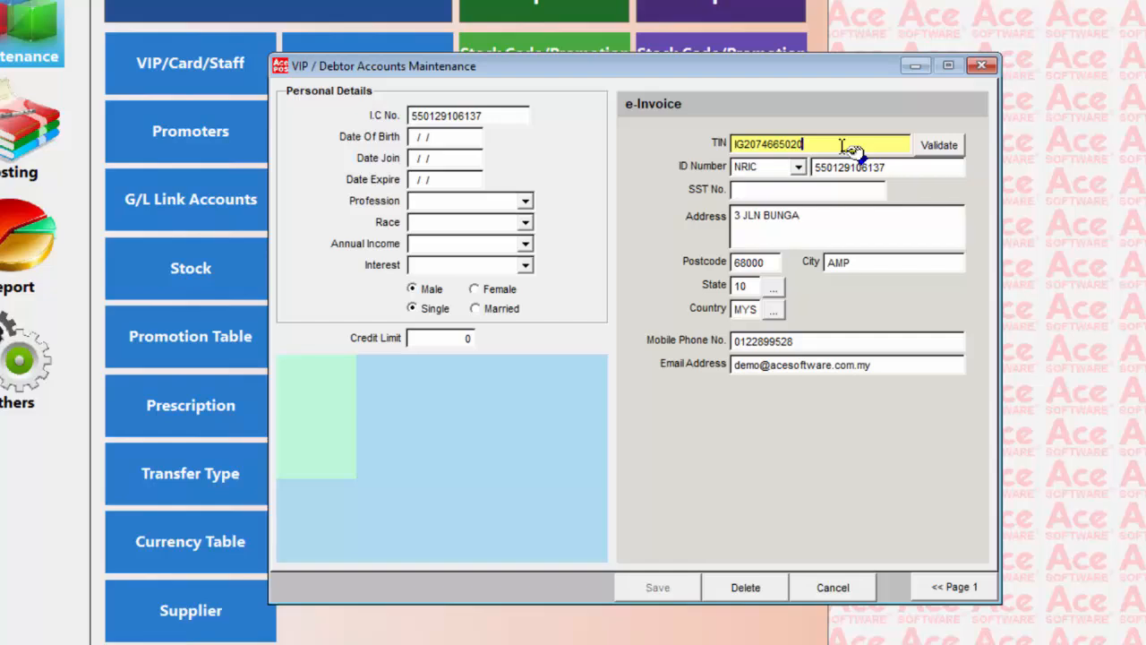
left_click(938, 147)
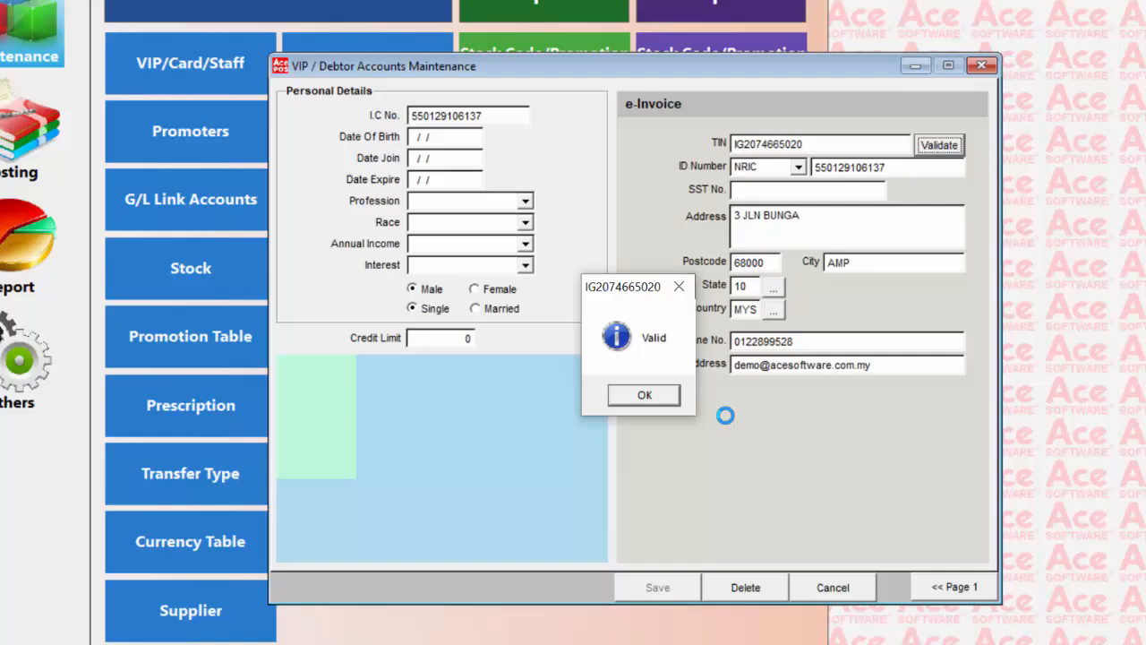
left_click(665, 397)
left_click(658, 399)
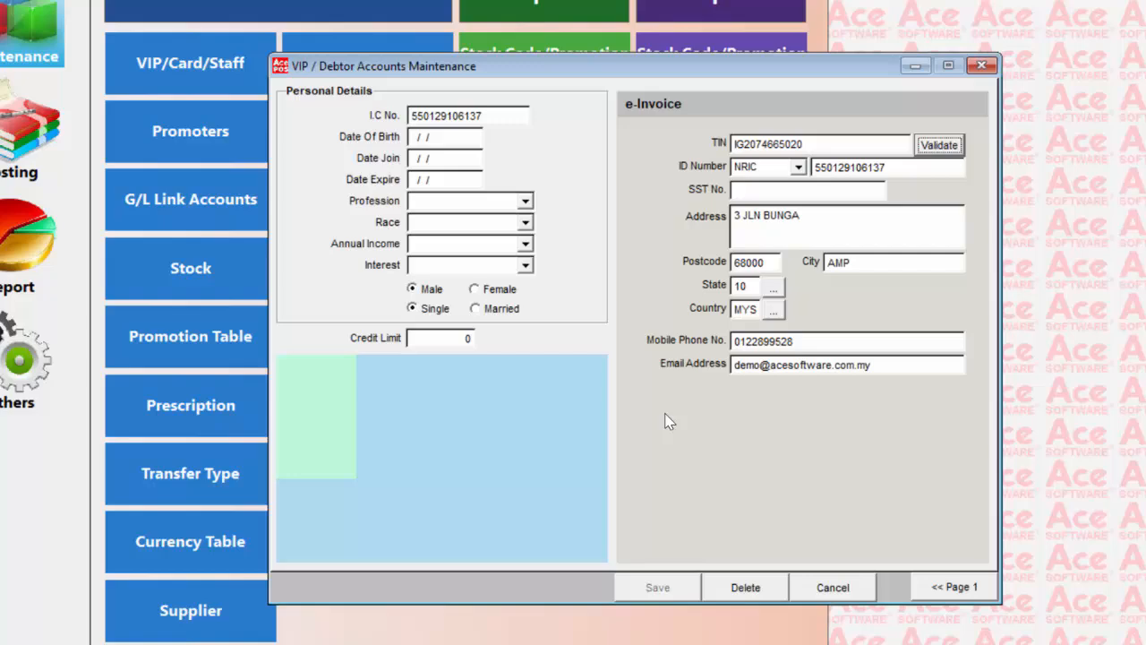
- Exit the loaded customer account, reopen VIP / Debtor account maintenance to view its blank form, and close it
left_click(828, 591)
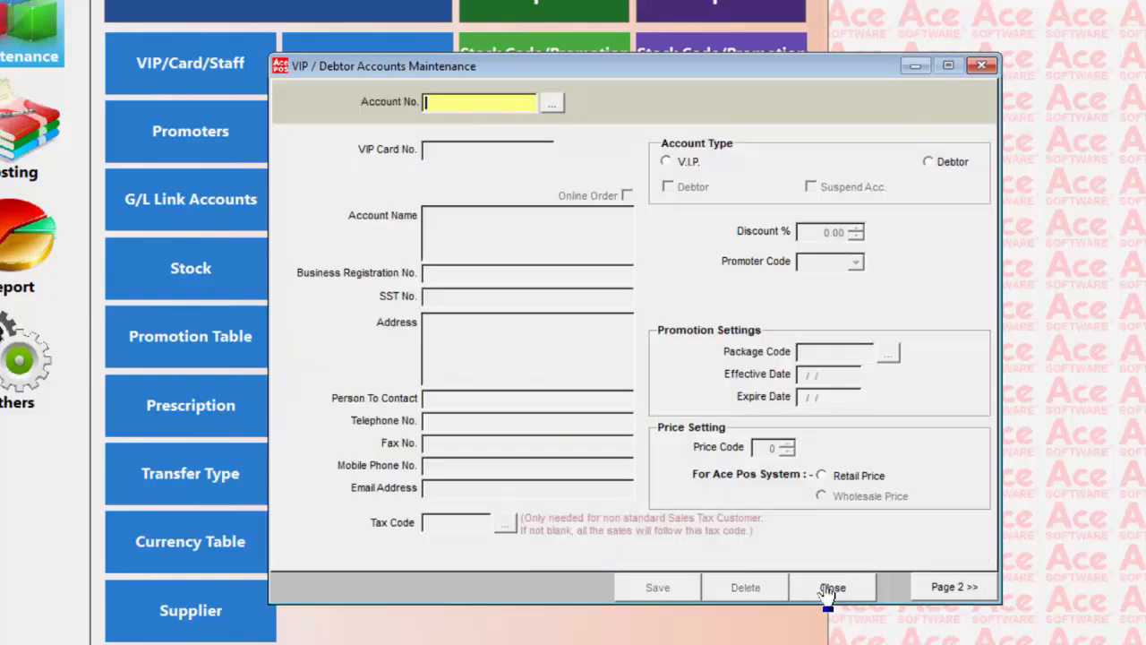
left_click(836, 590)
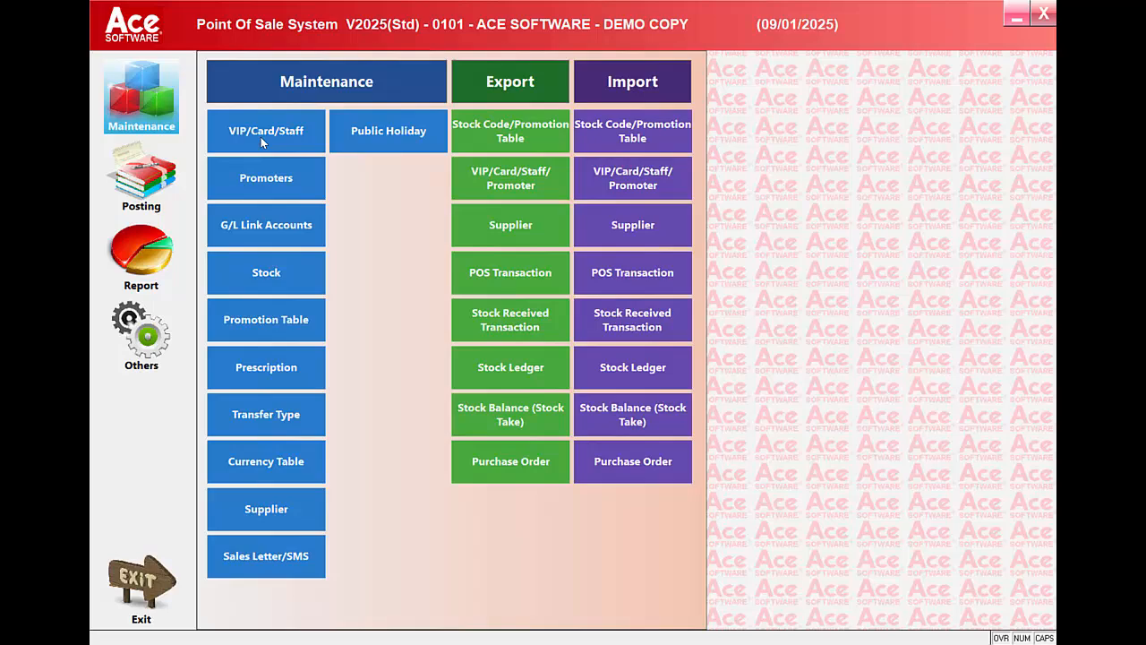
left_click(260, 137)
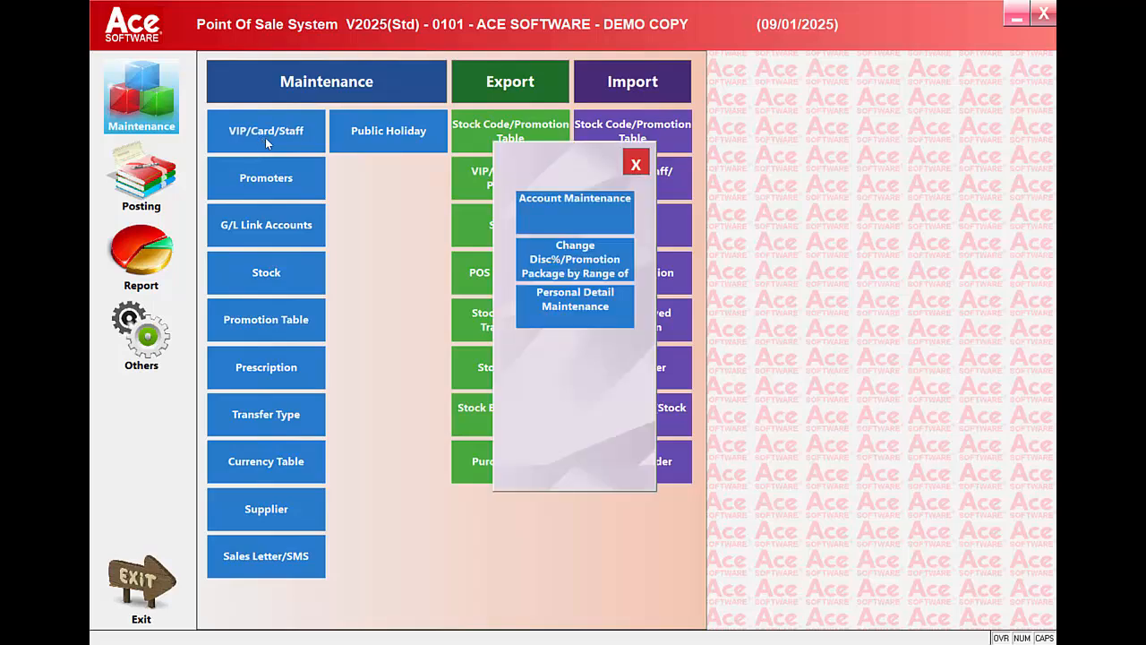
left_click(582, 212)
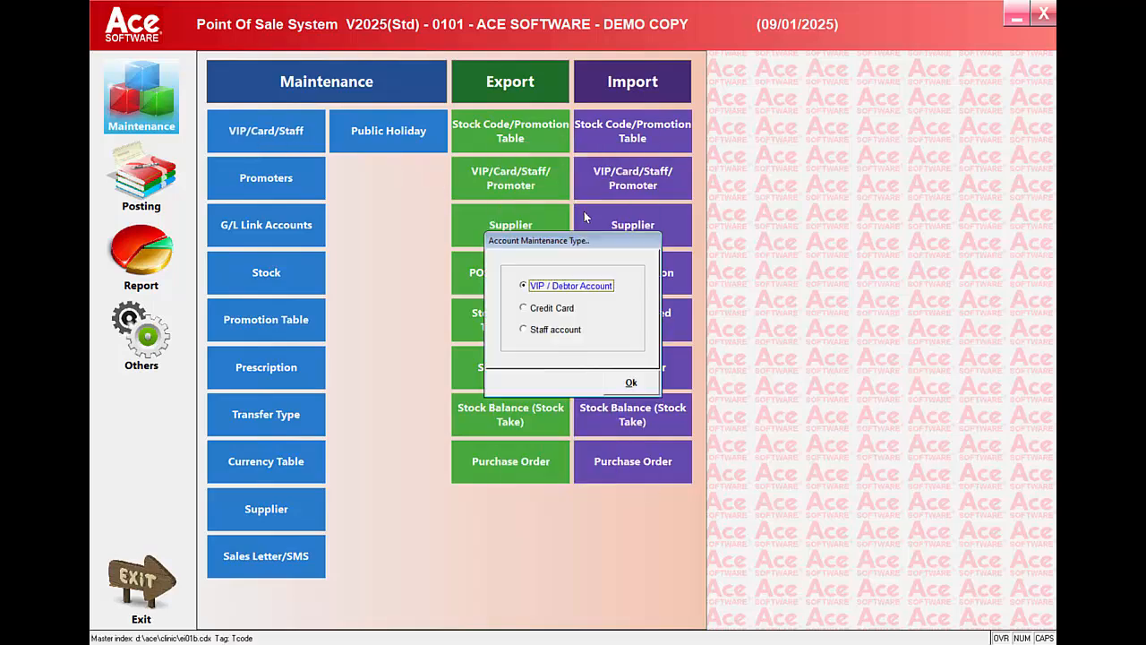
left_click(629, 385)
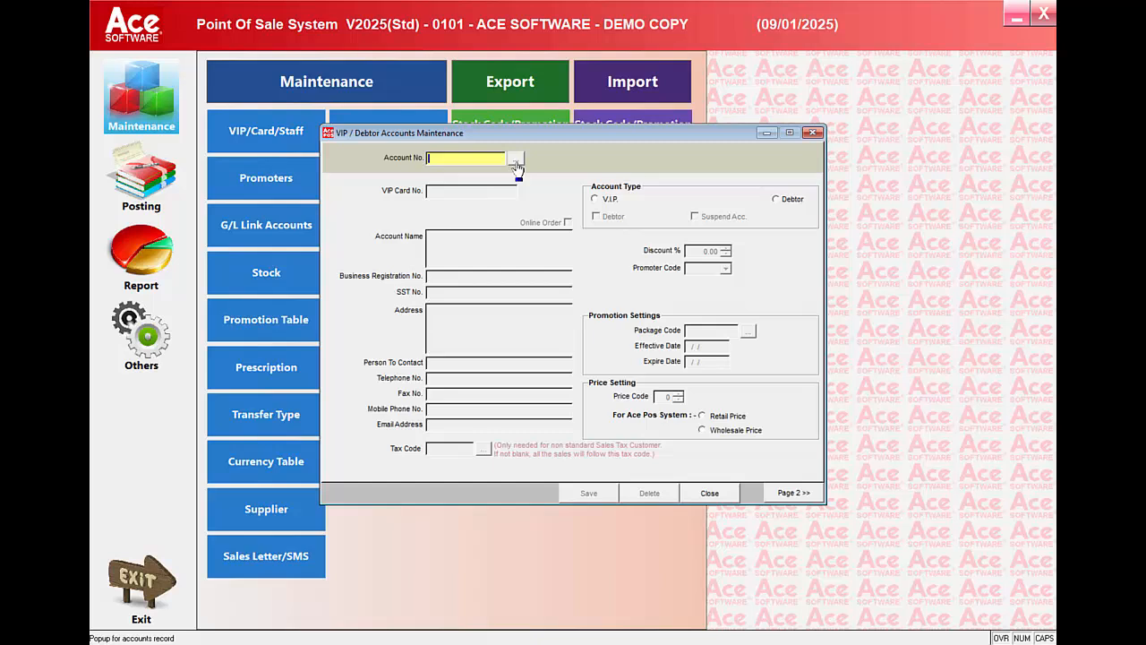
left_click(709, 493)
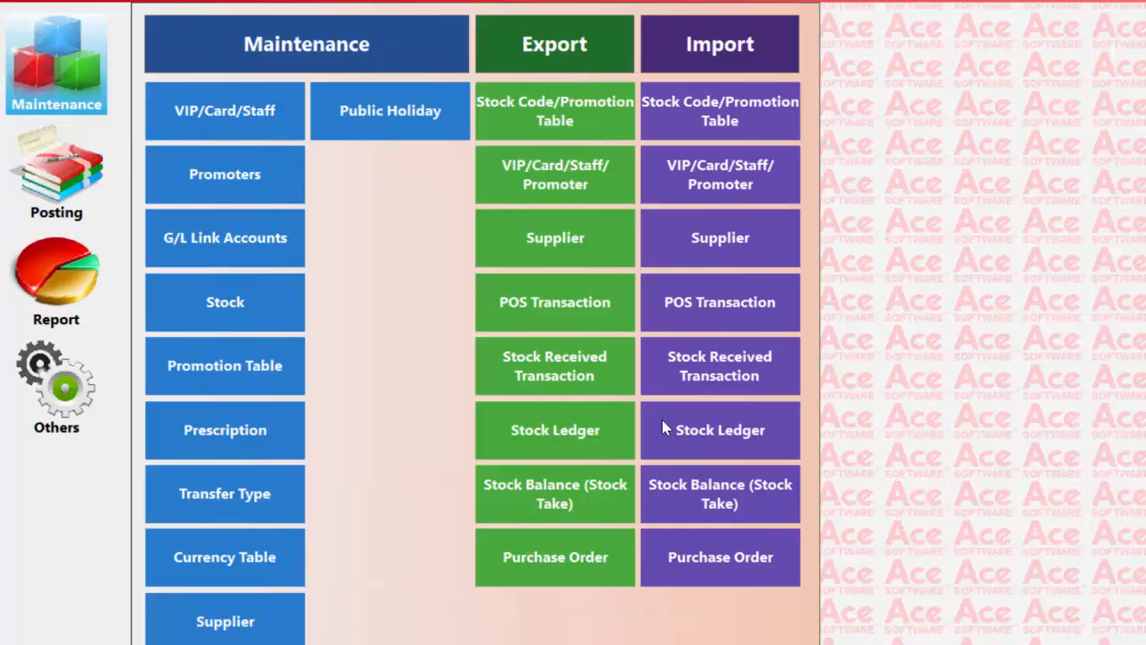
- View the list of promoter codes and names in promoter maintenance, and close it
left_click(254, 188)
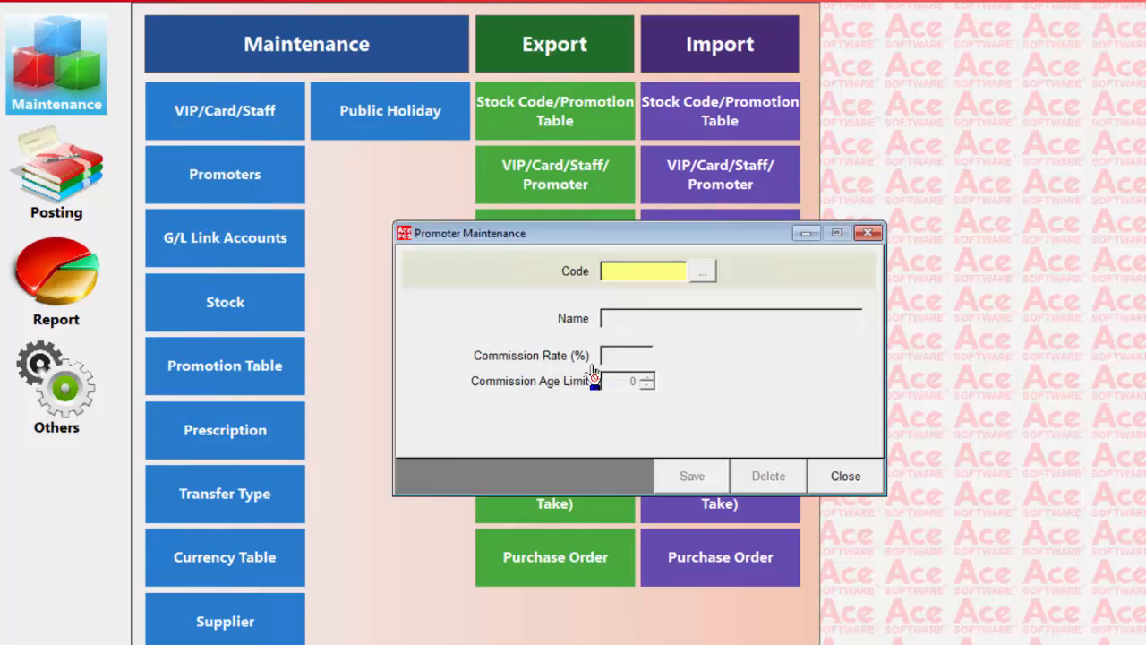
left_click(702, 271)
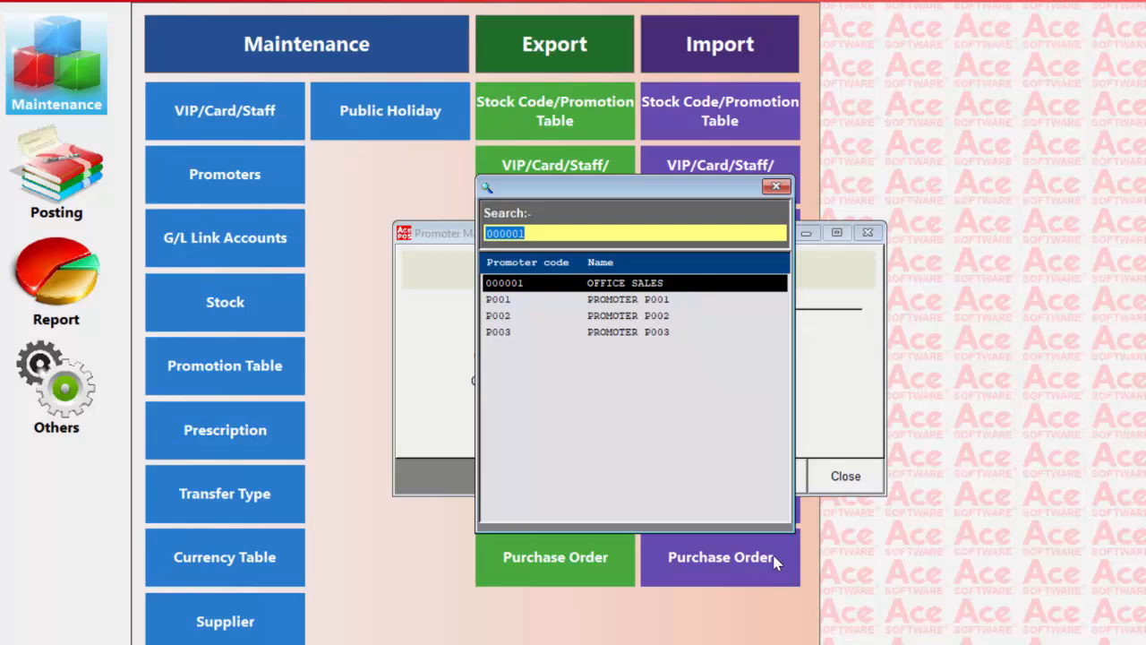
left_click(776, 187)
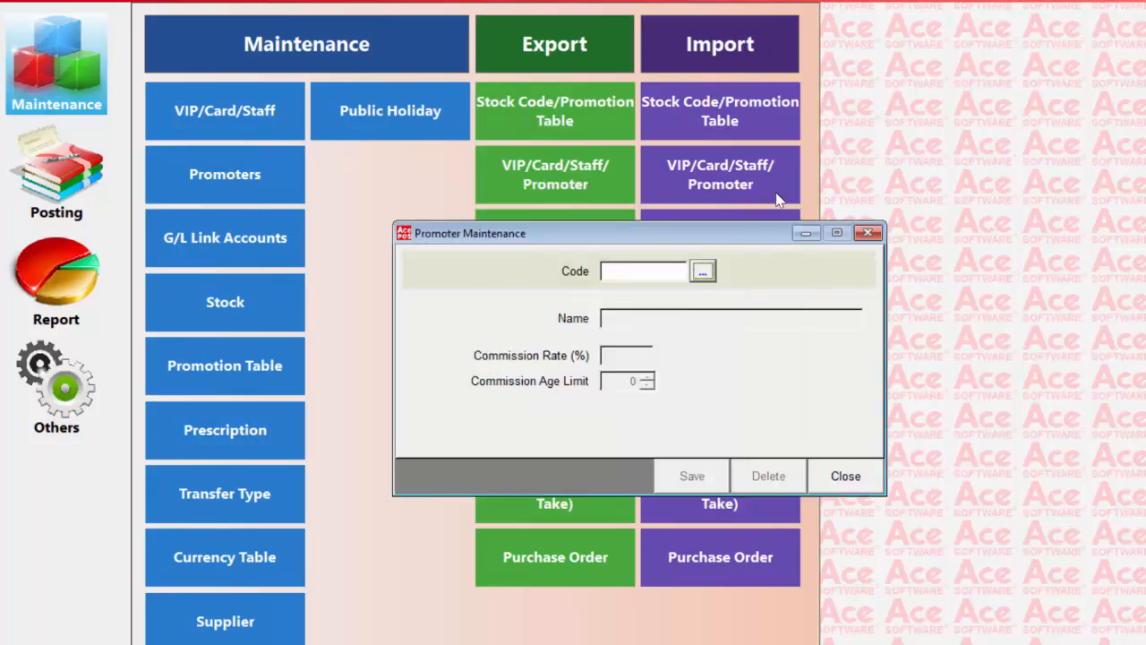
left_click(845, 475)
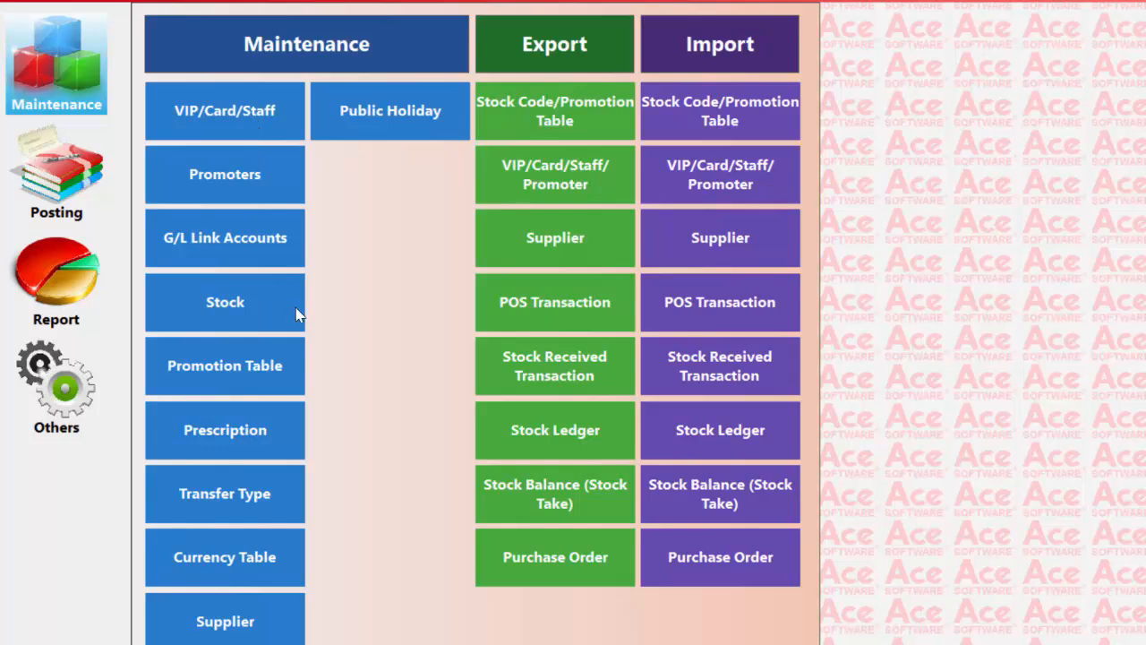
- Browse the dosage codes in prescription detail maintenance, and close the code list
left_click(253, 436)
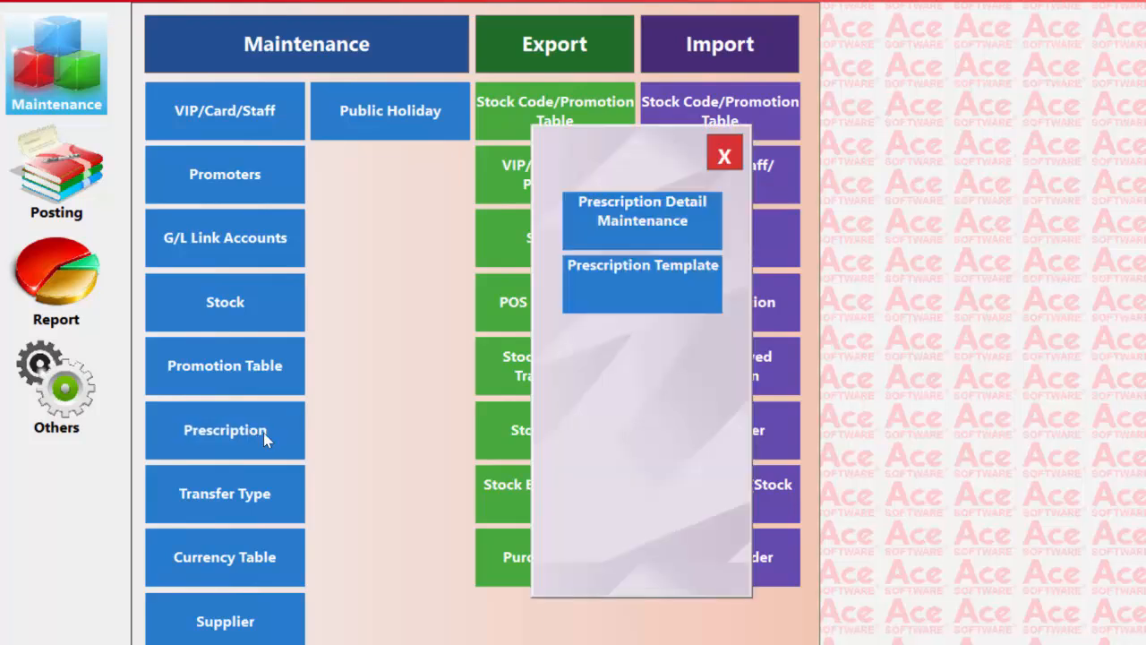
left_click(677, 234)
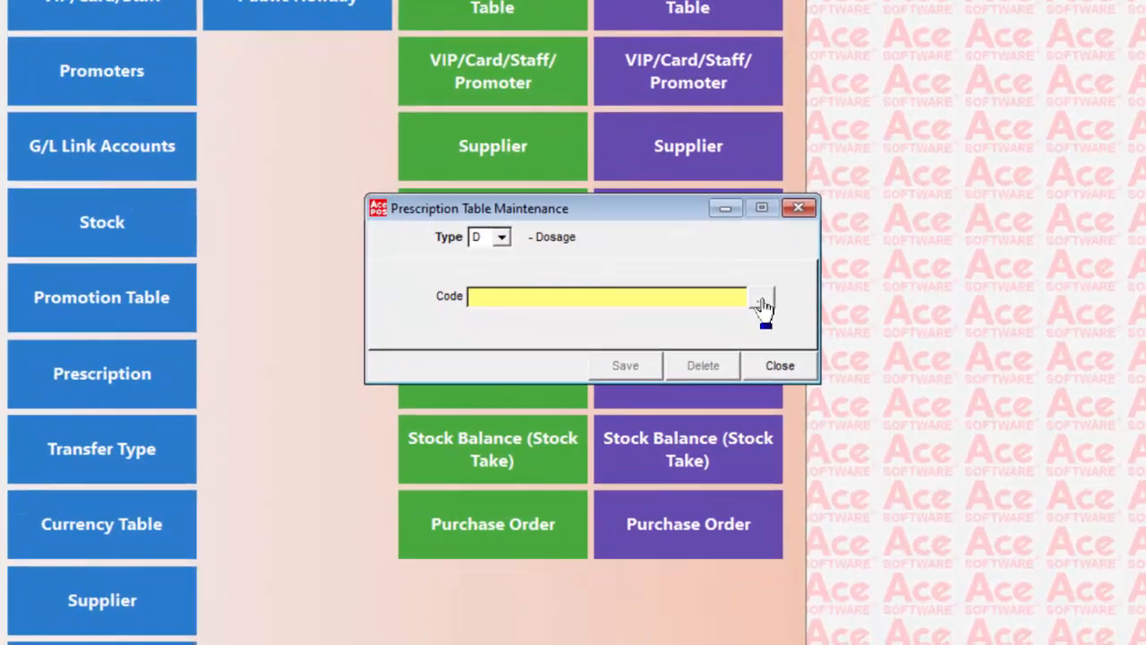
left_click(759, 303)
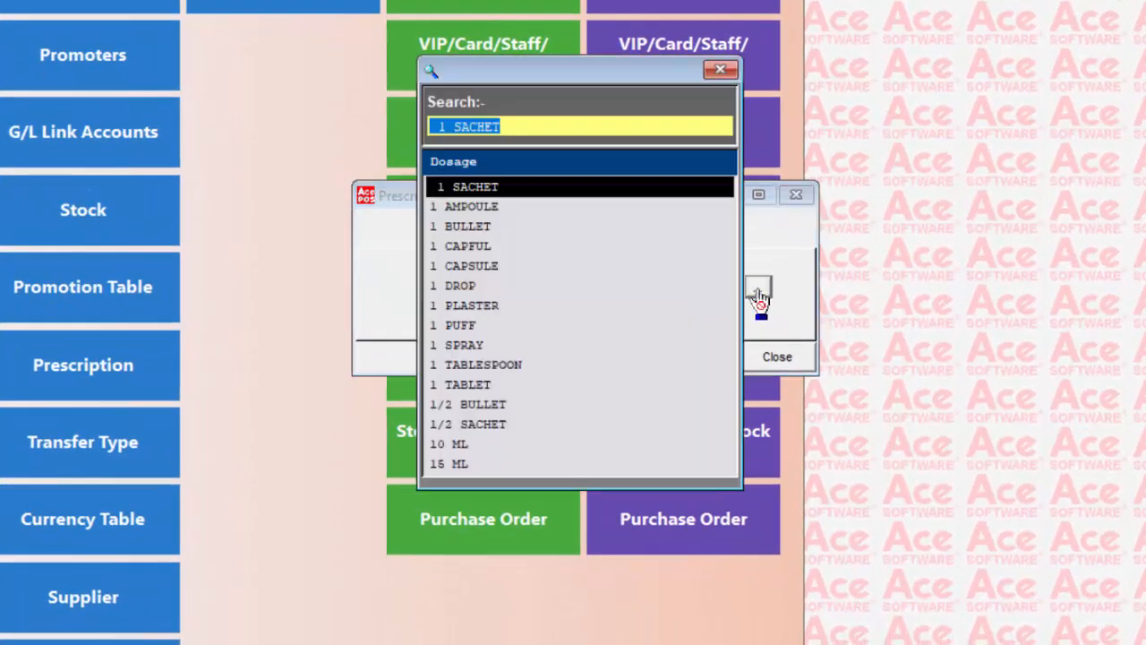
key("Down")
key("Down")
key("Down")
key("Down")
key("Down")
key("Down")
key("Down")
key("Down")
key("Down")
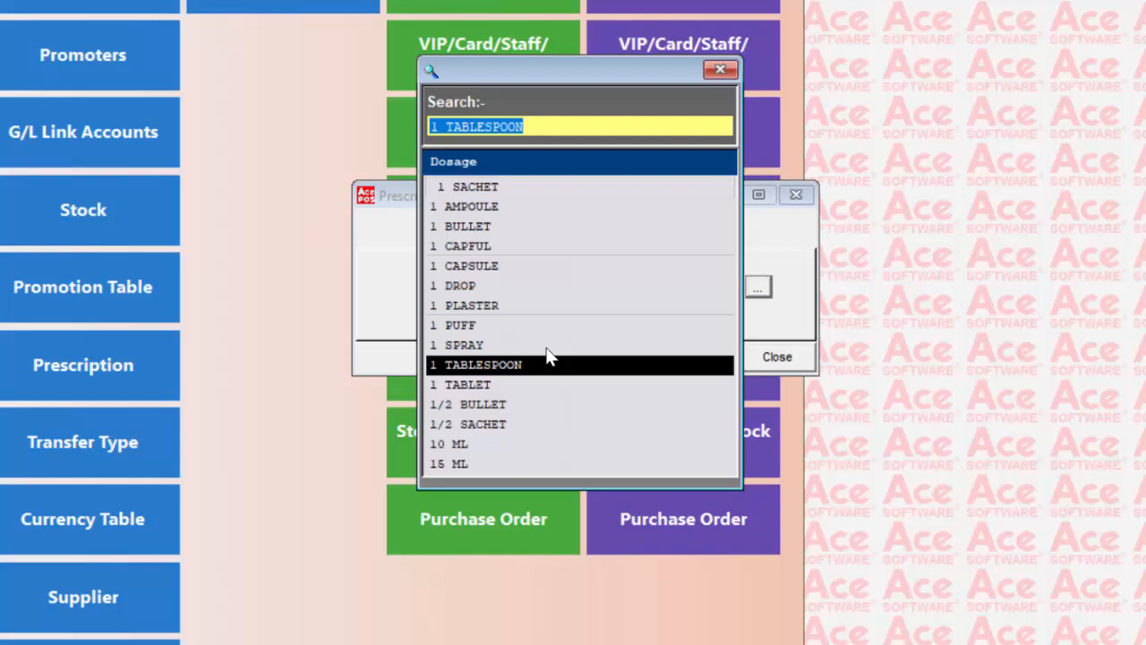
key("Down")
key("Down")
key("Down")
key("Down")
key("Down")
key("Down")
key("Down")
key("Down")
key("Down")
key("Down")
key("Down")
key("Down")
key("Down")
key("Down")
key("Down")
key("Down")
key("Down")
key("Down")
key("Down")
key("Down")
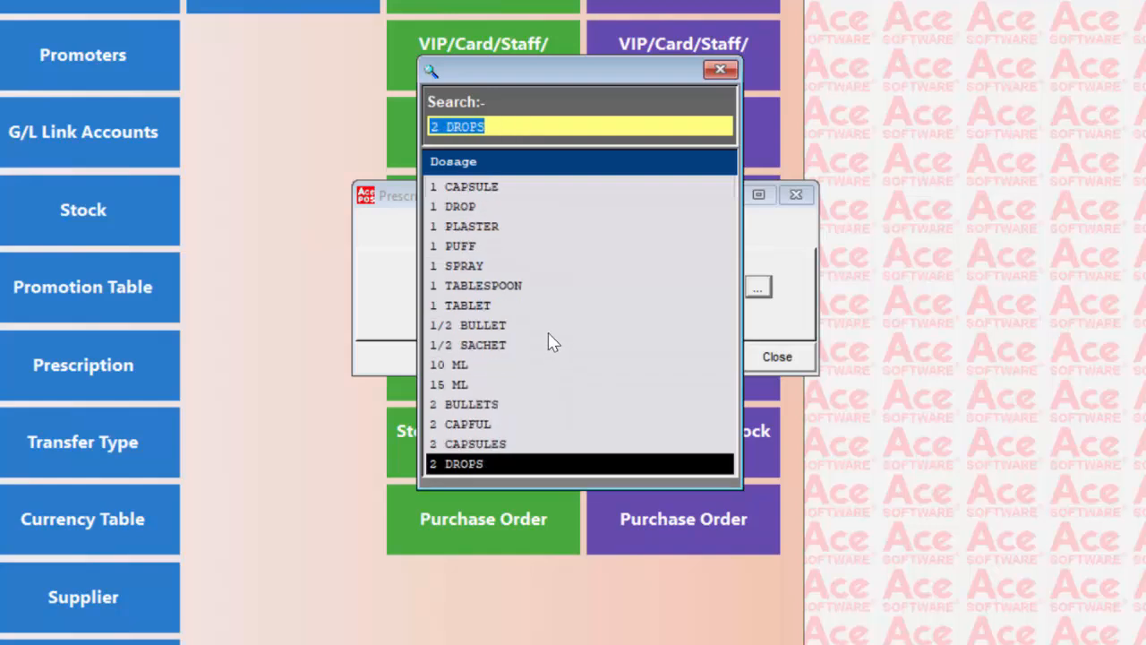
key("Down")
key("Down")
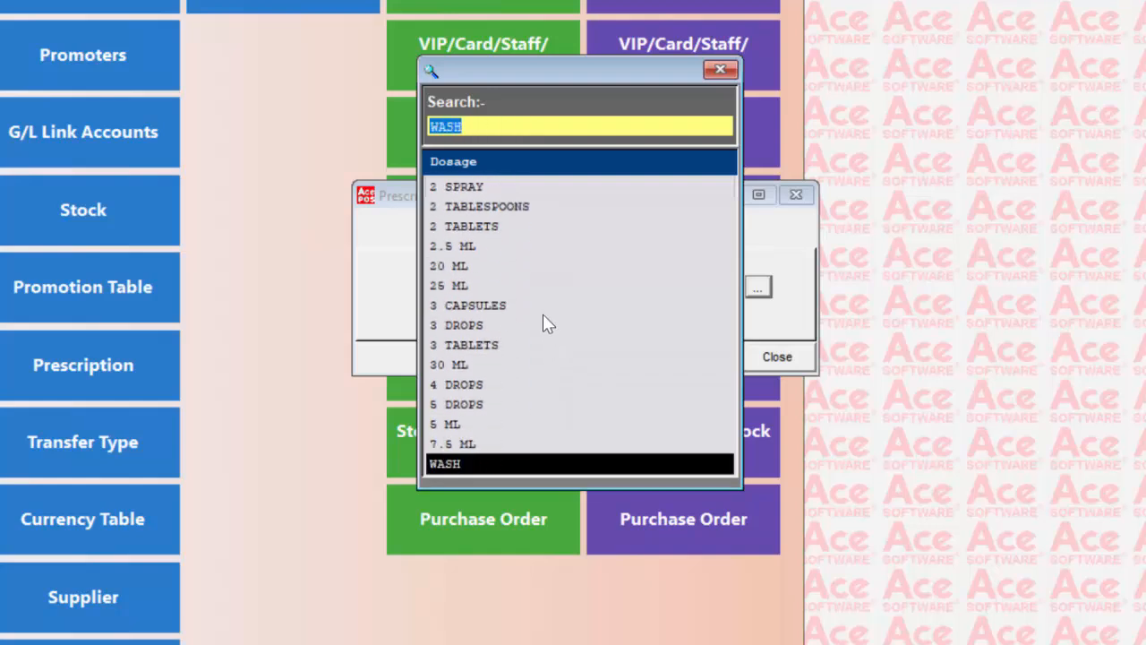
key("Up")
key("Up")
key("Up")
key("Up")
key("Up")
key("Up")
key("Up")
key("Up")
key("Up")
key("Up")
key("Up")
key("Up")
key("Up")
key("Up")
key("Up")
key("Up")
key("Up")
key("Up")
key("Up")
key("Up")
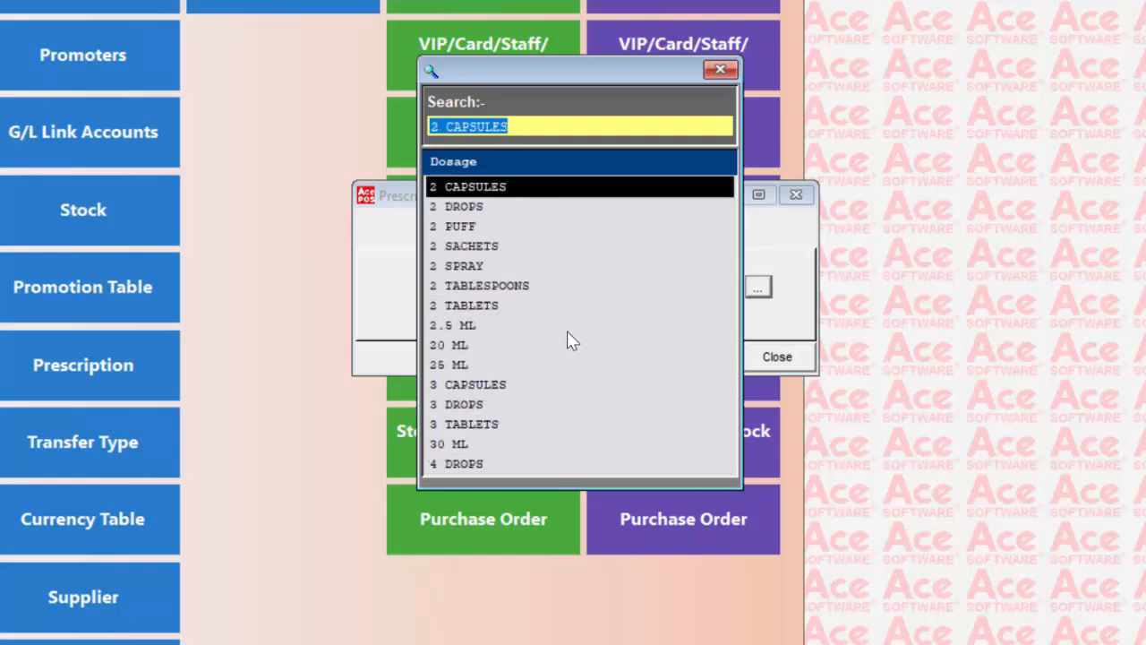
key("Up")
key("Up")
key("Up")
key("Up")
key("Up")
key("Up")
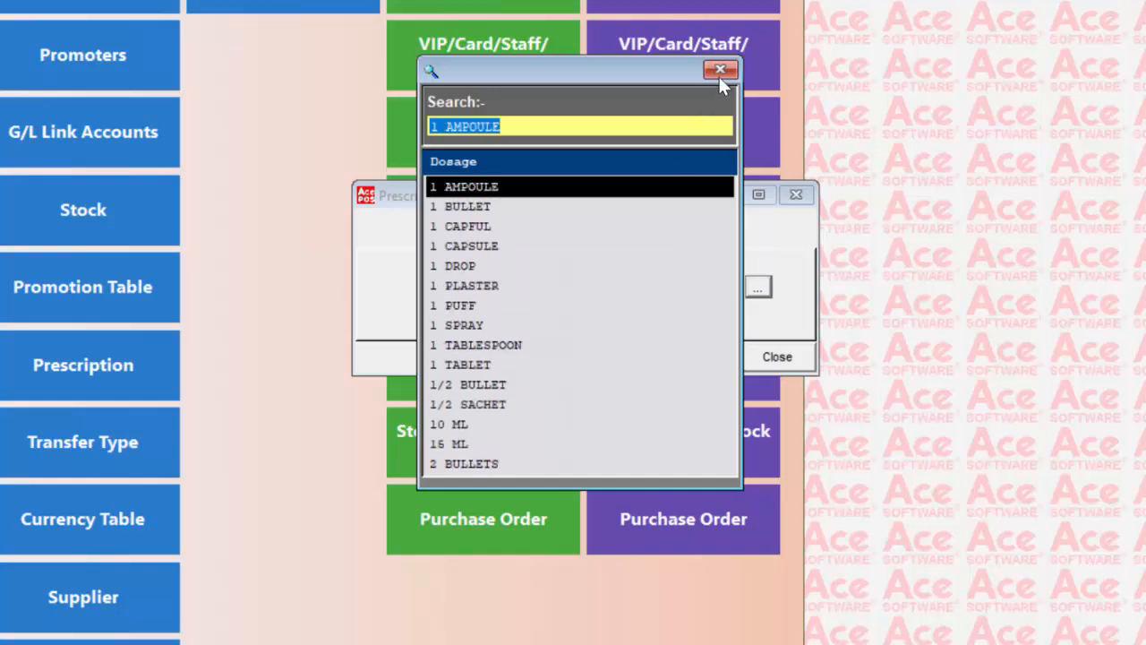
left_click(722, 72)
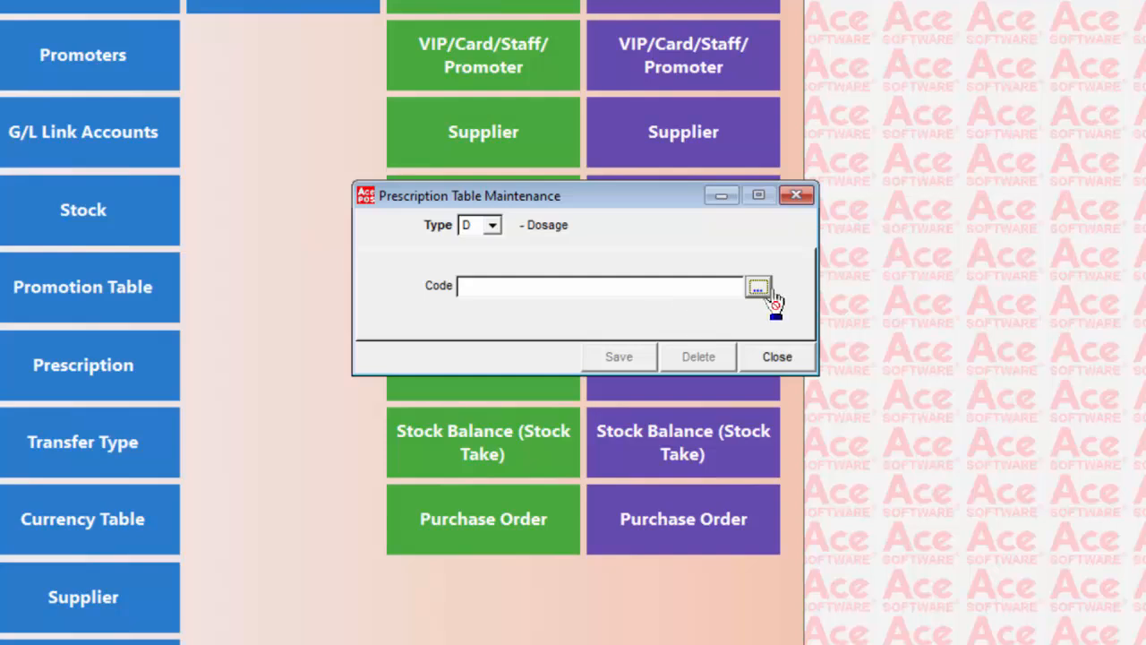
- Examine the available prescription table types, switching through Instruction and Indication, and close the prescription table
left_click(491, 226)
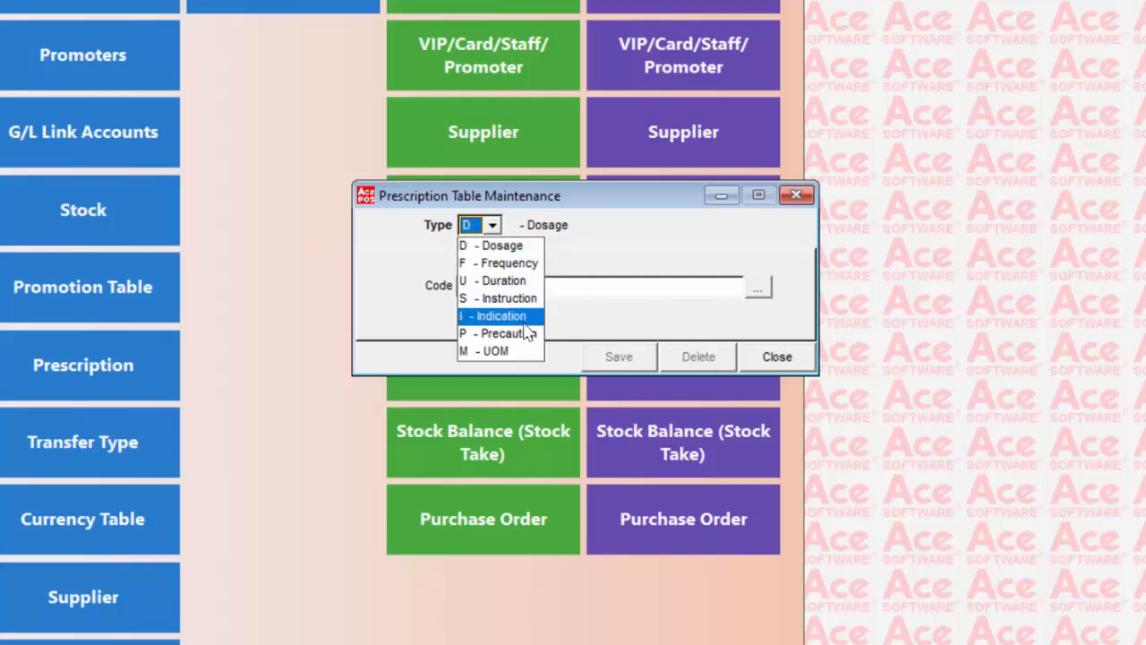
left_click(604, 252)
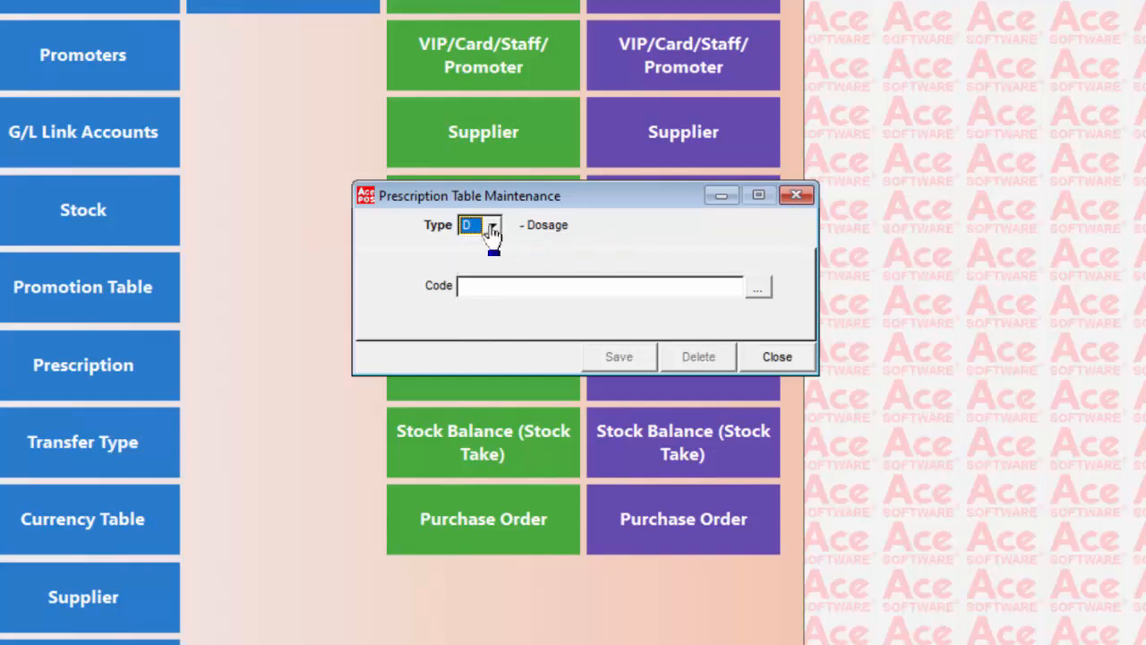
left_click(491, 224)
left_click(510, 301)
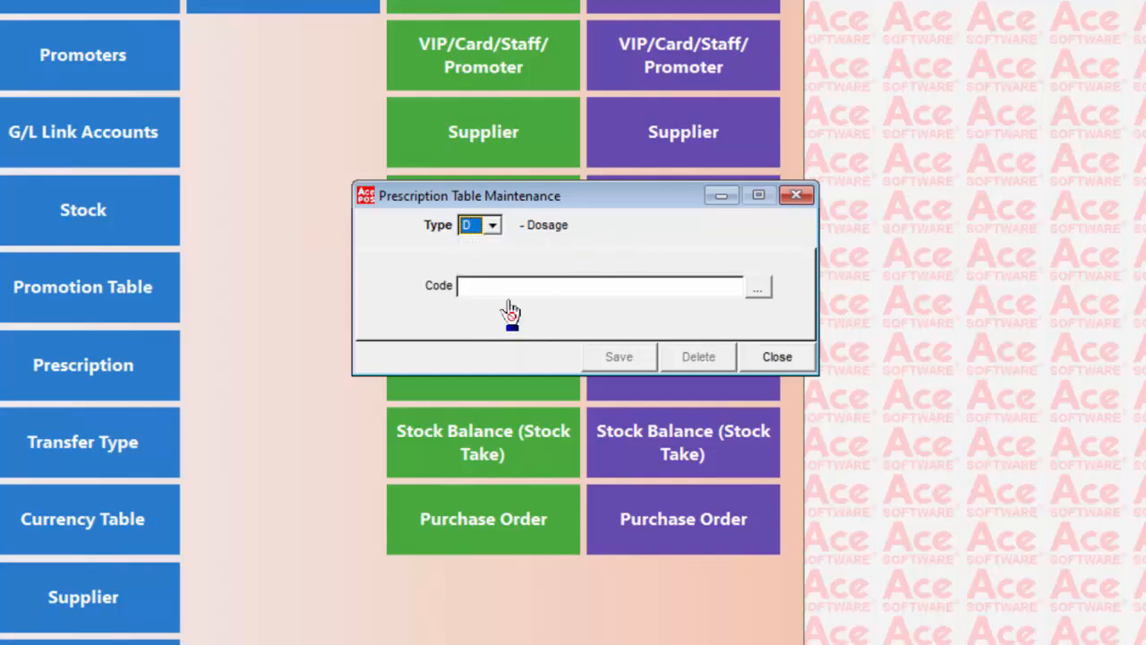
left_click(492, 224)
left_click(526, 318)
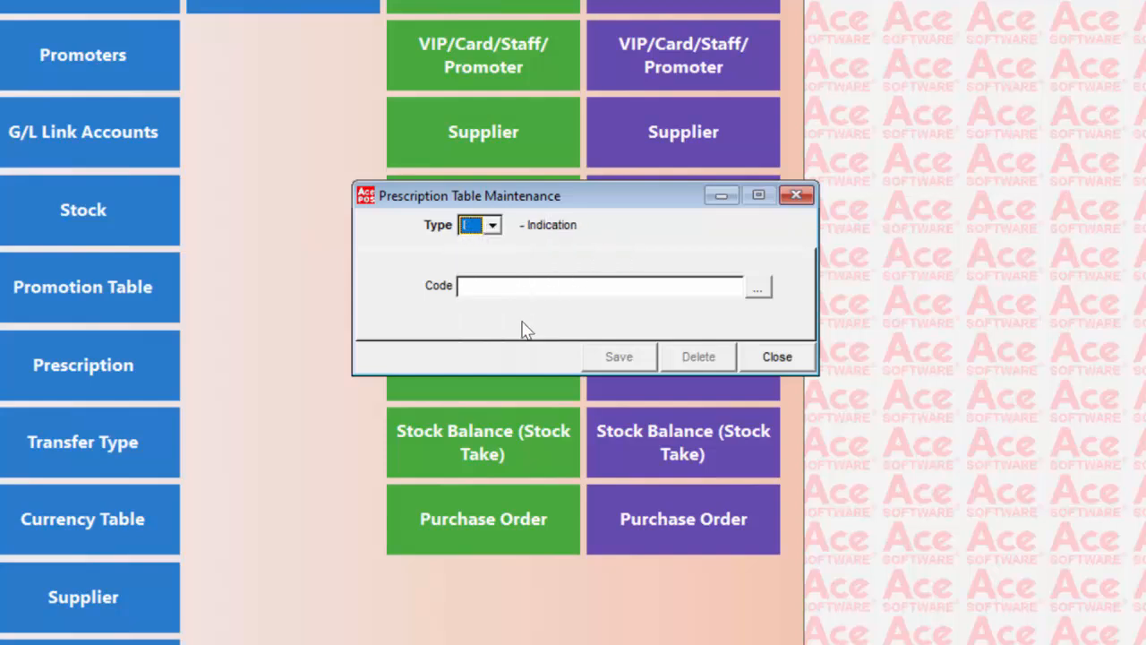
left_click(762, 363)
- Start a prescription template with code P01 and set its UOM to TABLET
left_click(149, 363)
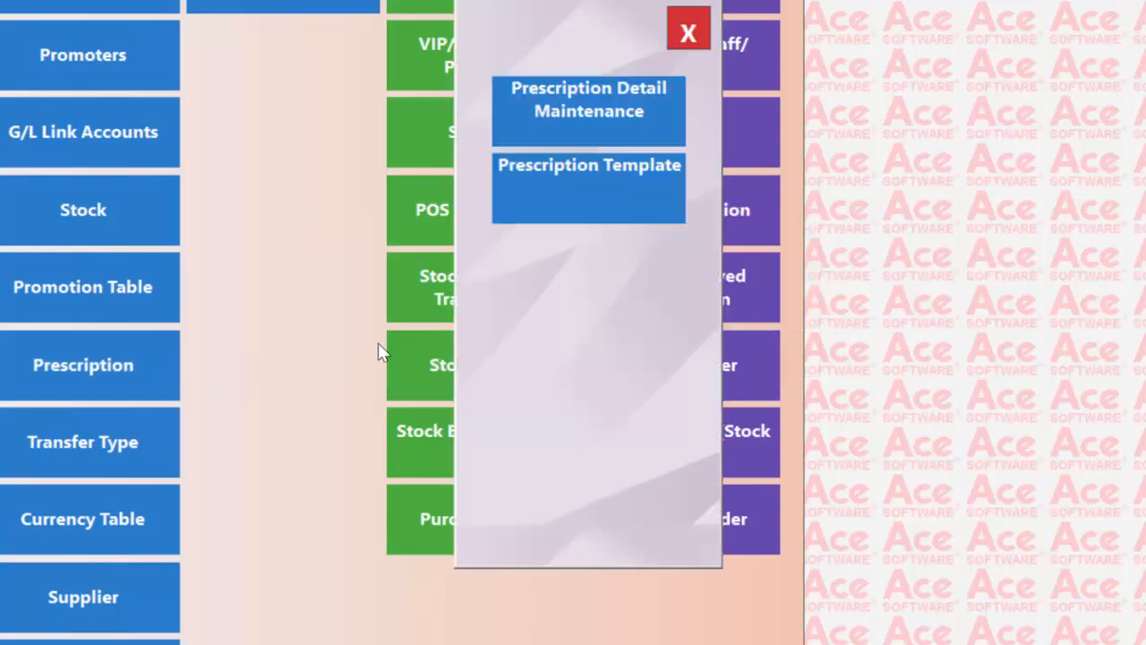
left_click(624, 191)
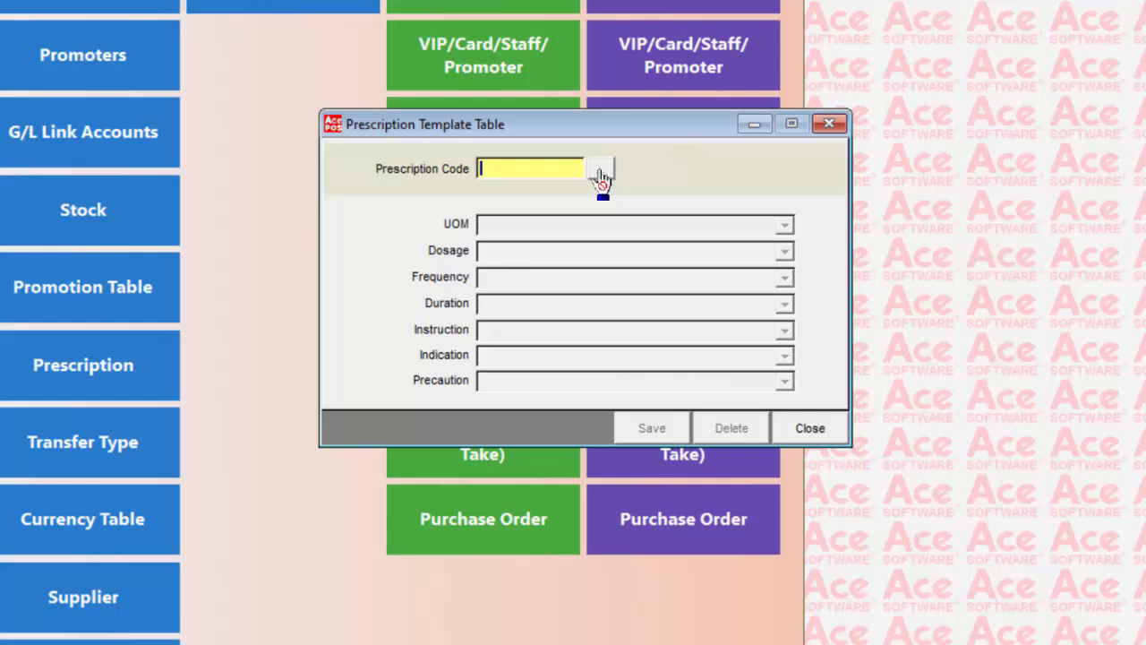
type("P01")
key("Return")
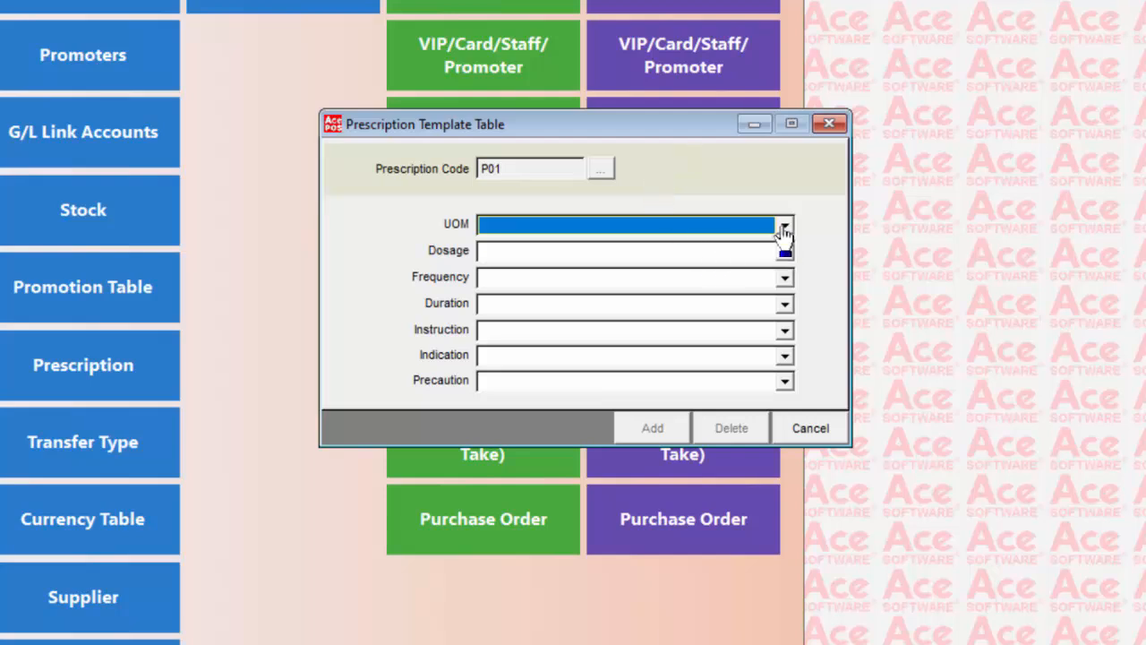
left_click(784, 226)
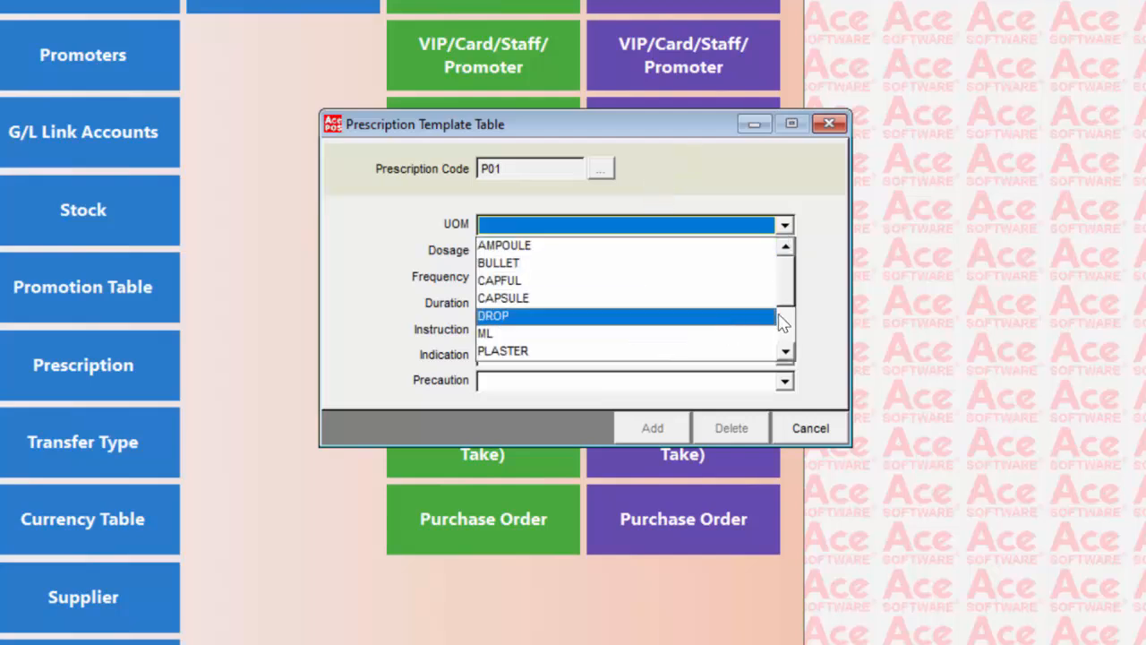
left_click_drag(784, 288, 786, 348)
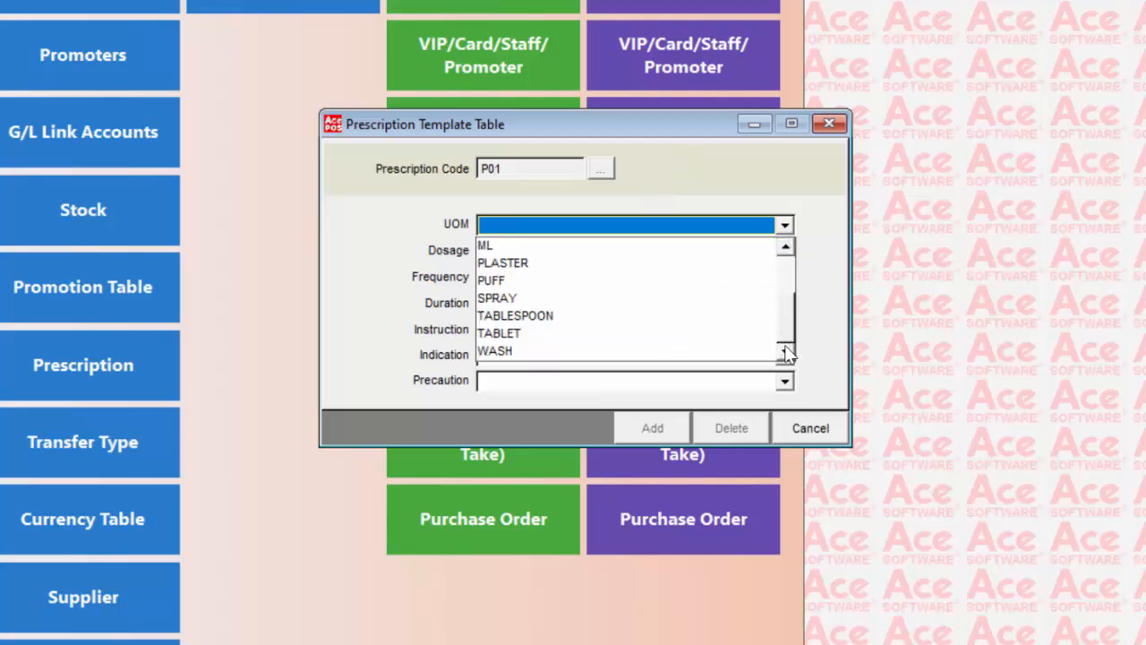
left_click(574, 330)
- Set the template's dosage to 1 TABLET and its frequency to 3 TIME3 PER DAY
left_click(785, 251)
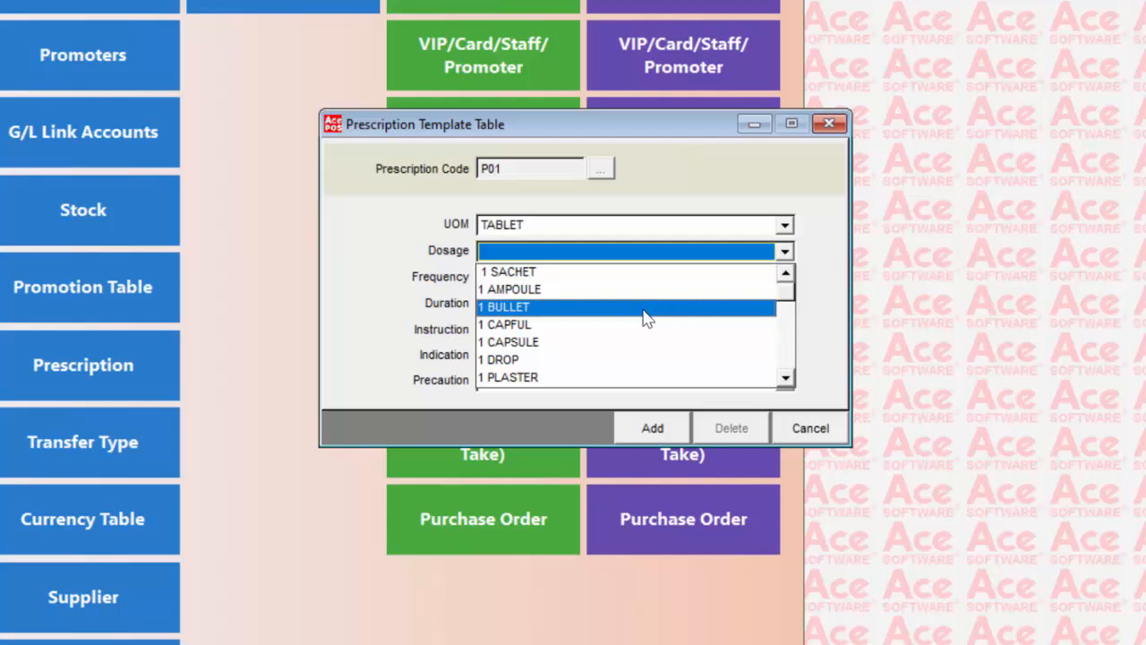
left_click(784, 378)
left_click(784, 378)
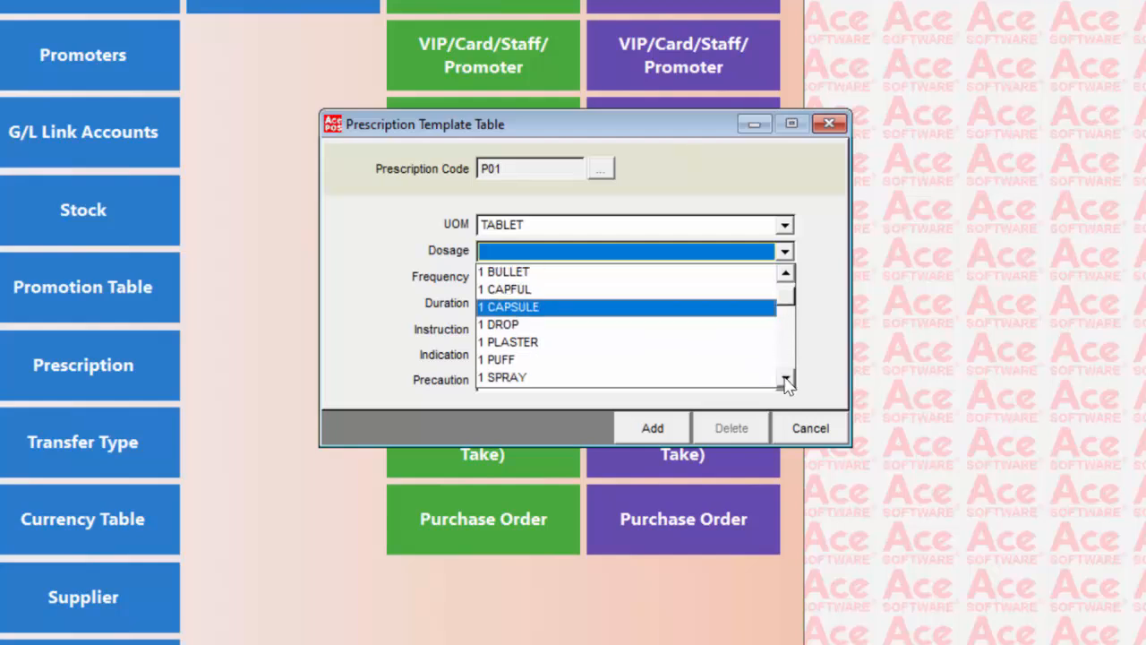
left_click(784, 377)
left_click(784, 378)
left_click(784, 377)
left_click(785, 377)
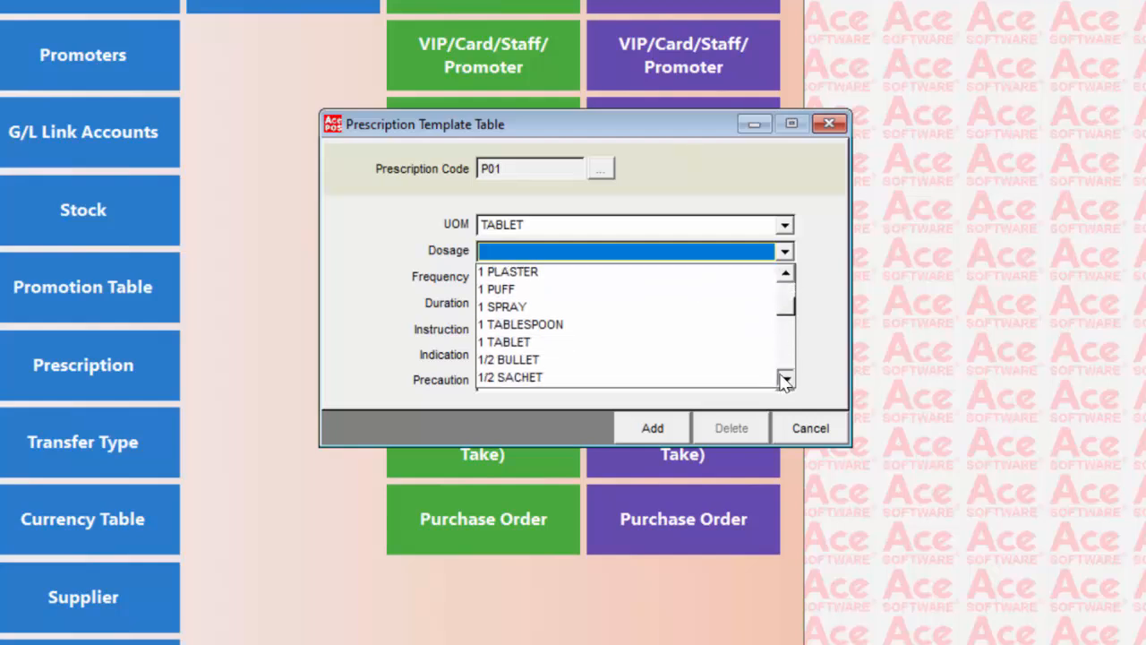
left_click(560, 347)
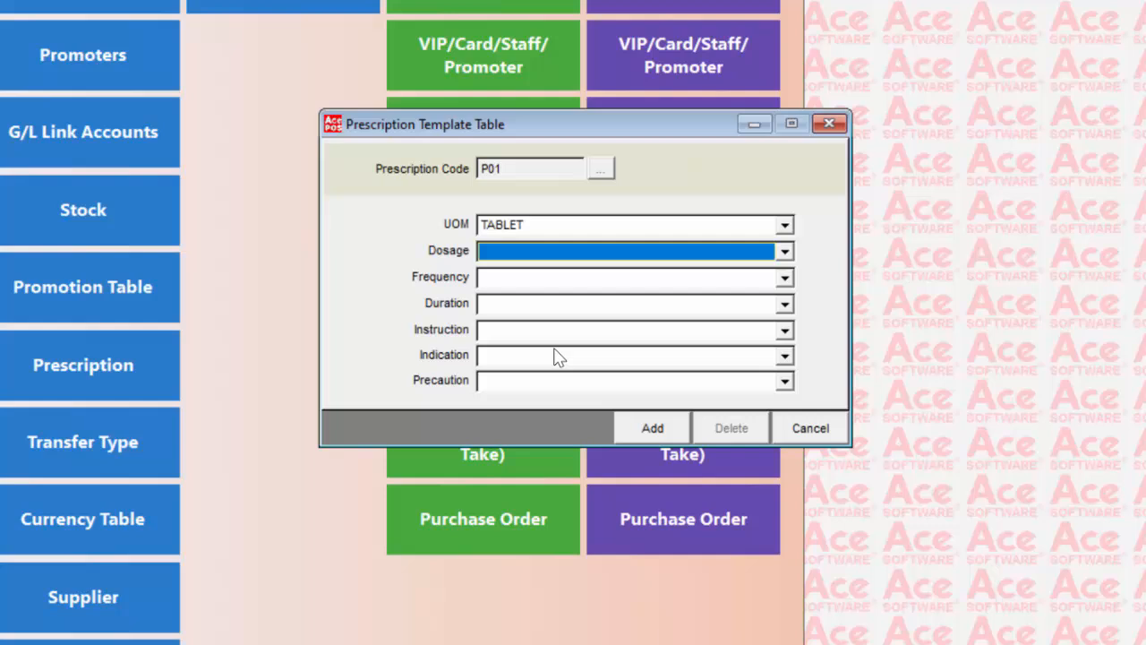
left_click(785, 278)
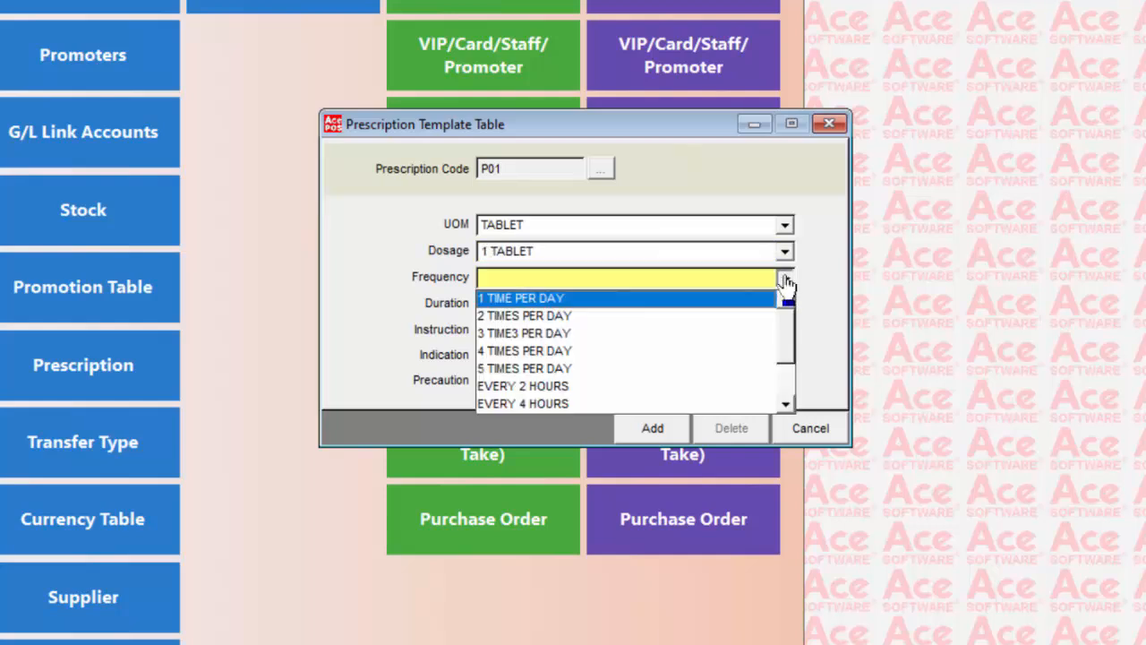
left_click(580, 335)
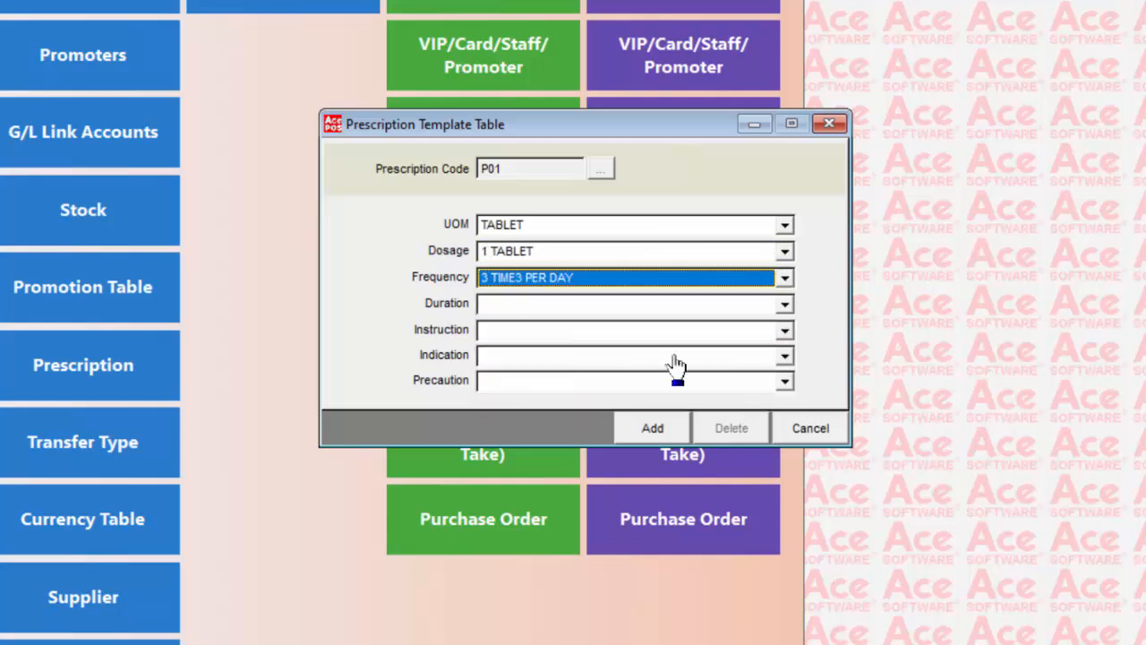
- Browse the available duration options for the prescription template, leaving Duration blank and keeping the template's changes
left_click(784, 304)
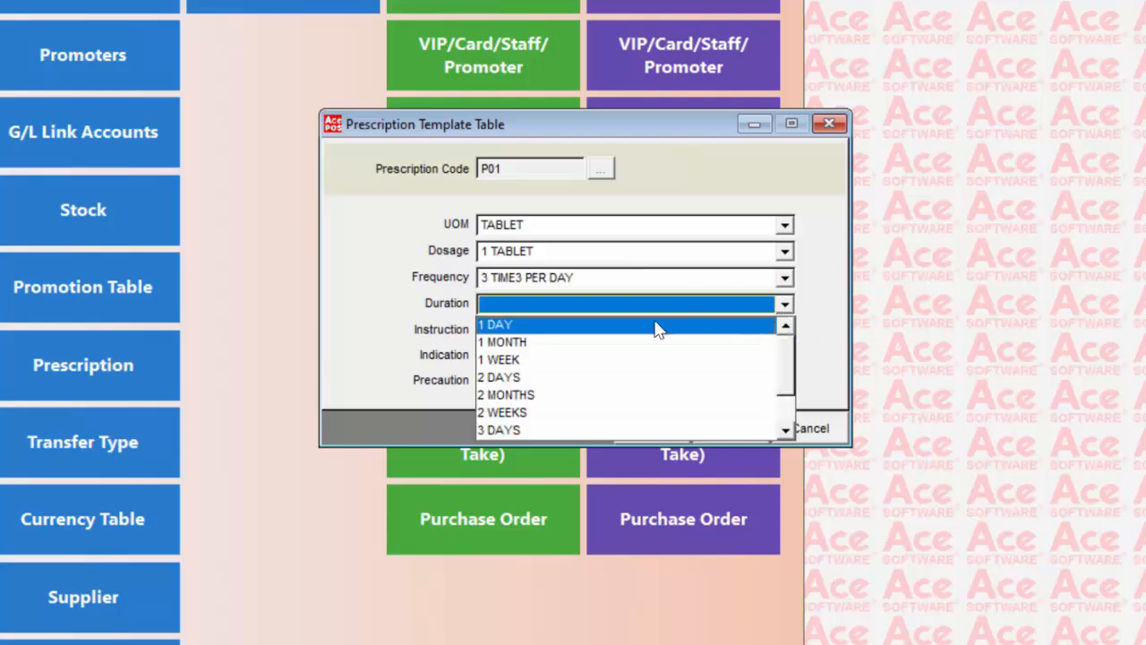
left_click(785, 431)
left_click(786, 430)
left_click(785, 431)
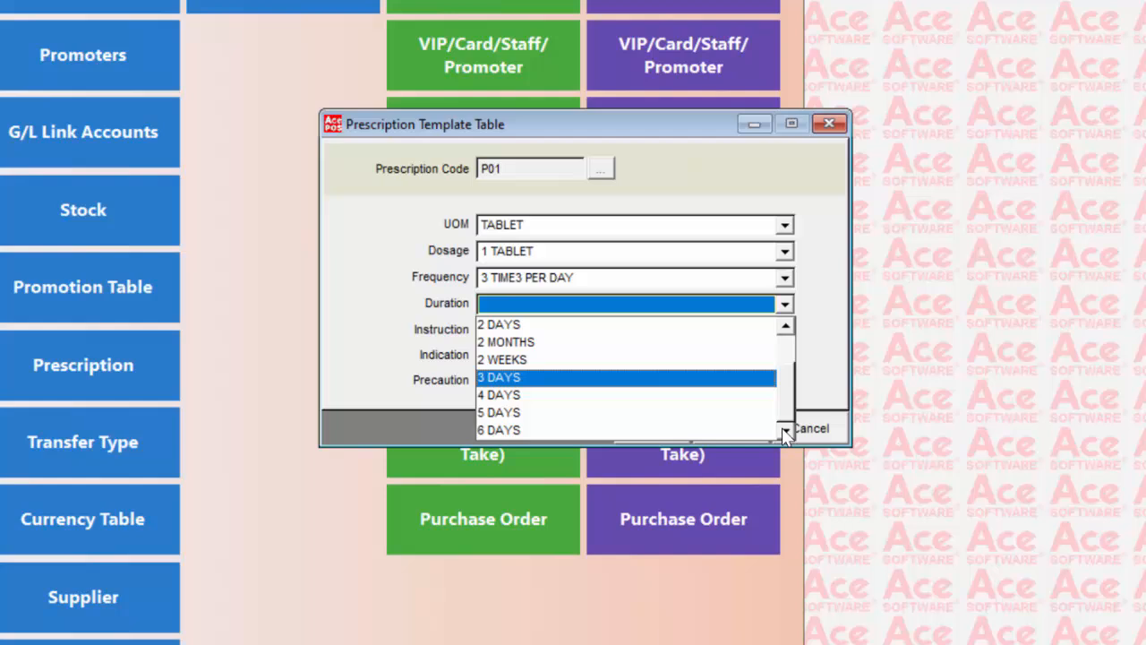
left_click(786, 328)
left_click(785, 327)
left_click(786, 327)
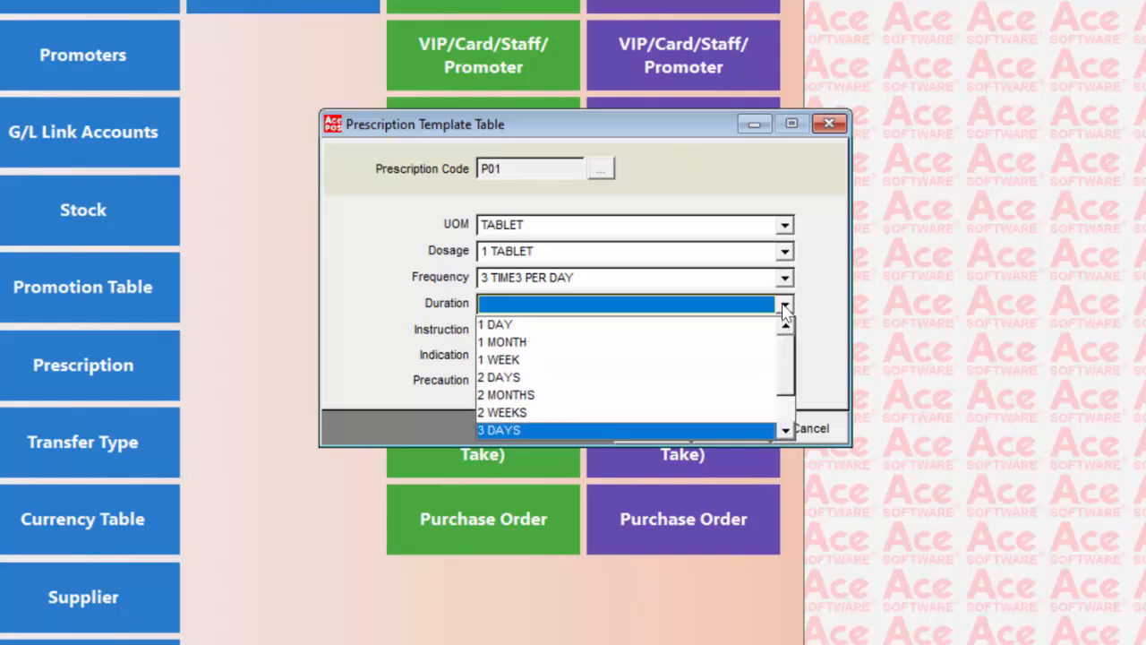
key("Escape")
key("Escape")
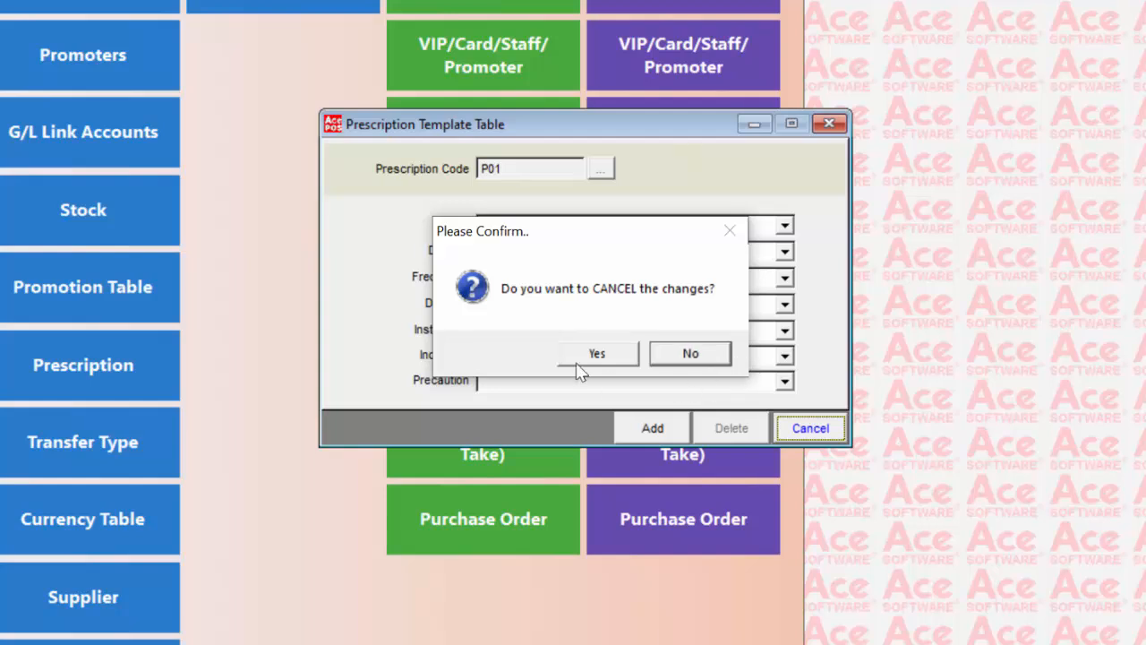
left_click(690, 353)
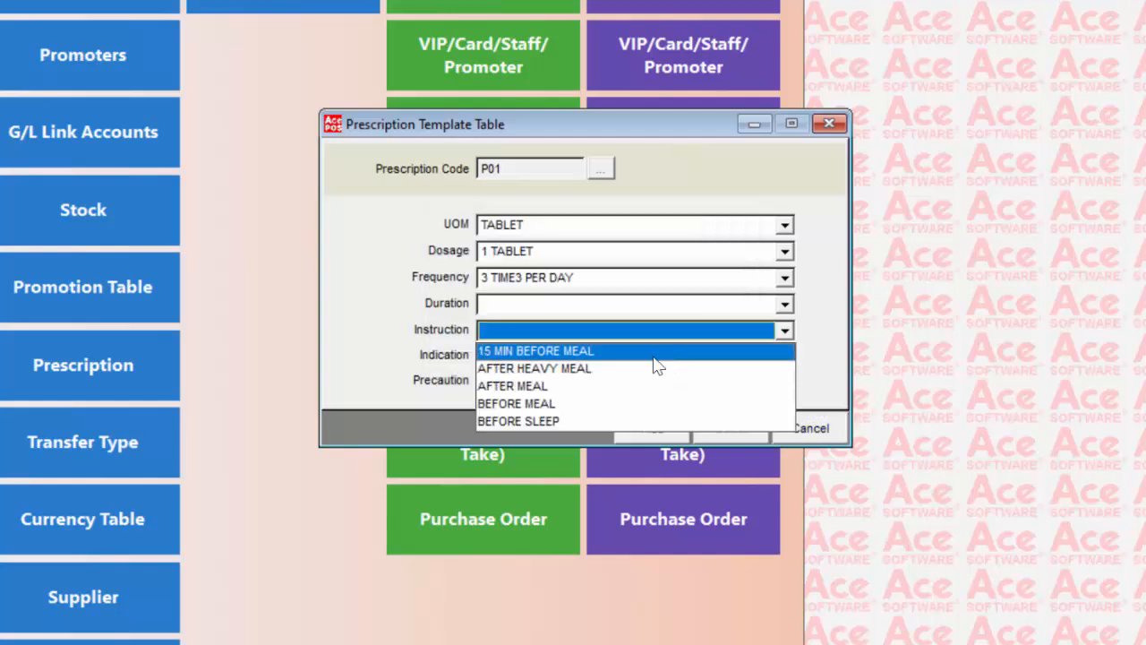
- Set the template's instruction to AFTER MEAL, add the template, and close the Prescription Template Table
left_click(618, 386)
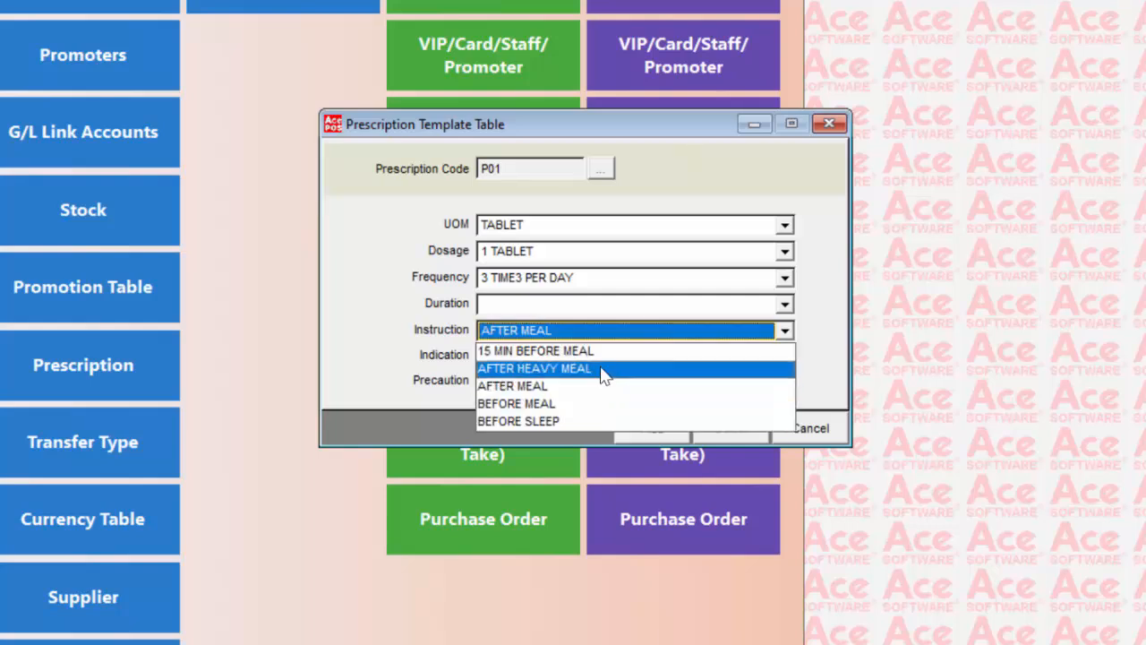
left_click(821, 338)
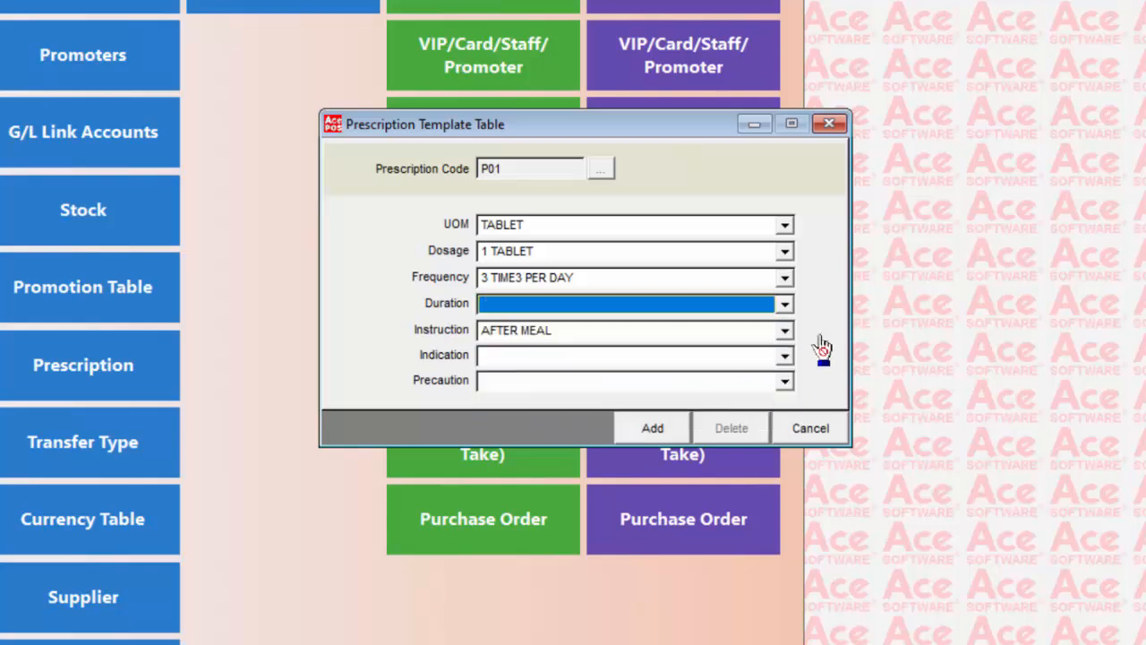
left_click(646, 434)
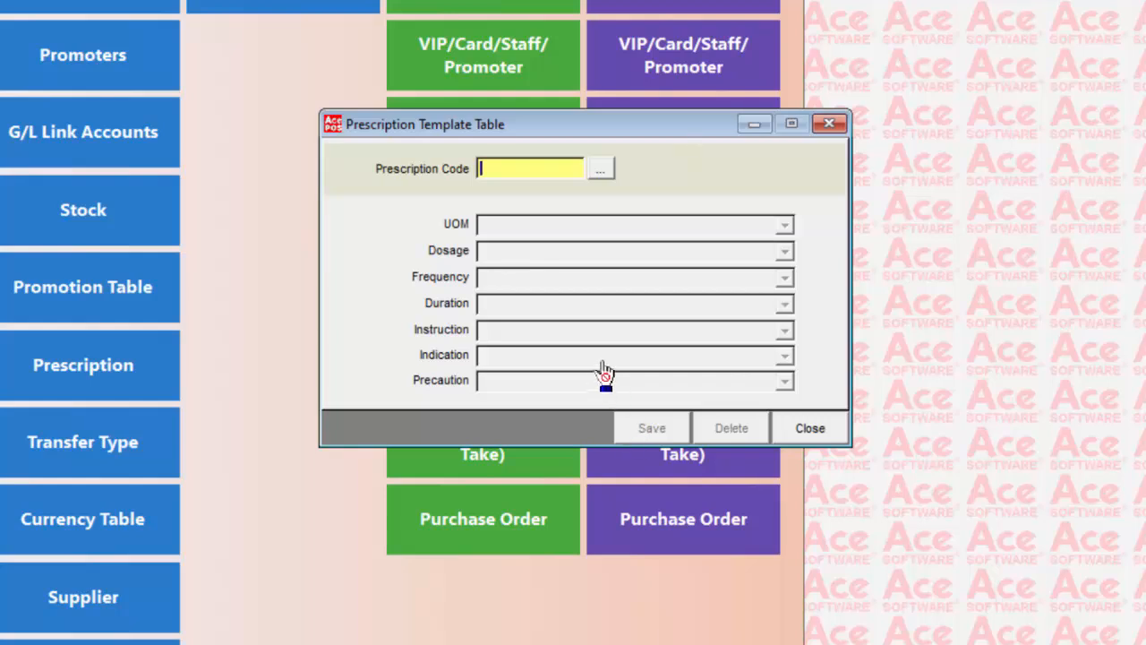
left_click(804, 438)
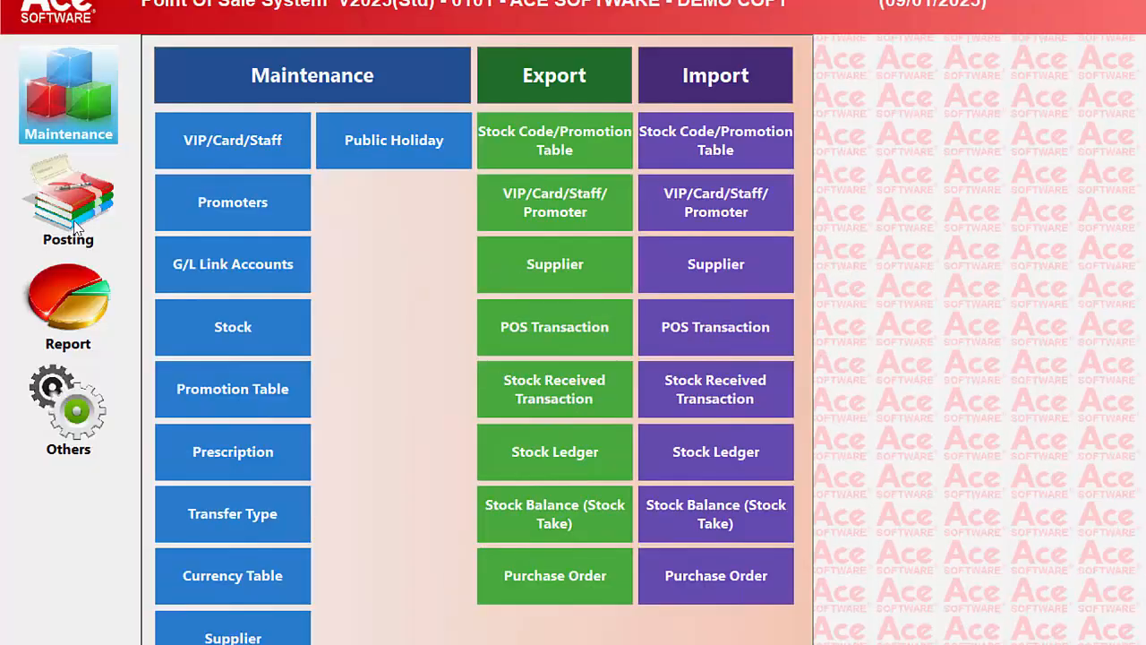
- Open Stock Purchase/Returns posting with the cost price password, without printing the posting journal
left_click(79, 215)
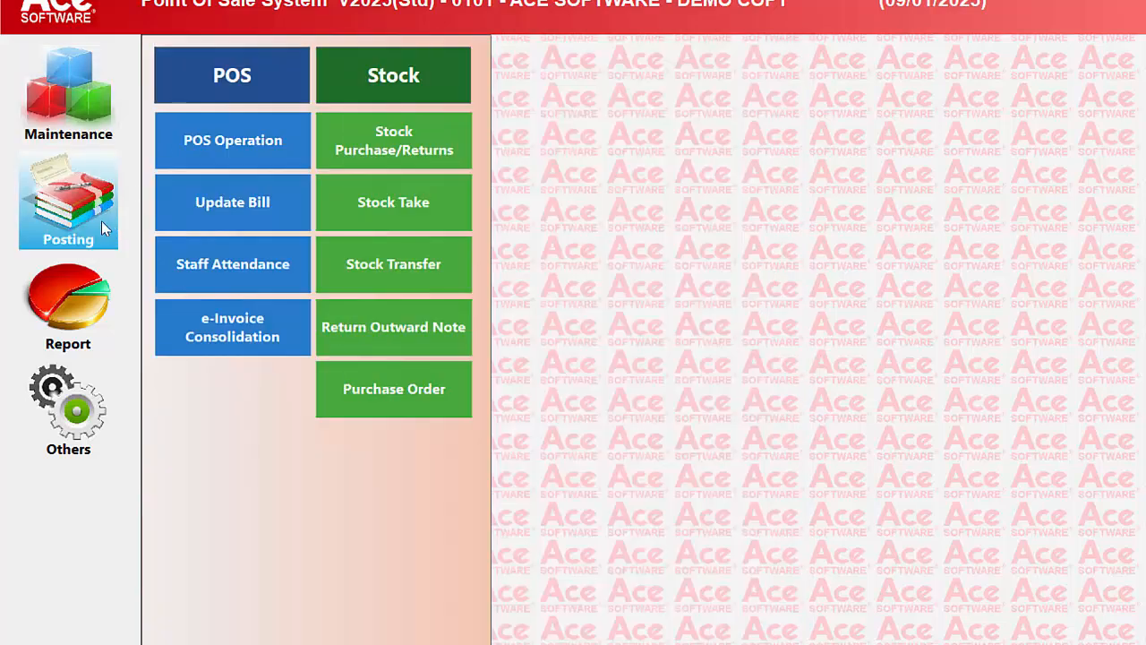
left_click(416, 154)
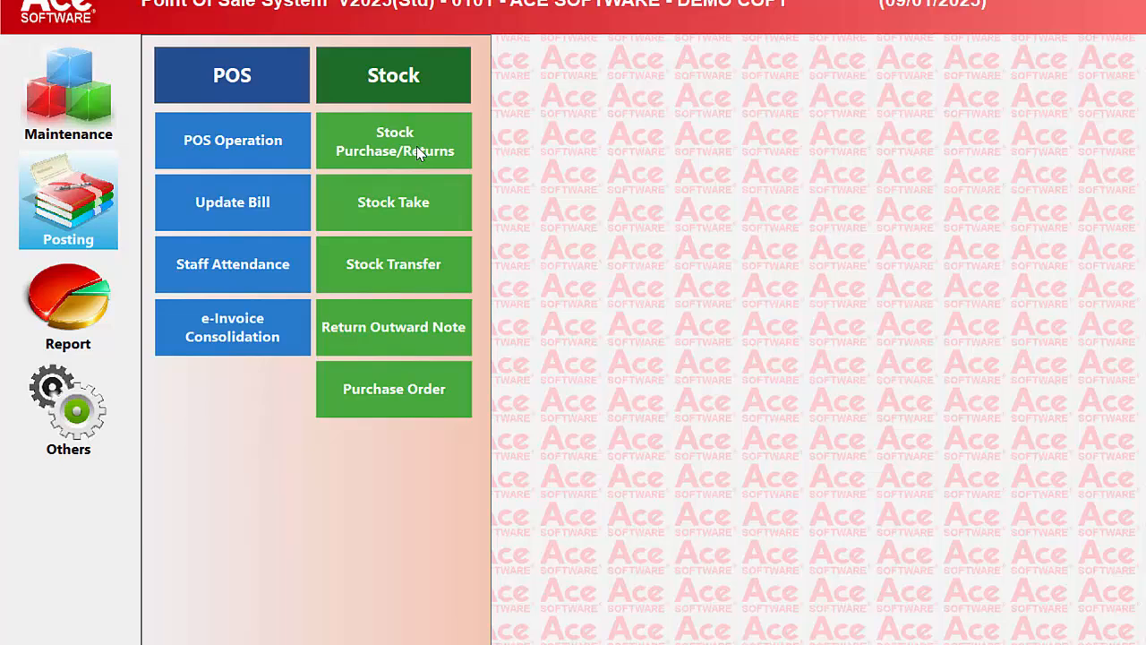
type("***")
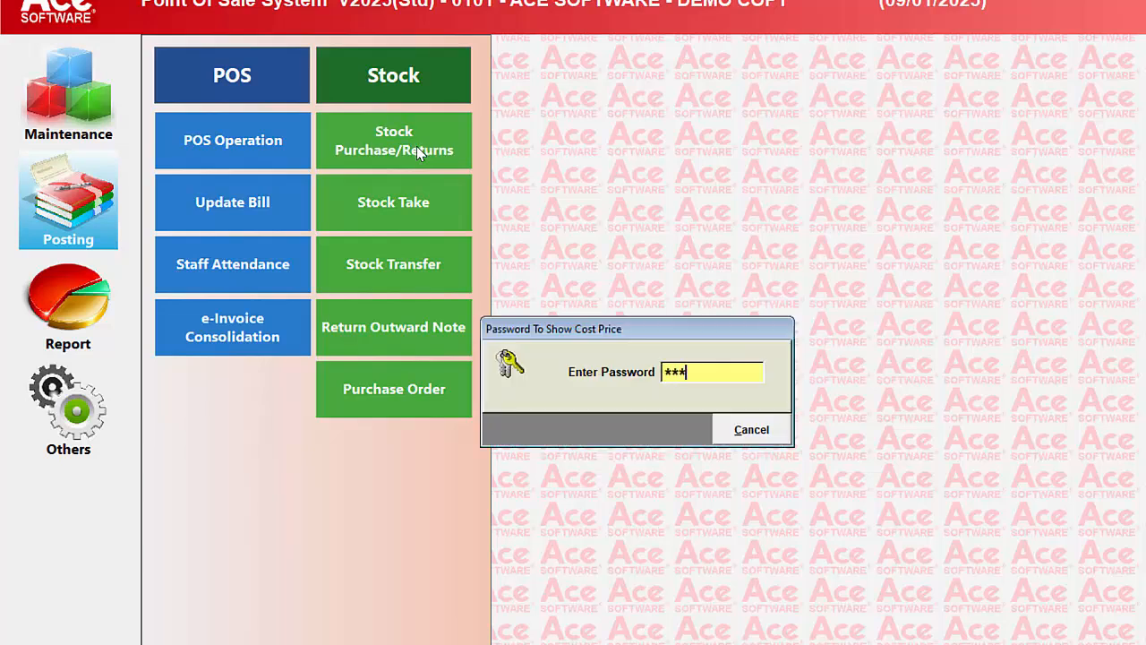
key("Return")
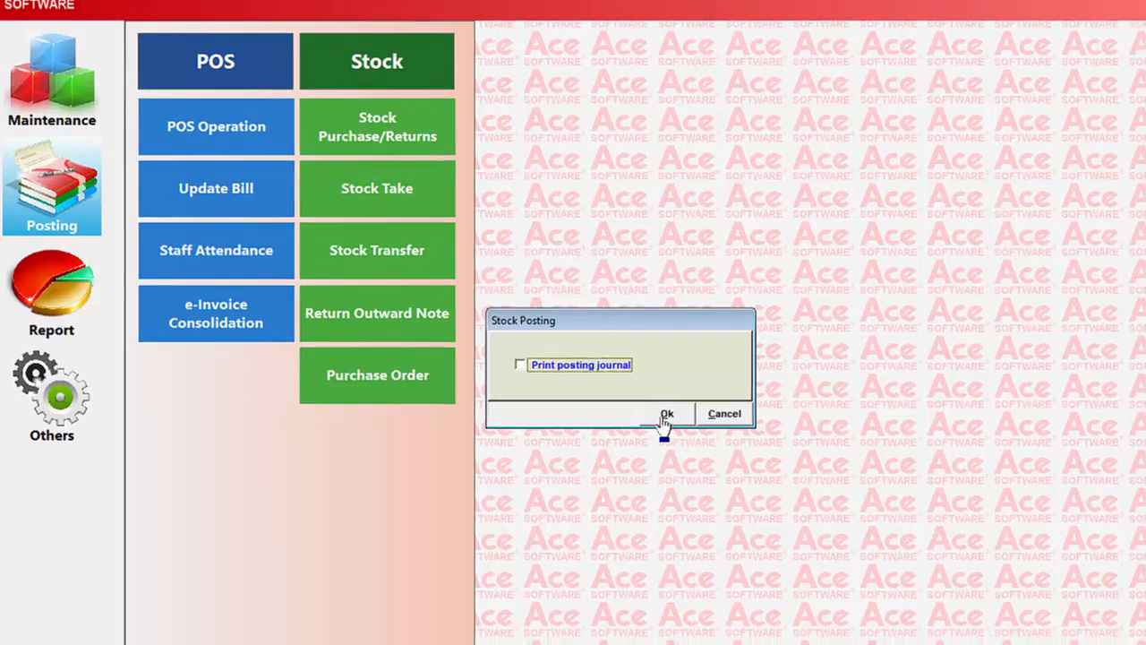
left_click(680, 428)
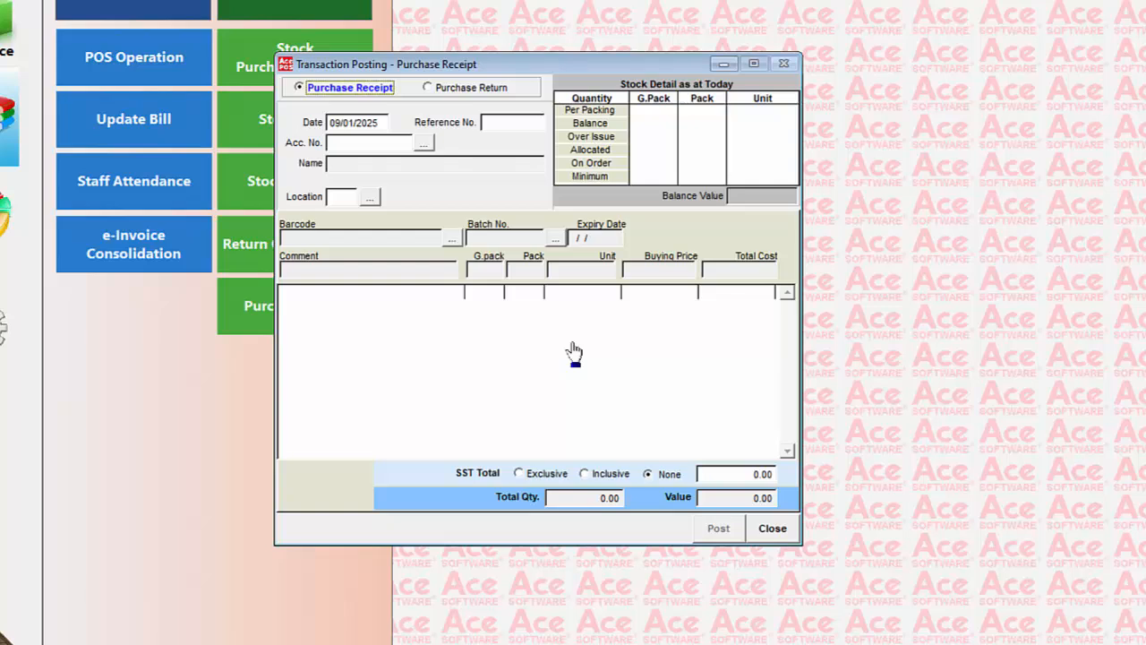
- Fill in the purchase receipt header with reference number 1111, supplier ABBOTT LABORATORIES (M) S/B, and location 1 (MAIN CLINIC)
key("Tab")
key("Tab")
type("1111")
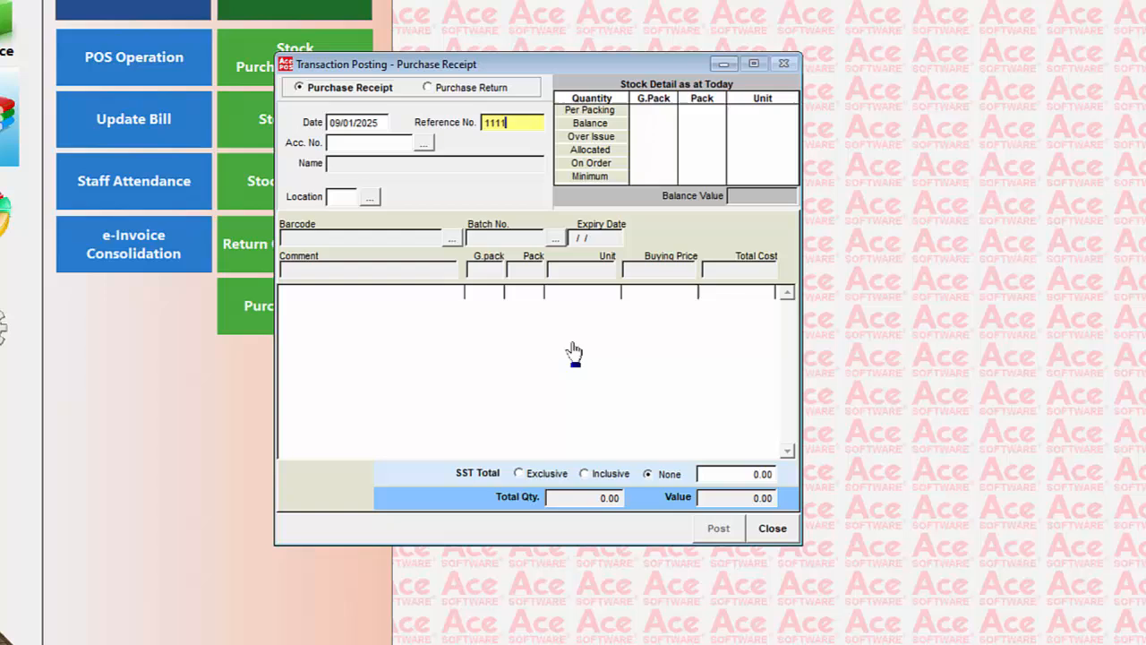
key("Tab")
key("Tab")
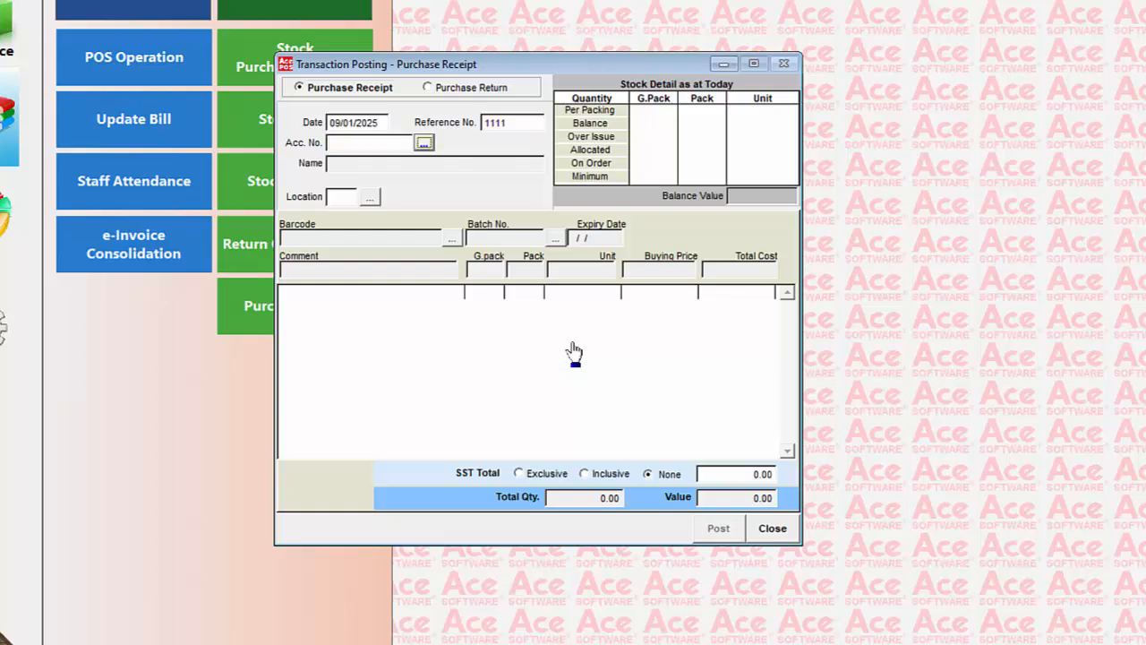
key("Return")
key("Return")
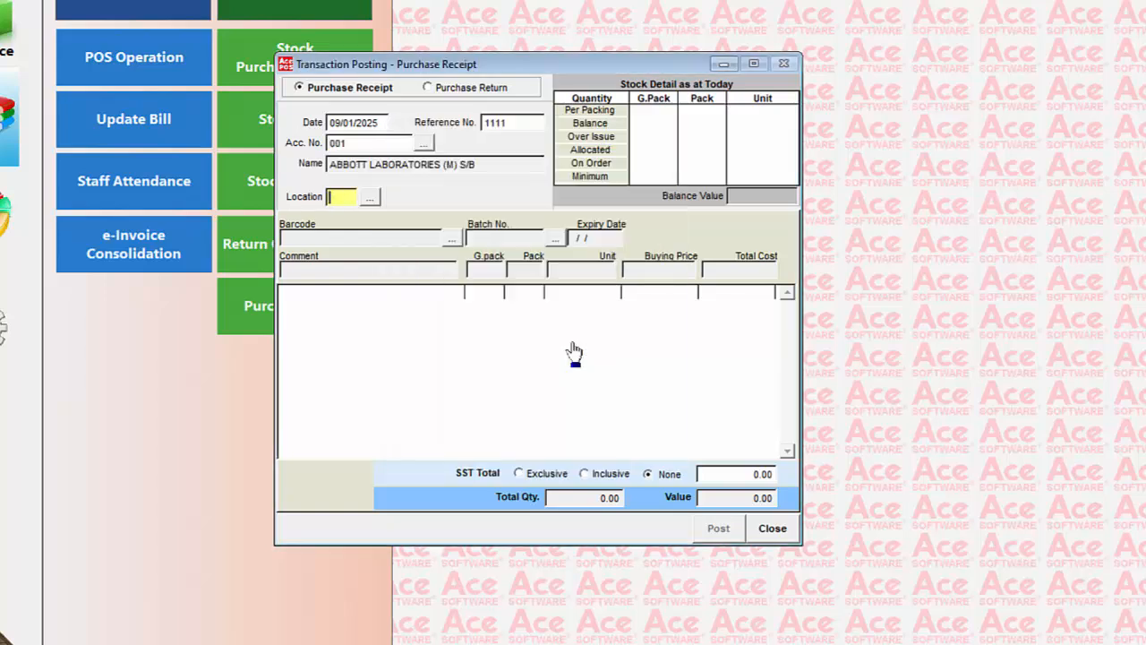
type("1")
- Look up stock by barcode and add item 001010 (IBERET-FOLIC 500 FA 30s) to the purchase receipt
key("Return")
key("Return")
key("Return")
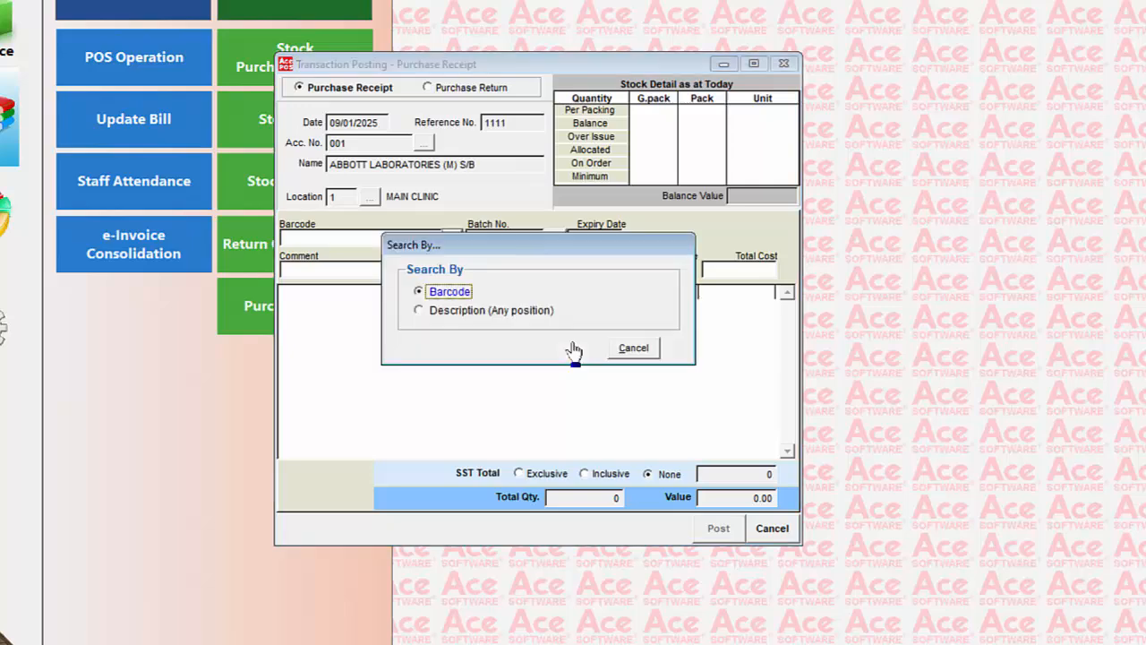
- Reopen the barcode search for the current receipt line and reselect item 001010
key("Return")
key("Down")
key("Down")
key("Return")
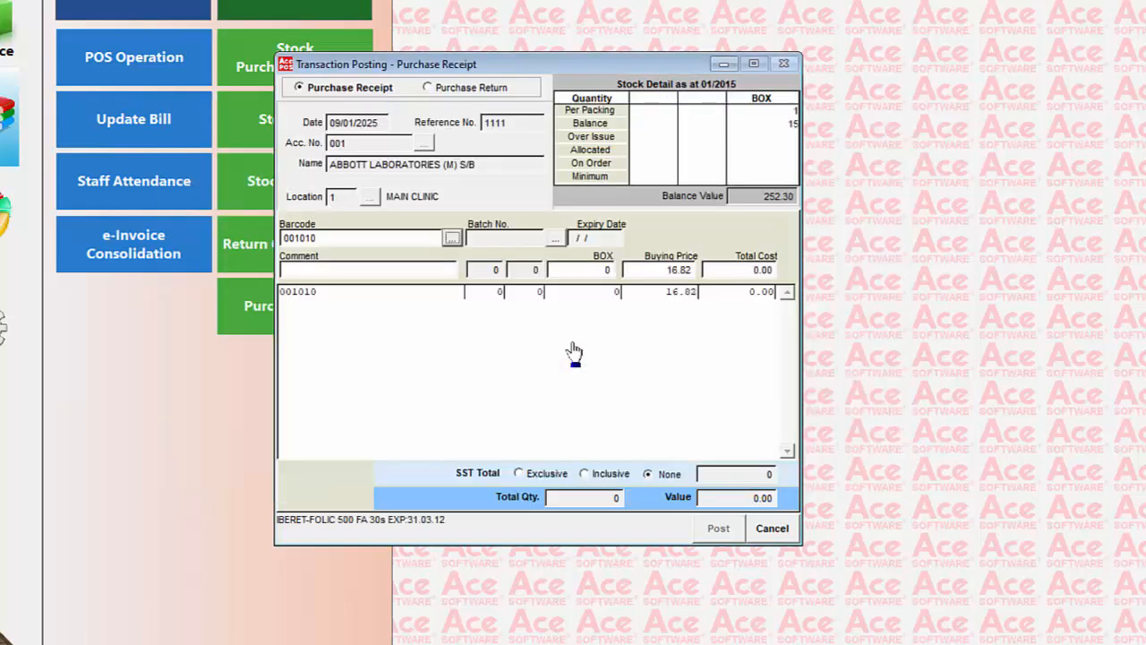
key("Return")
key("Return")
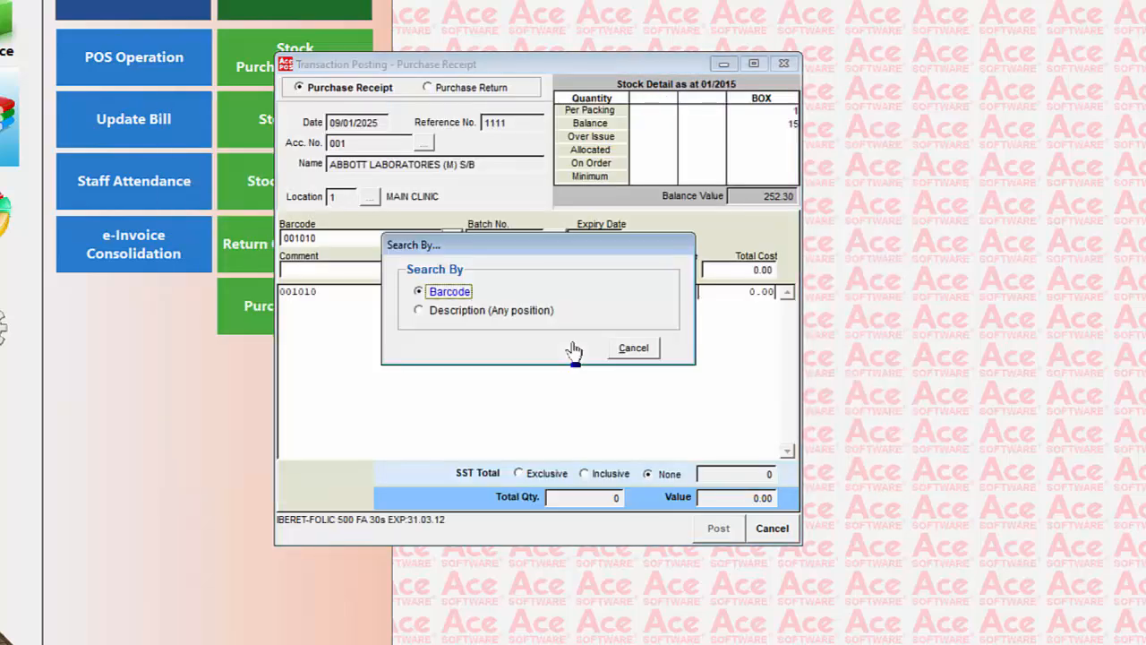
key("Return")
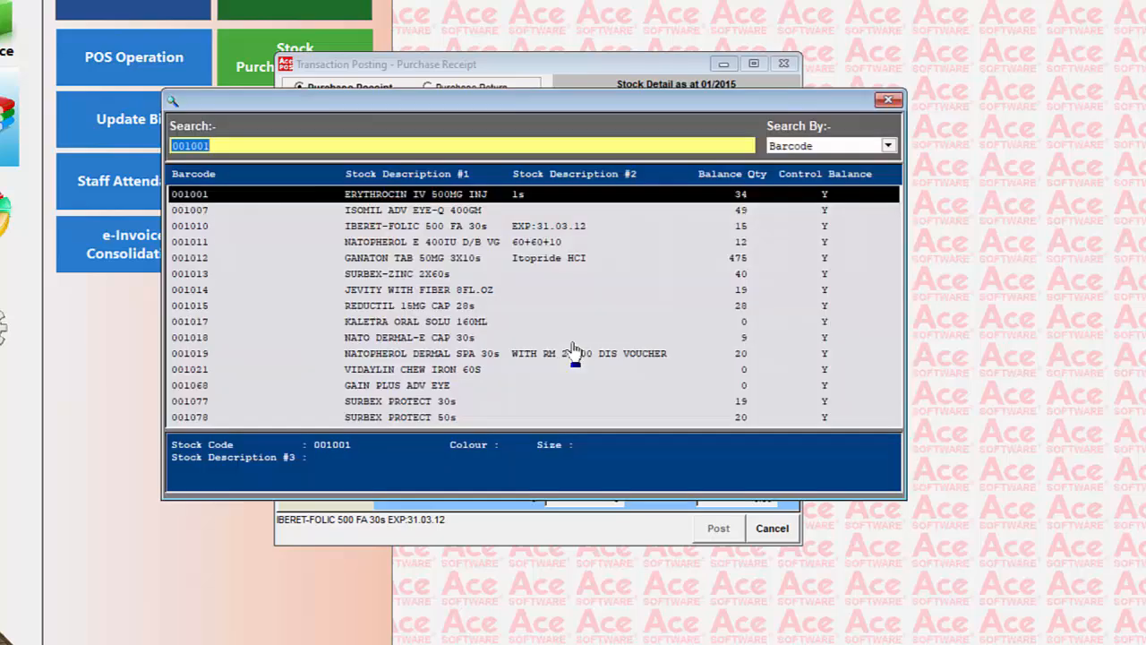
key("Down")
key("Down")
key("Return")
- Enter a quantity of 20 boxes for item 001010, keep its buying price, and complete the line
key("Return")
key("Return")
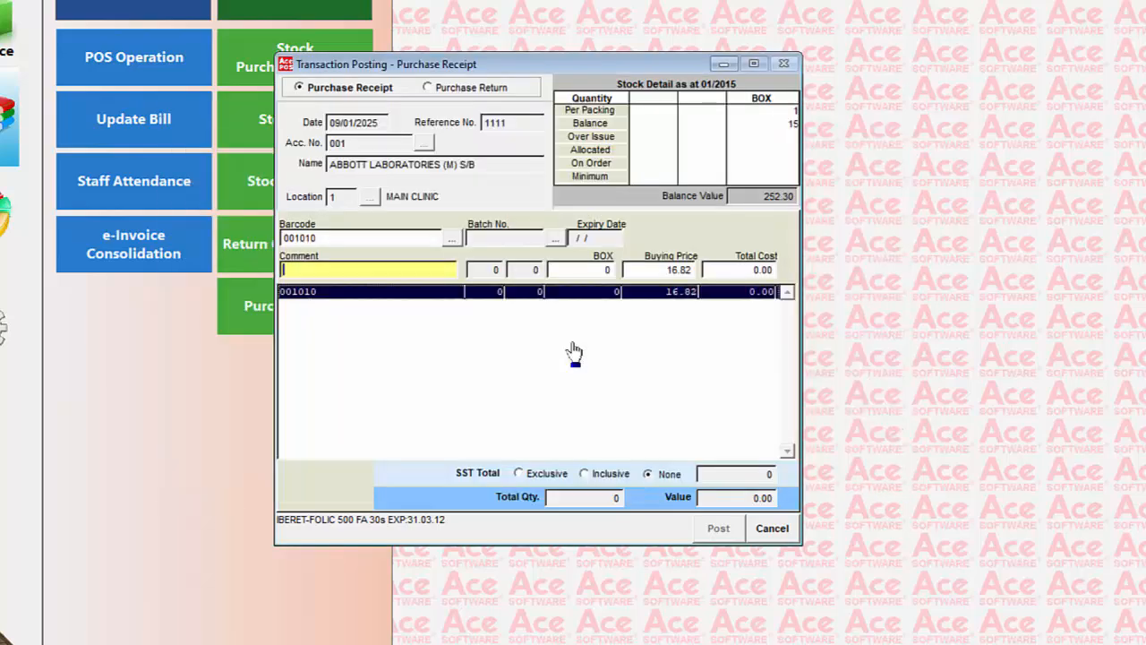
key("Return")
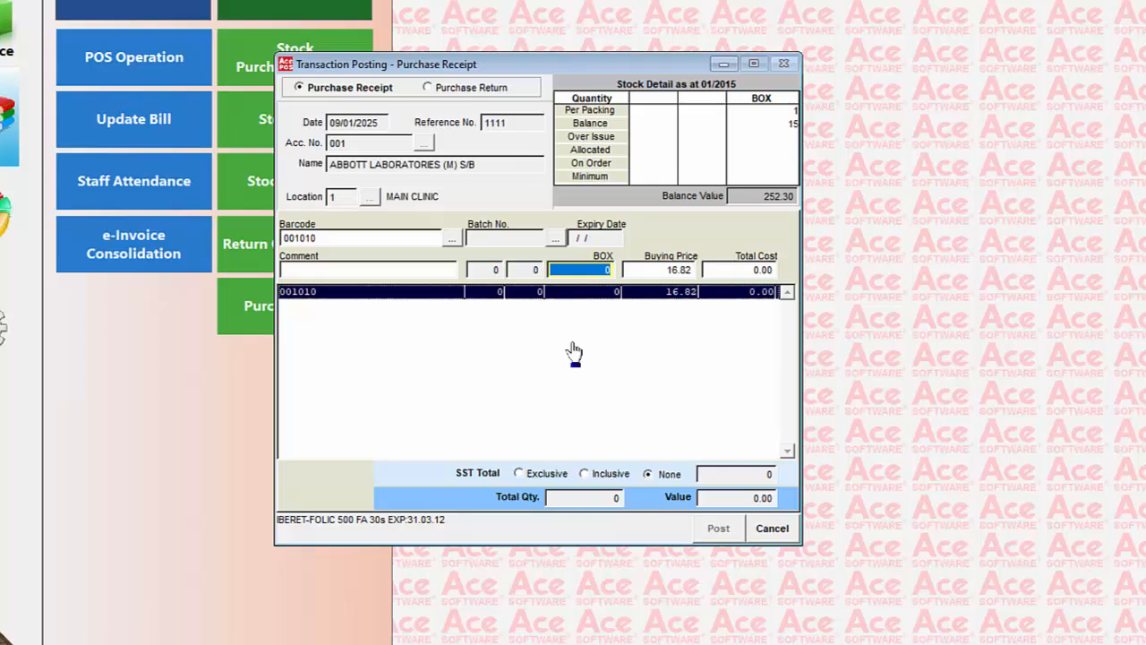
type("20")
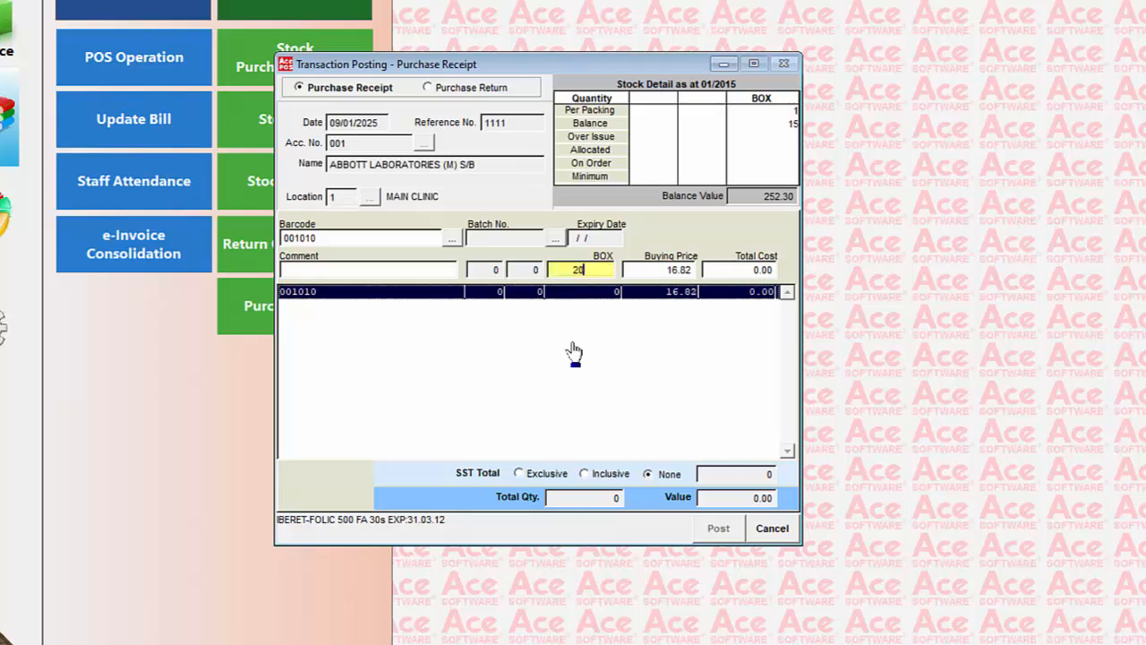
key("Return")
key("Return")
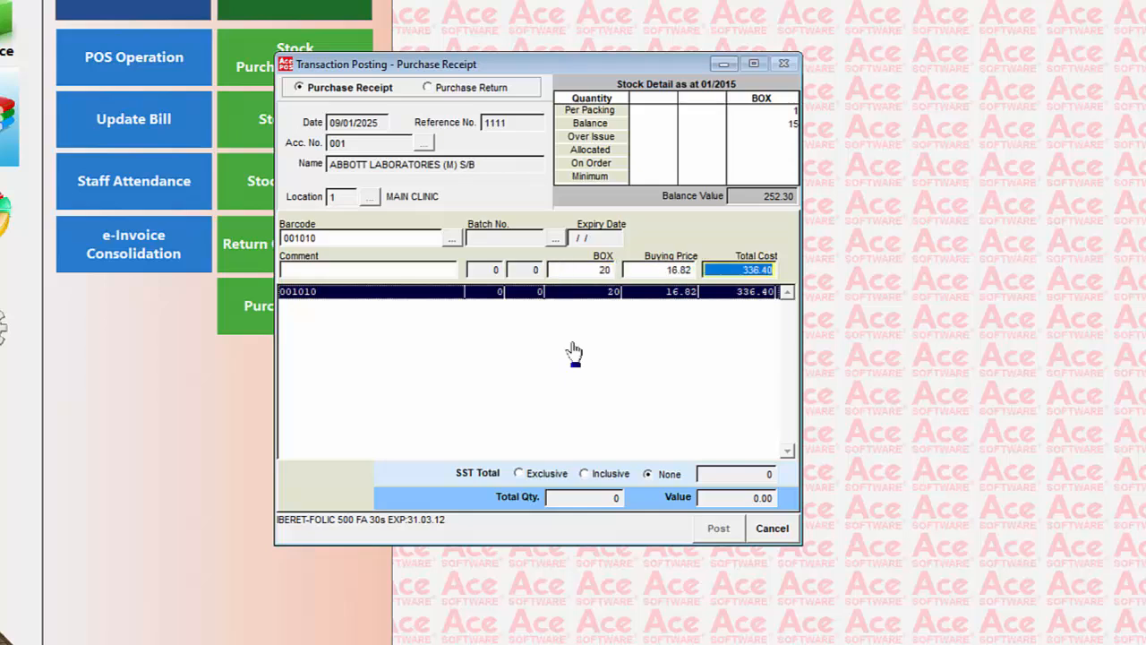
key("Return")
- Add item 001014 (JEVITY WITH FIBER 8FL.OZ) to the receipt with a quantity of 30 cans
key("Return")
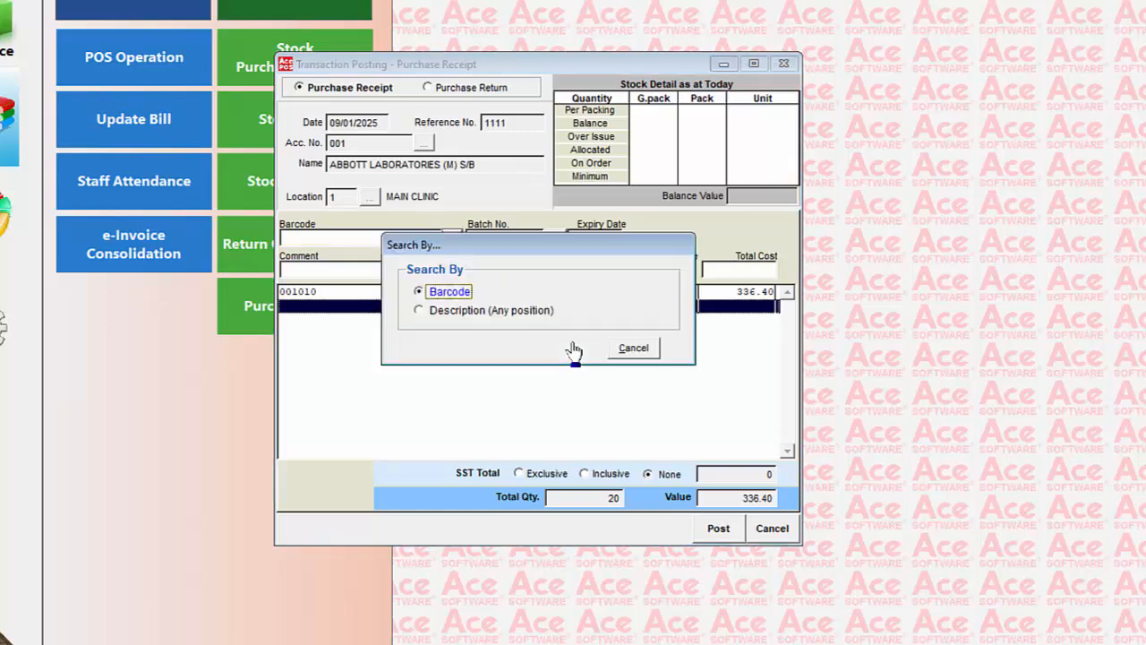
key("Return")
key("Down")
key("Down")
key("Down")
key("Down")
key("Down")
key("Down")
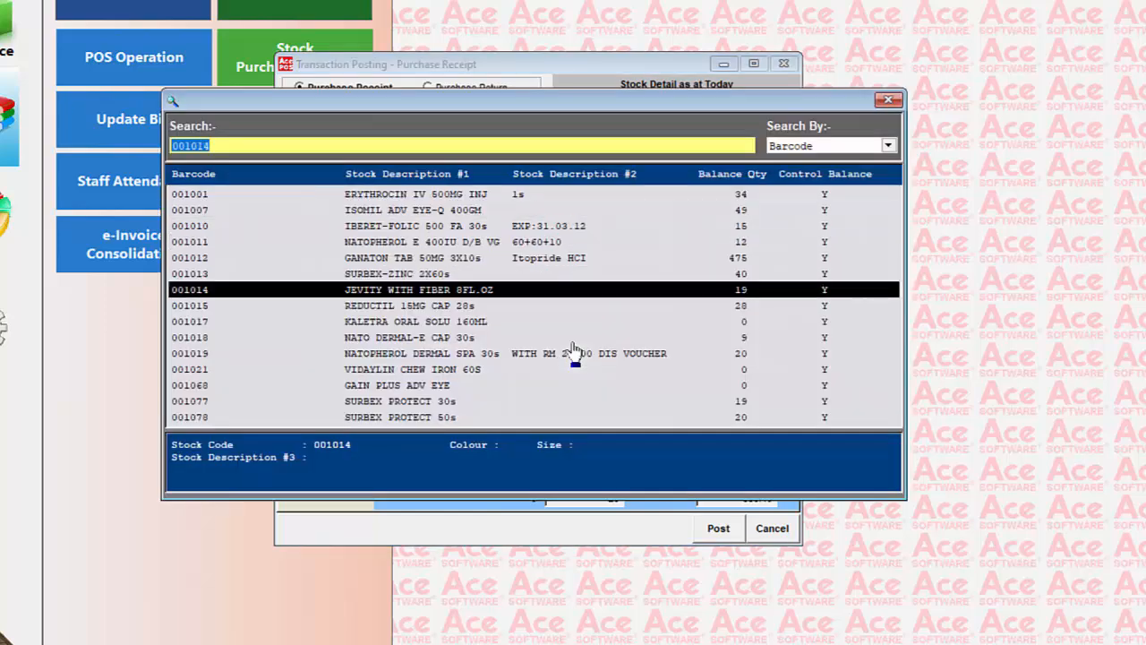
key("Return")
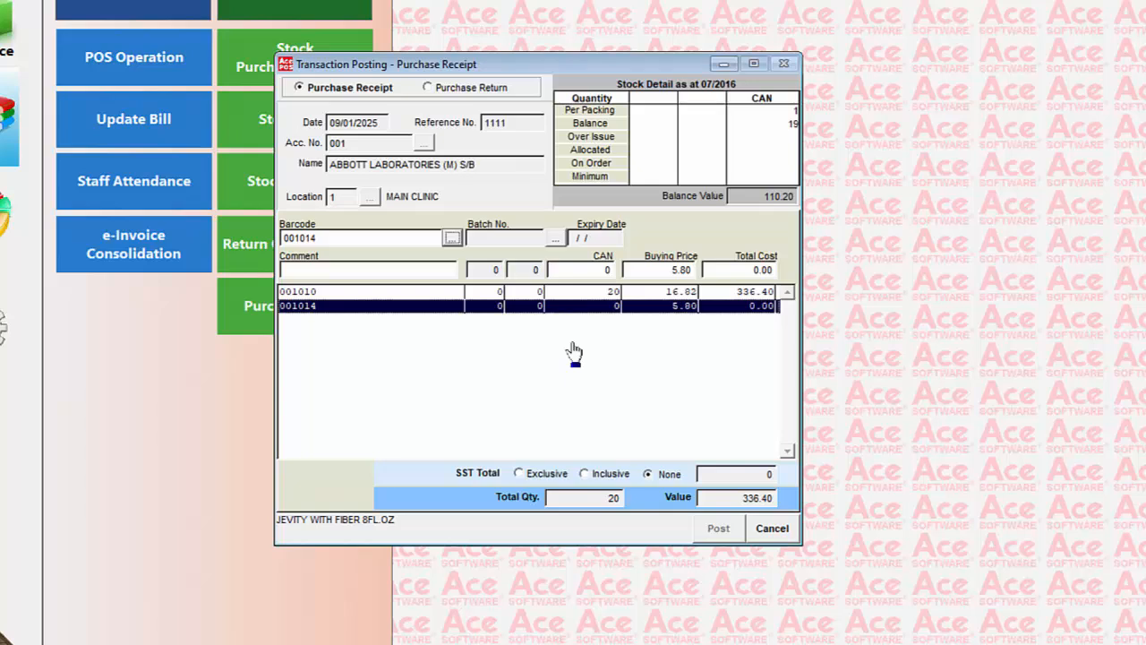
key("Tab")
key("Tab")
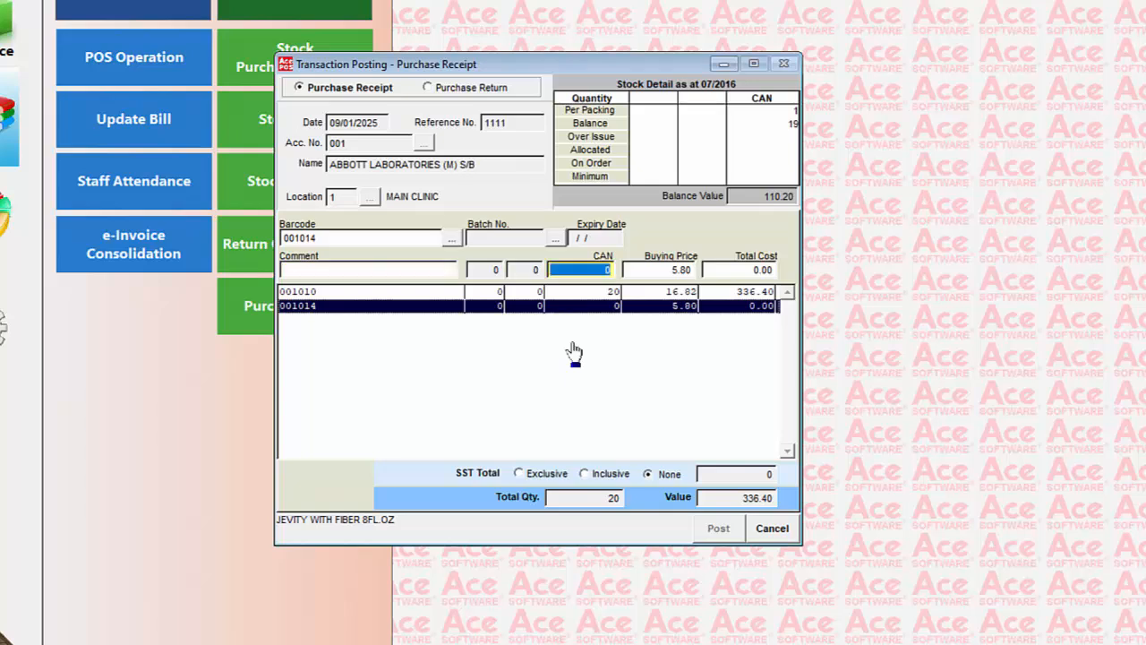
type("30")
key("Tab")
key("Tab")
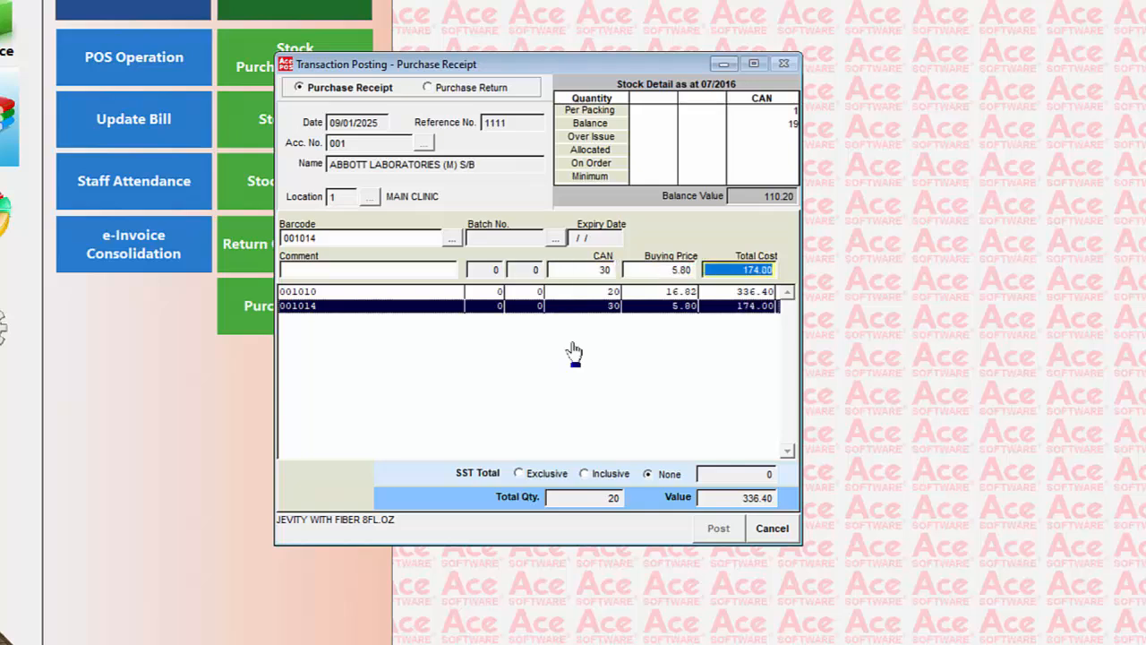
- Complete the second item line, post the purchase receipt, and close the transaction posting window
key("Return")
left_click(719, 529)
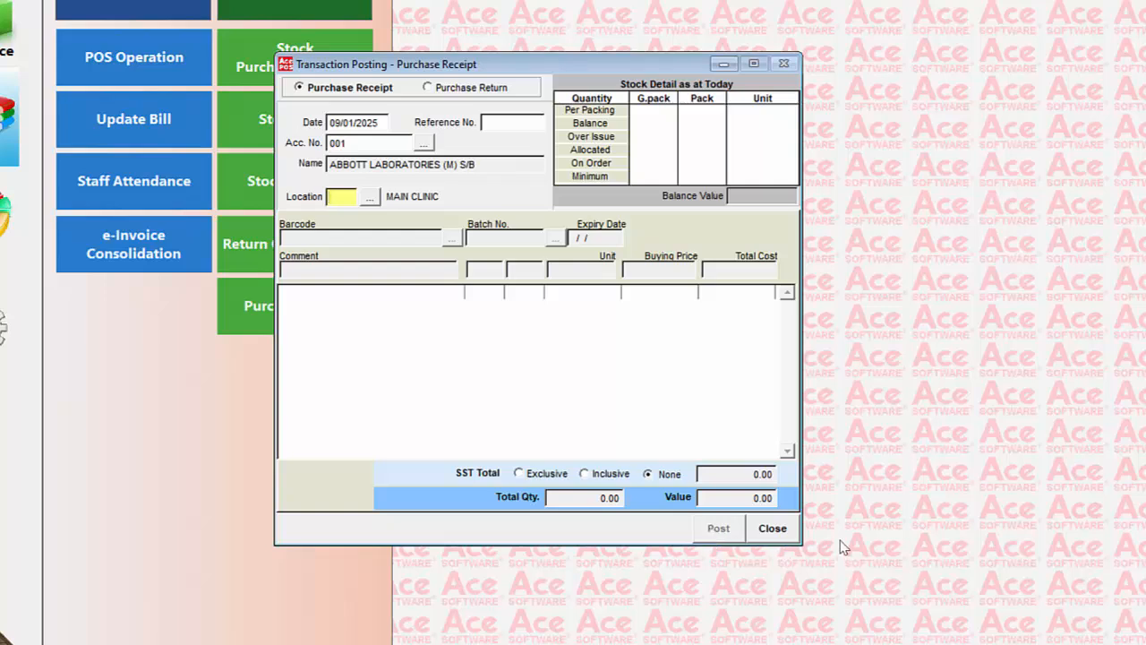
left_click(777, 530)
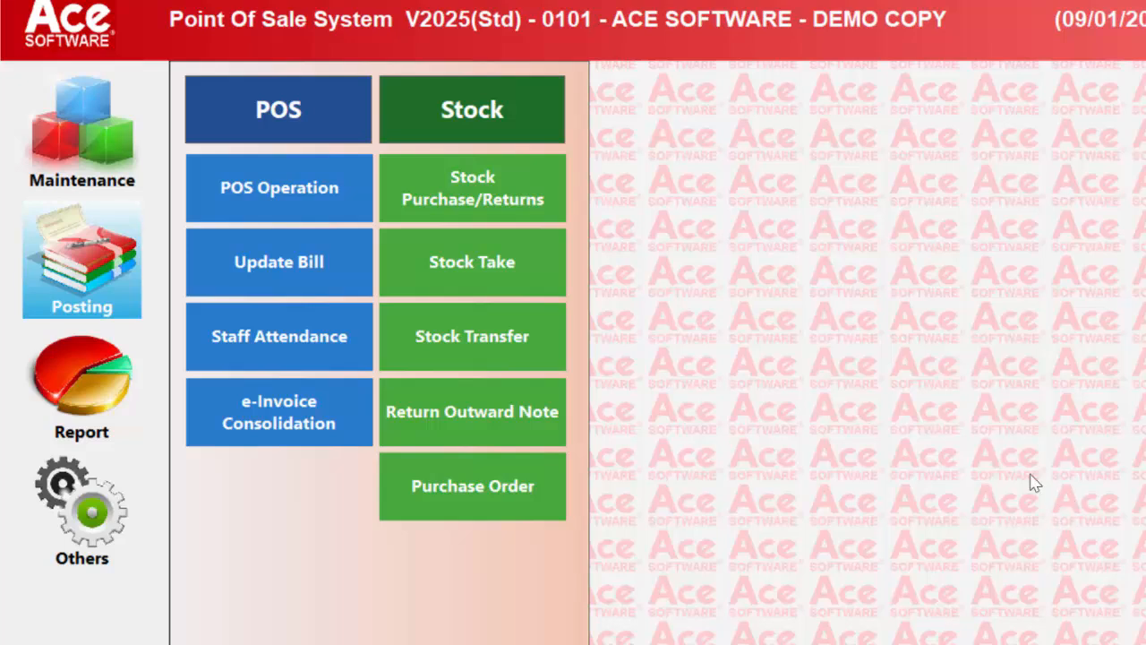
- Start POS Operation and activate the terminal with 200.00 of added cash
left_click(283, 193)
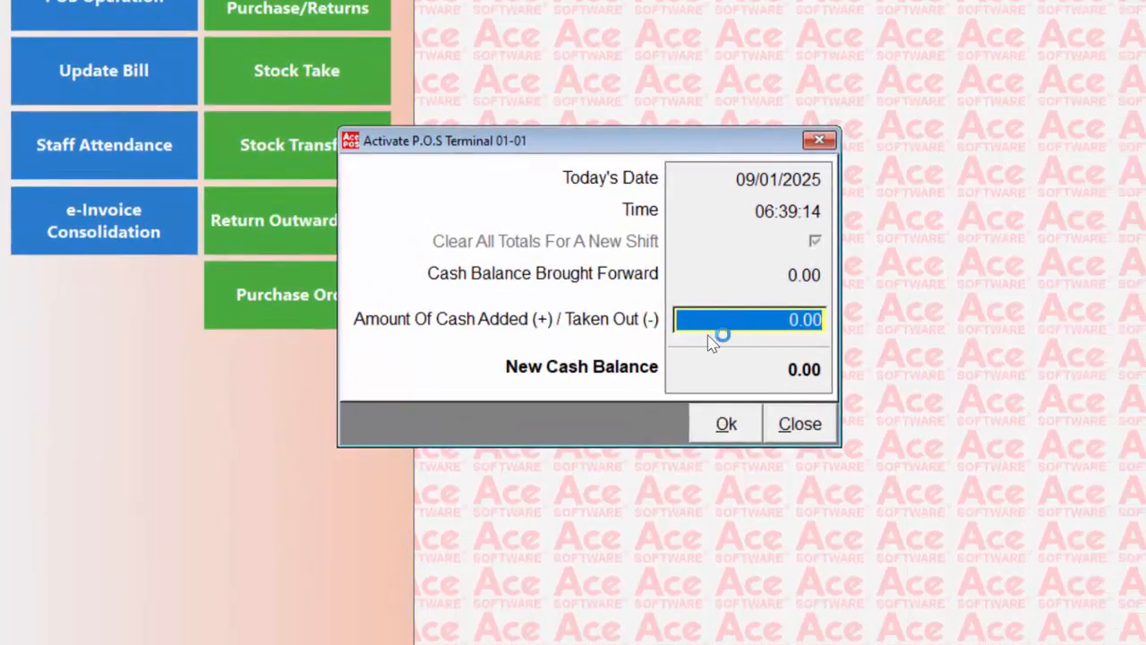
type("200")
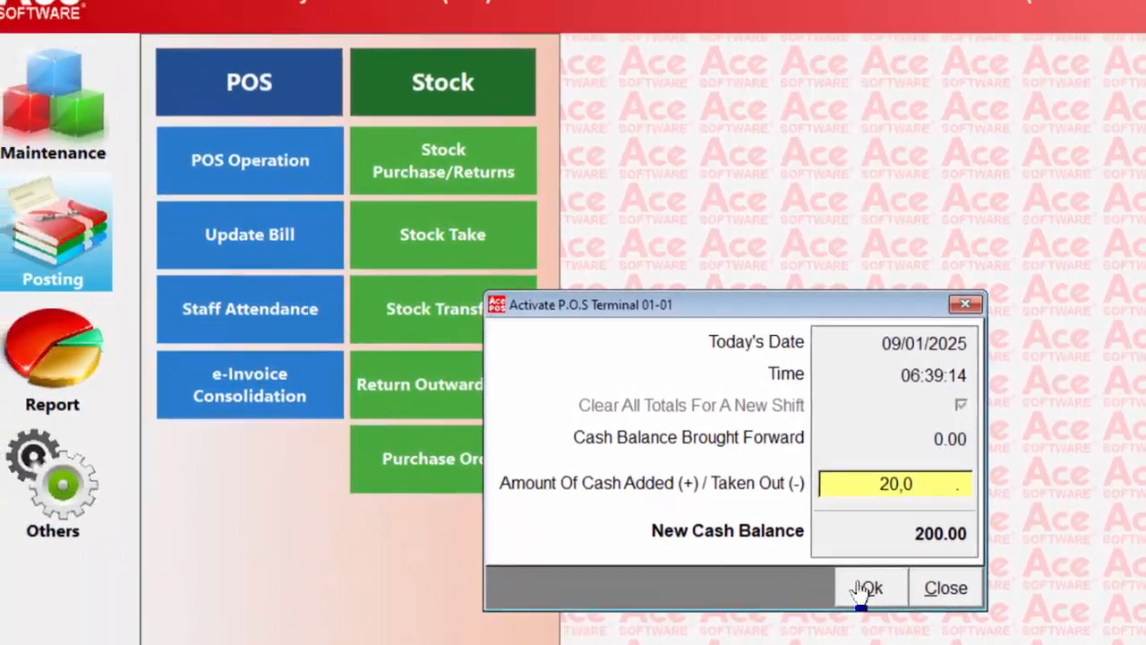
left_click(711, 419)
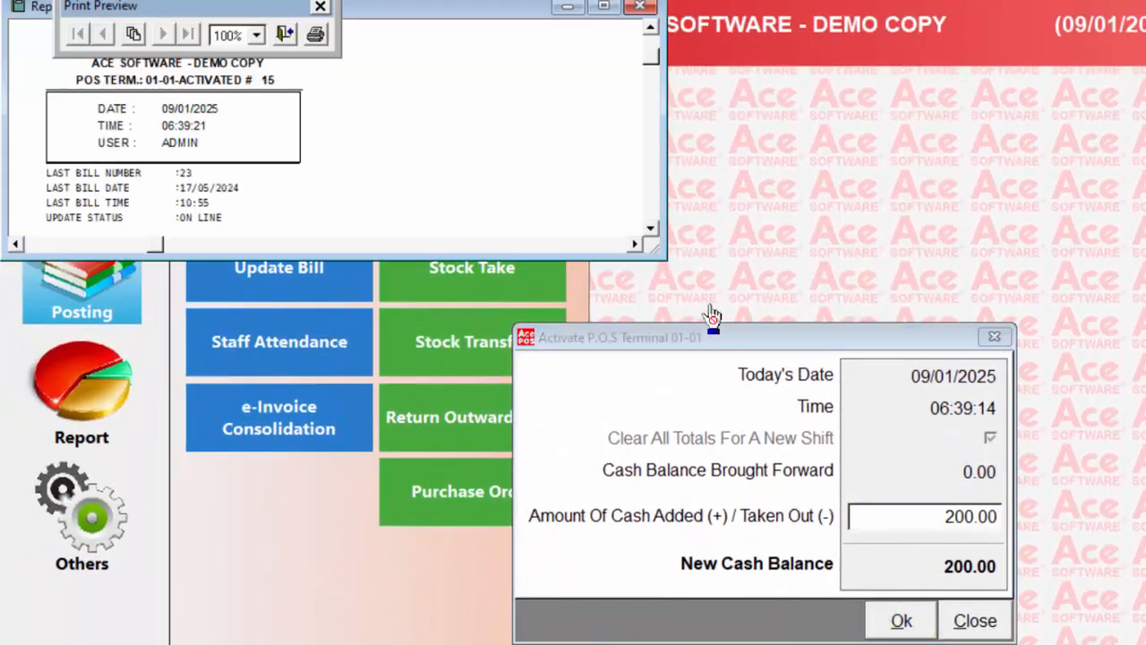
- Enlarge the terminal activation report preview to view the cash summary, close it, and proceed to the sales screen
left_click_drag(653, 253, 362, 448)
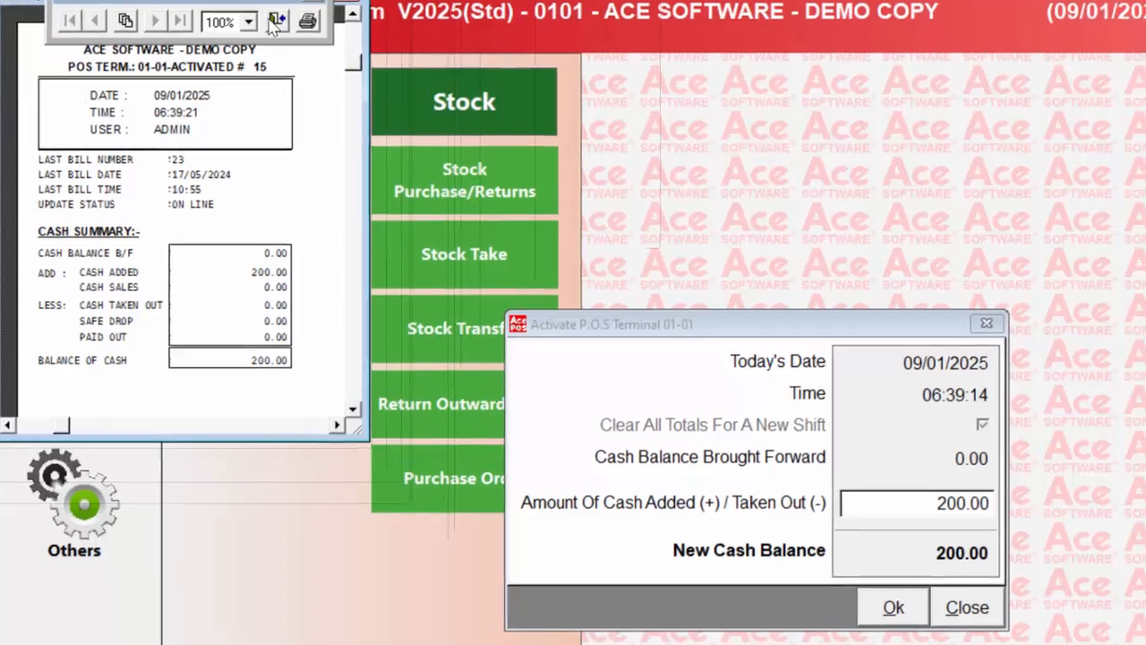
left_click(274, 21)
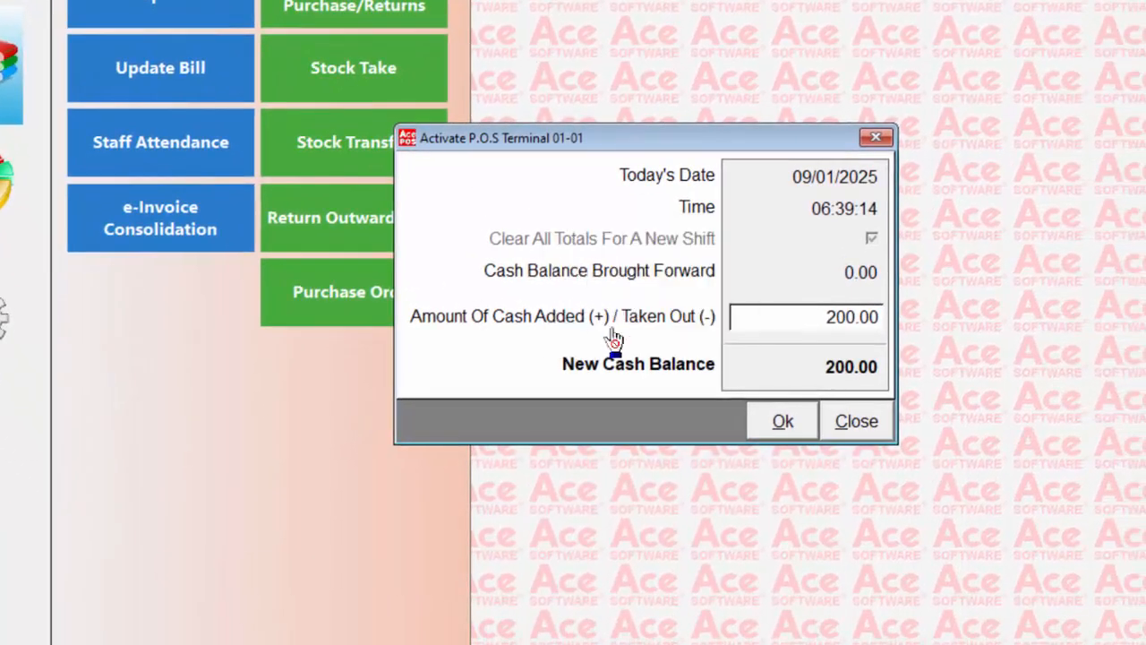
key("Return")
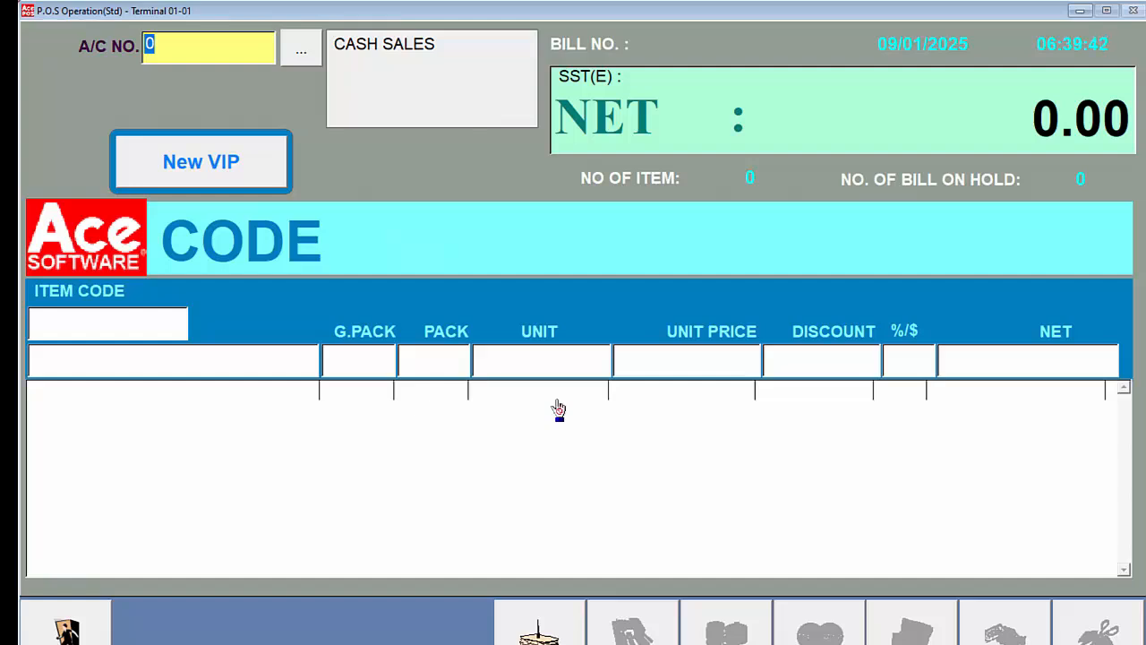
- Search the customer accounts by account number and assign the first listed VIP customer to the bill
key("F1")
key("Return")
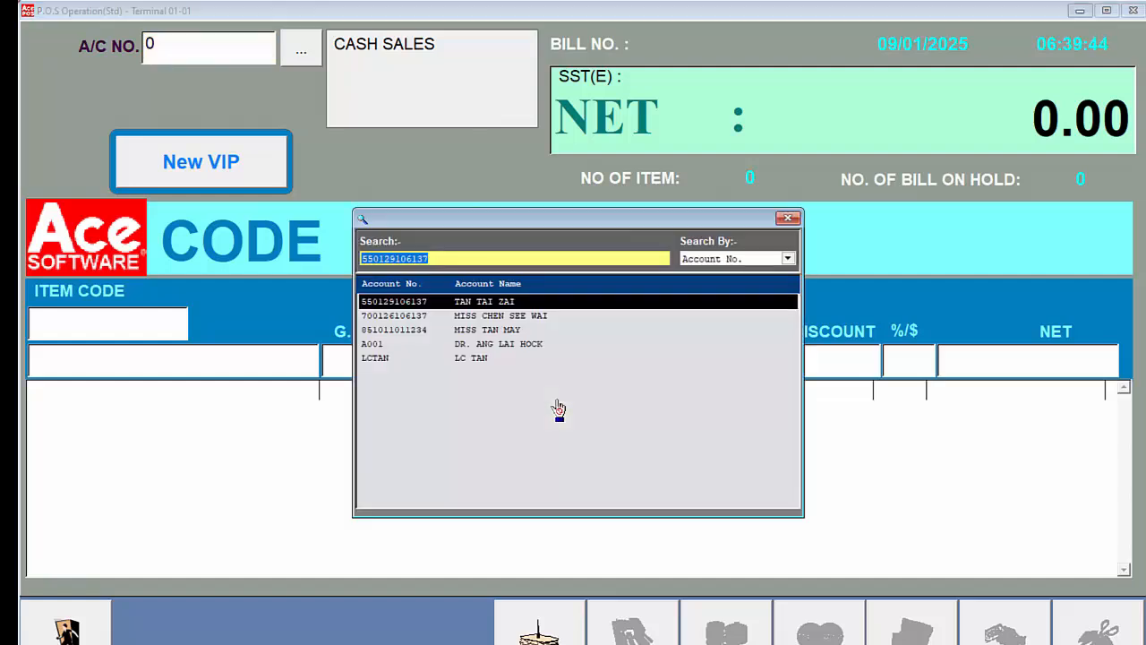
key("Return")
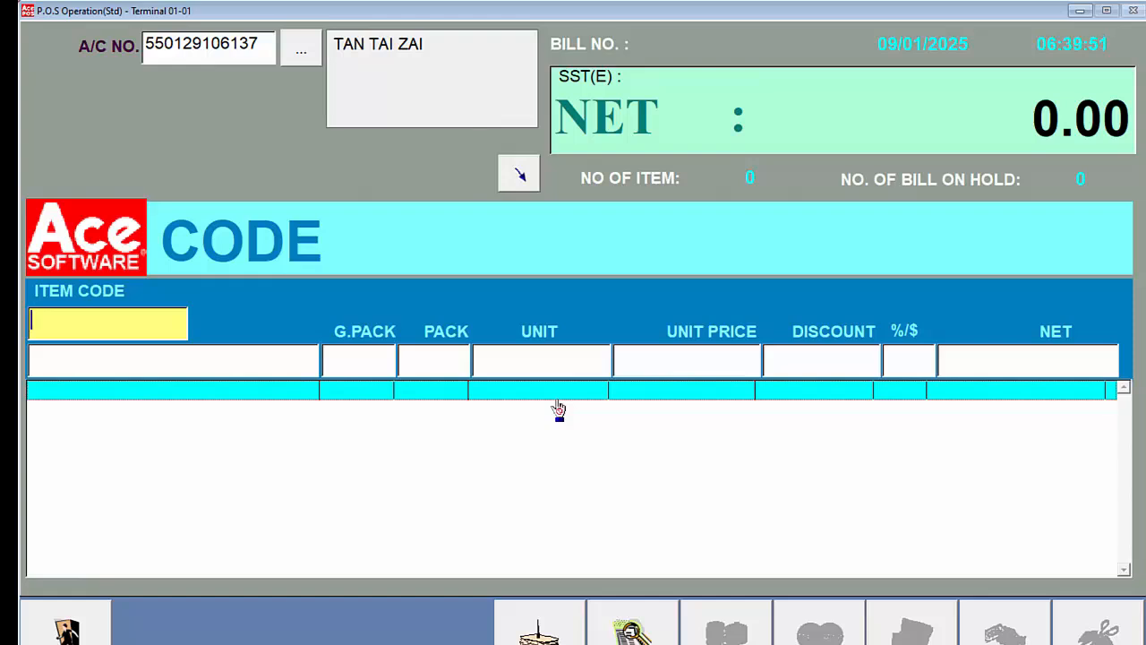
- Add one ERYTHROCIN IV 500MG INJ (001001) and one NATOPHEROL E 400IU D/B VG (001011) to the bill through the barcode search
key("F1")
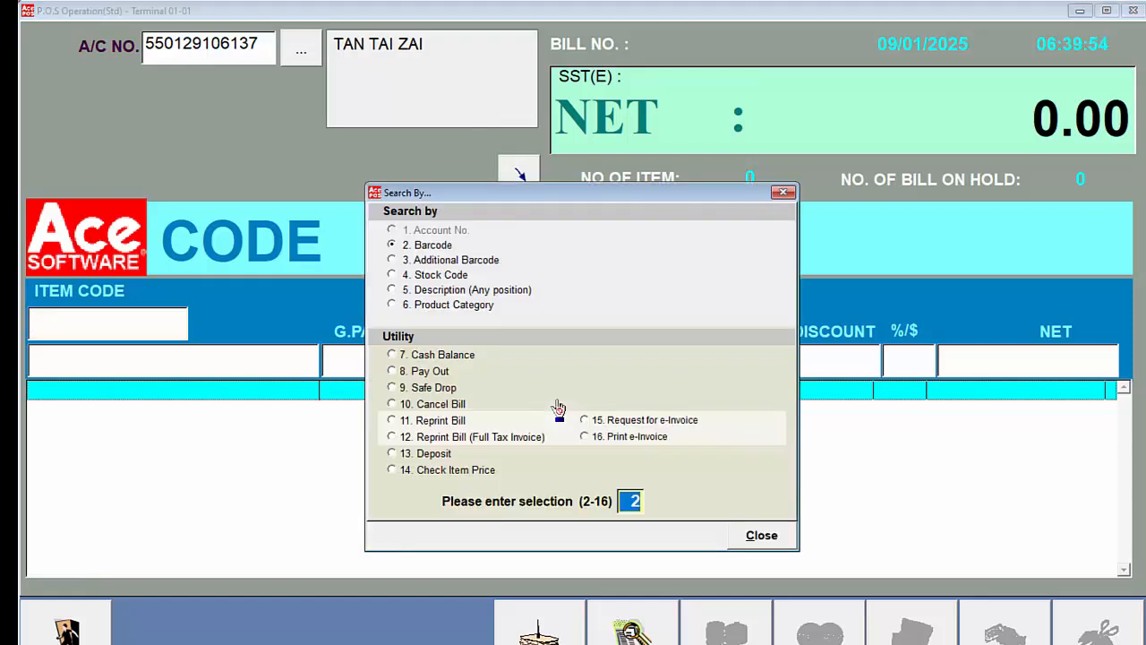
key("Return")
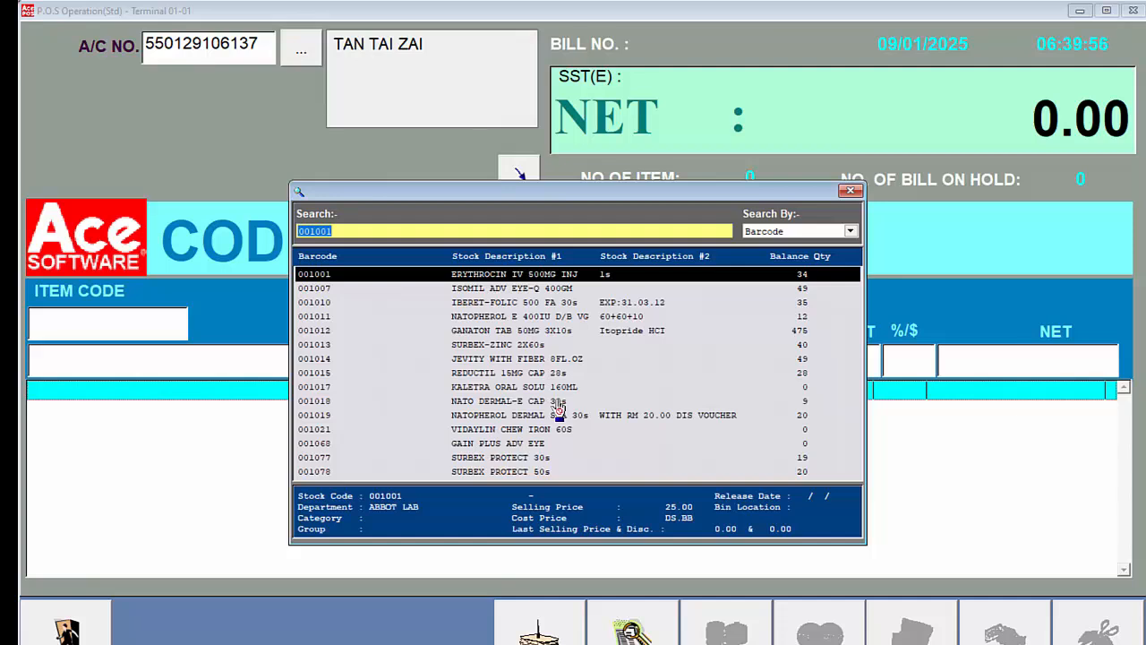
key("Return")
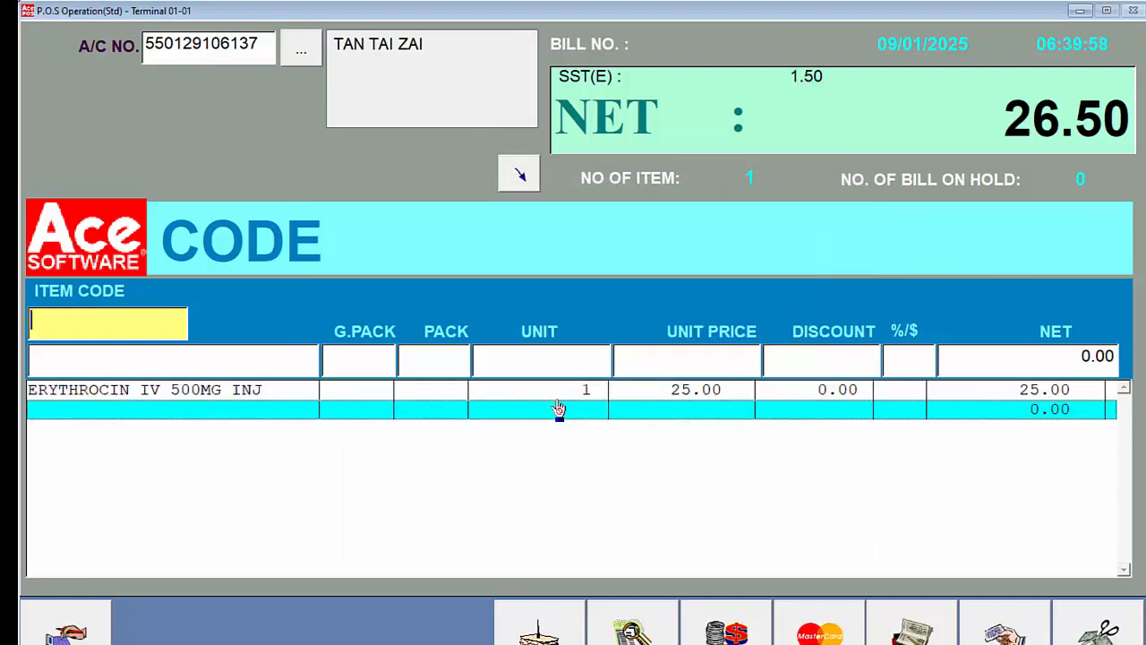
key("F1")
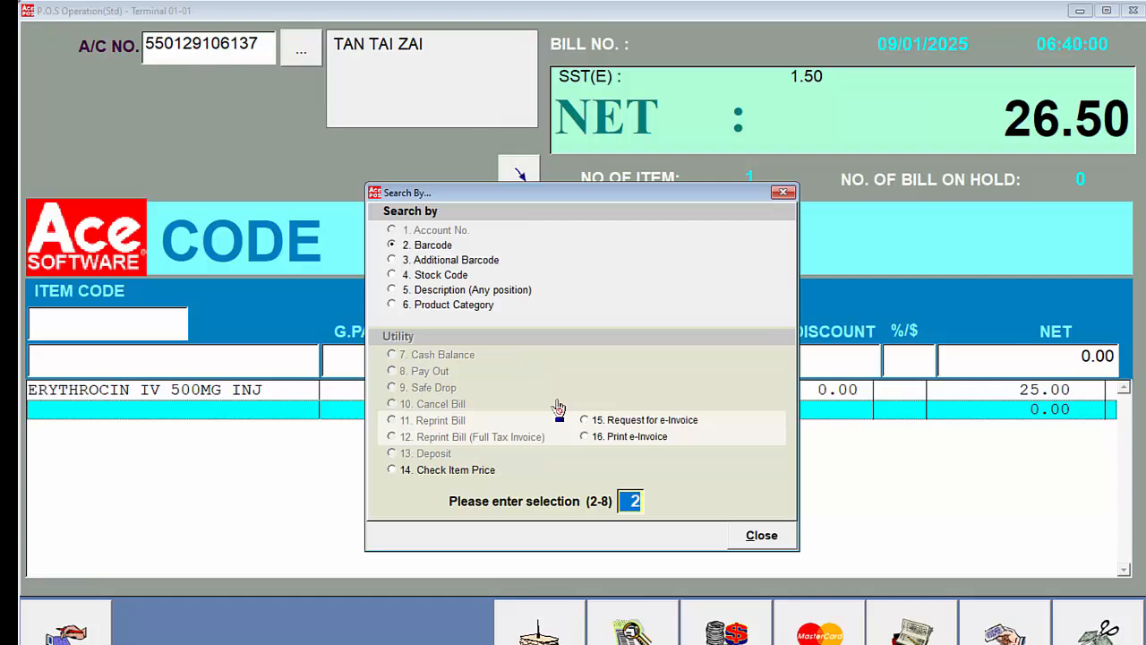
key("Return")
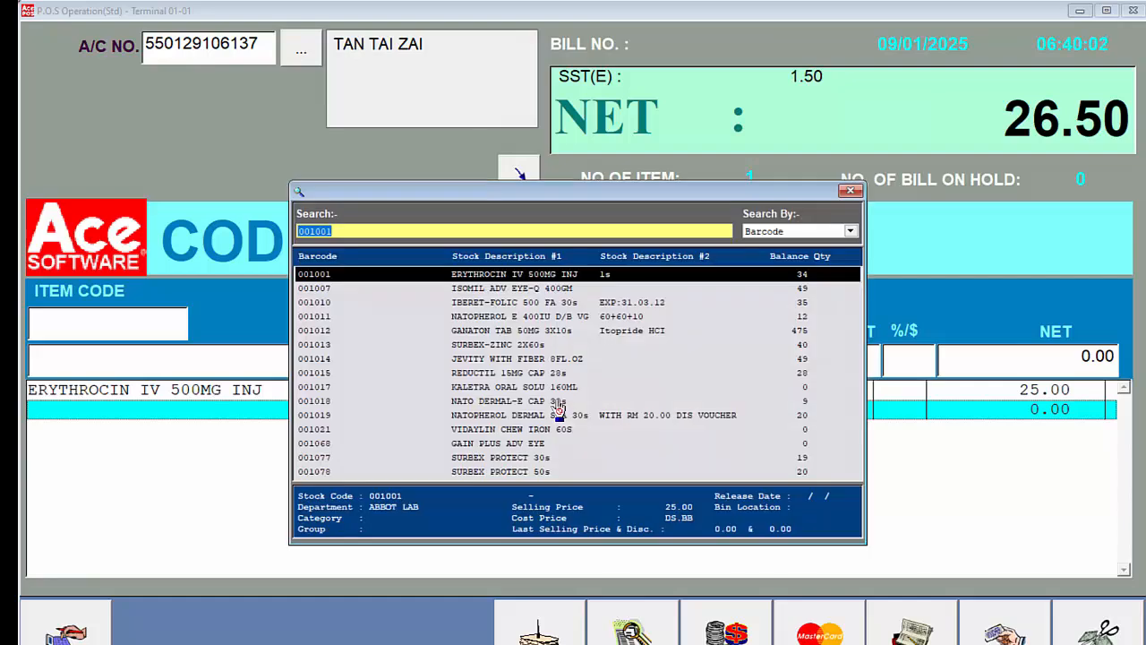
key("Down")
key("Down")
key("Return")
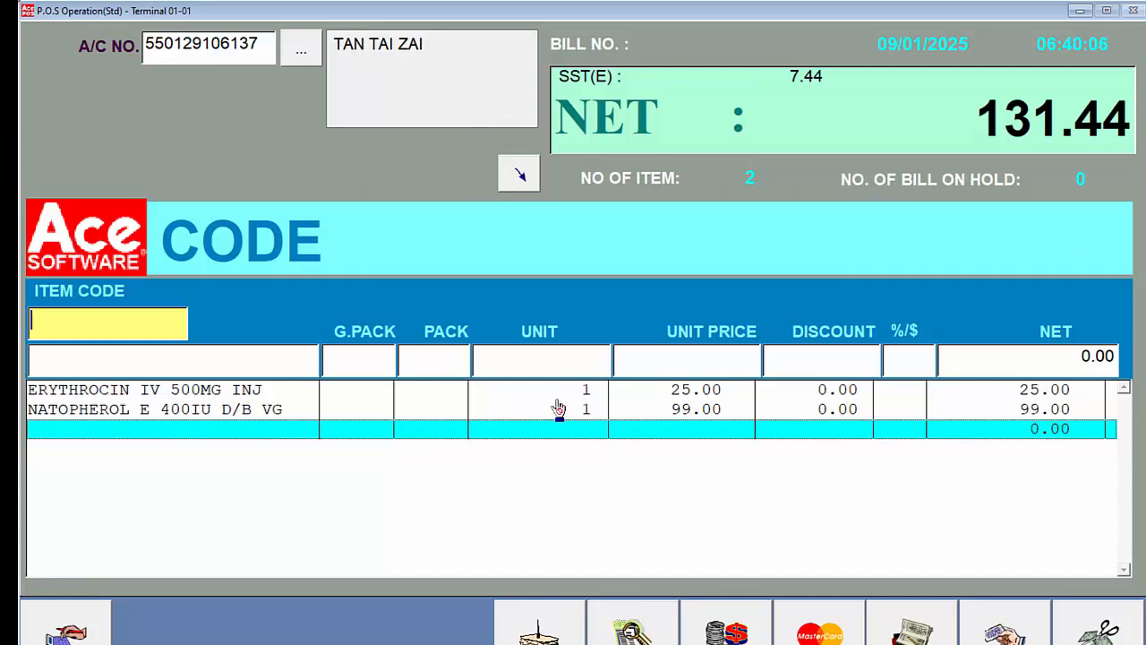
- Add DOCTOR'S FEE (item code 100001) at a unit price of 80.00, authorising the price change with the password
type("100001")
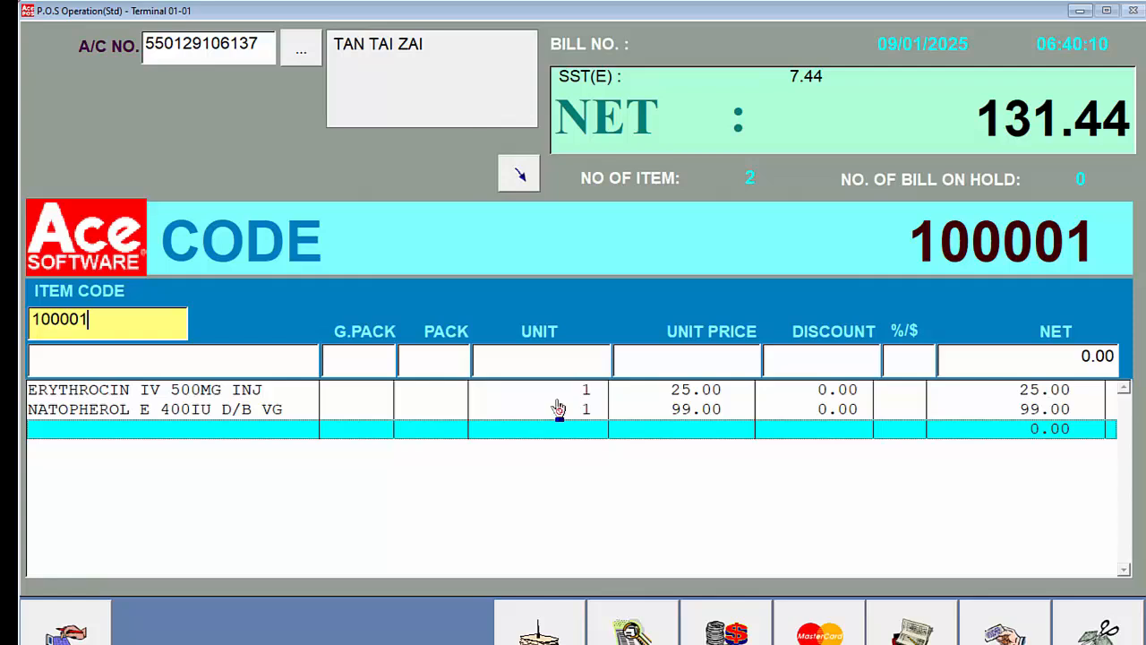
key("Return")
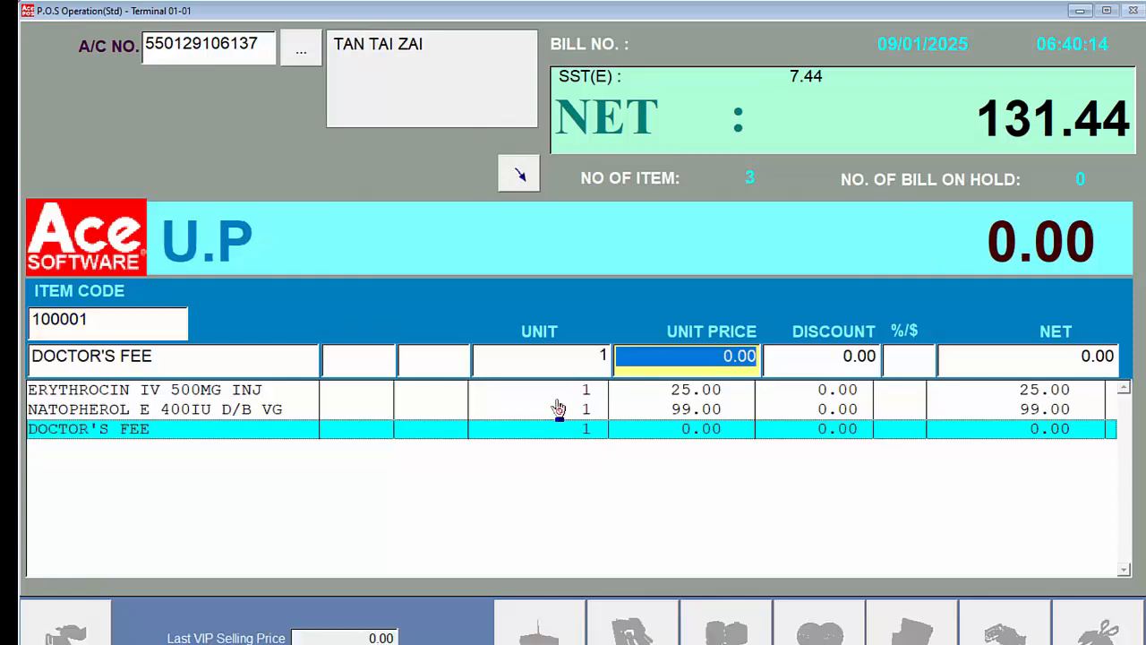
type("80")
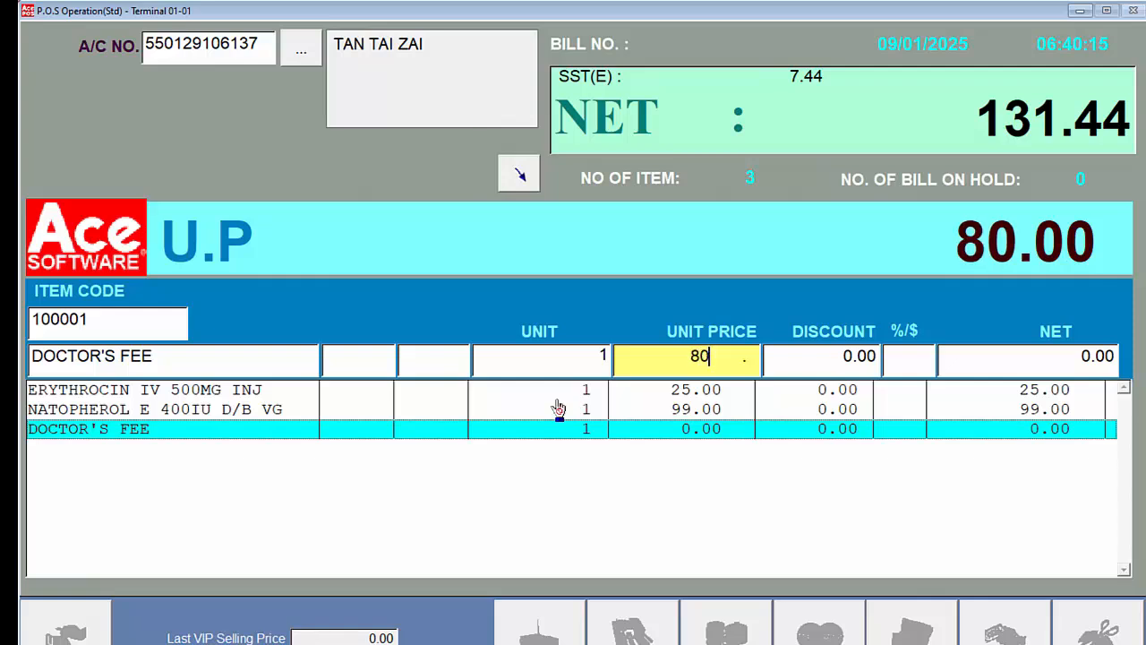
key("Return")
type("***")
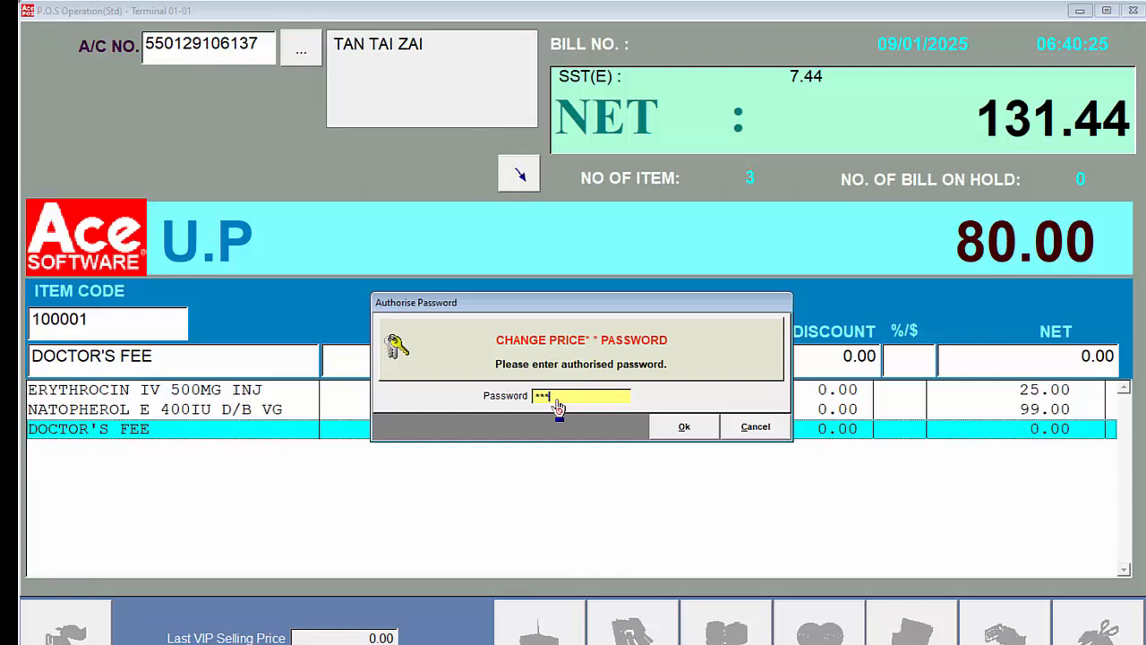
key("Return")
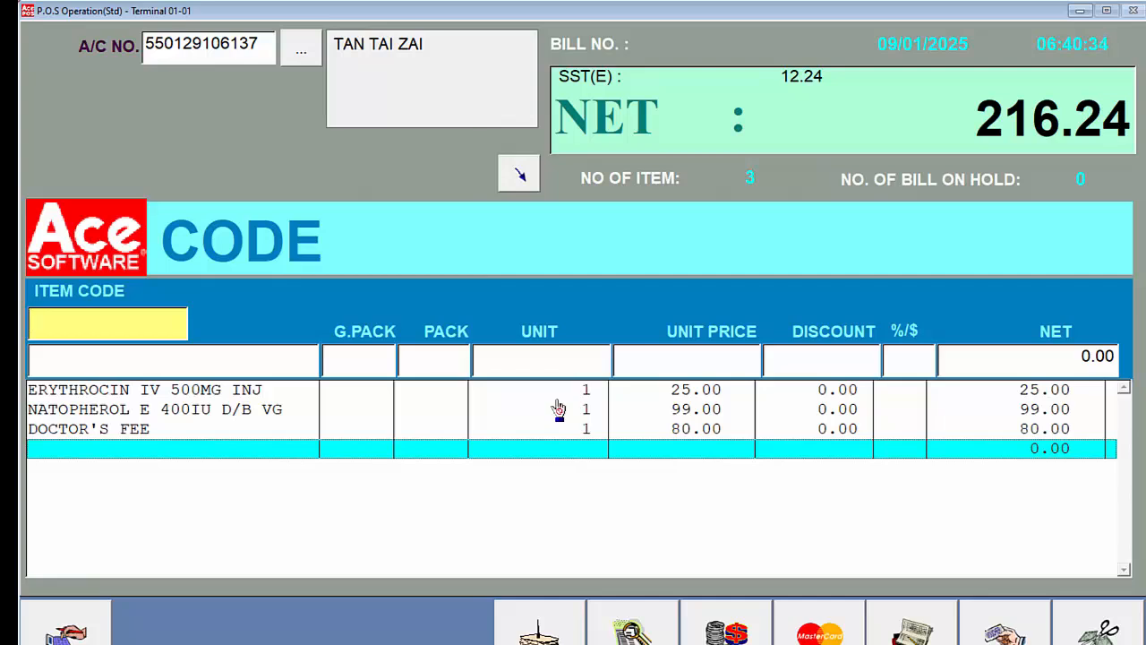
- Settle the bill's full amount by MASTER card with the card number entered, and enlarge the cash sale receipt preview
key("Return")
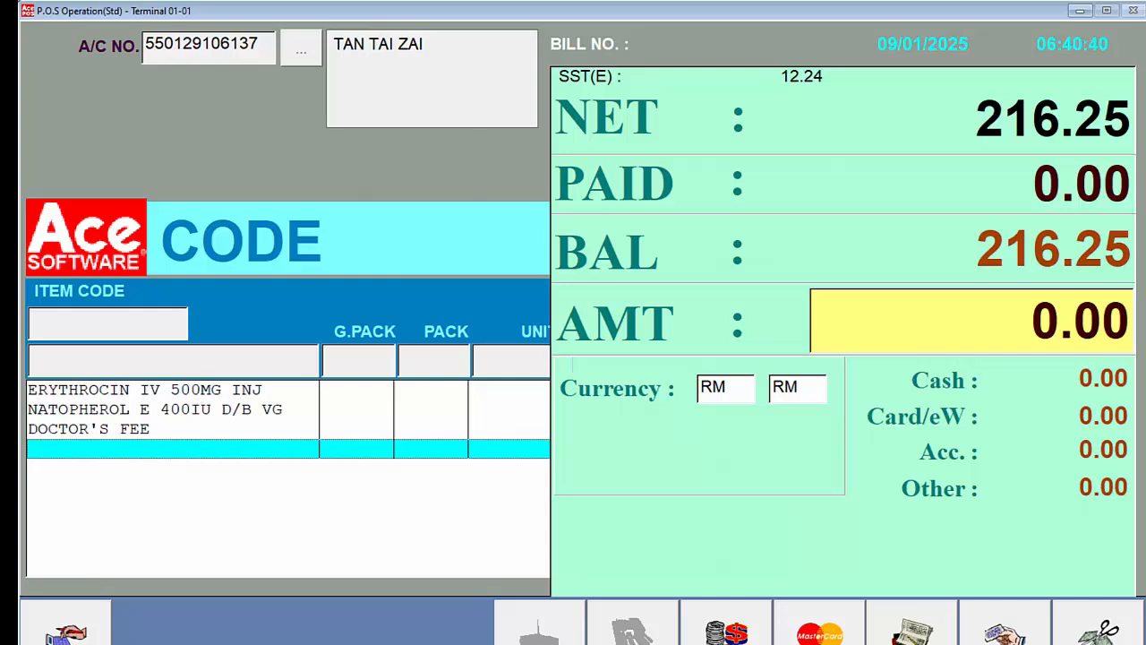
left_click(819, 632)
left_click(216, 359)
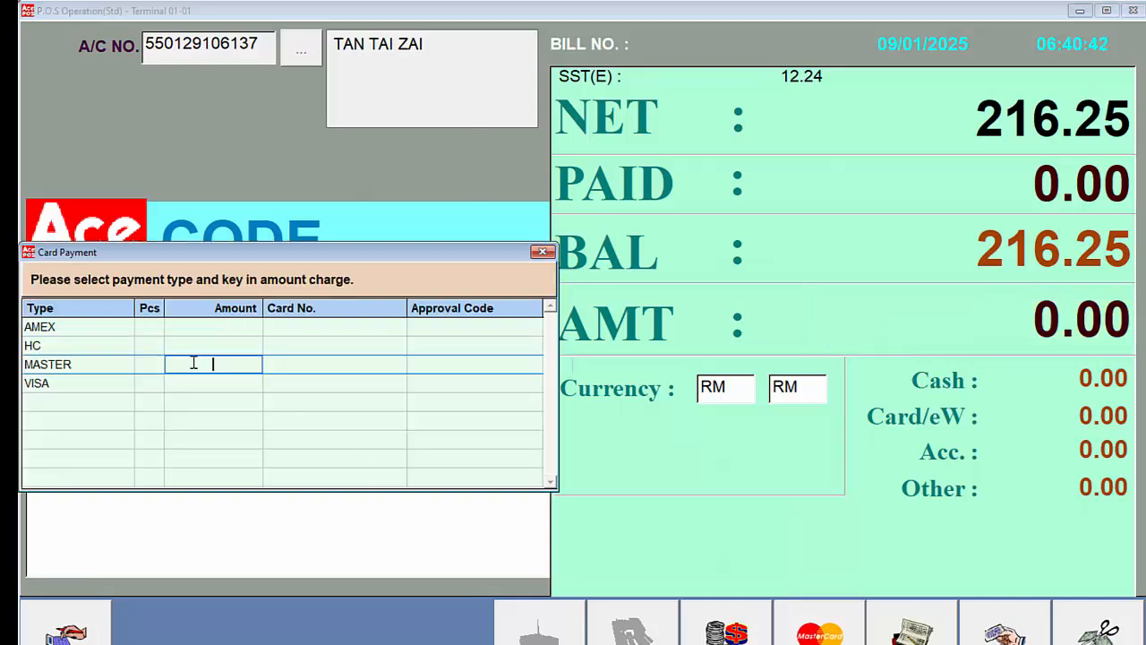
key("Return")
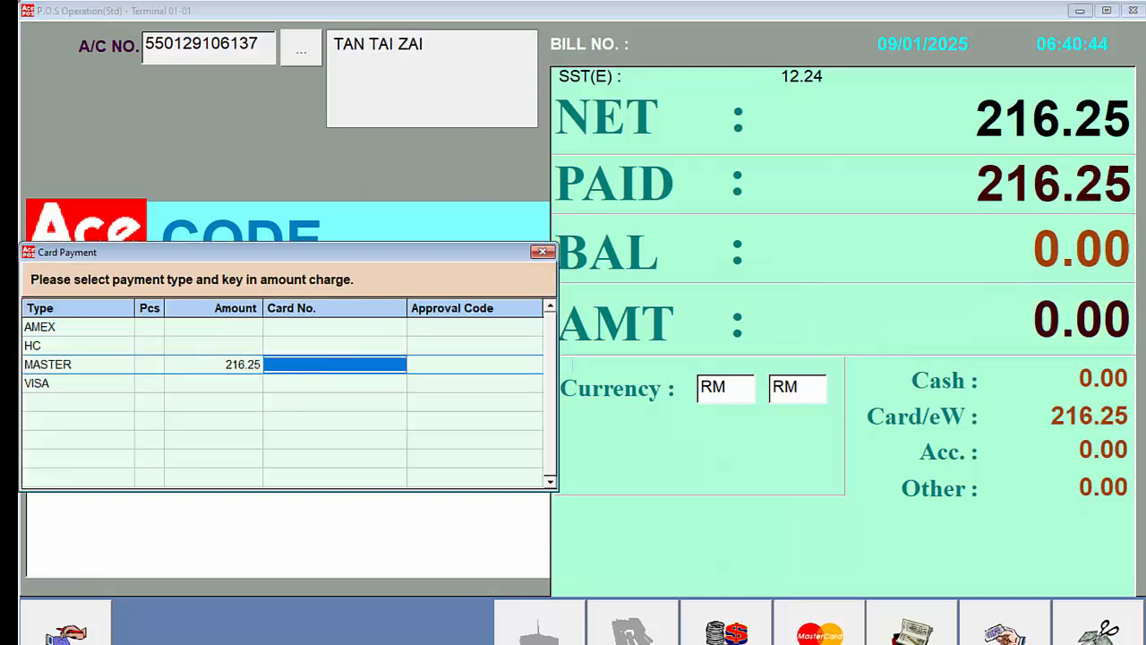
type("1234")
key("Return")
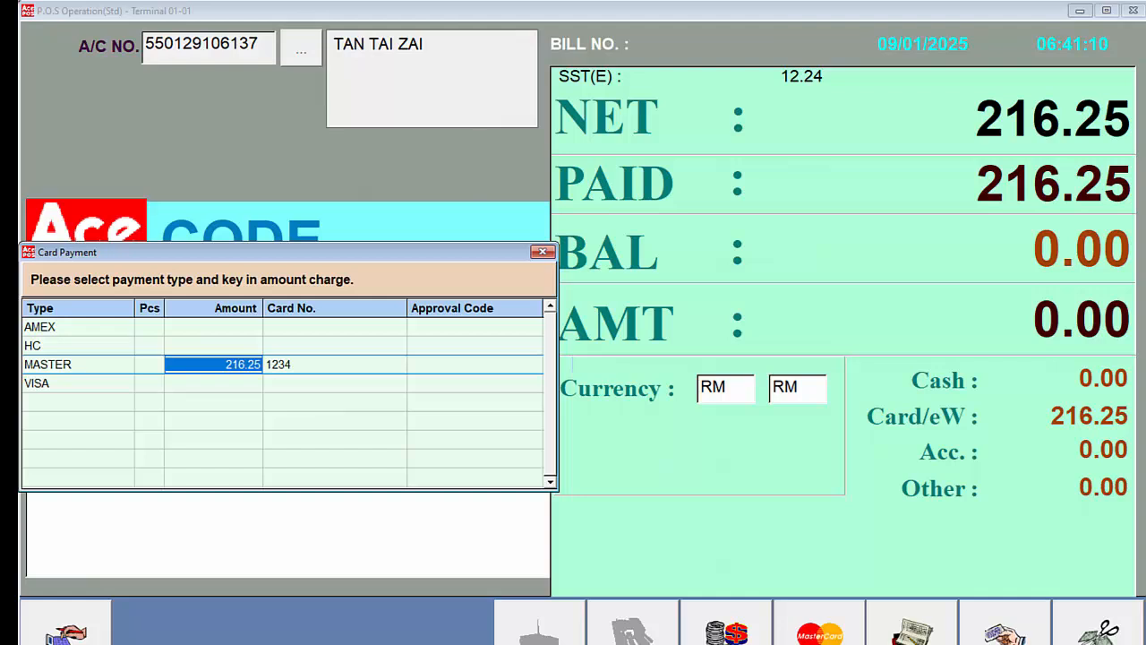
key("Return")
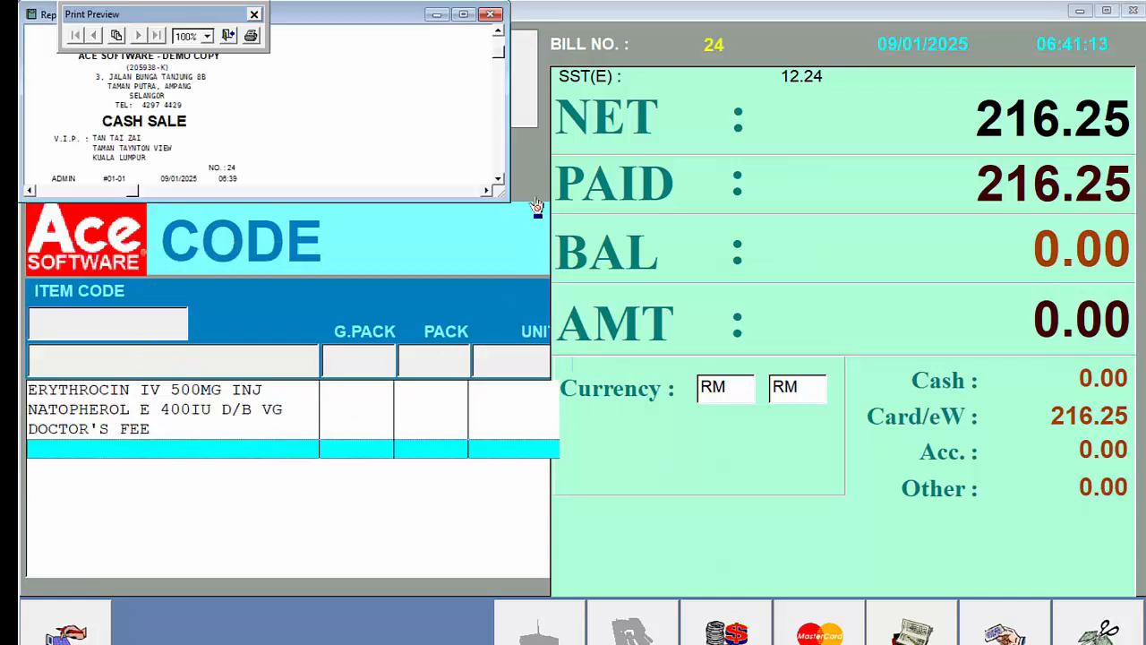
left_click_drag(506, 203, 294, 478)
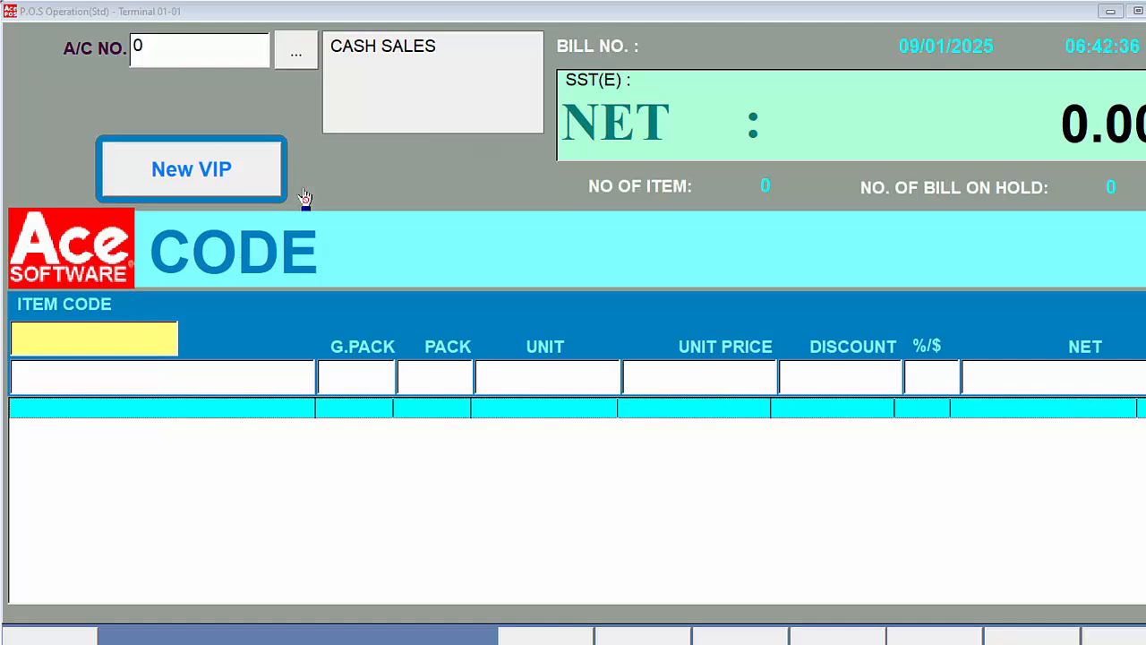
- Start adding a new VIP from the sales screen, enter the authorisation password, and choose the VIP / Debtor Account type
left_click(233, 184)
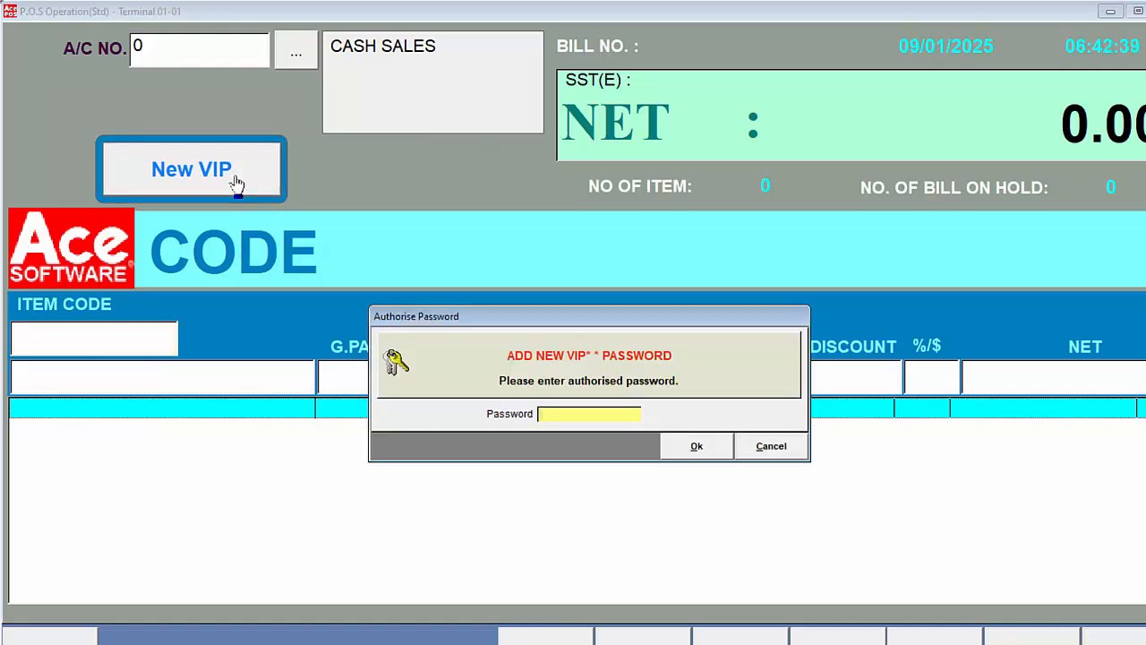
type("***")
key("Return")
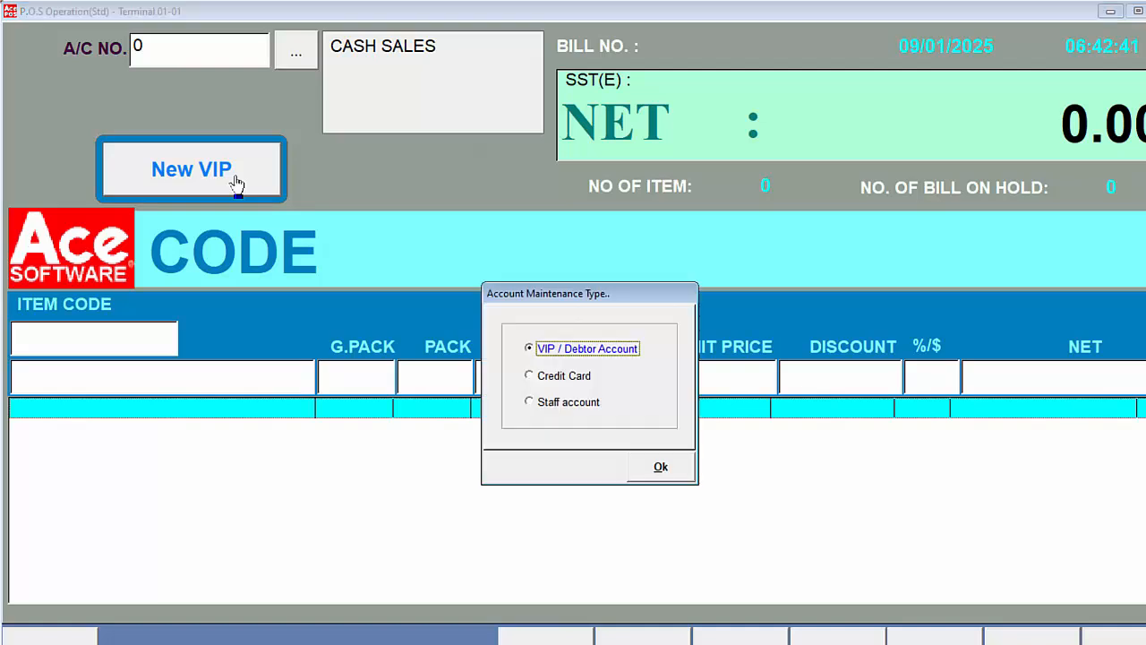
key("Return")
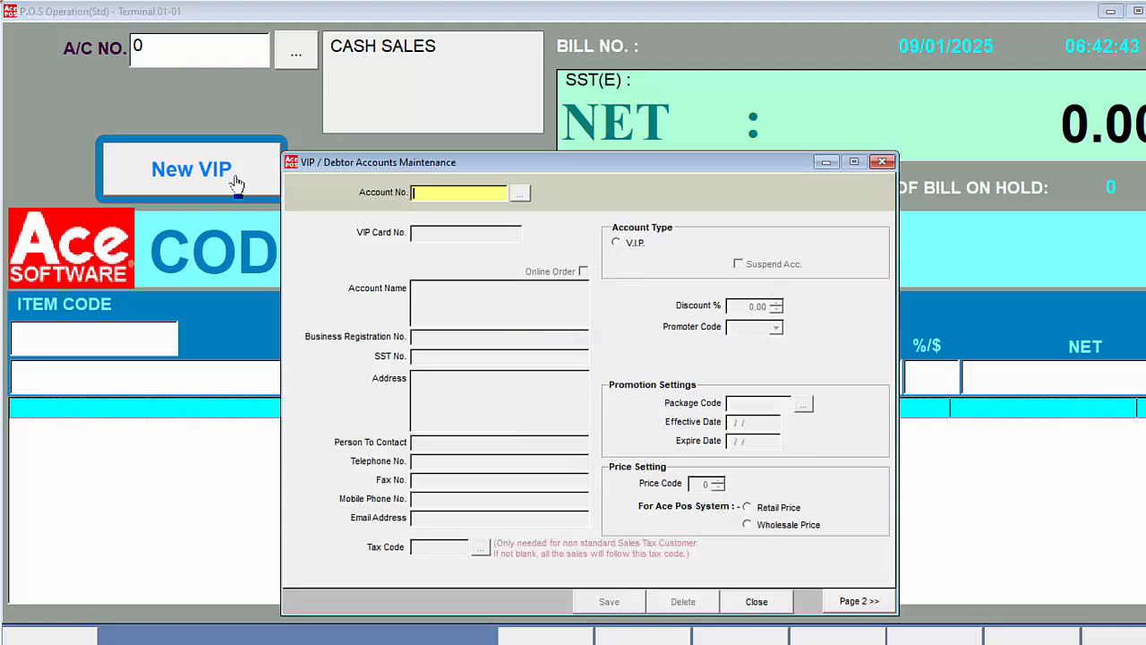
- Enter the new customer's account number, accept the same VIP card number, and fill in the account name, leaving the registration and SST numbers blank
key("Return")
key("Return")
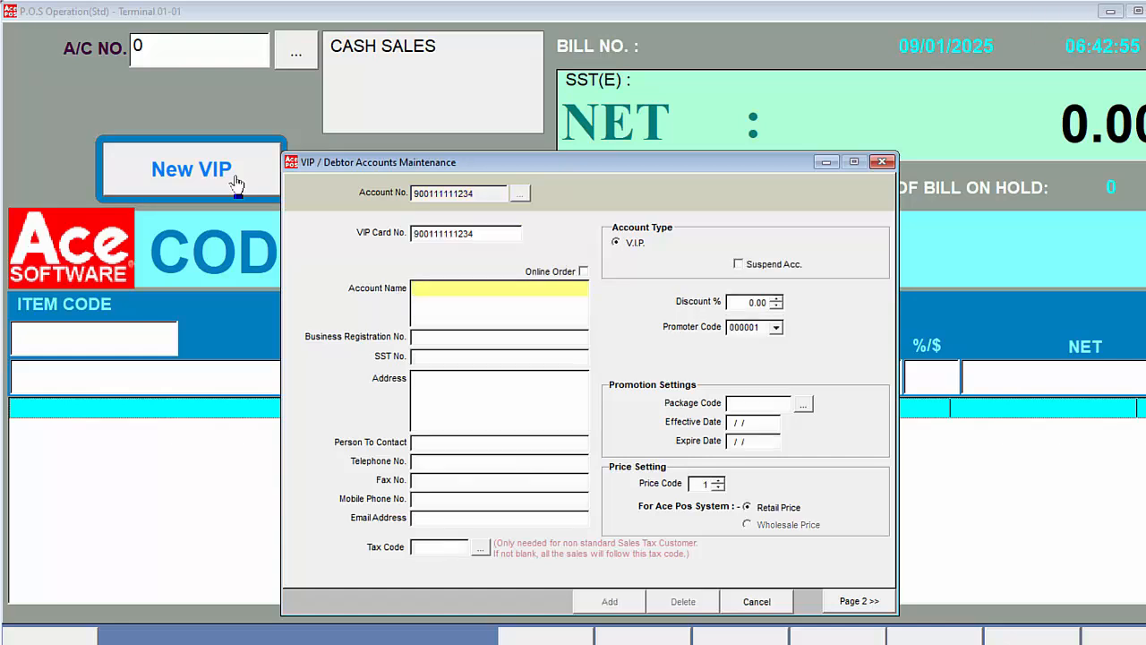
type("MR LOW")
key("Return")
key("Return")
key("Return")
key("Return")
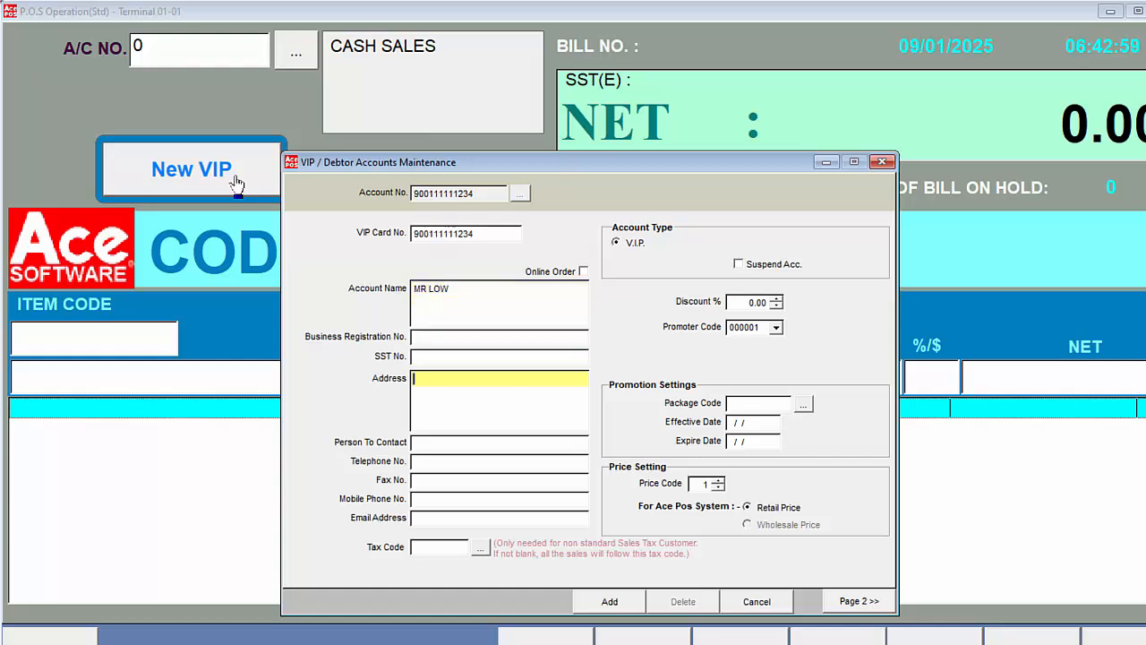
- Show the personal and e-Invoice details page, add the new VIP account, and close the account maintenance window
left_click(846, 603)
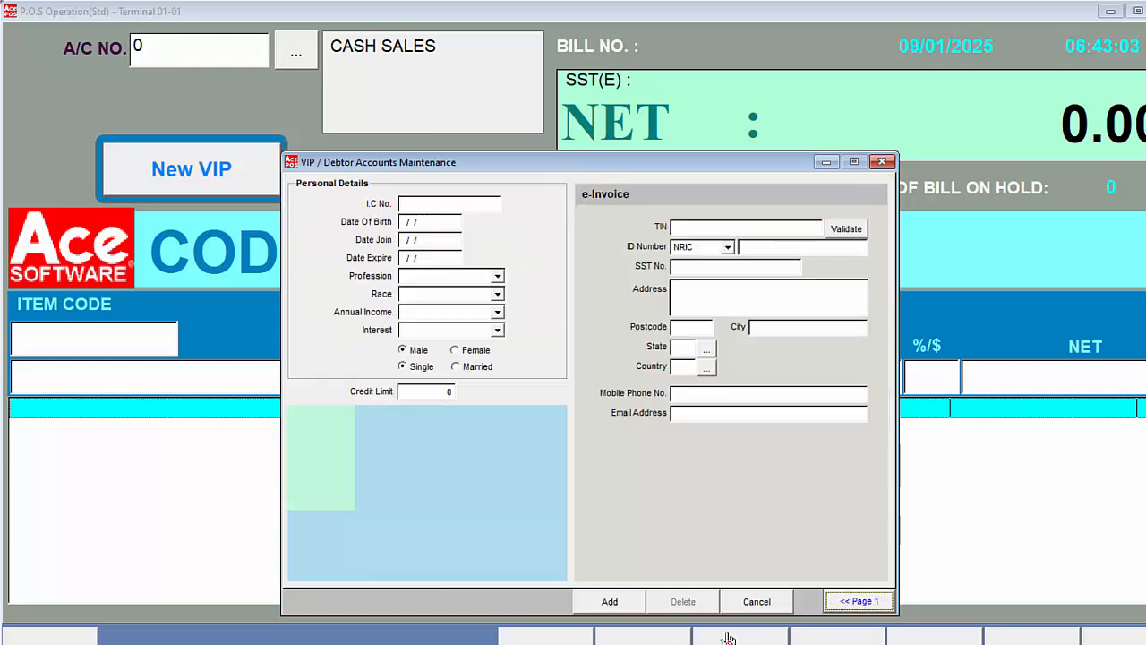
left_click(610, 602)
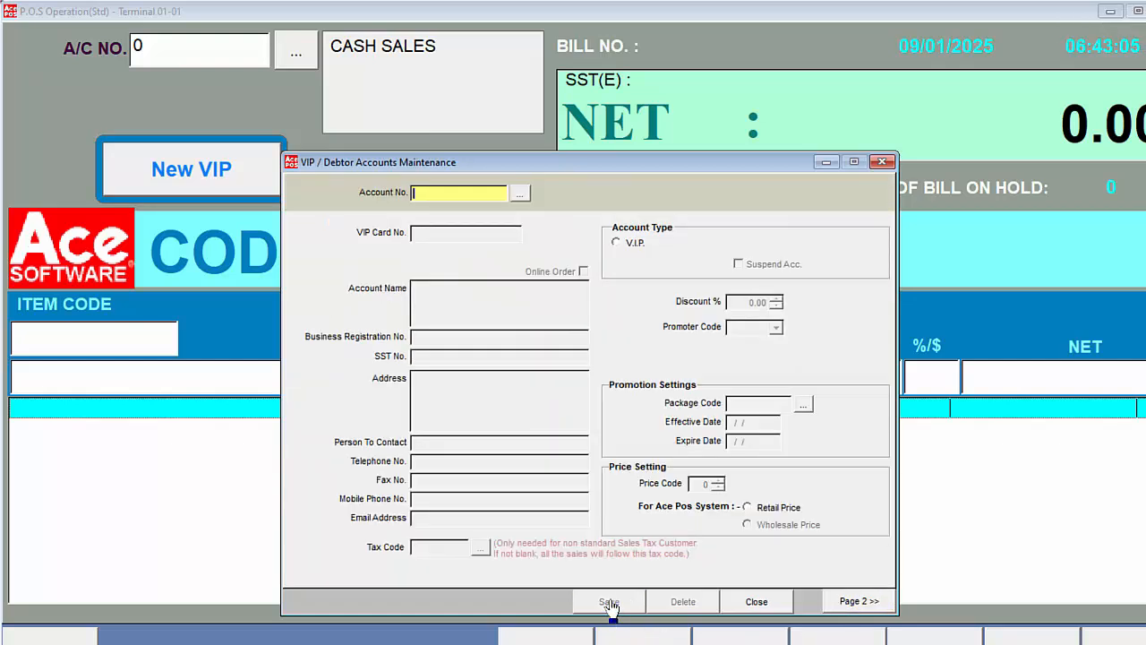
left_click(757, 601)
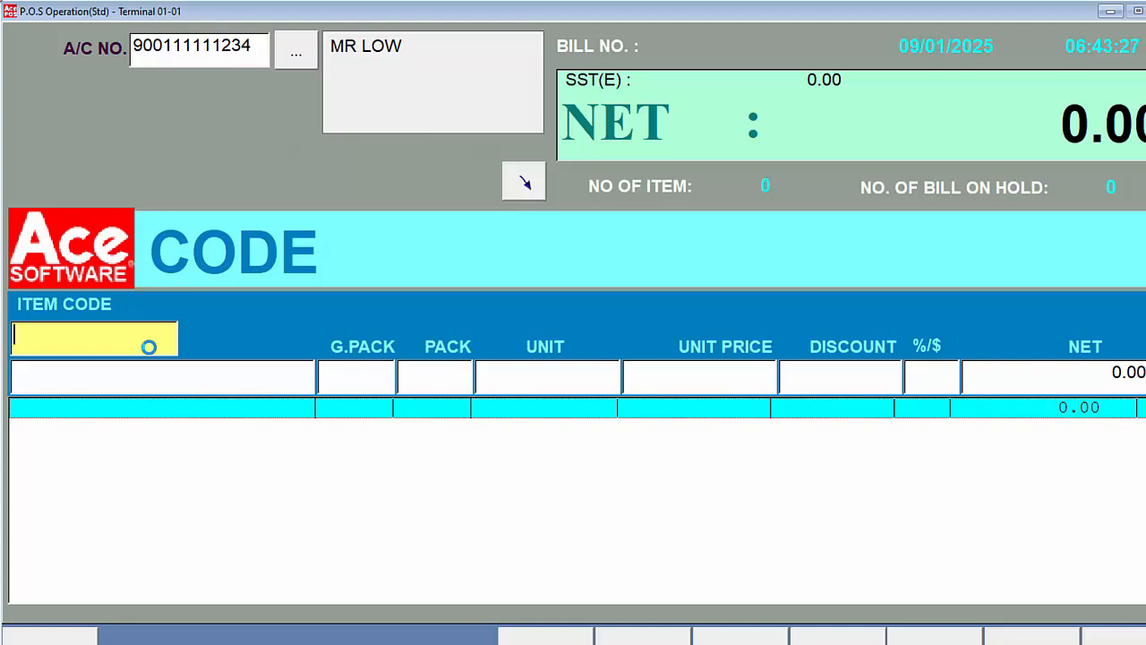
- Add one SURBEX-ZINC 2X60s (001013) to the new VIP customer's bill through the barcode search
key("F1")
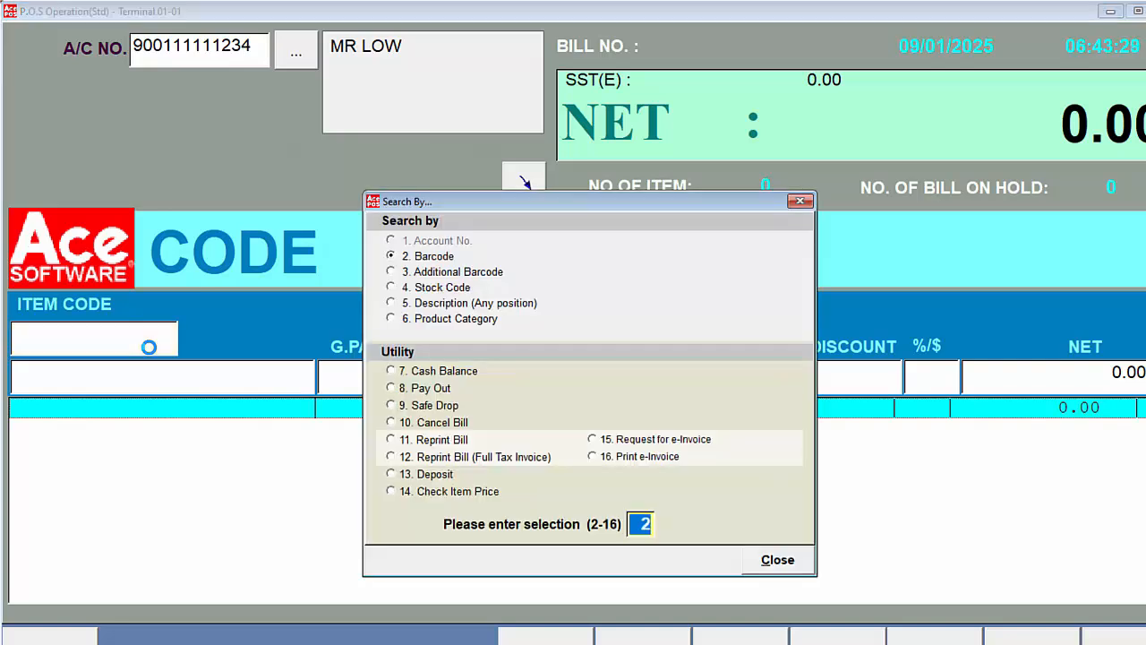
key("Return")
key("Down")
key("Down")
key("Down")
key("Down")
key("Down")
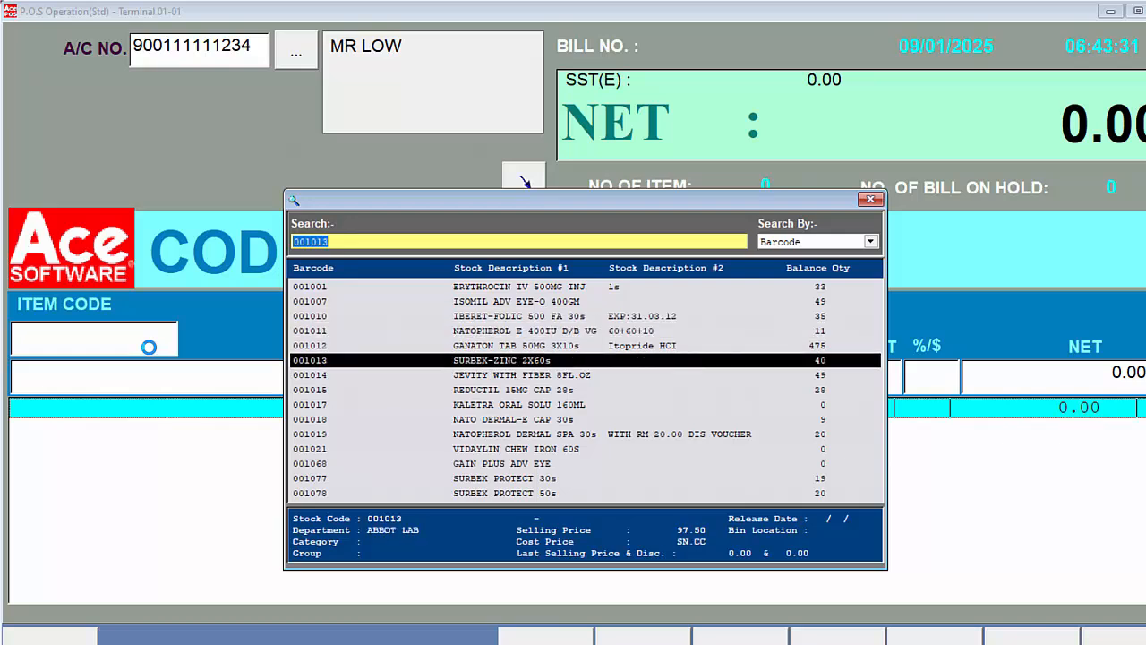
key("Return")
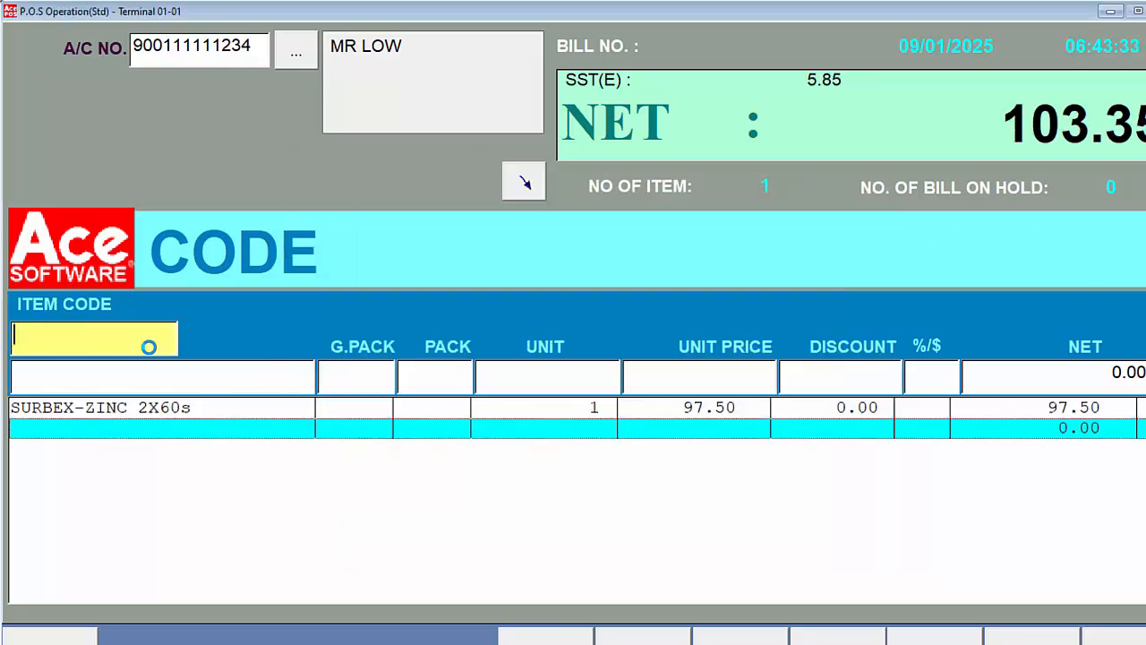
- Add one Doctor's Fee (100001) to the bill at a unit price of 100.00, supplying the authorisation password
type("1")
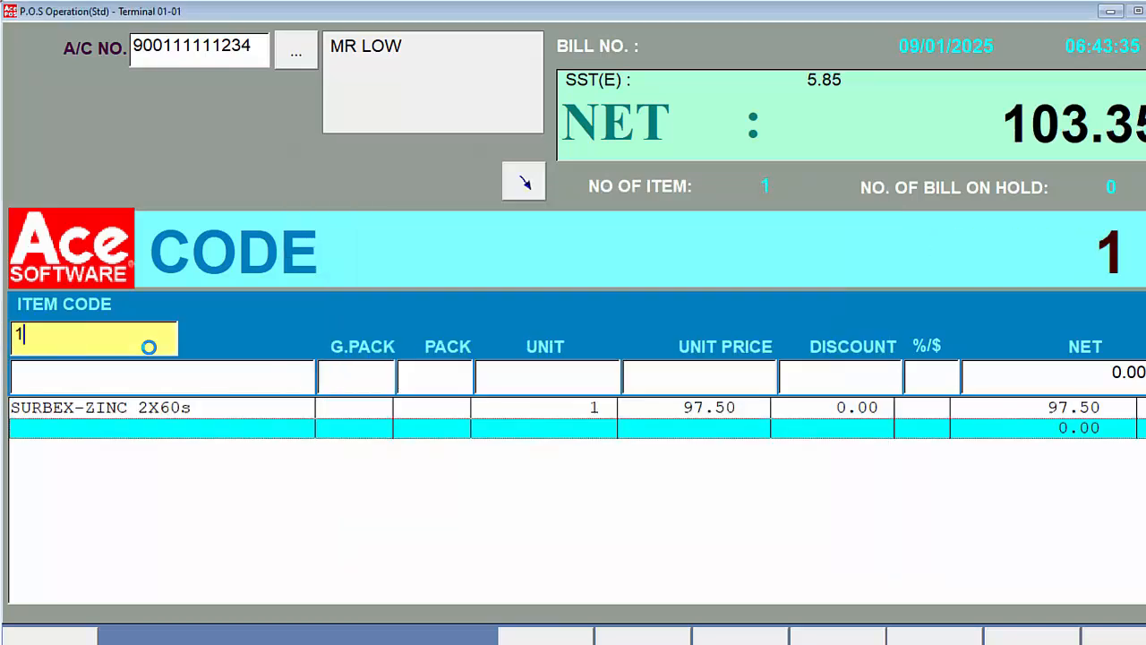
type("00001")
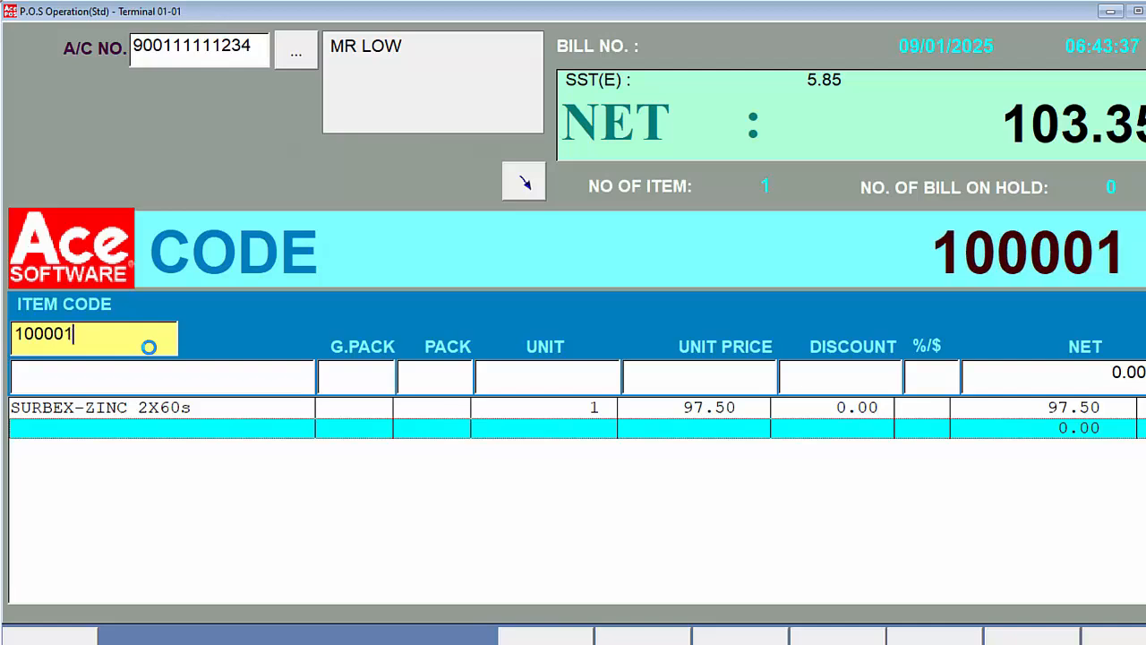
key("Return")
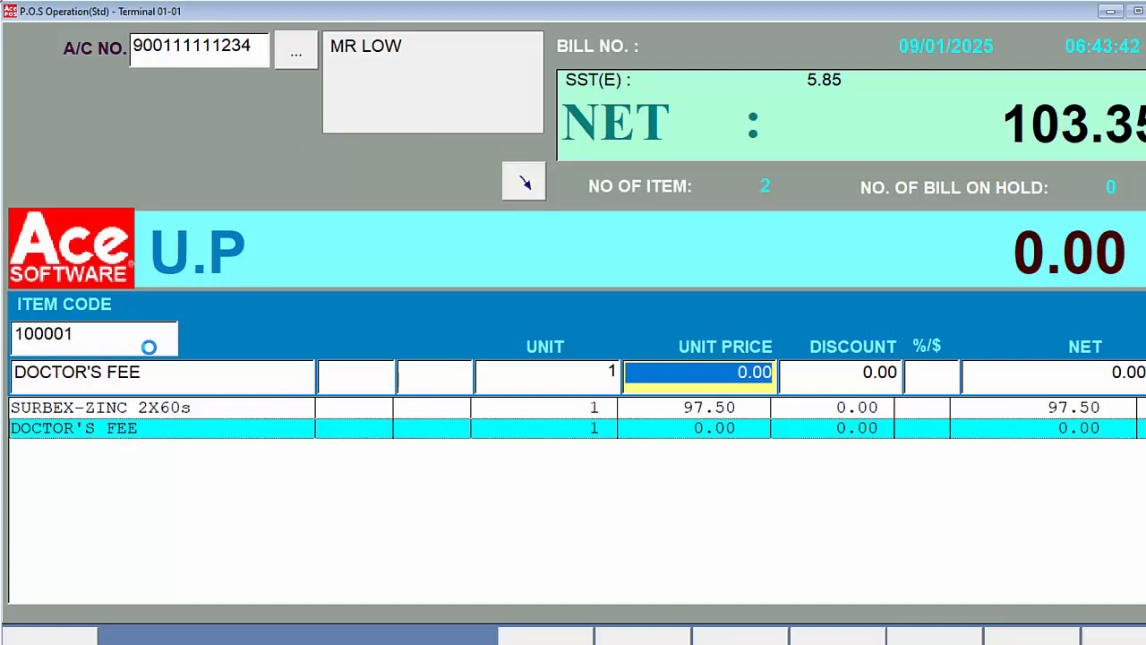
type("100 .")
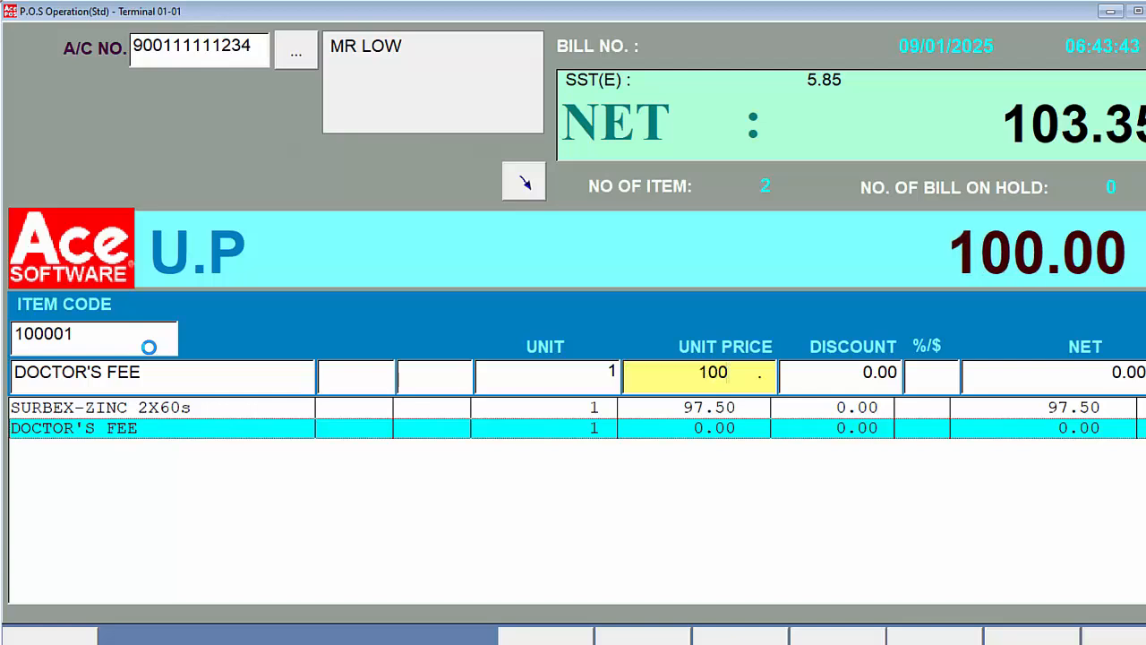
key("Return")
type("***")
key("Return")
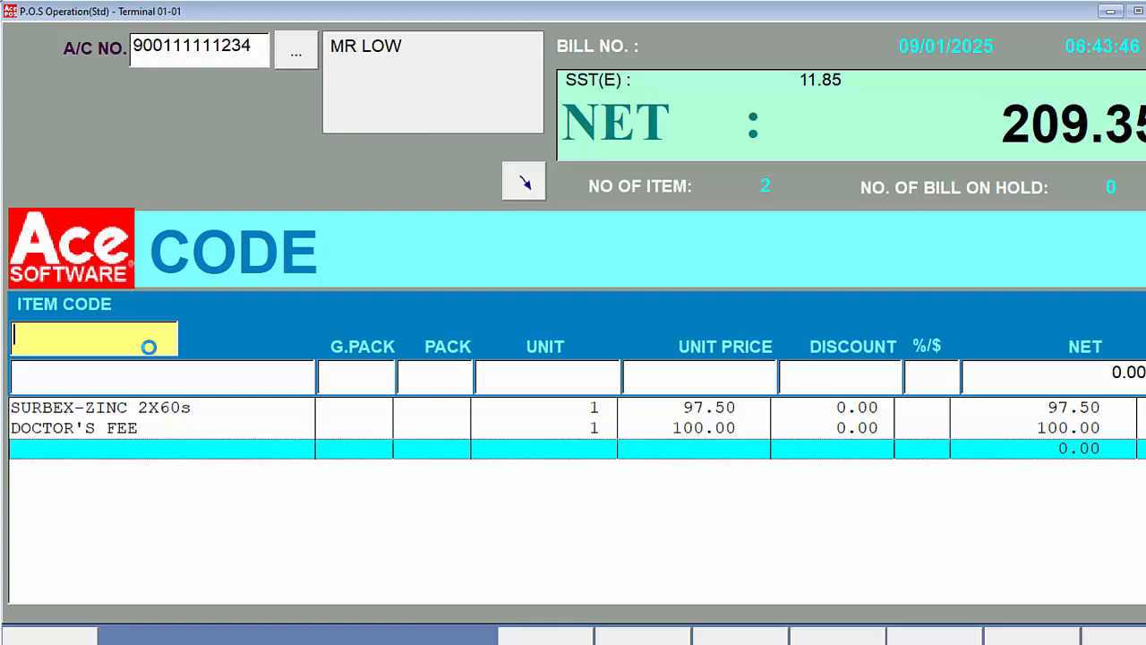
- Settle the bill with a cash payment of RM 210
key("Return")
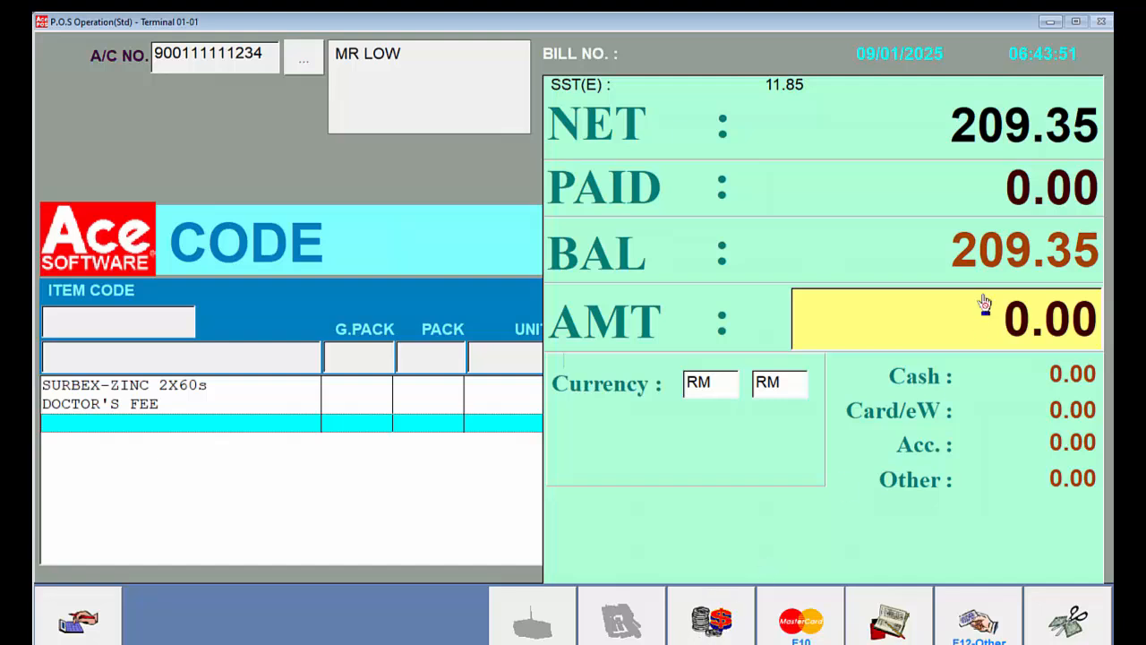
type("210,")
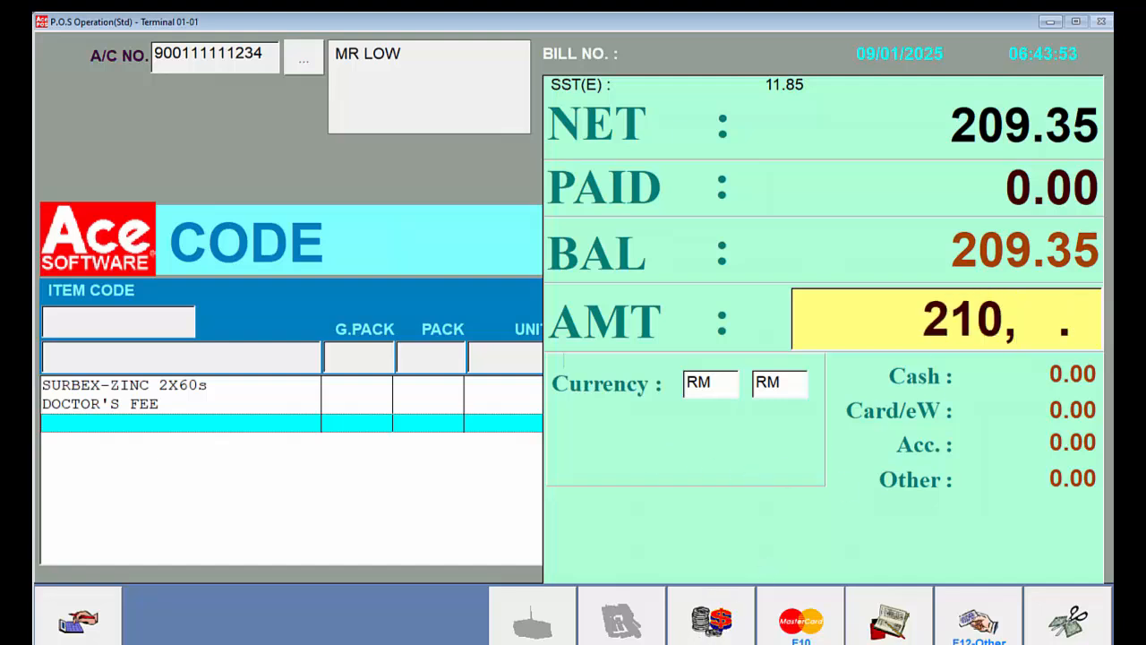
left_click(721, 627)
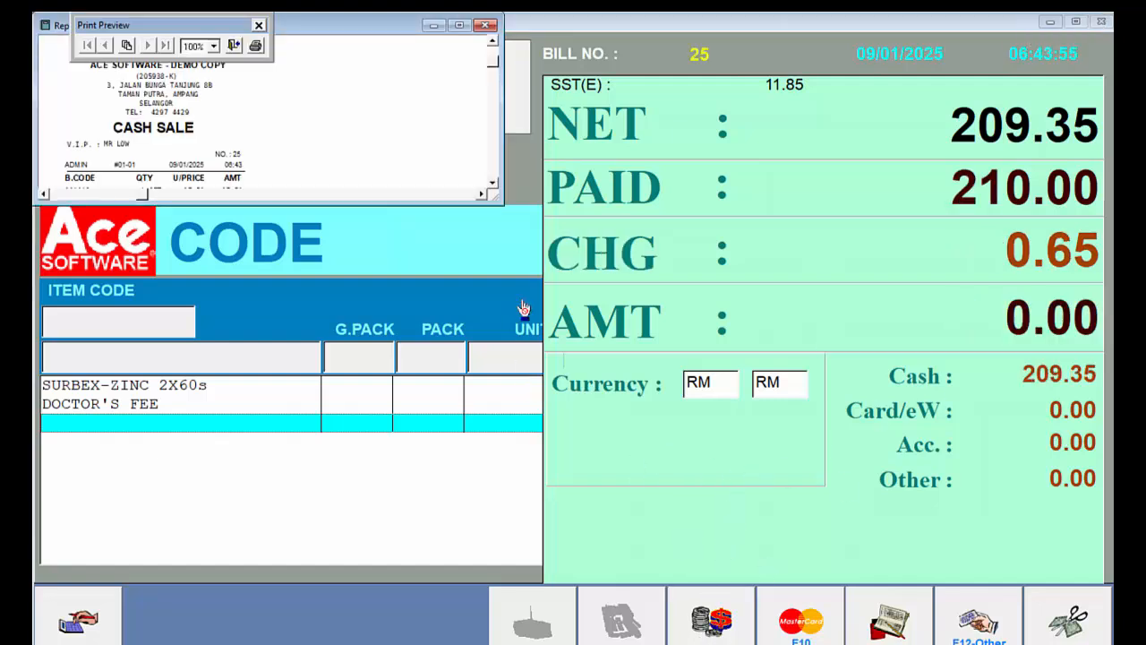
- Enlarge the cash sale receipt preview to view the whole bill, close it, and decline reprinting
left_click_drag(497, 200, 312, 453)
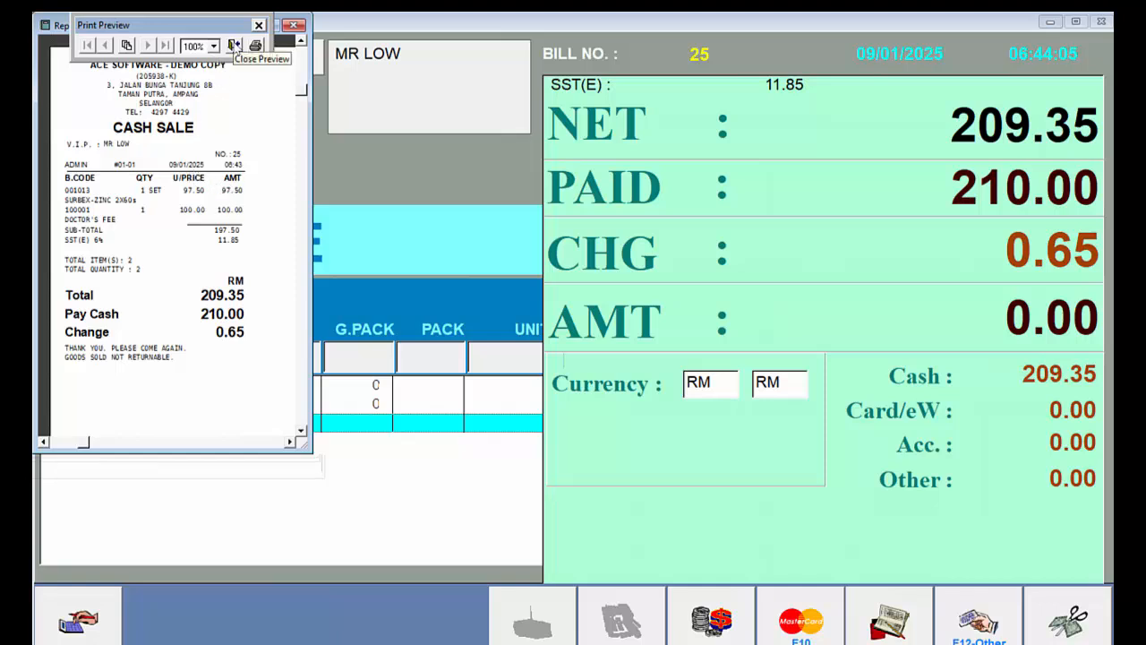
left_click(233, 45)
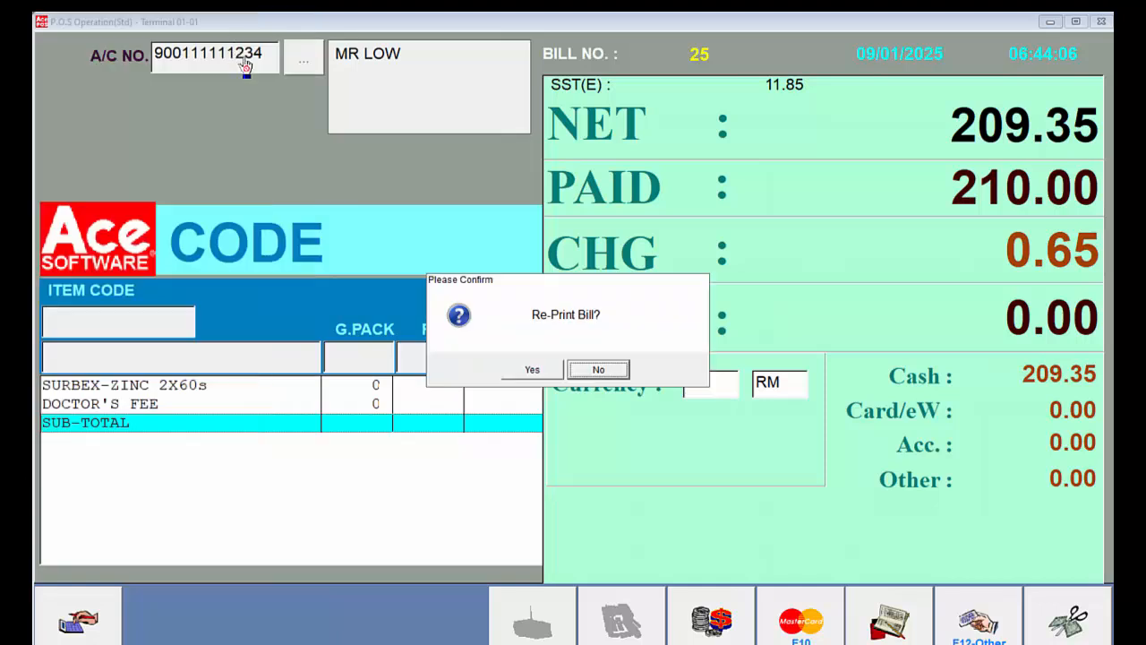
left_click(615, 366)
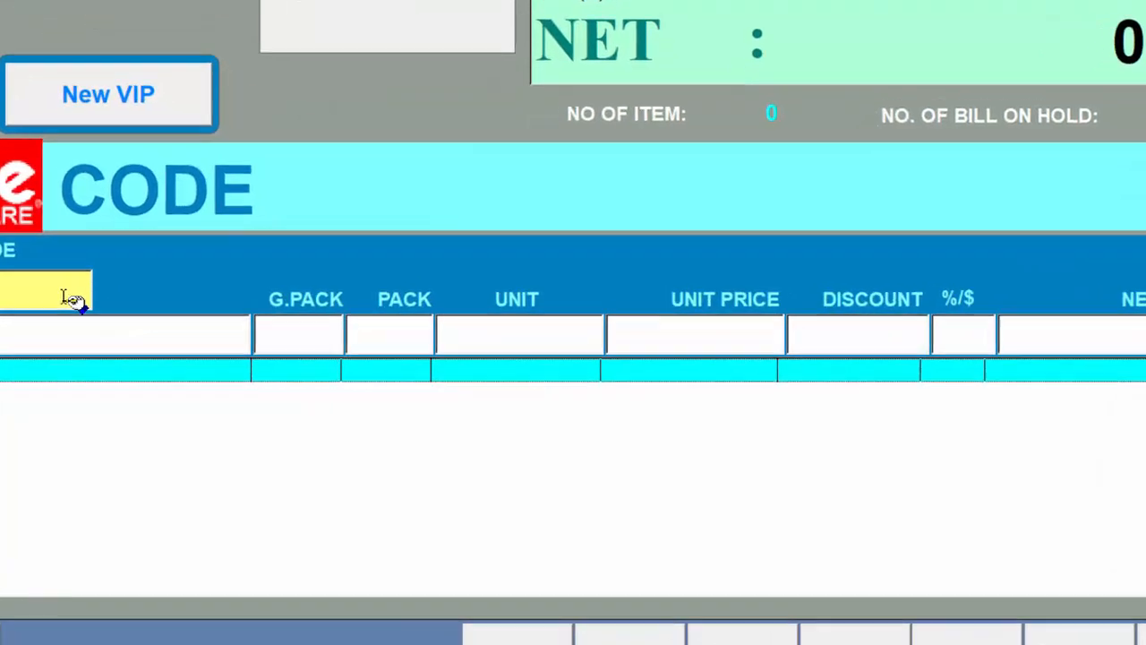
- Request an e-Invoice for bill 25 and enlarge the receipt preview to show the whole receipt including the QR code
double_click(146, 320)
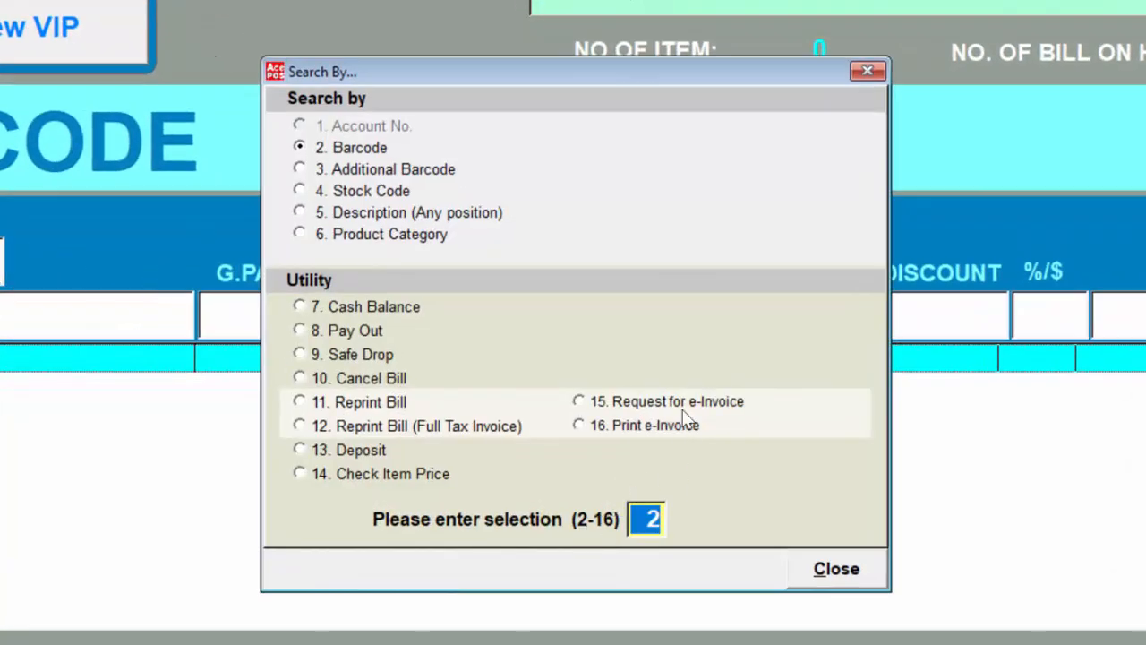
type("15")
key("Return")
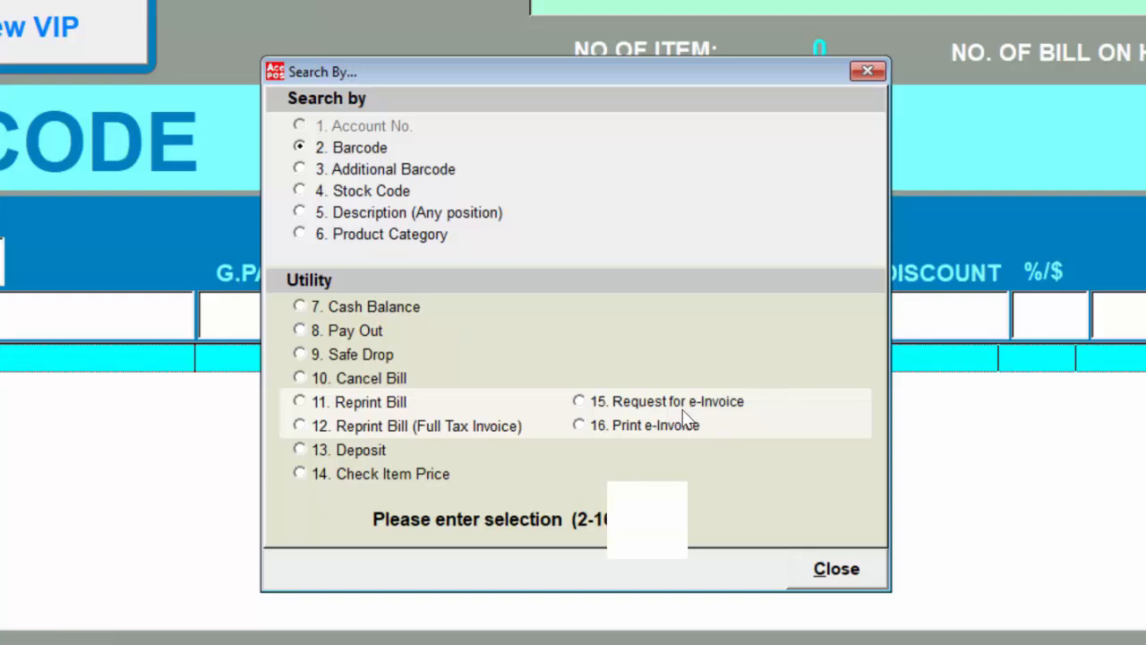
key("Tab")
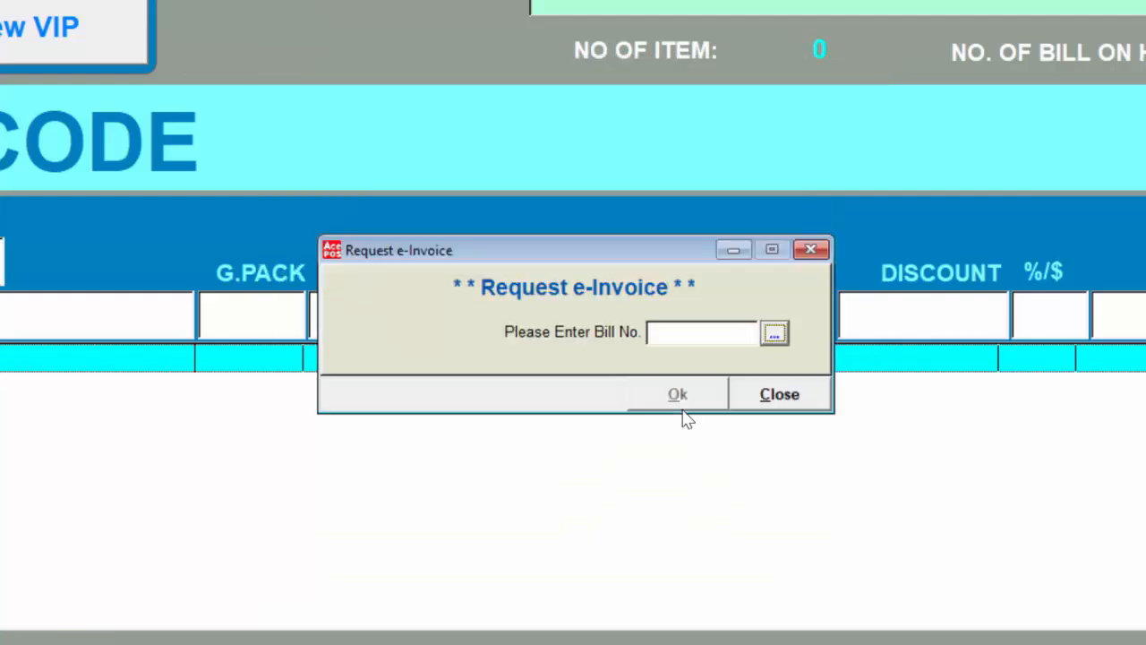
key("Return")
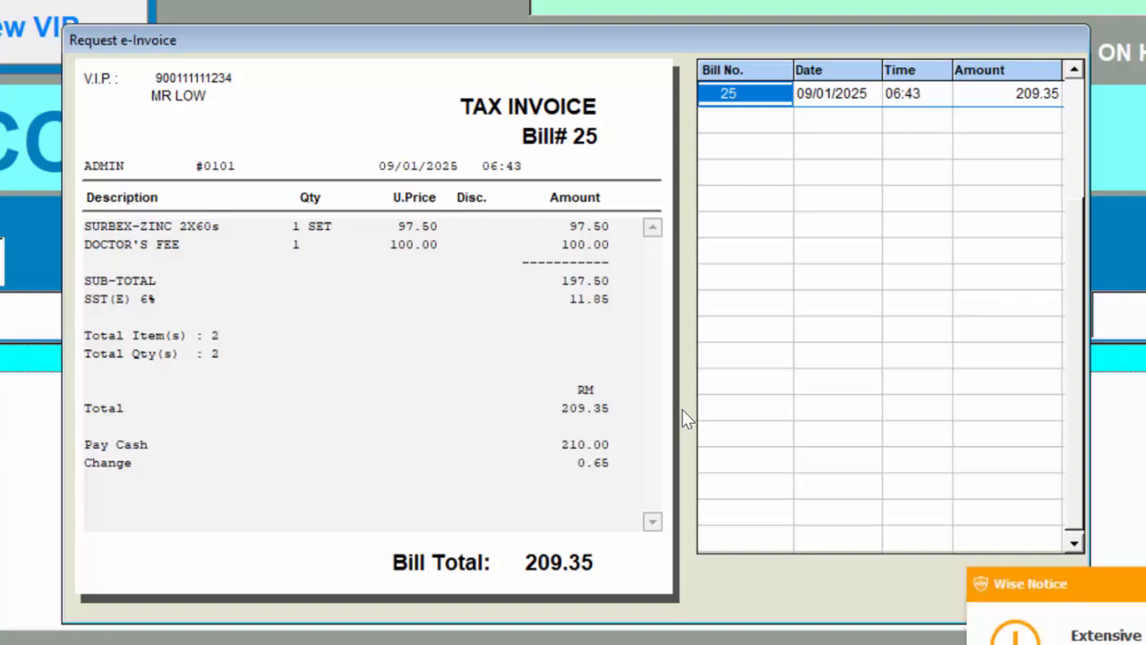
key("Return")
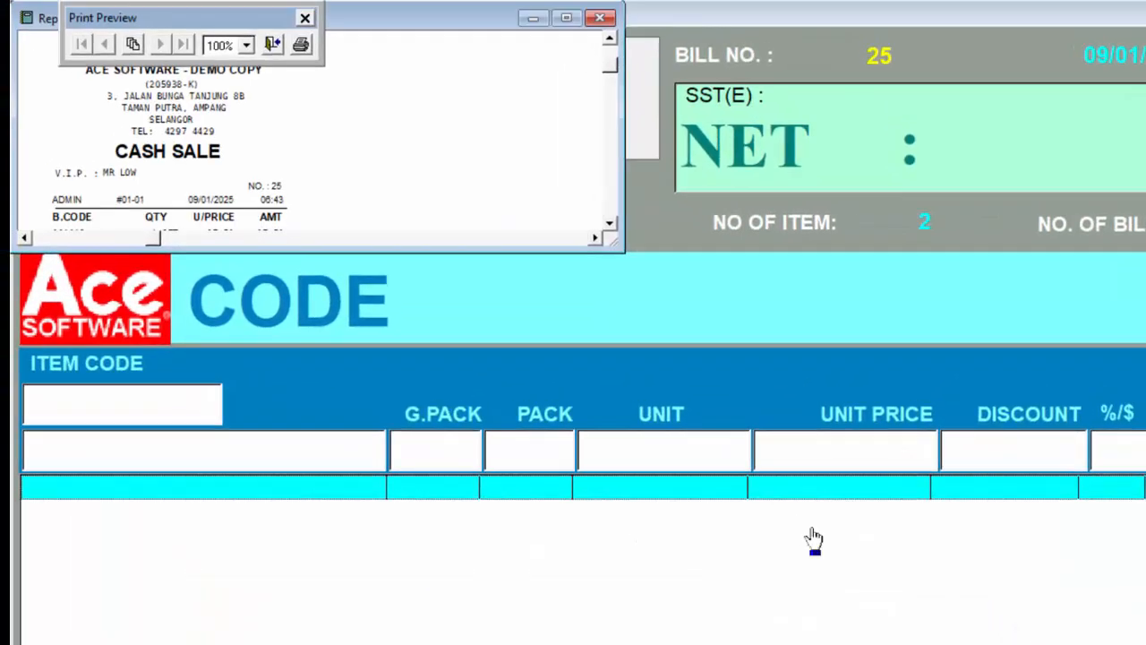
left_click_drag(620, 247, 384, 643)
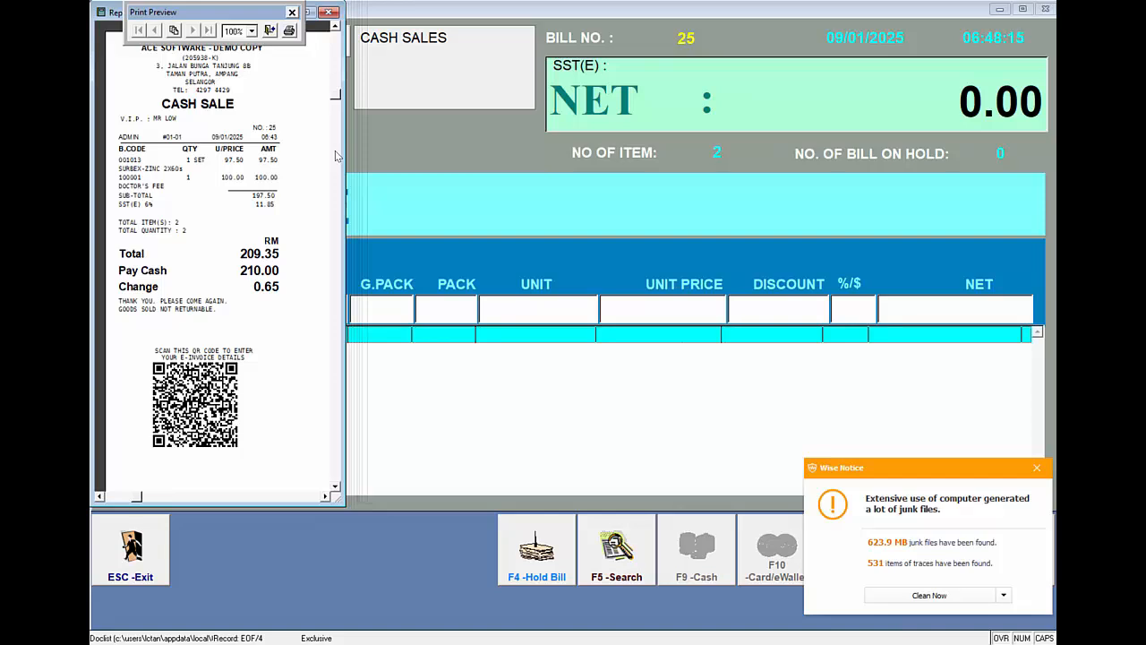
left_click(1036, 467)
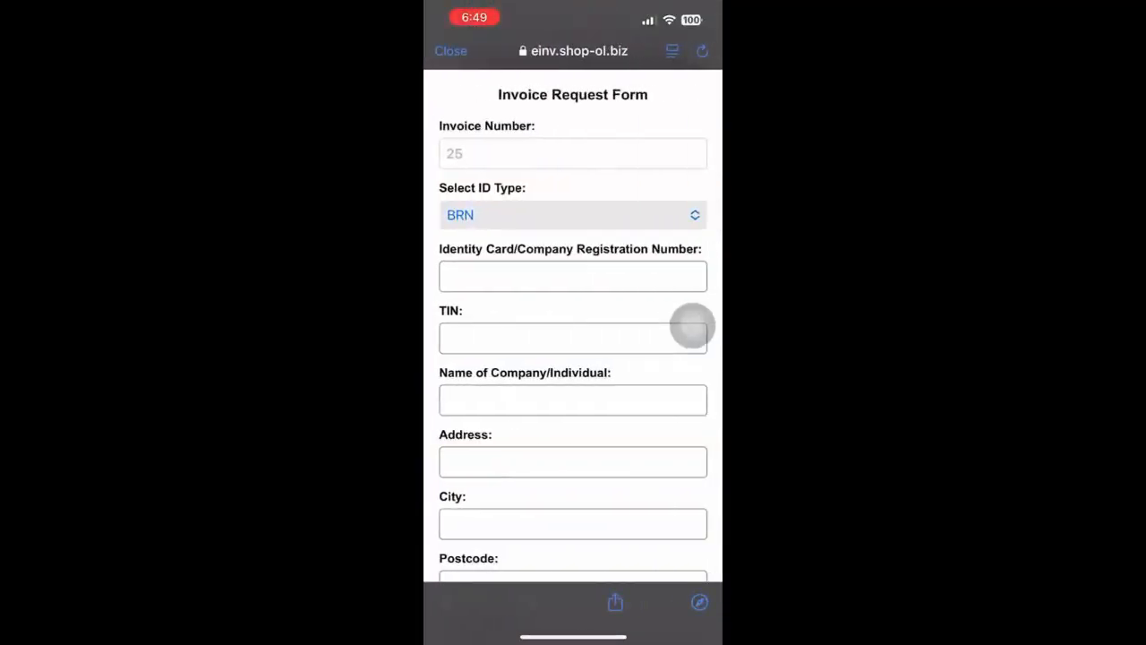
- In the phone's Invoice Request Form, set the ID type to NRIC and enter the customer's identity card number
left_click(573, 215)
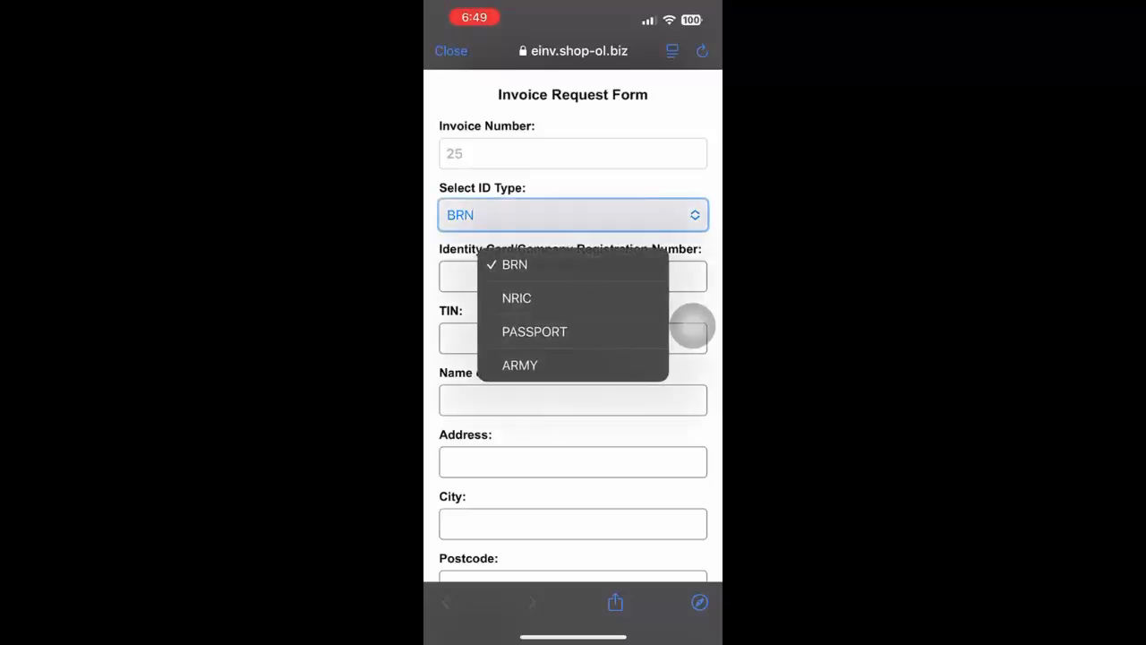
left_click(517, 298)
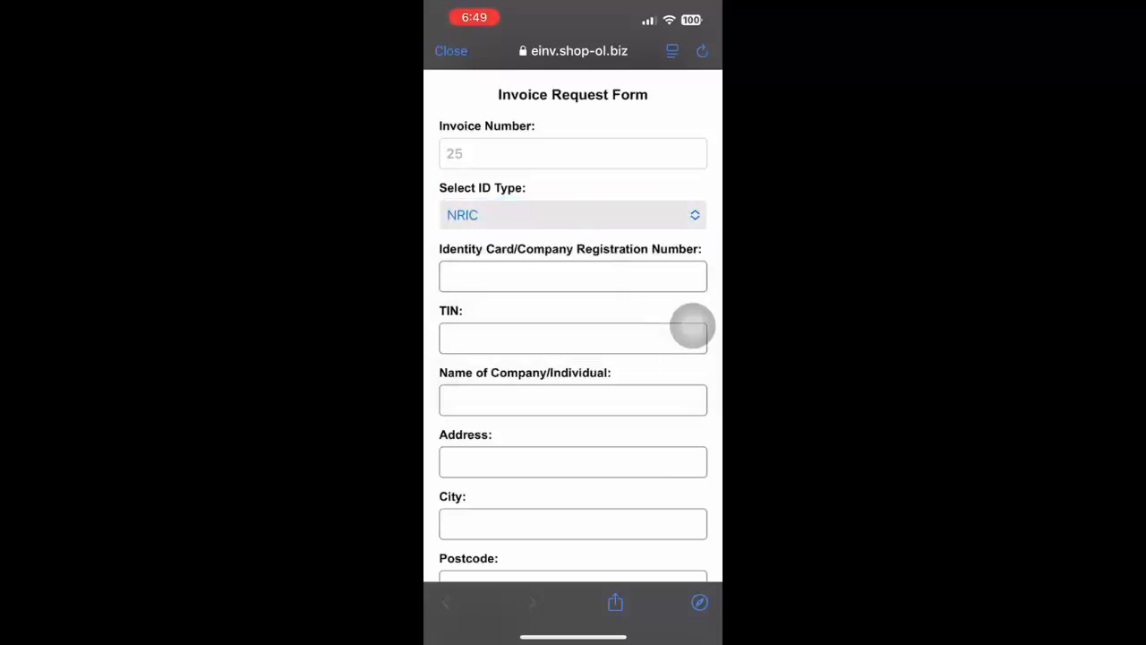
left_click(573, 277)
left_click(442, 569)
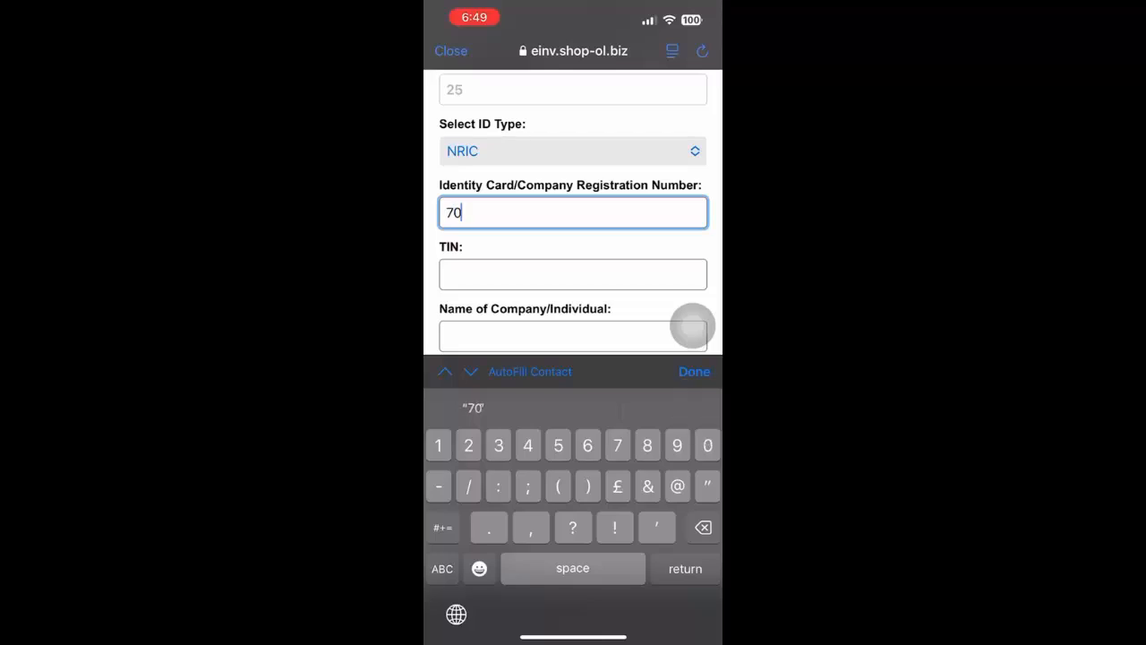
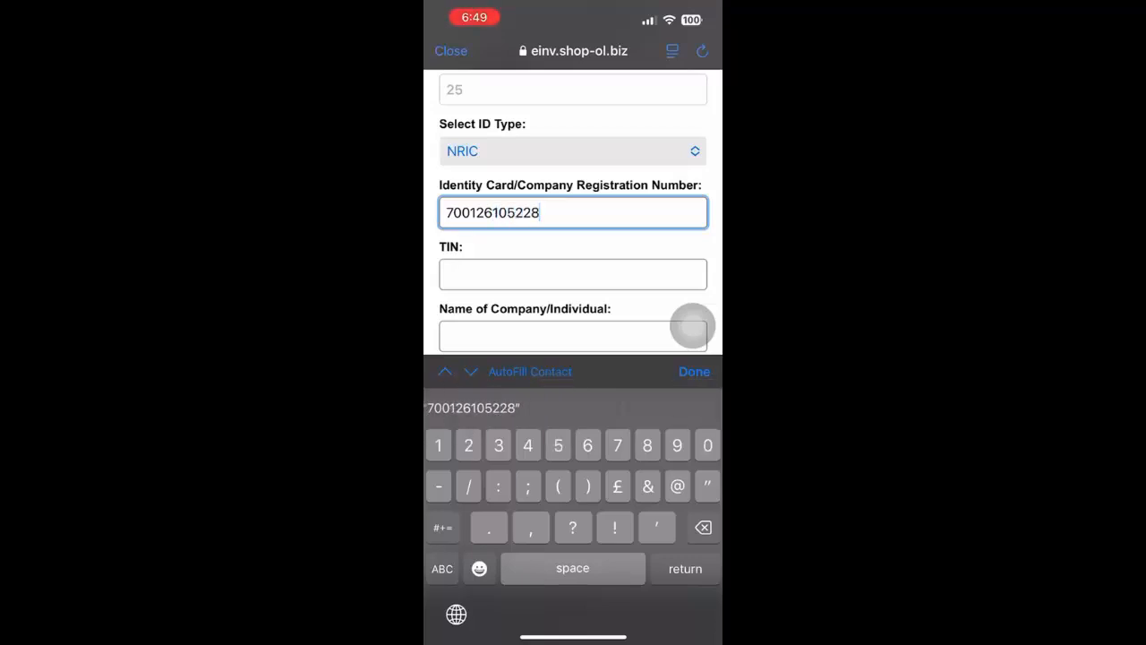
- Leave the TIN blank and fill in the customer's name and street address
left_click(573, 274)
left_click(573, 274)
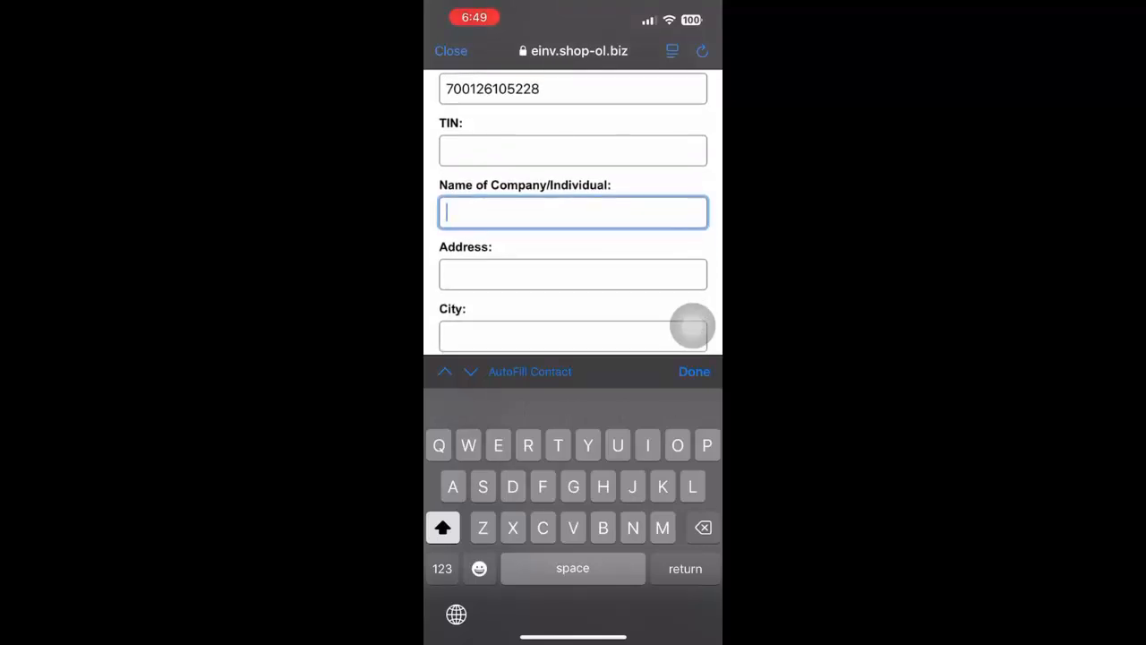
type("Low")
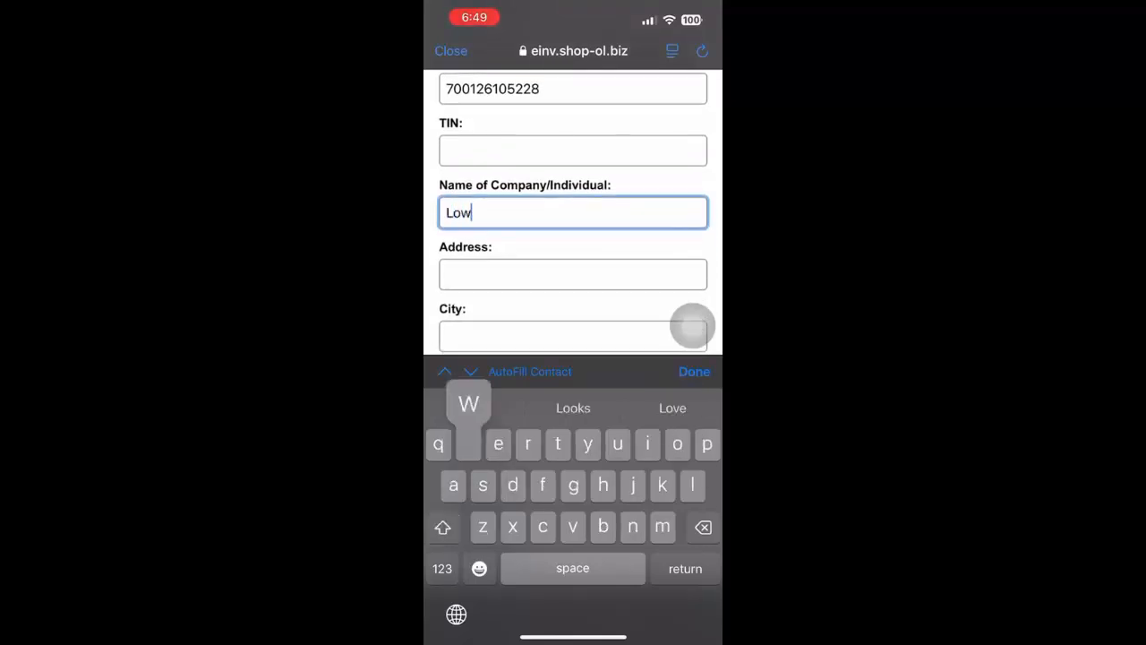
left_click(574, 274)
type("Jln")
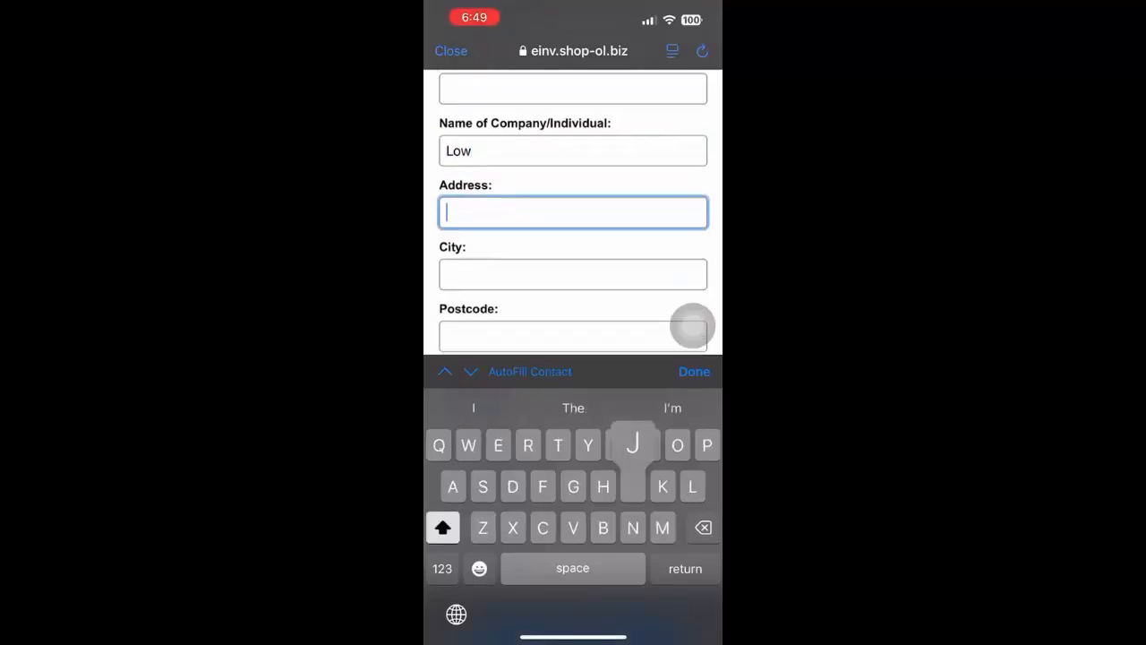
type(" cheras")
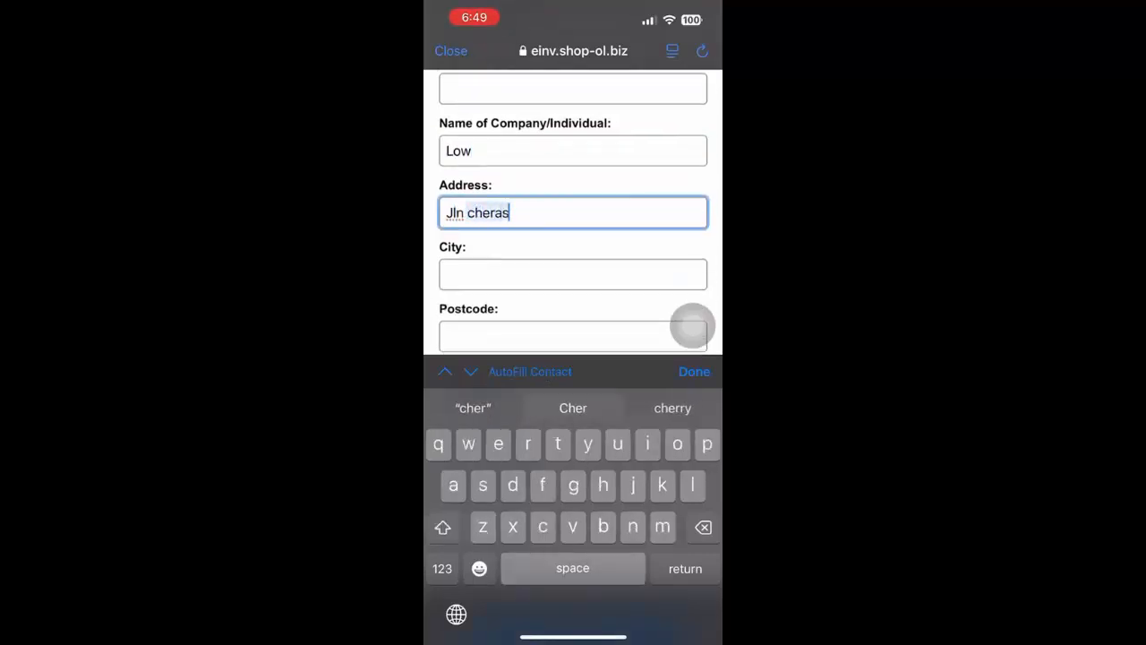
- Fill in the city and postcode of the customer's address
left_click(573, 274)
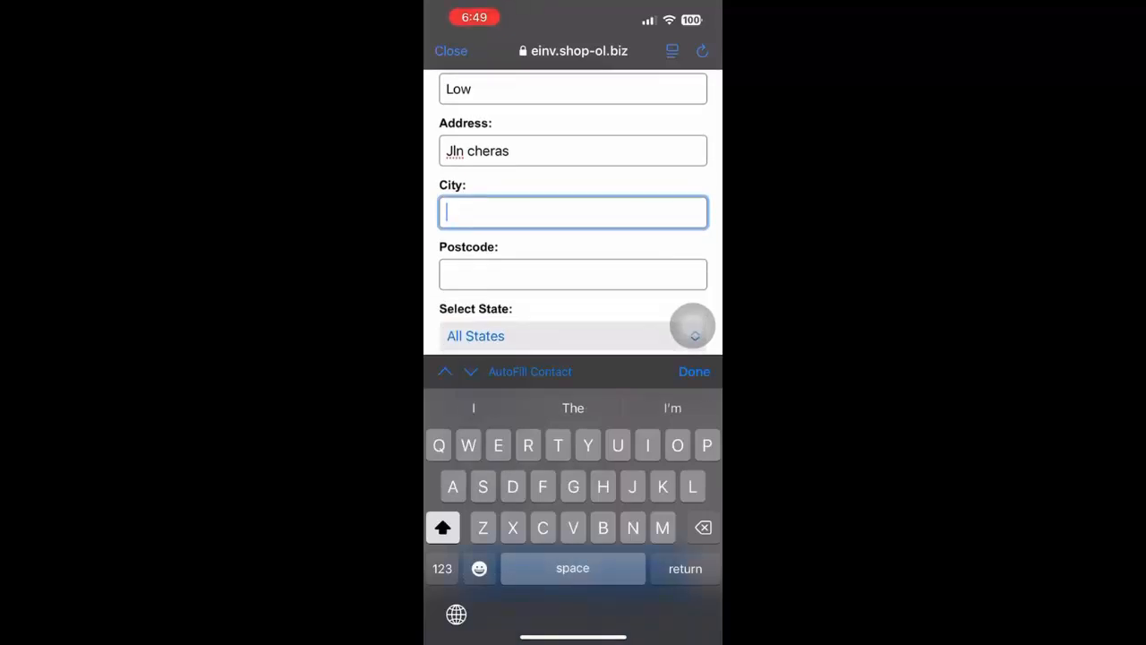
type("Cheras")
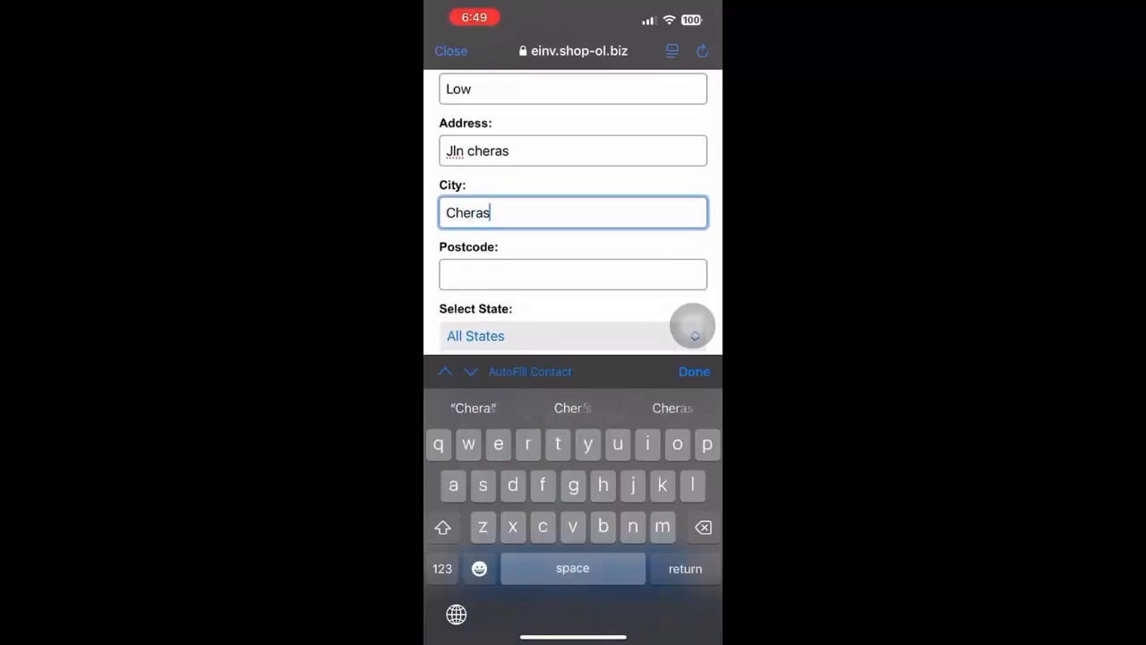
left_click(573, 274)
left_click(443, 568)
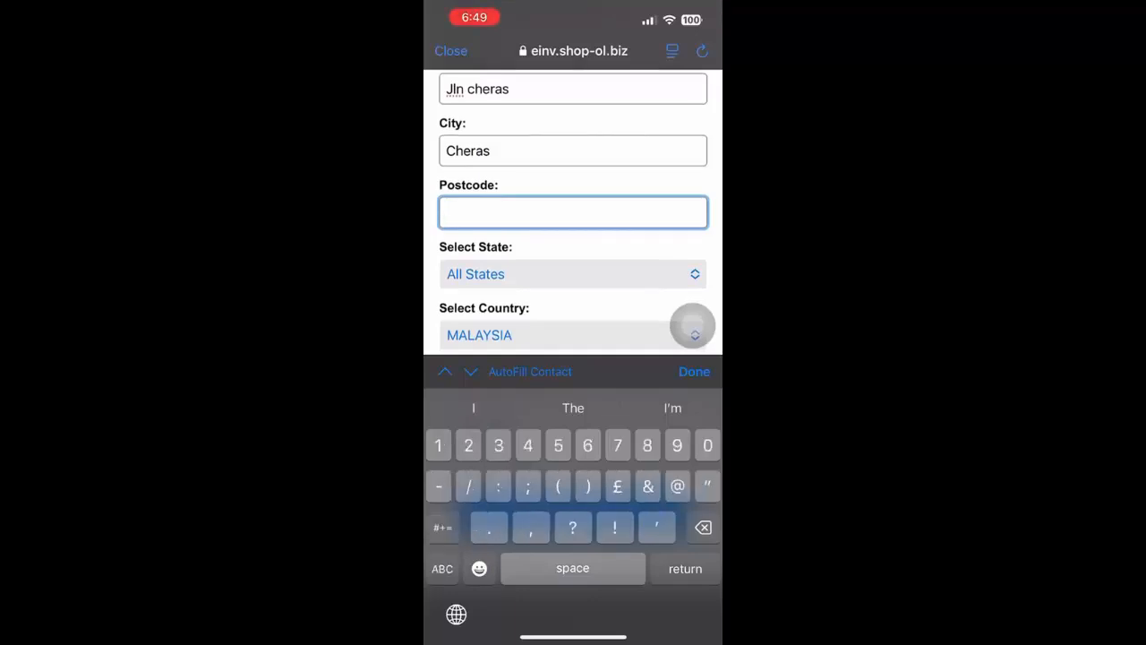
type("56100")
- Set the state to Wilayah Persekutuan Kuala Lumpur, keeping MALAYSIA as the country
scroll(573, 212, "down", 1)
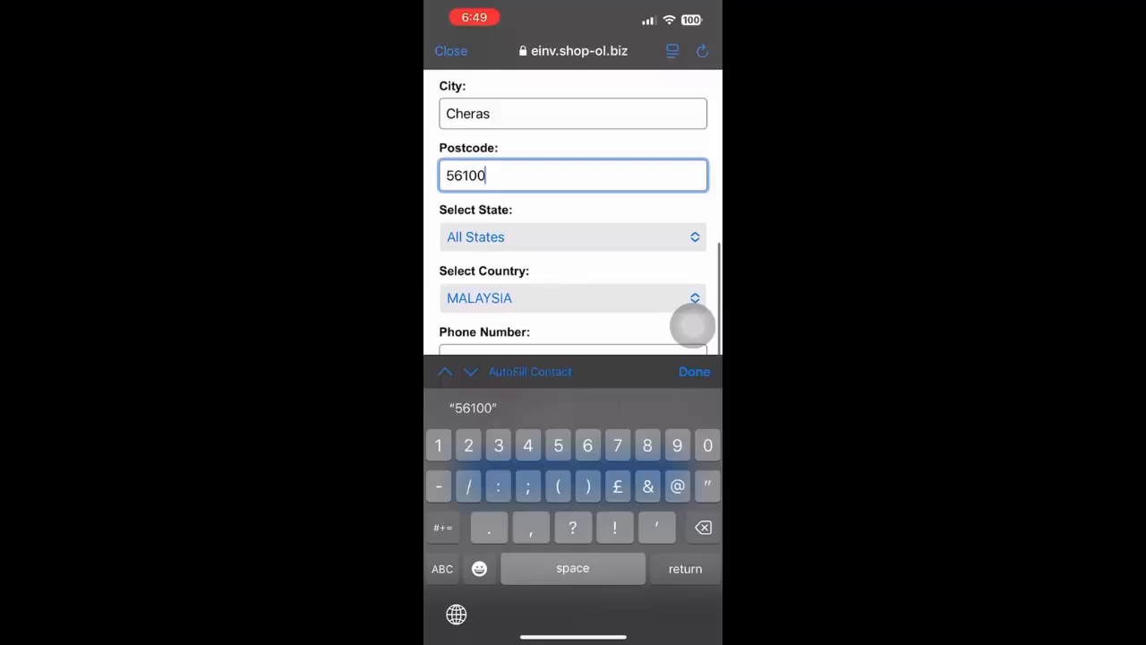
left_click(574, 238)
scroll(574, 208, "down", 3)
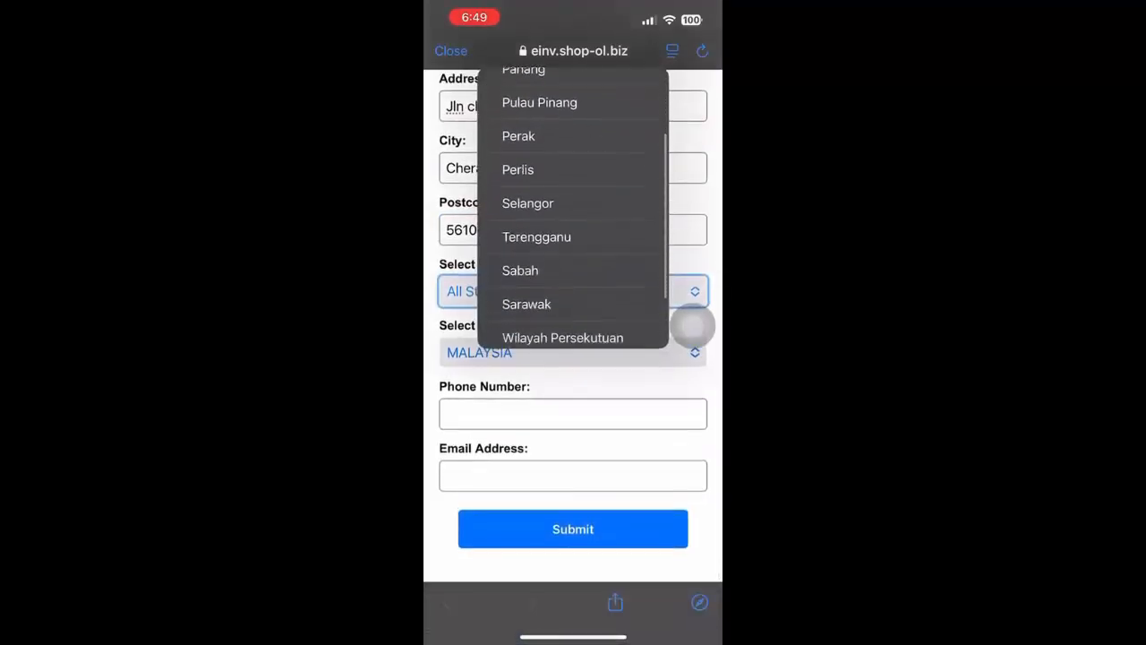
scroll(573, 206, "down", 3)
left_click(562, 243)
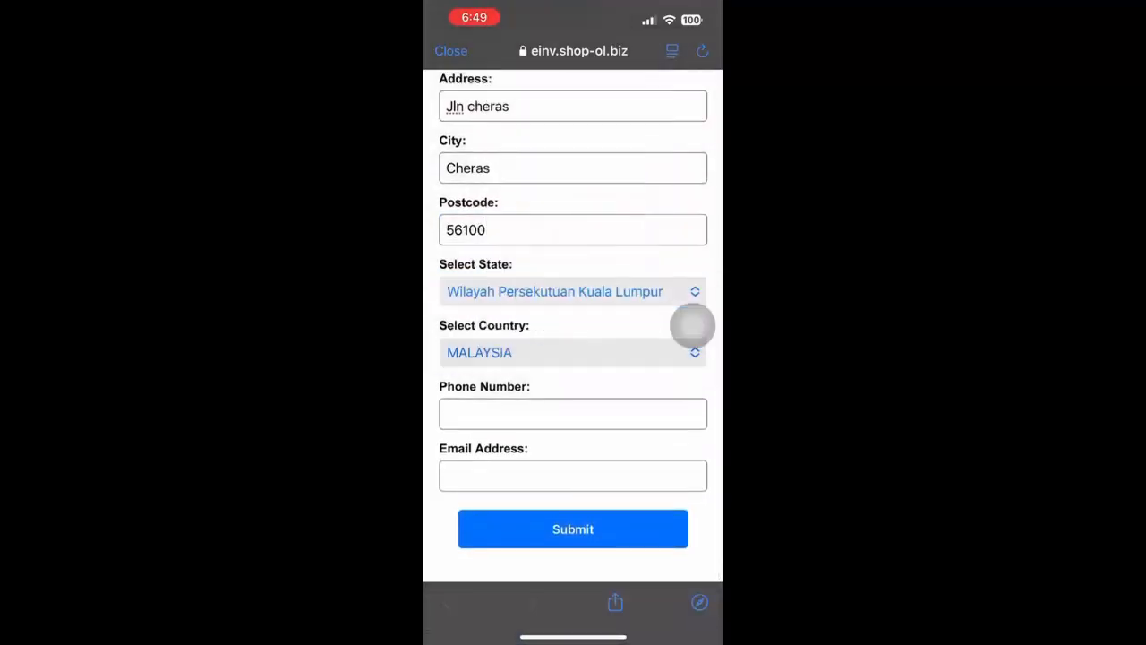
- Enter the customer's phone number in the Invoice Request Form
left_click(573, 414)
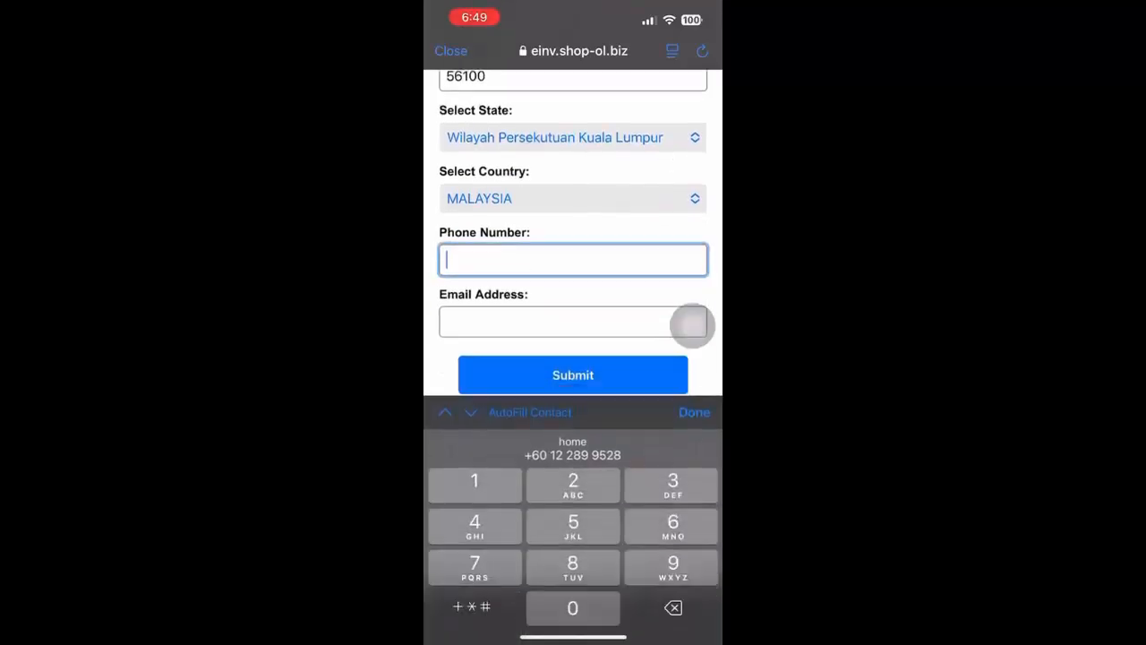
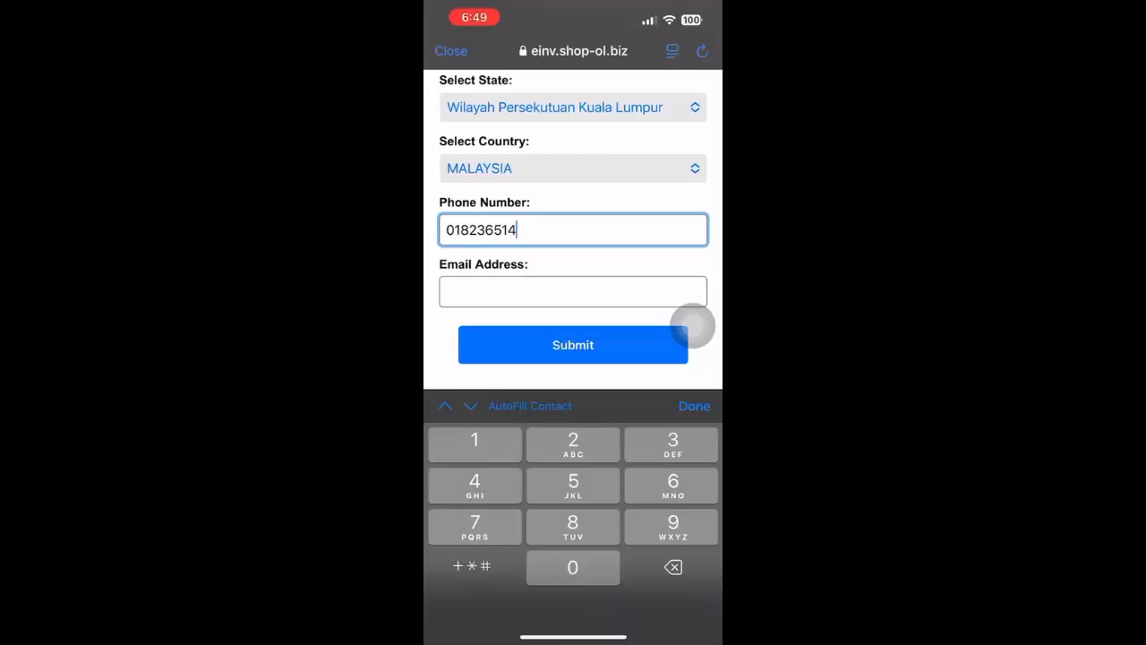
- Enter the customer's email address and submit the invoice request
left_click(573, 292)
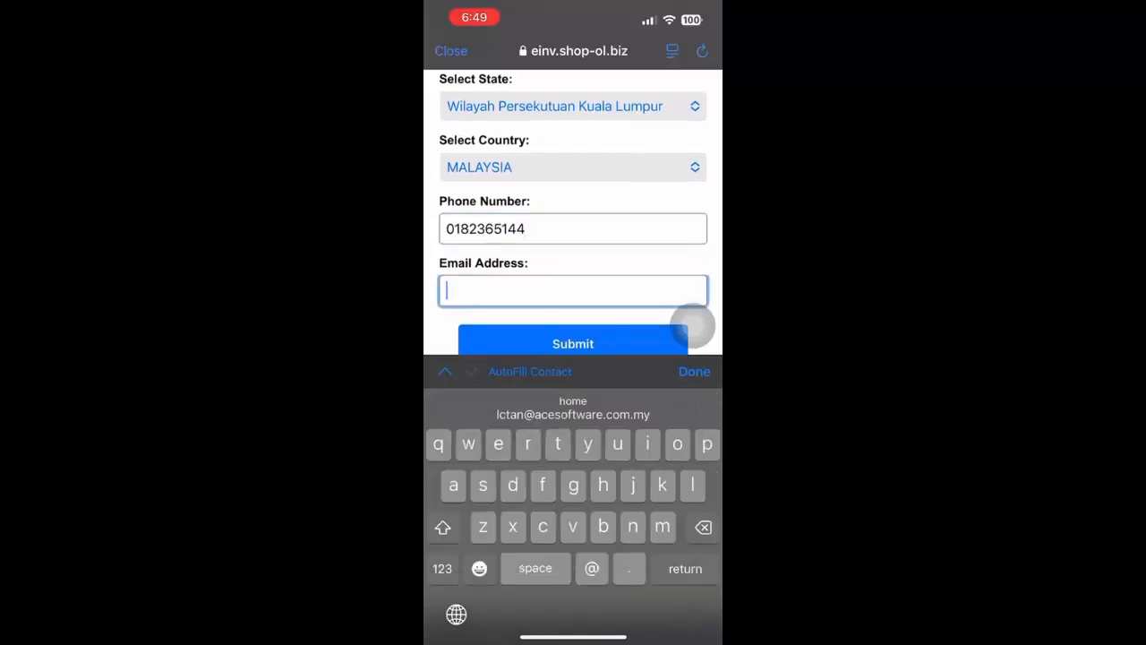
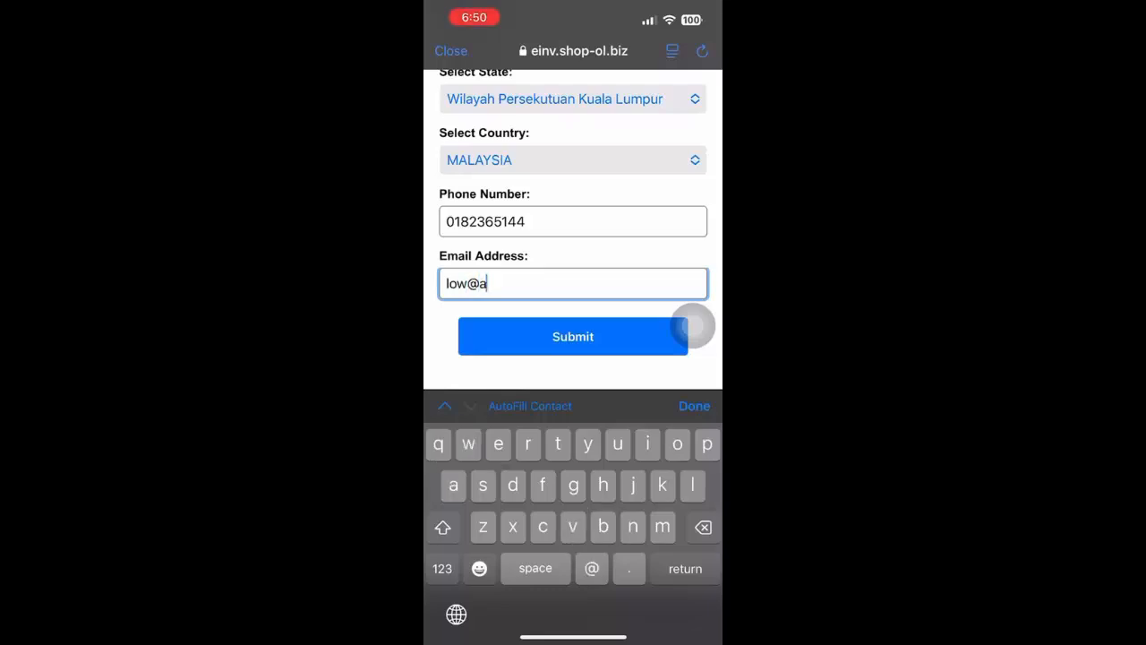
left_click(574, 273)
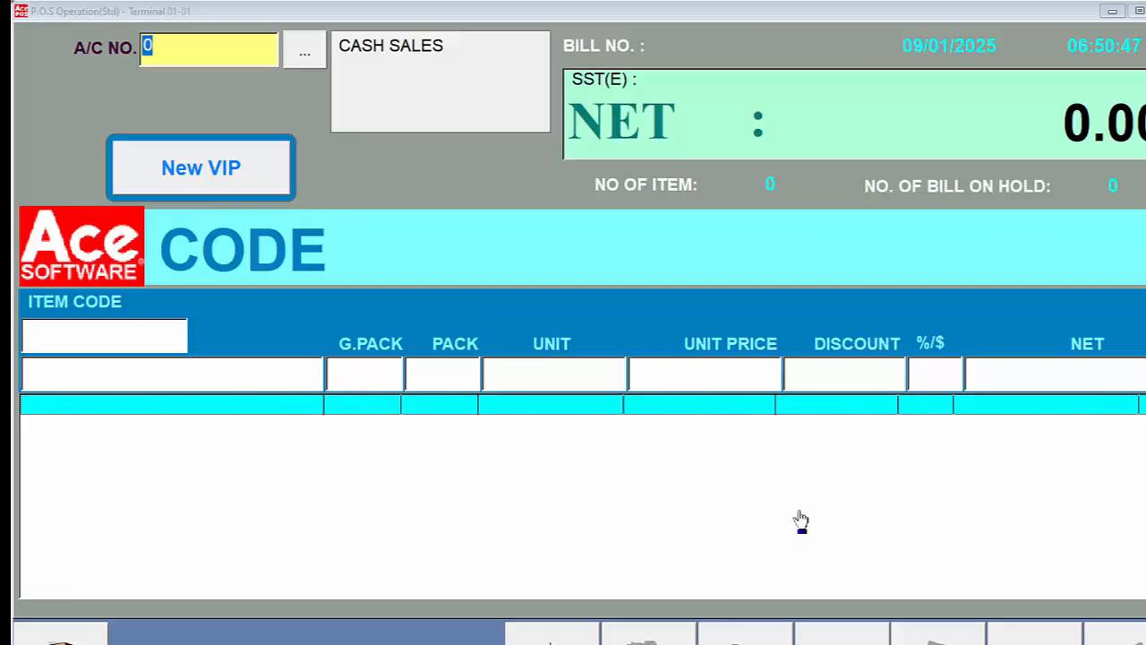
- Switch to the POS terminal and choose the last VIP account in the customer list for a new bill
left_click(299, 52)
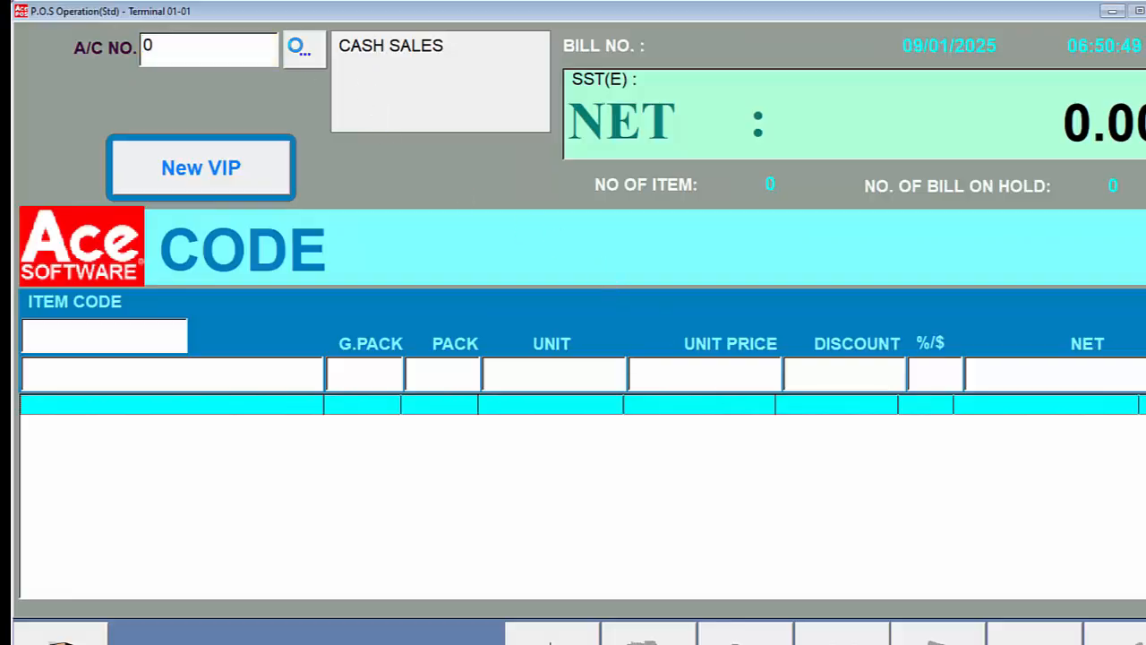
key("Return")
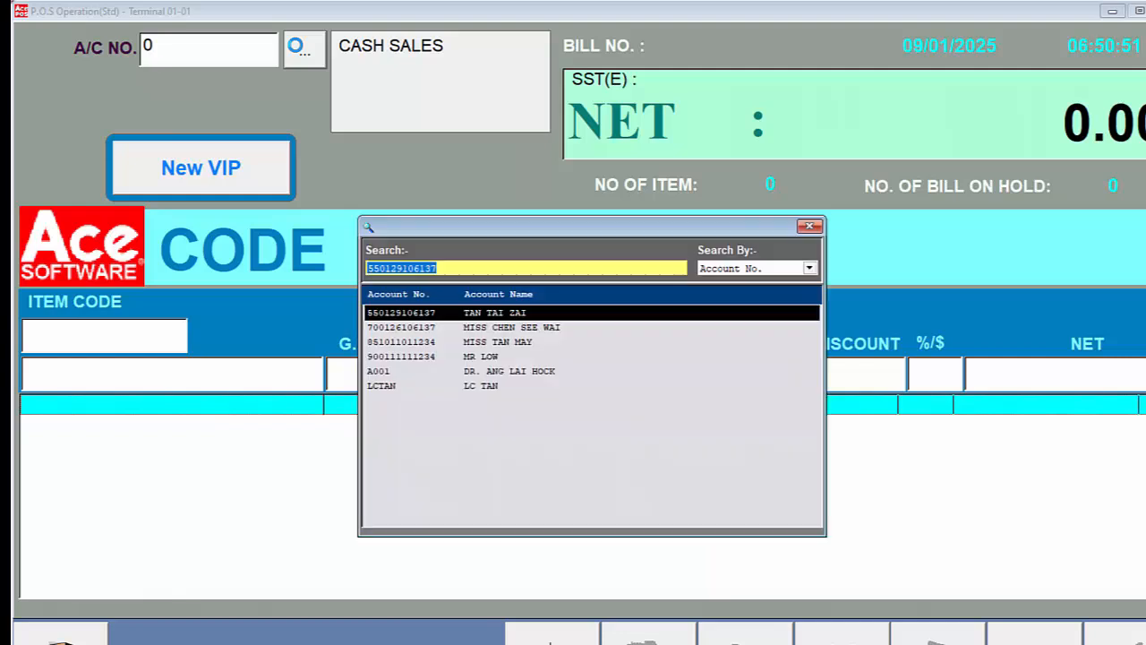
key("Down")
key("Down")
key("Down")
key("Down")
key("Down")
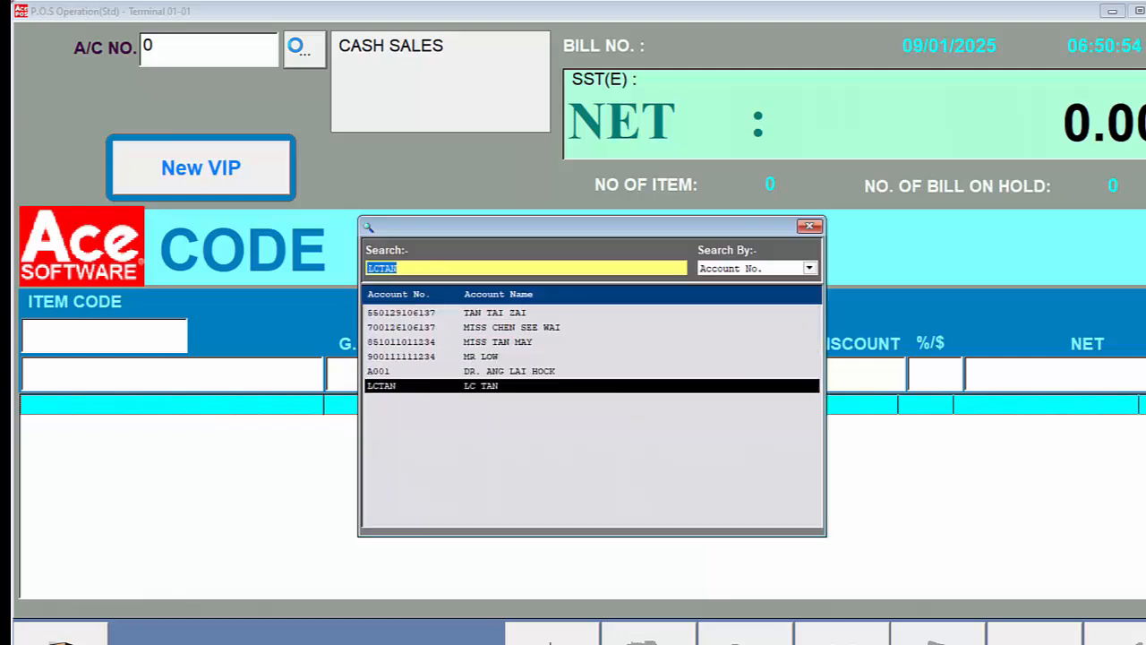
key("Return")
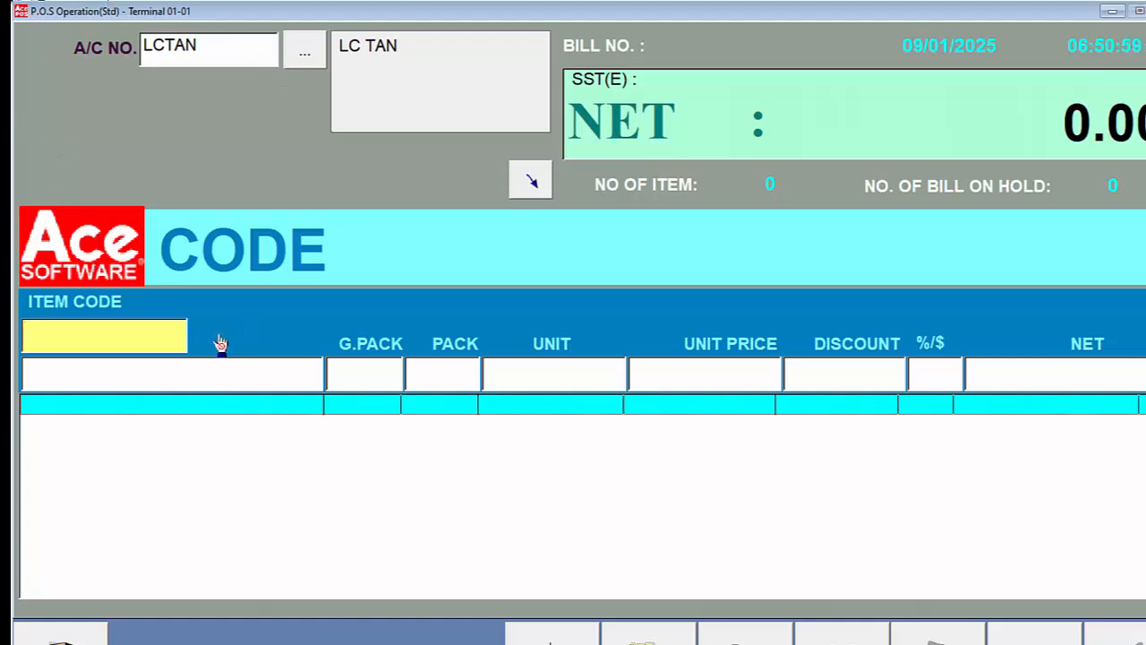
- Find the stock item NATOPHEROL DERMAL SPA 30s by barcode search and add it to the bill
double_click(159, 339)
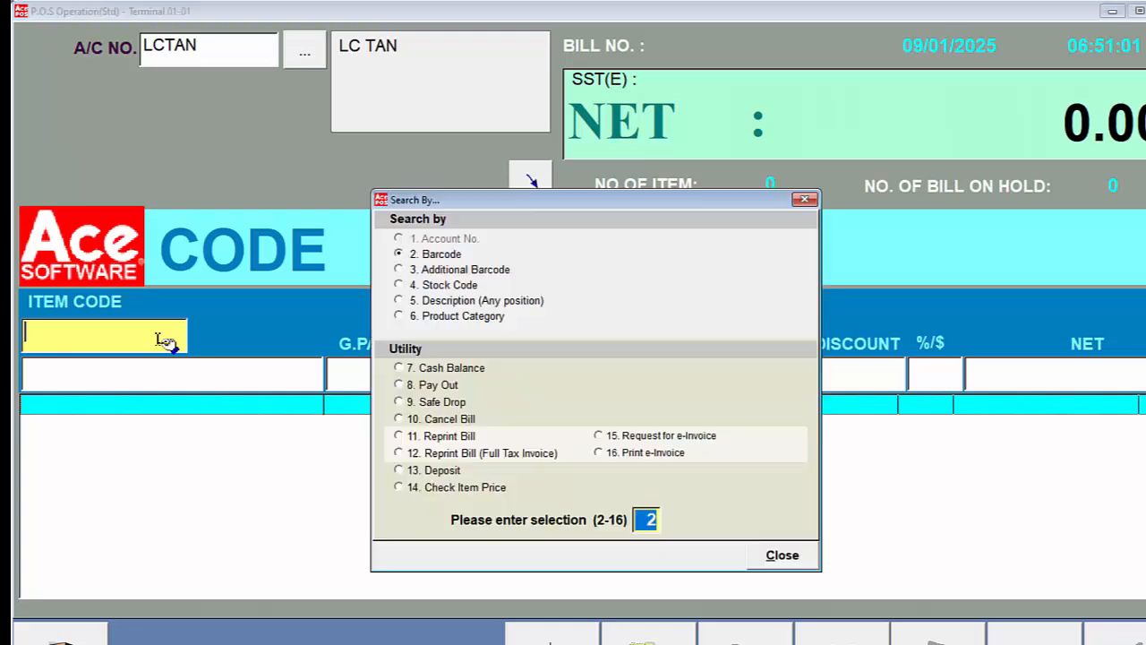
key("Return")
key("Down")
key("Down")
key("Down")
key("Down")
key("Down")
key("Down")
key("Down")
key("Down")
key("Down")
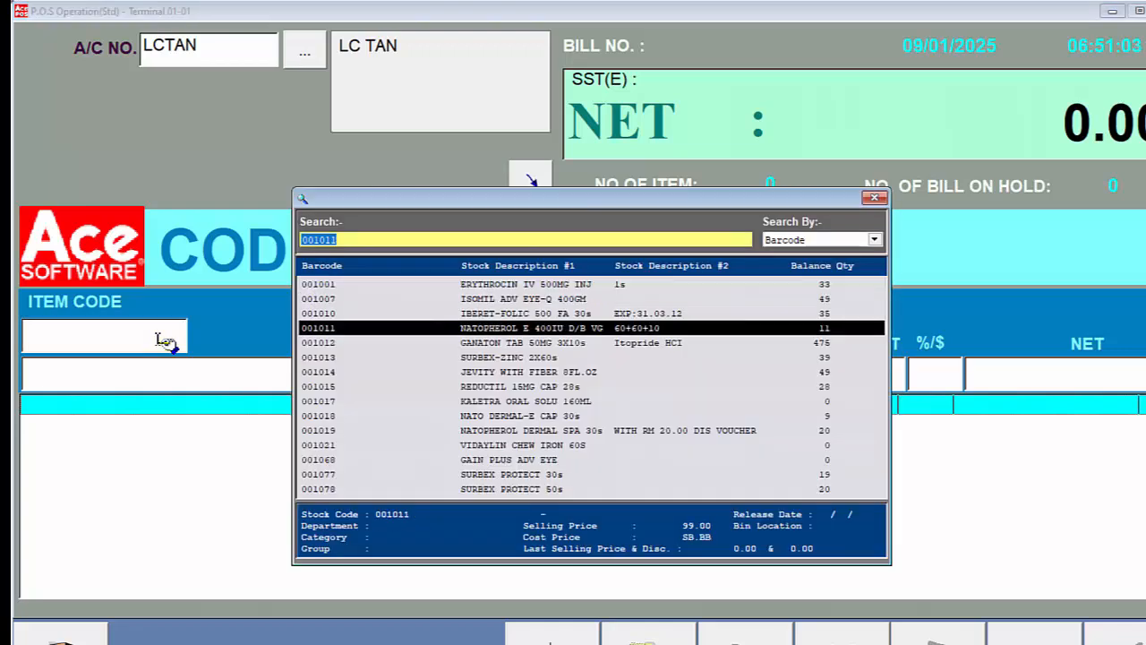
key("Down")
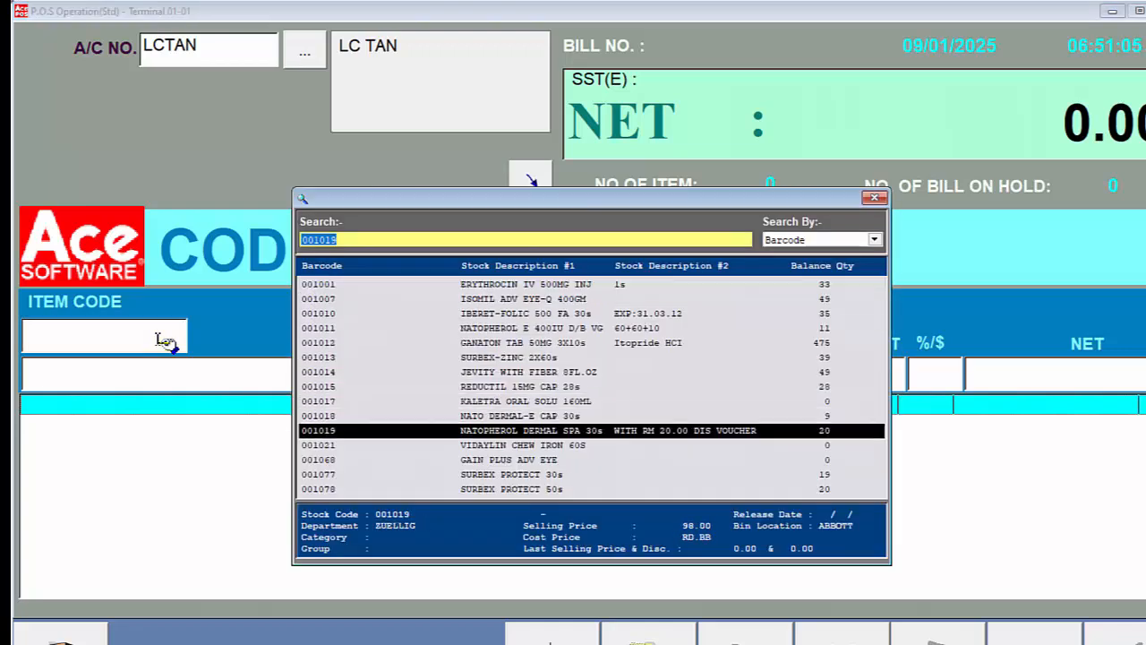
key("Return")
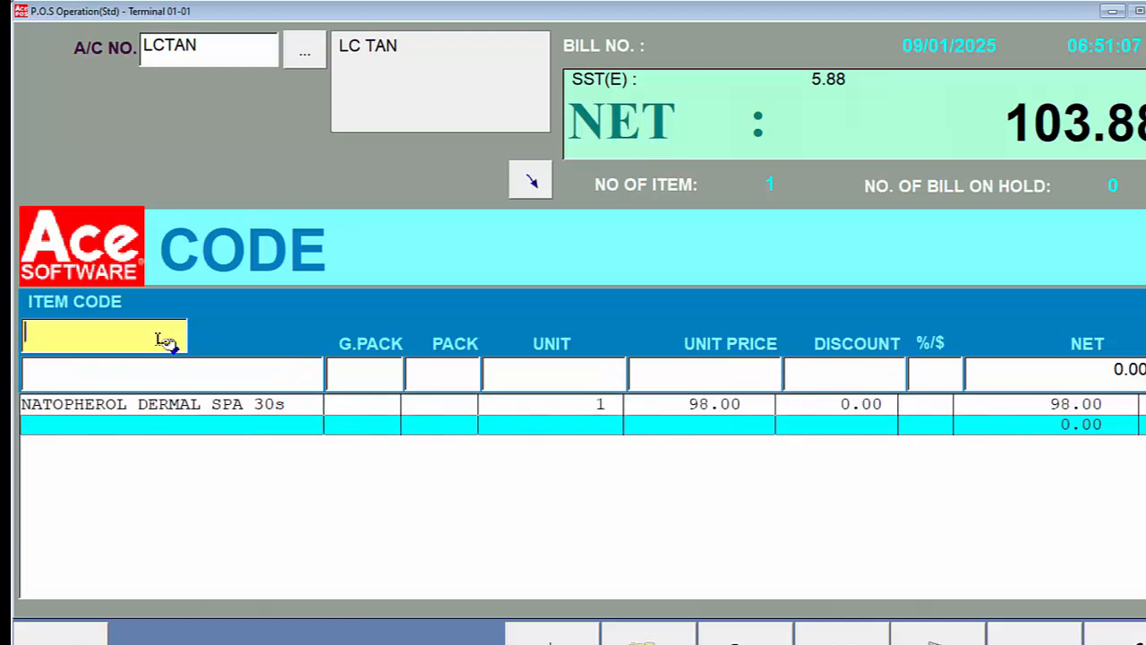
- Add the DOCTOR'S FEE item with code 100001 at a unit price of 100.00 and no discount
type("100000")
key("BackSpace")
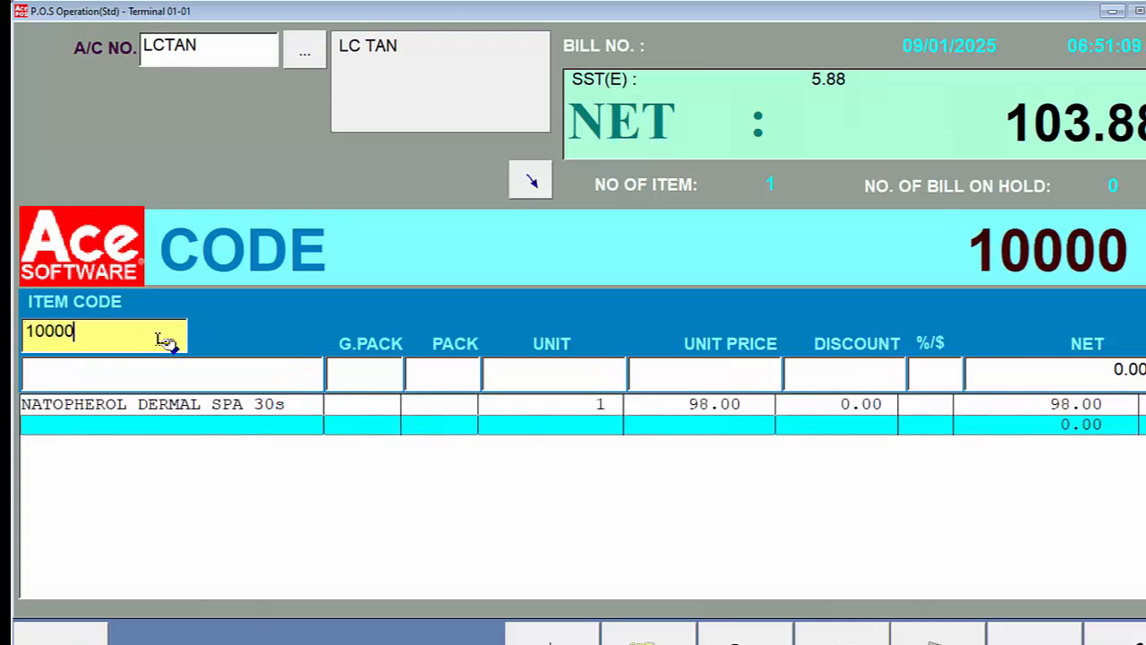
type("1")
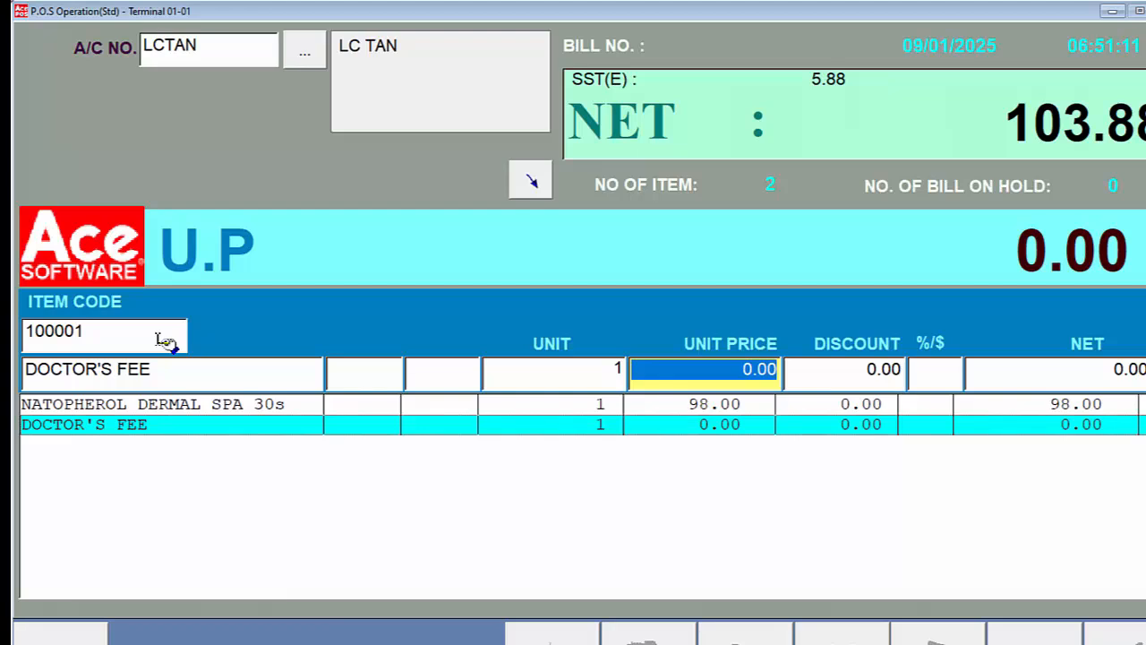
type("100")
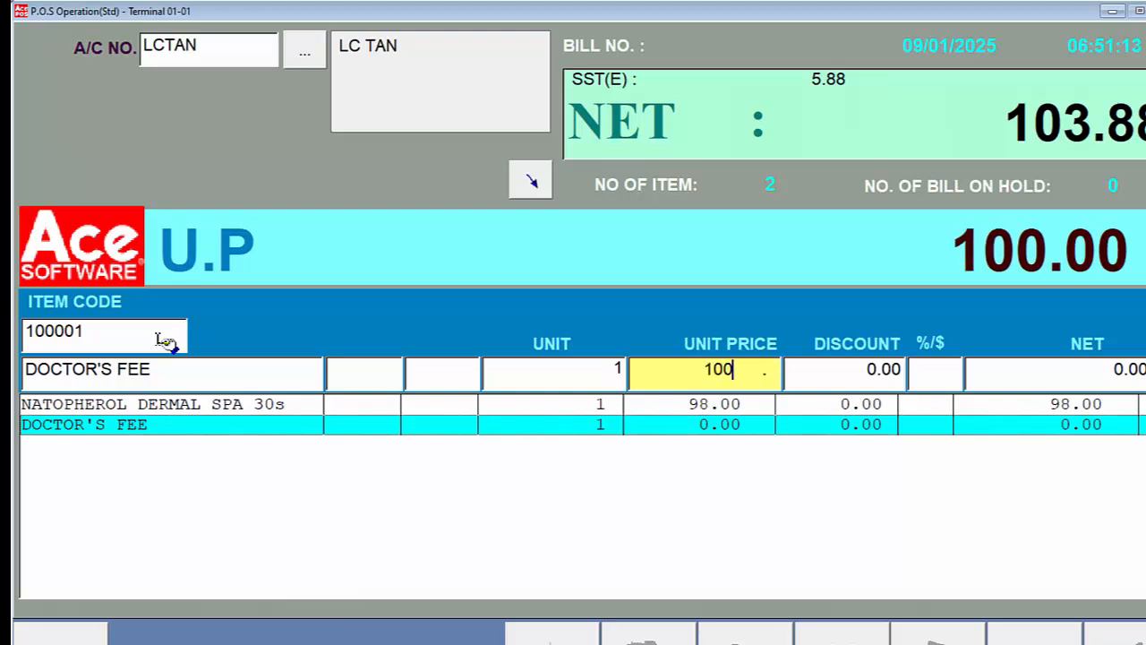
key("Return")
type("***")
key("Return")
- Pay the full bill amount of 209.90 by VISA, entering the card number and leaving the approval code blank
key("Return")
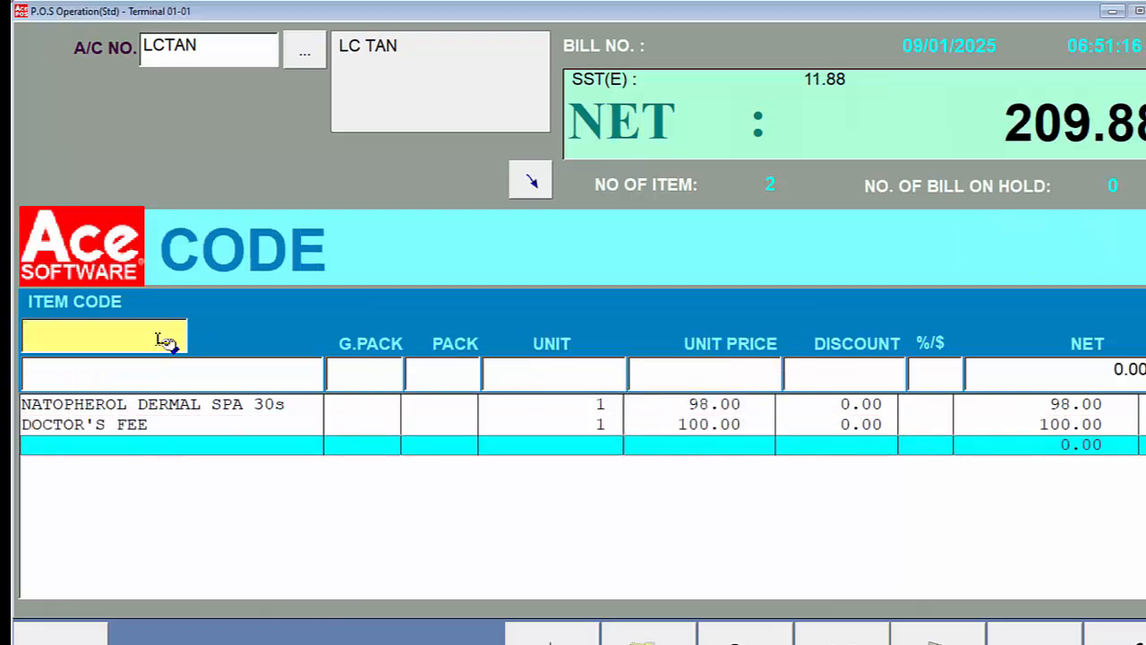
key("Return")
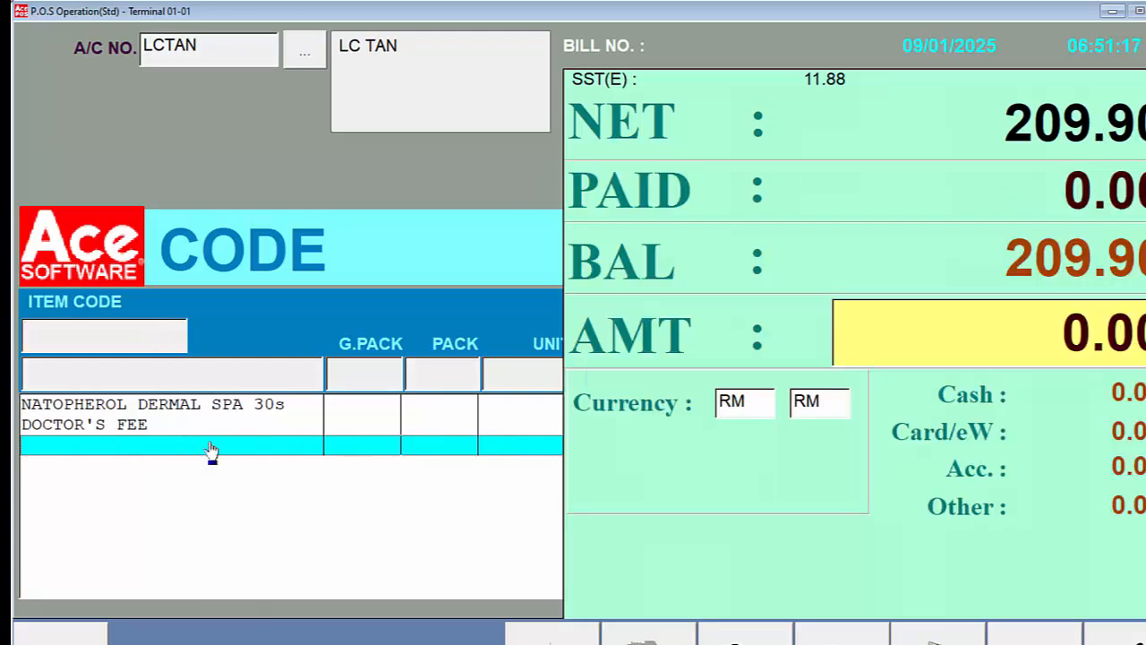
left_click(843, 636)
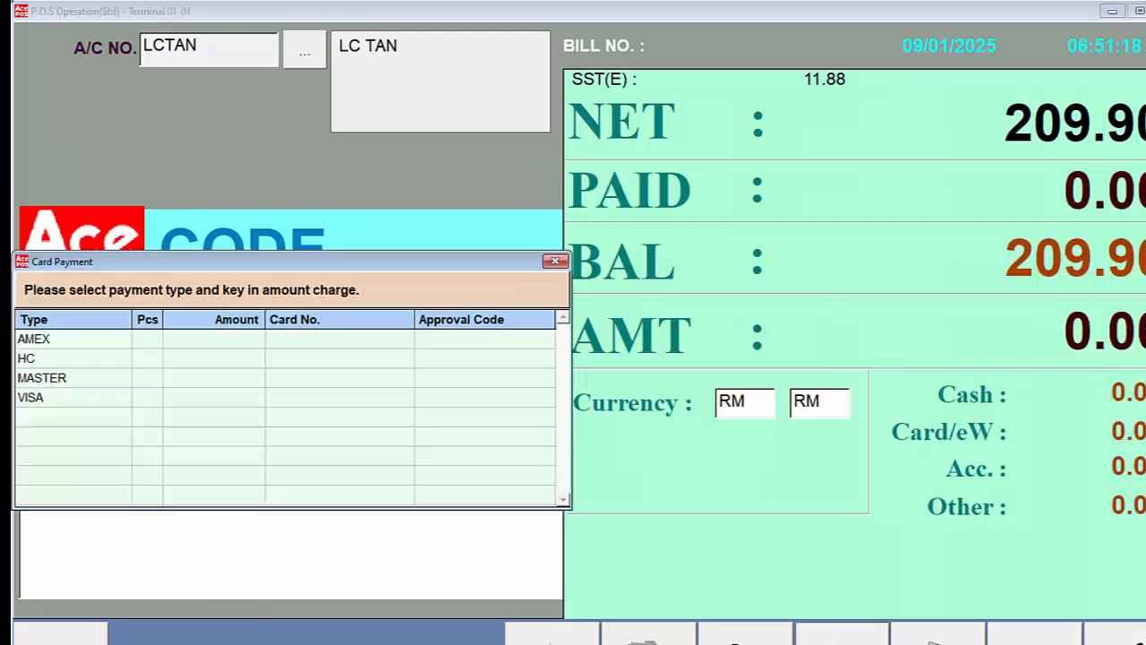
left_click(190, 398)
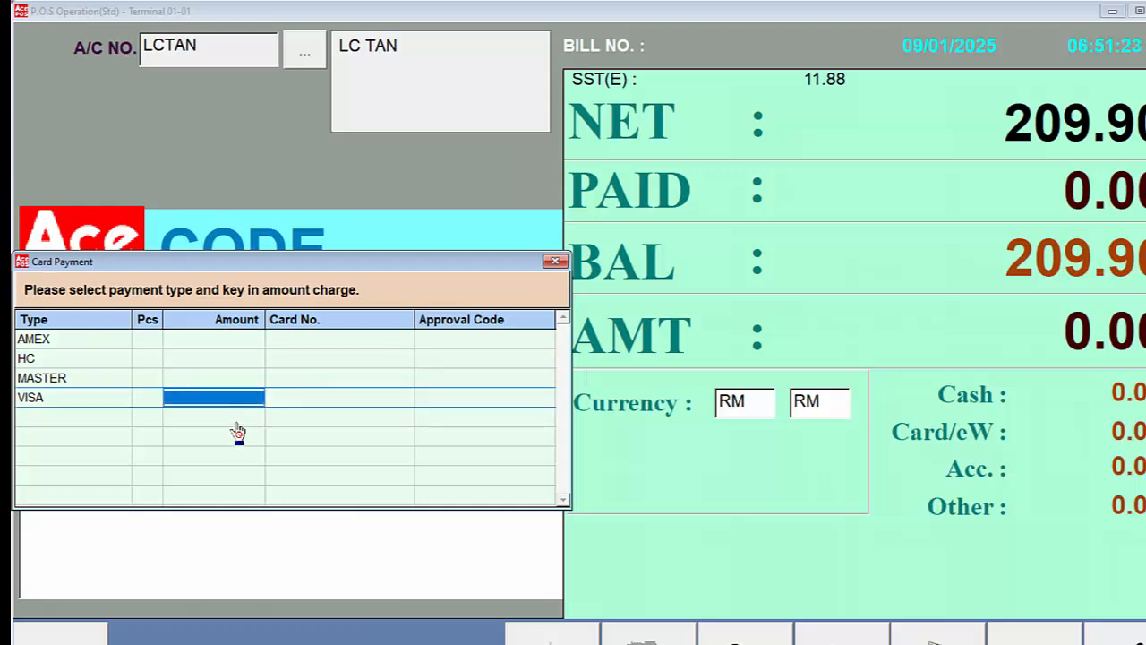
key("Return")
type("1234")
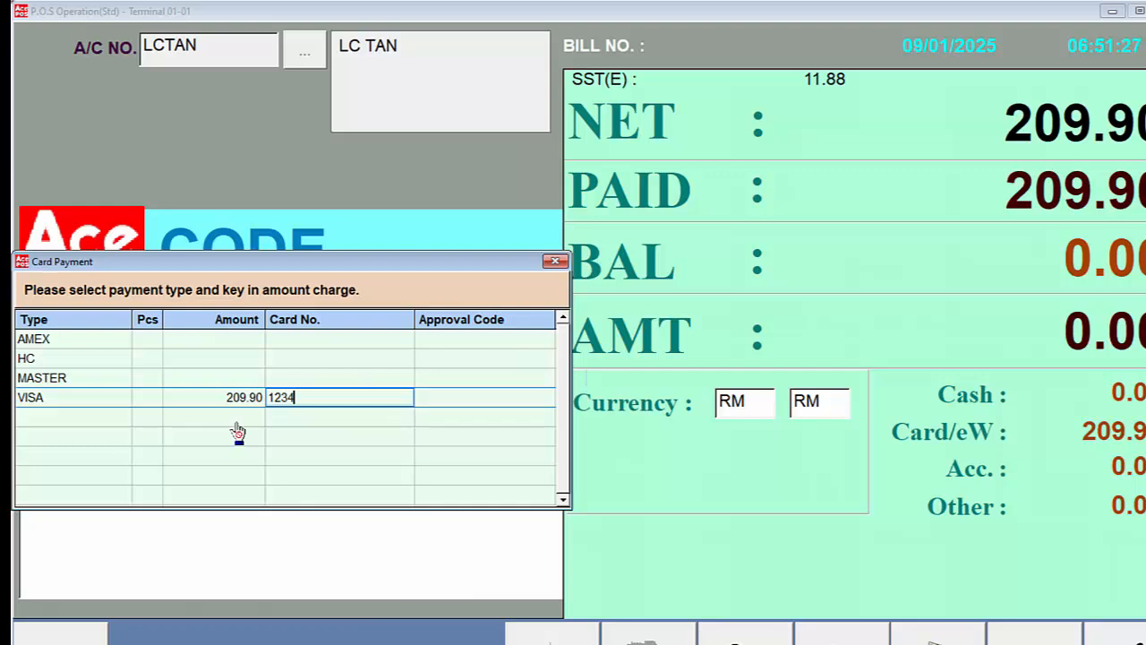
key("Return")
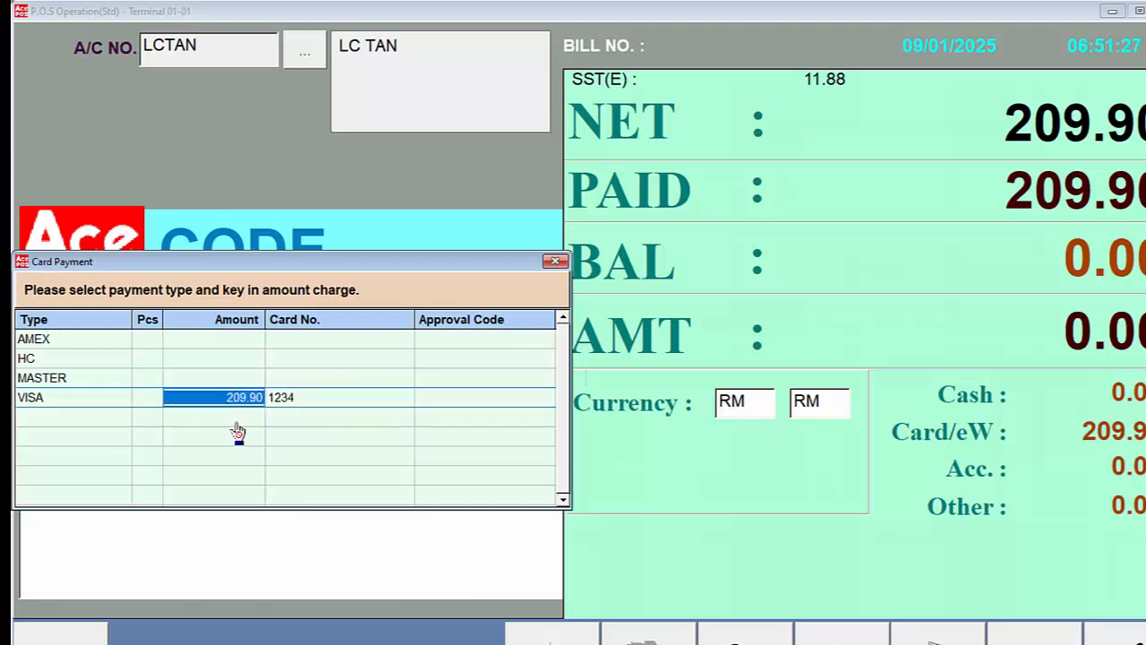
key("Return")
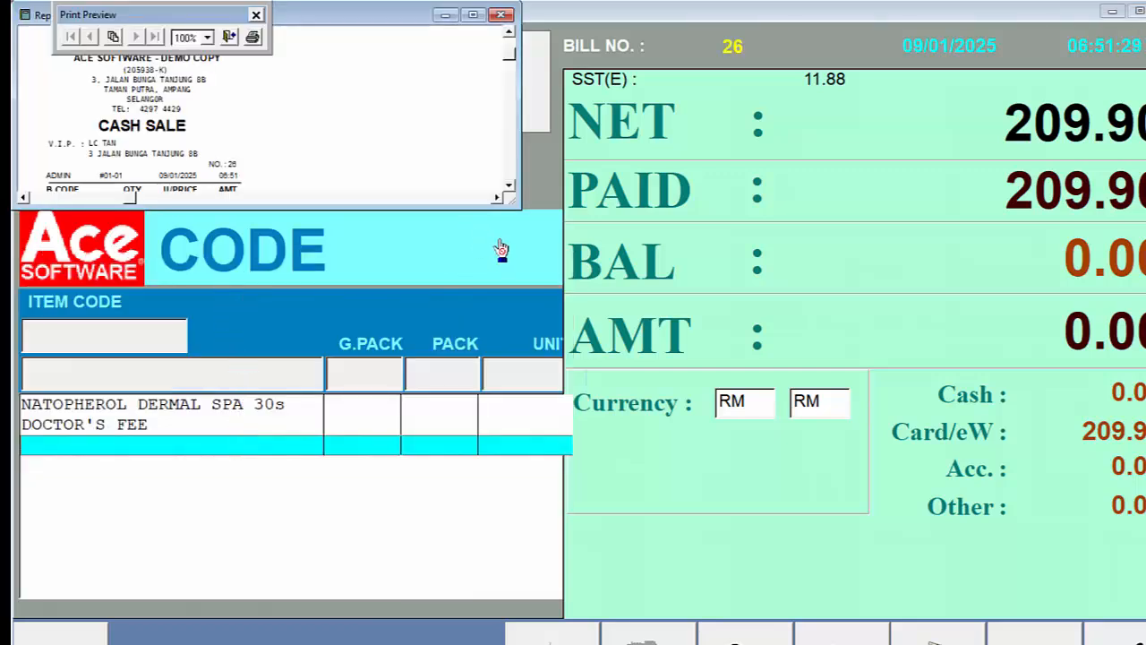
- Enlarge the cash sale receipt preview to review it, and close it to finish the bill
left_click_drag(512, 203, 293, 441)
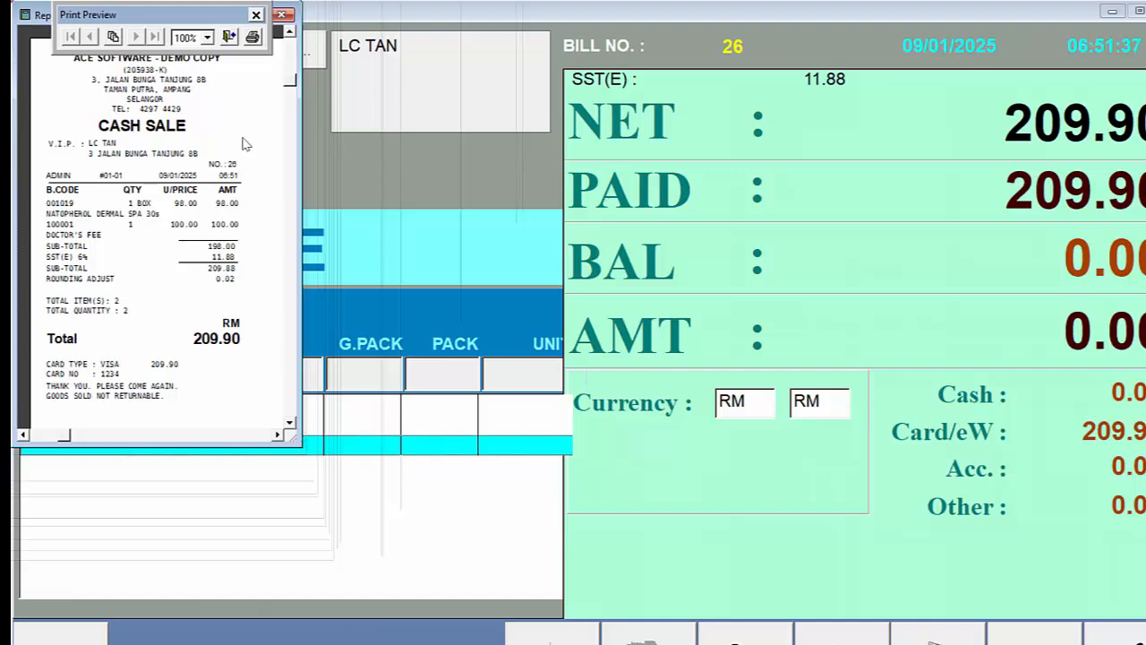
left_click(230, 38)
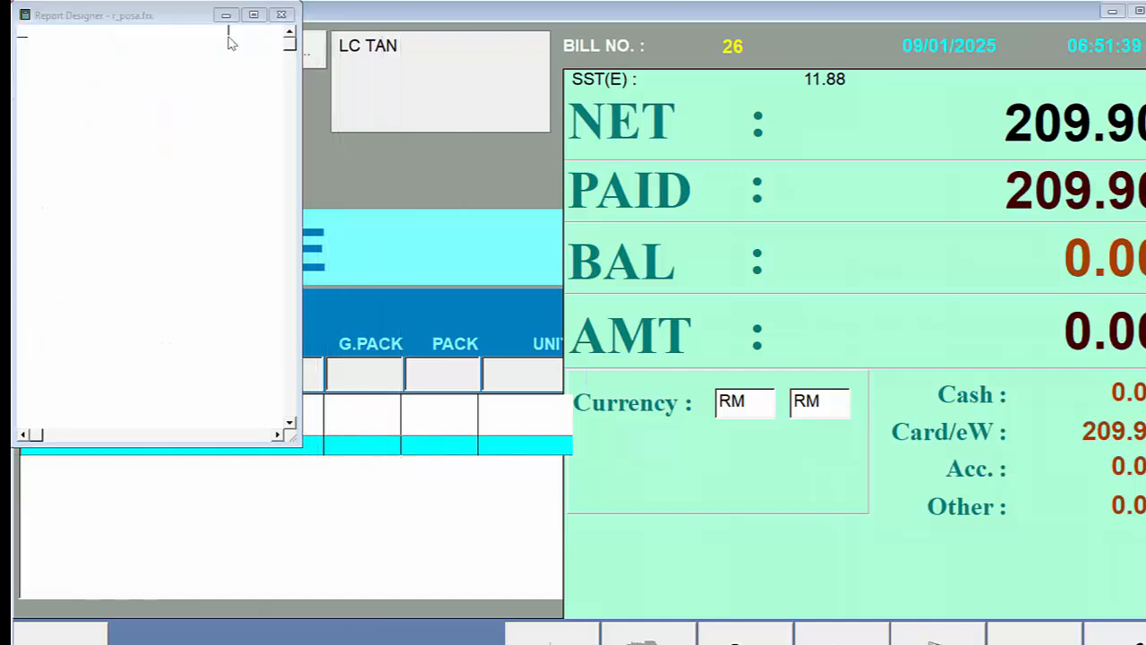
left_click(646, 389)
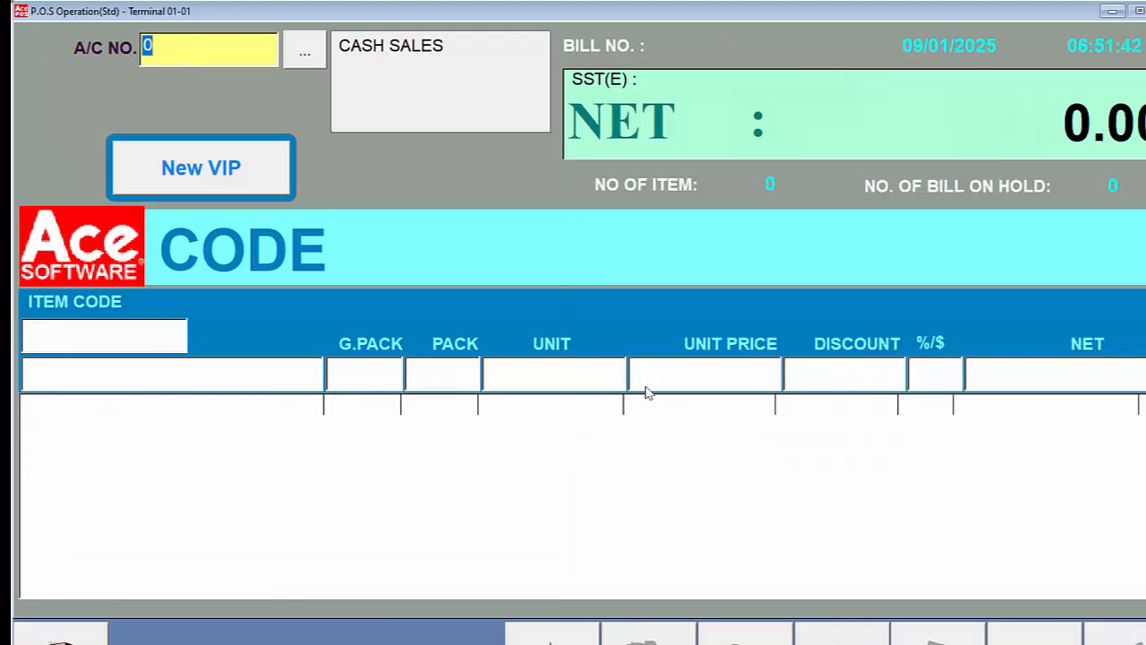
- Run option 15, Request for e-Invoice, on bill 26 and enlarge its receipt preview
key("Return")
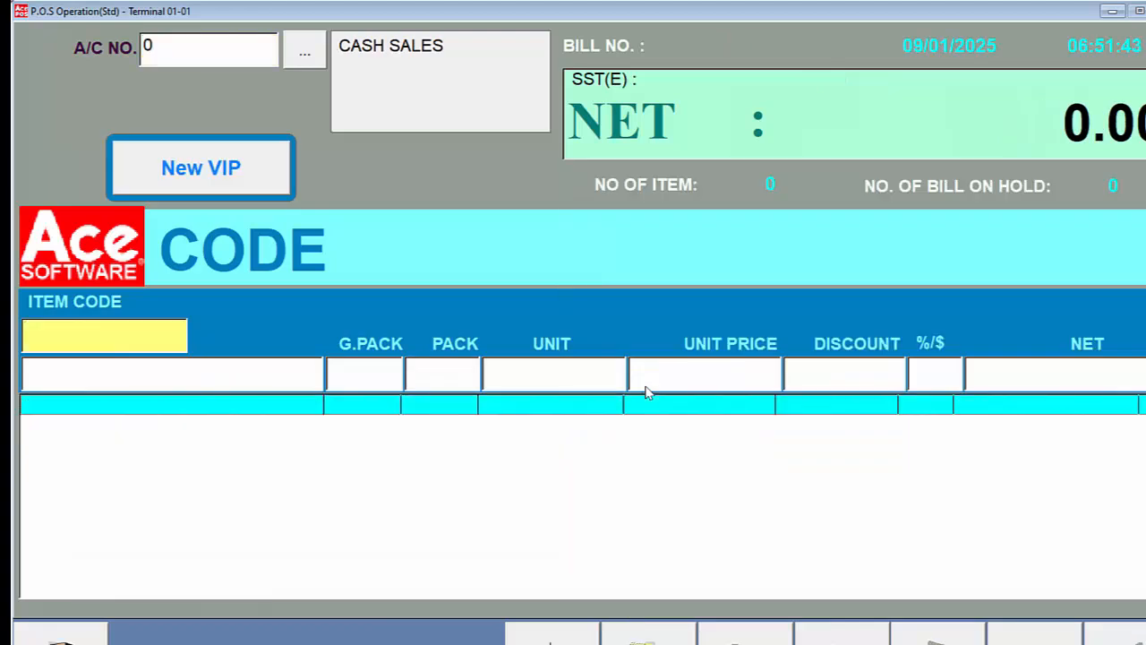
key("F1")
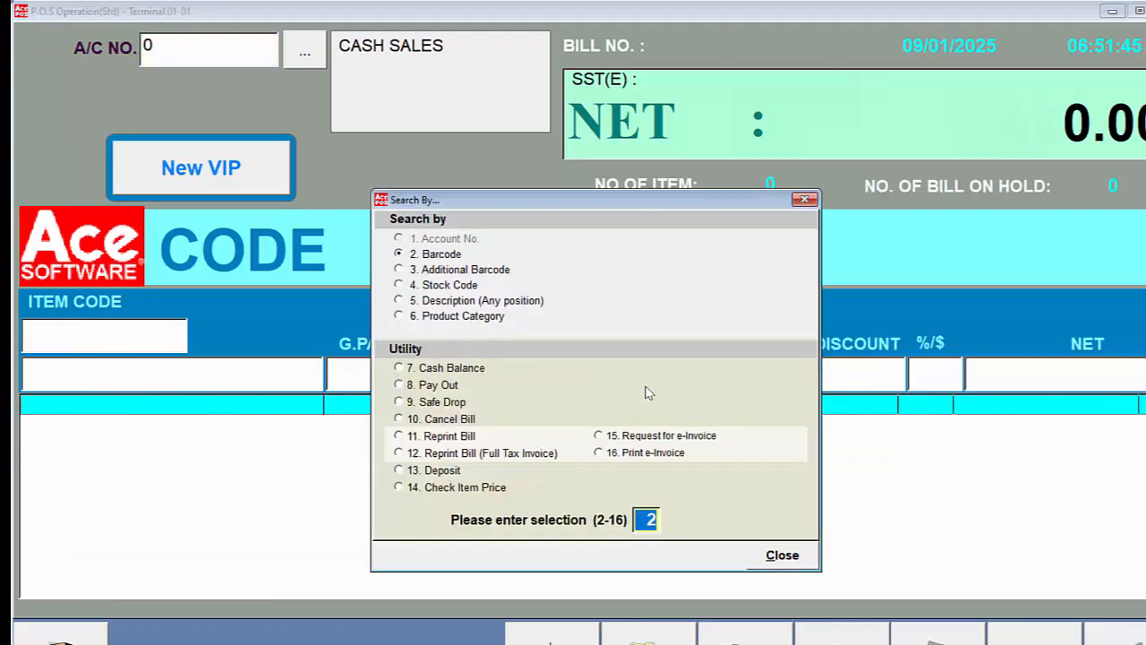
type("15")
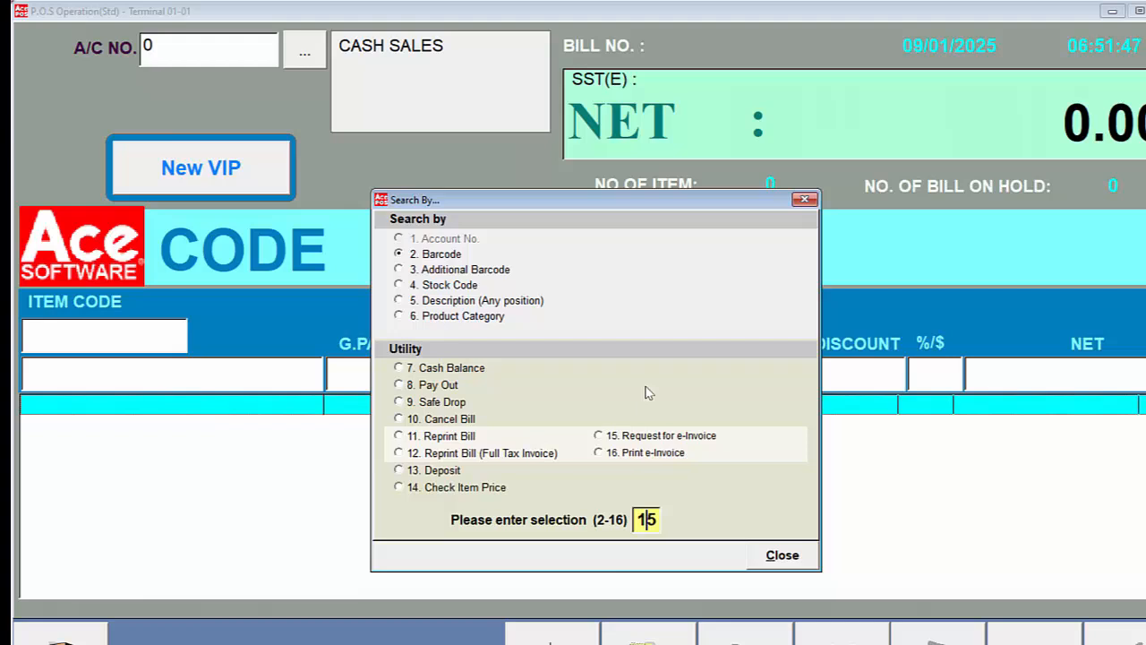
key("Return")
key("Return")
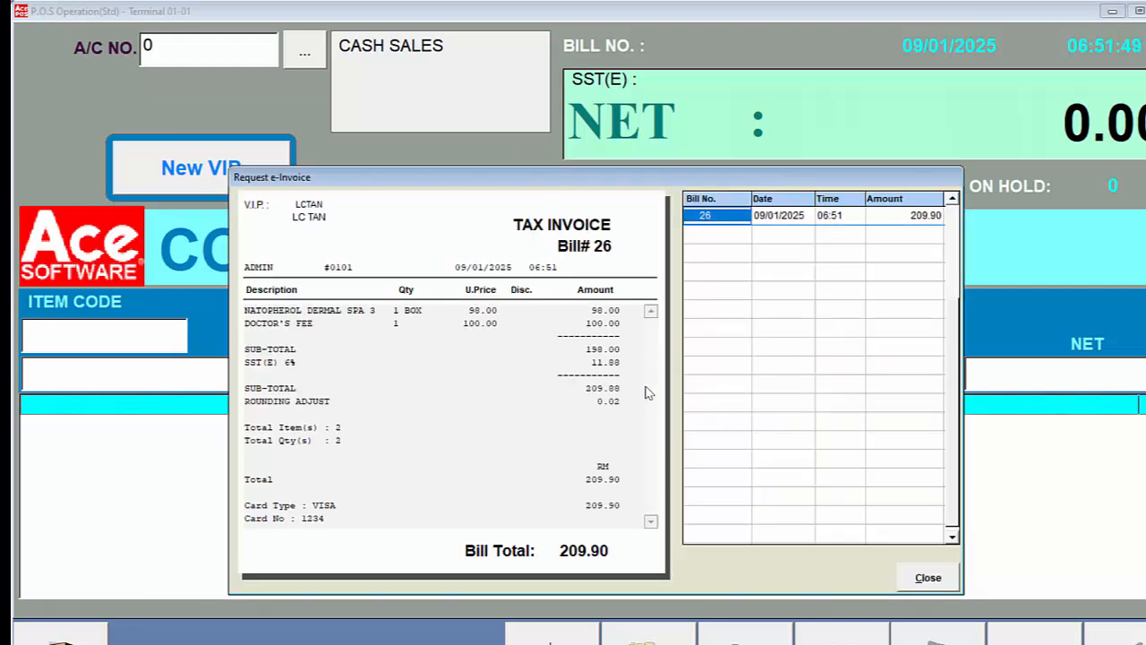
key("Return")
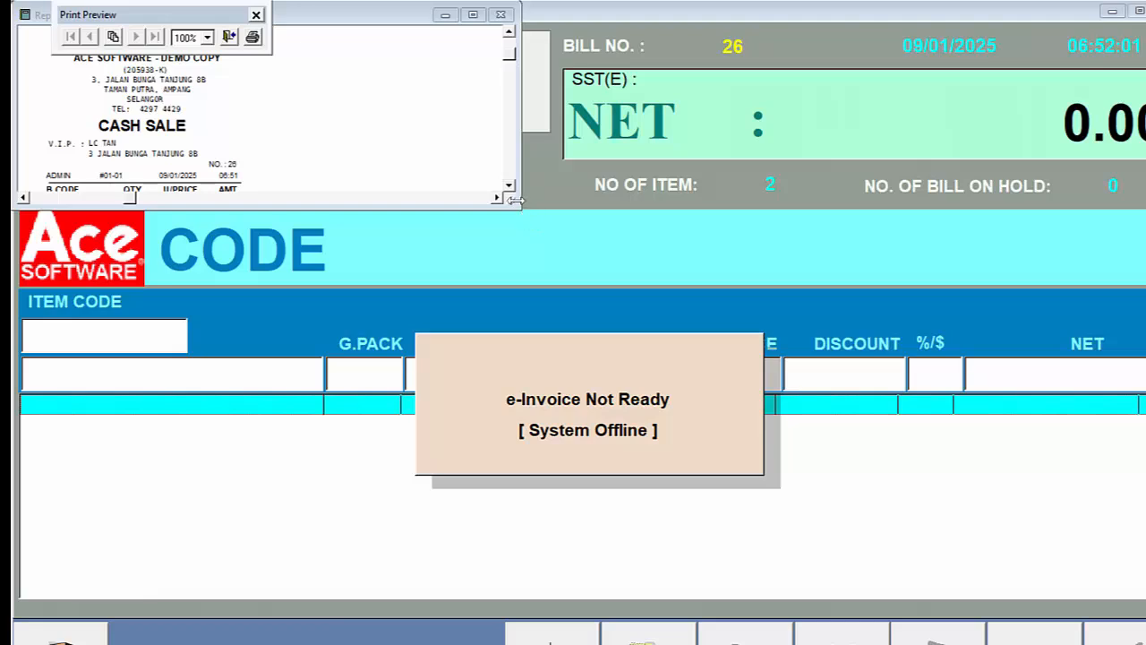
left_click_drag(515, 201, 310, 618)
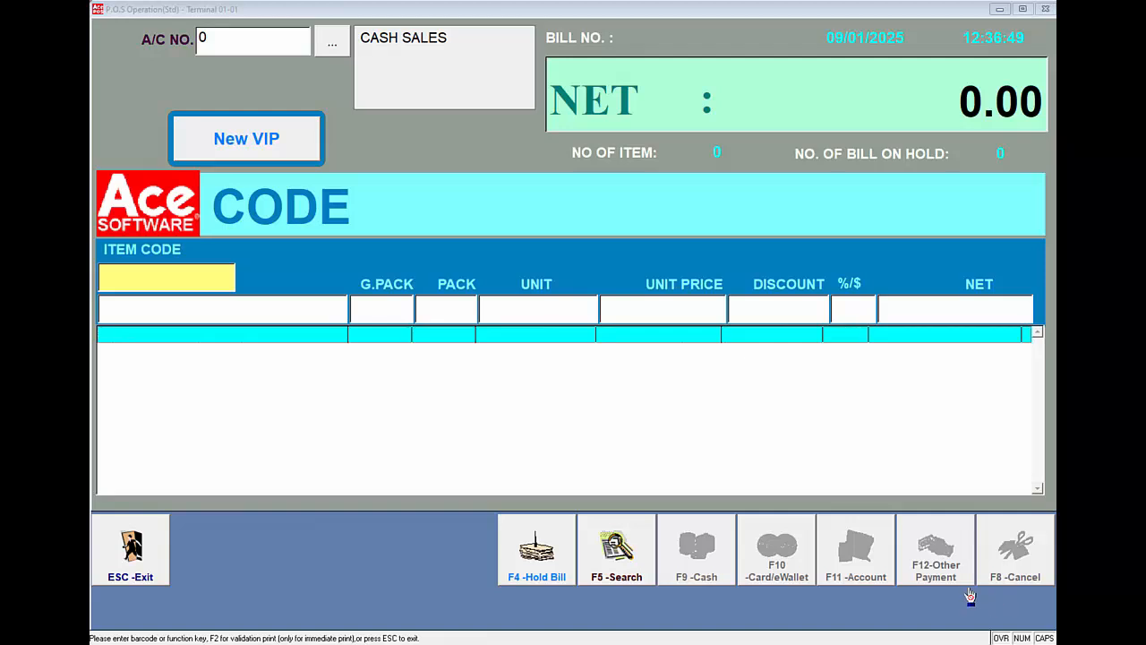
- Run option 15, Request for e-Invoice, for bill 31 and enlarge the receipt preview to include the QR code
left_click(204, 282)
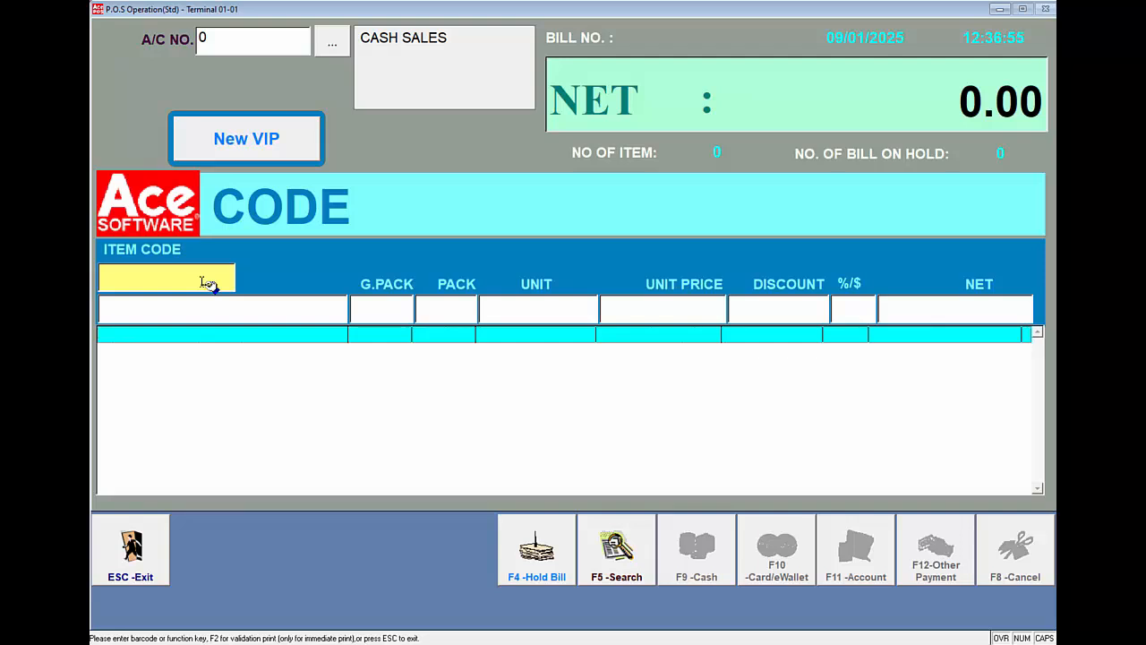
key("F5")
type("15")
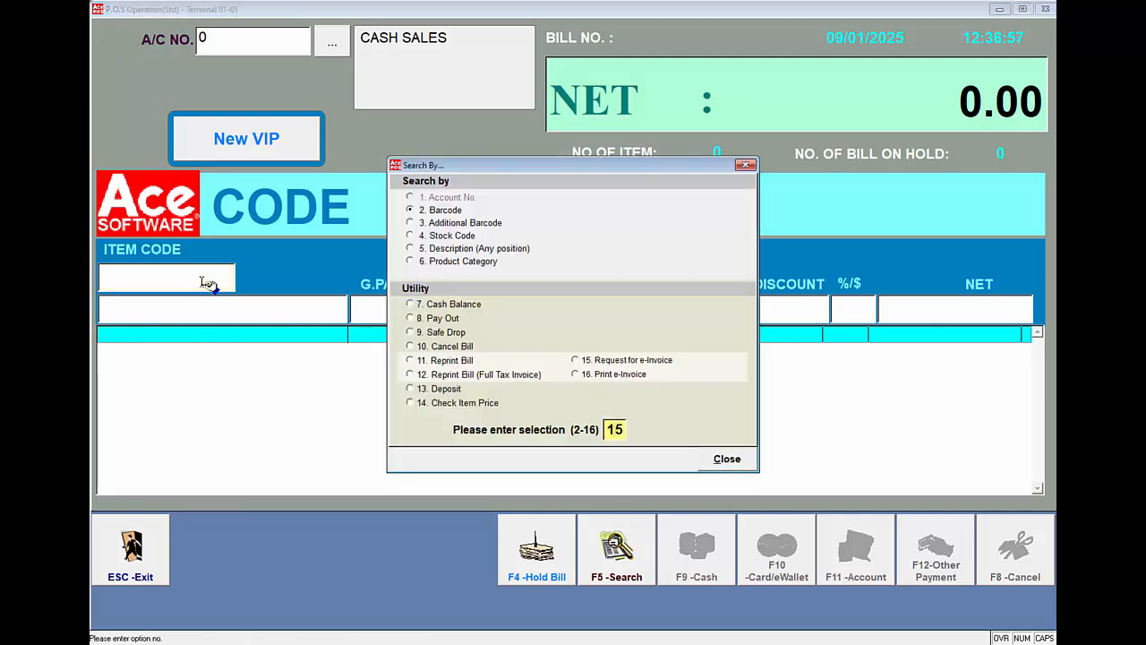
key("Return")
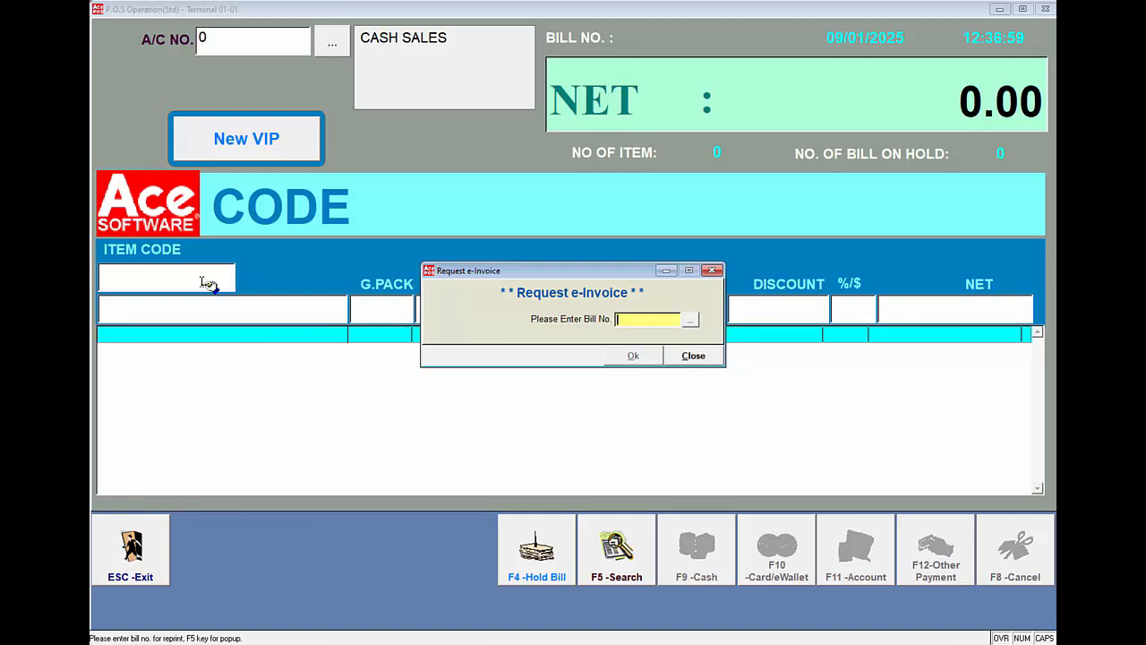
type("31")
key("Return")
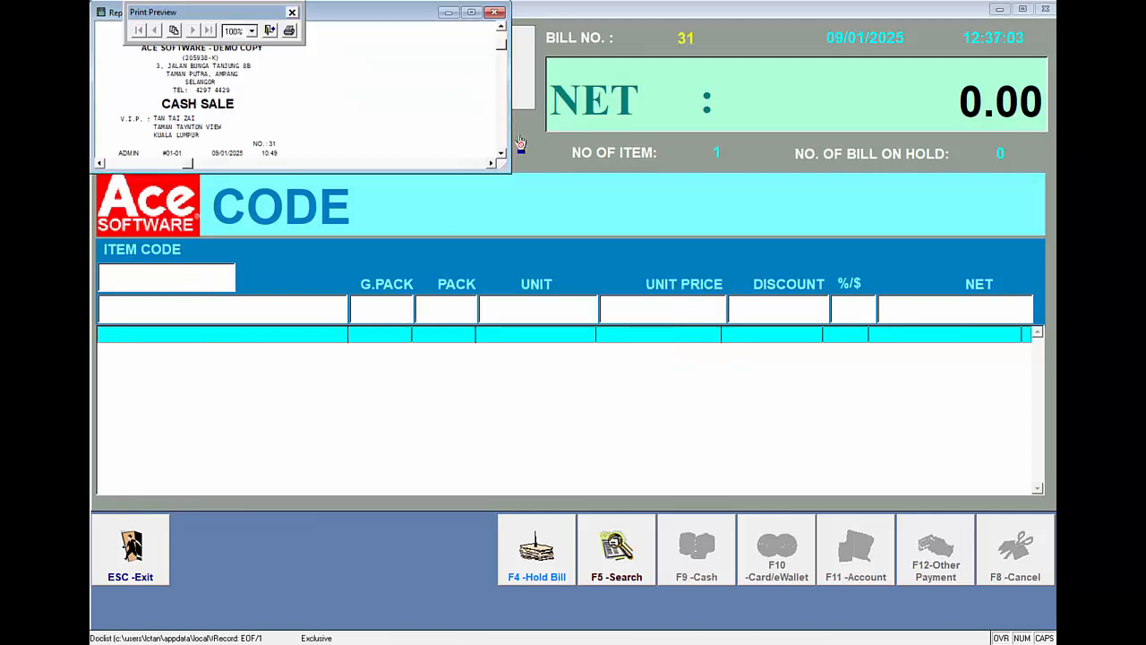
left_click_drag(506, 170, 370, 498)
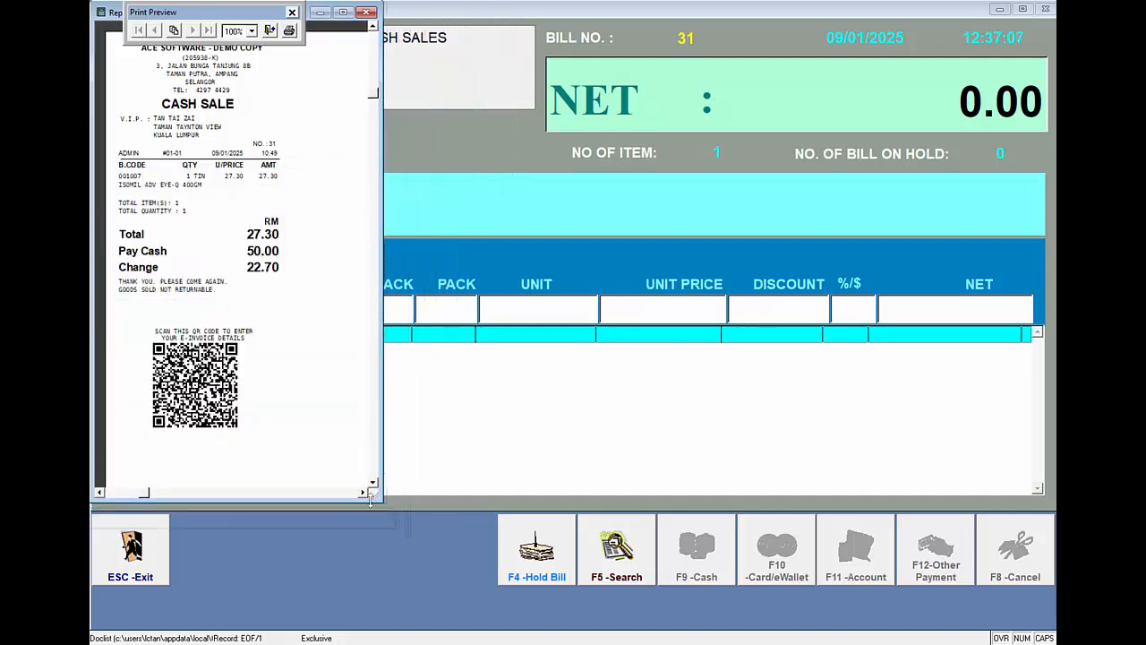
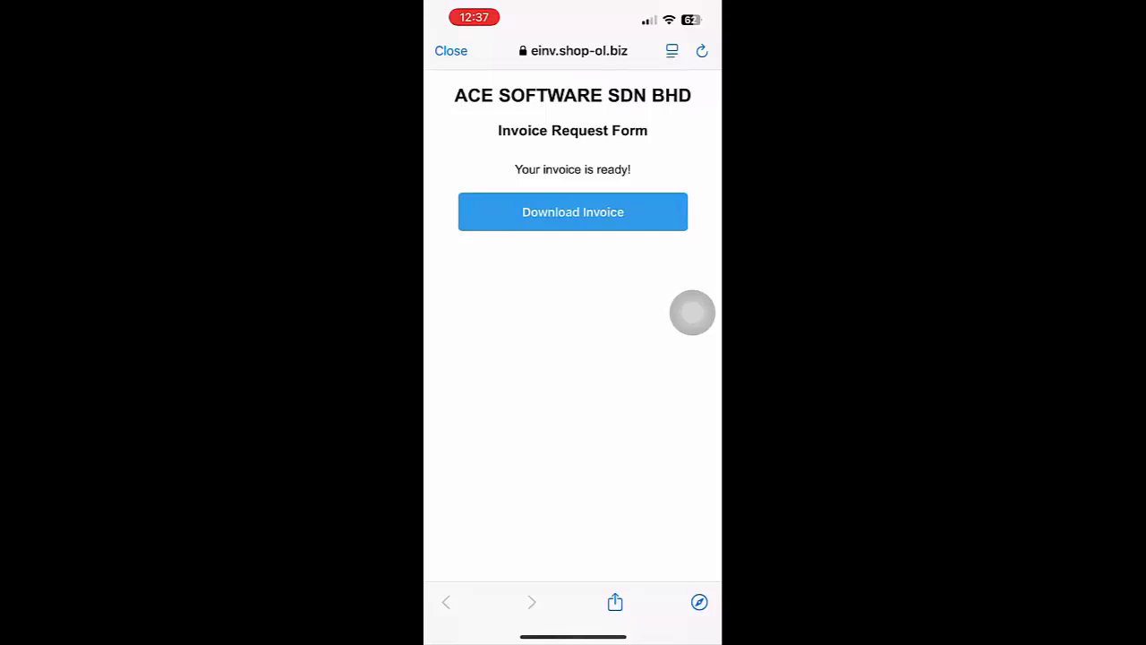
- Download the ready invoice from the Invoice Request Form and review the invoice's validation details on the MyInvois portal
left_click(573, 212)
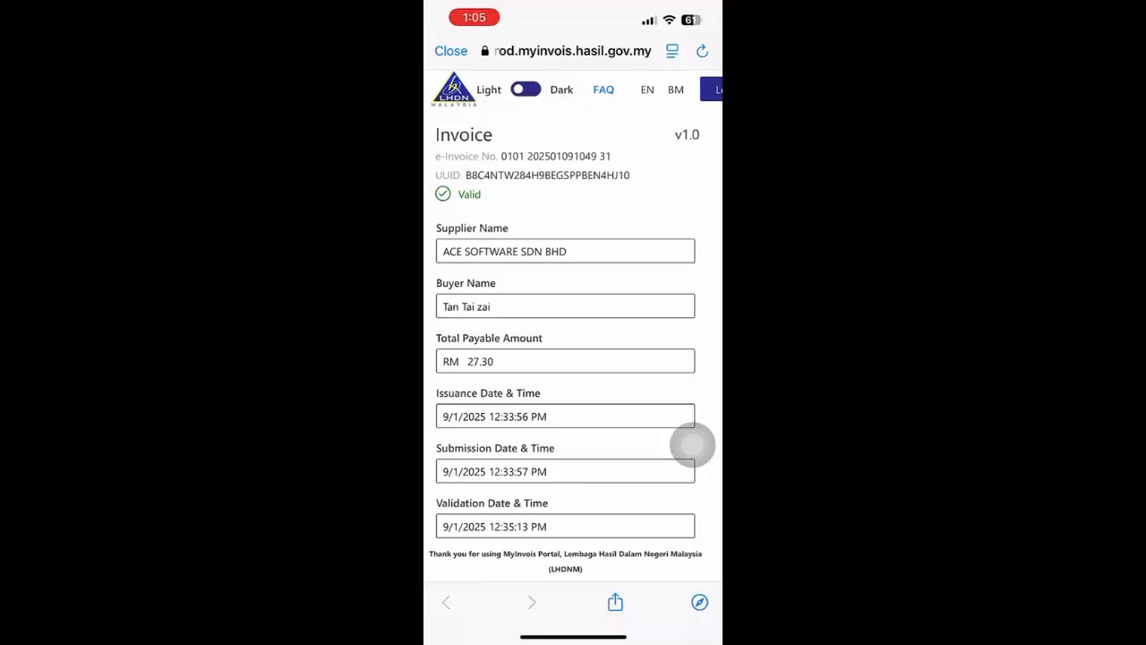
scroll(573, 358, "down", 2)
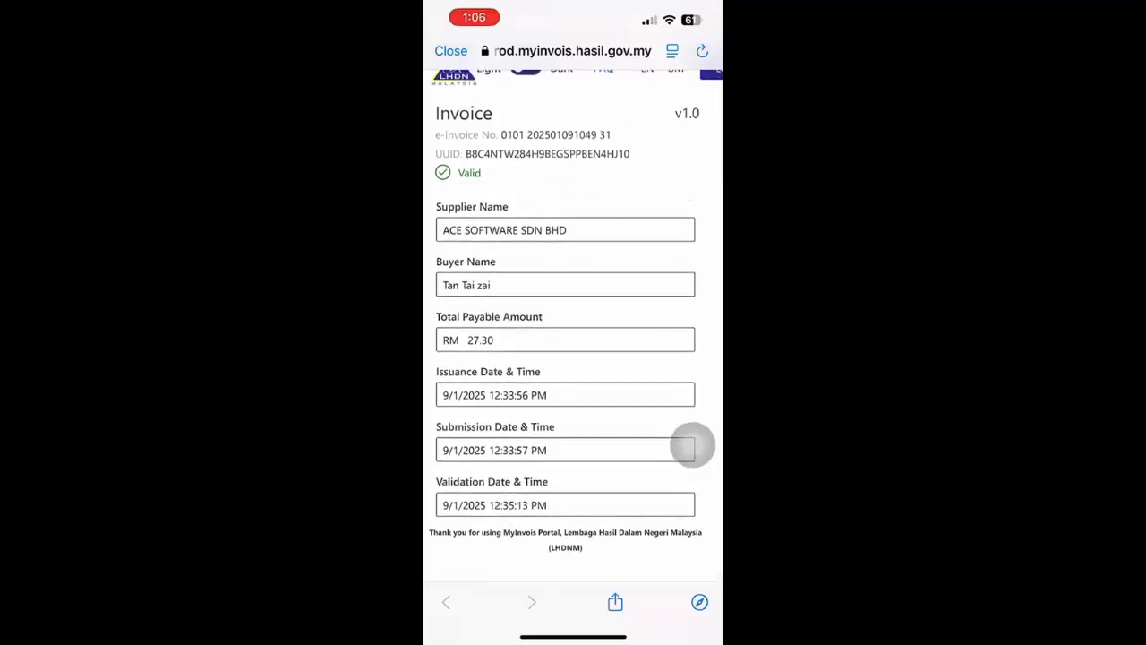
scroll(573, 358, "down", 1)
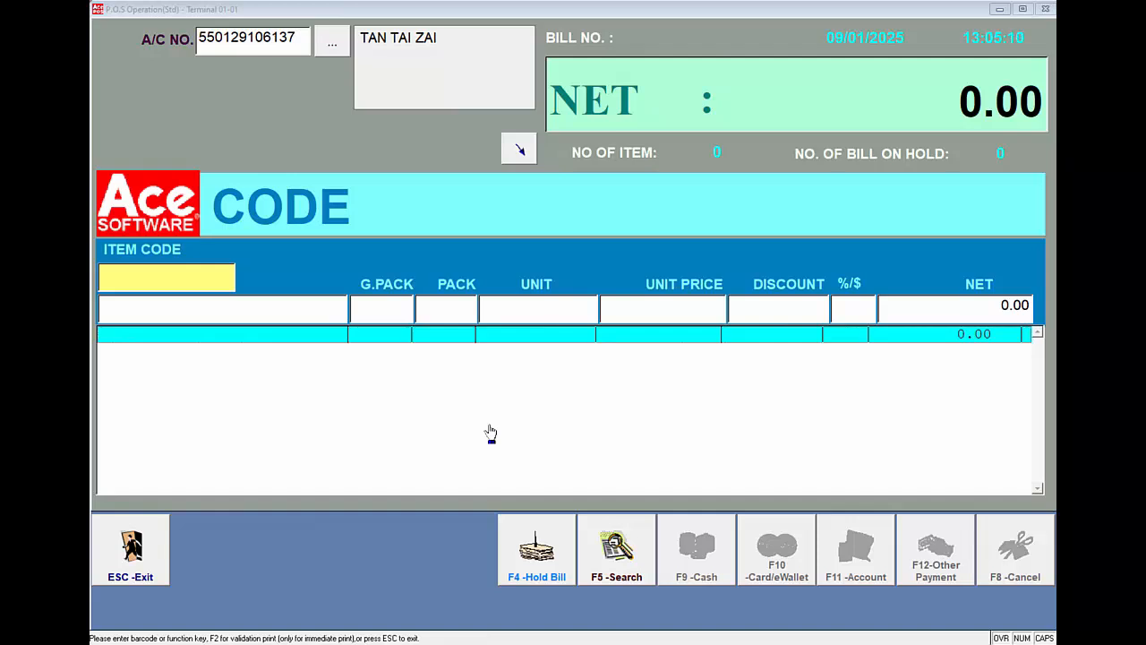
- Run option 16, Print e-Invoice, for bill 31 and enlarge its print preview
left_click(200, 282)
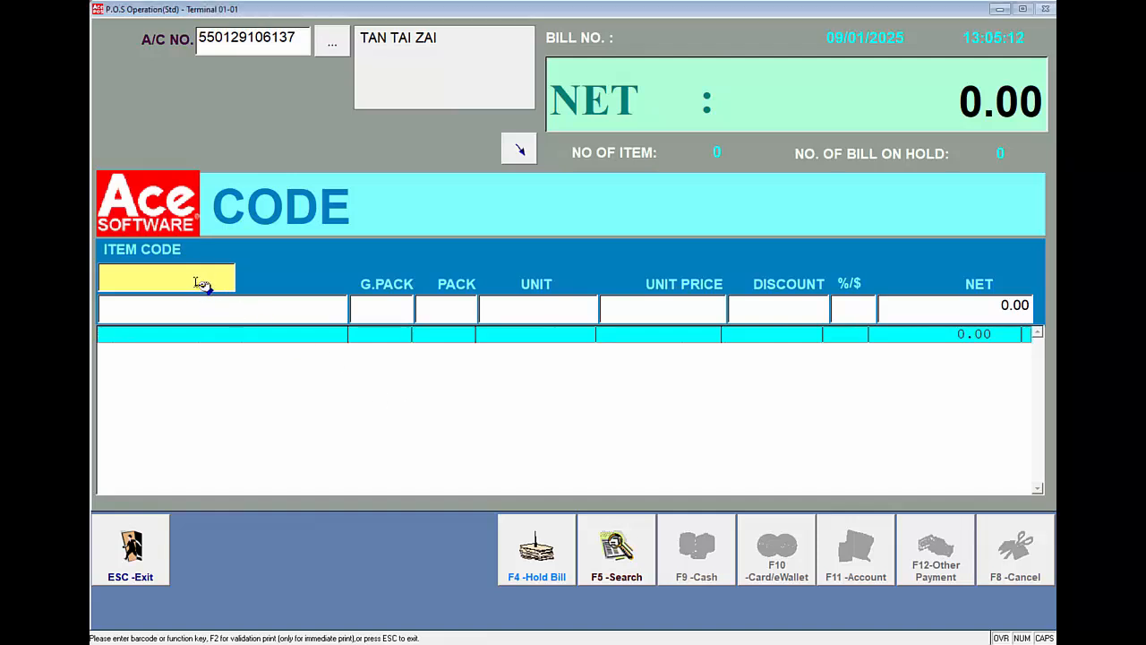
key("F5")
type("16")
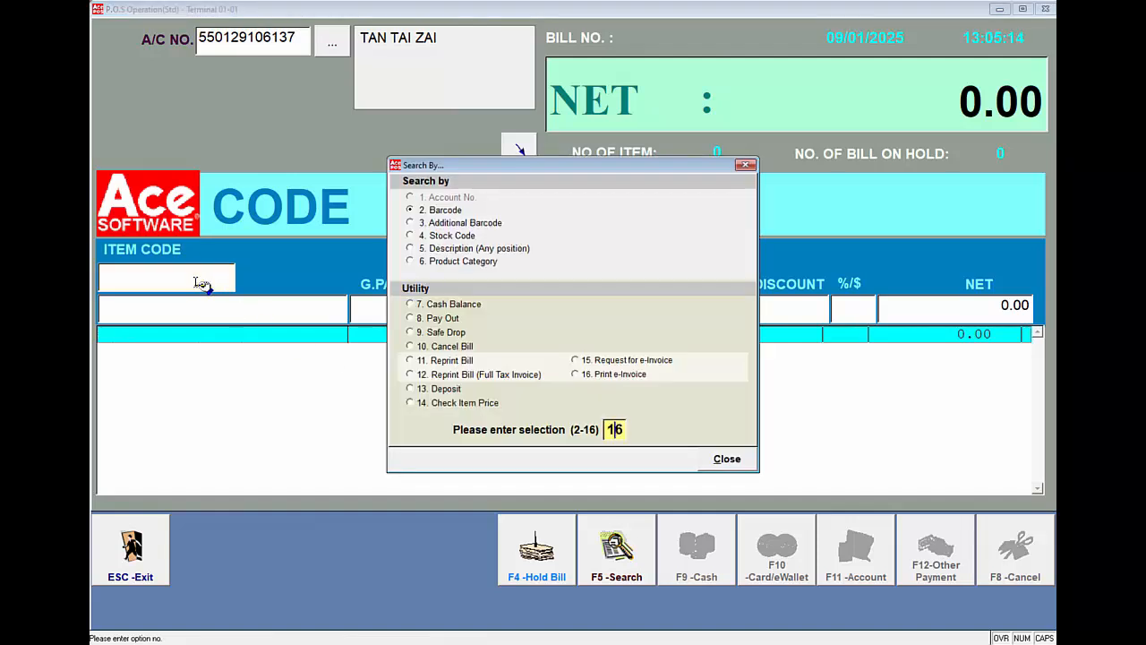
key("Return")
type("31")
key("Return")
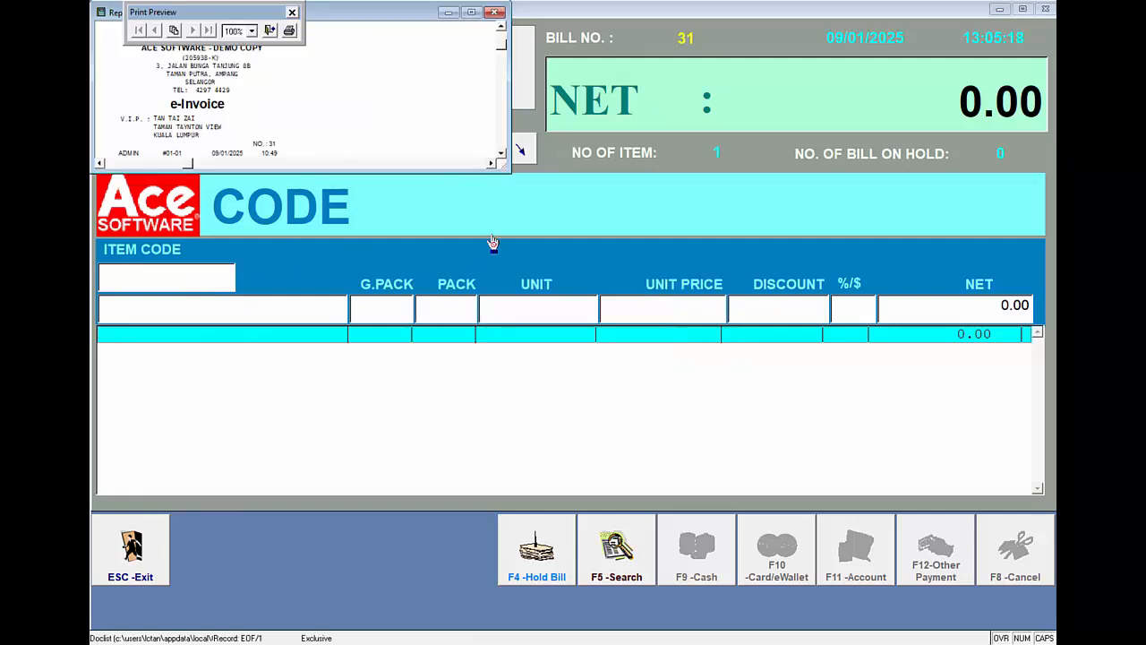
left_click_drag(507, 169, 326, 484)
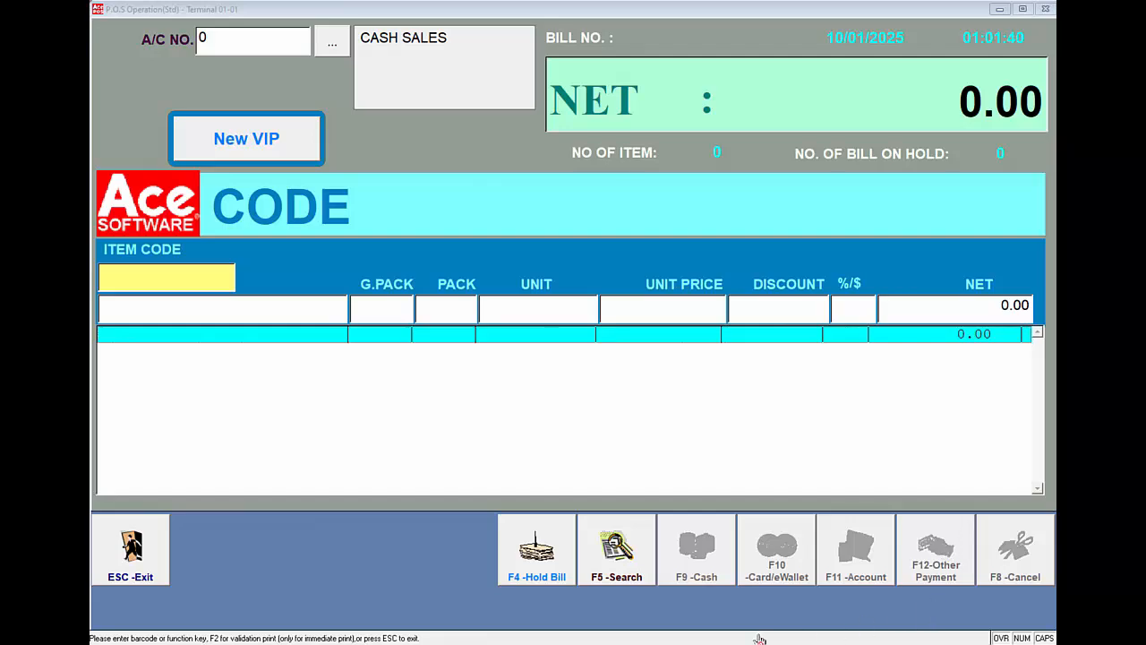
- Run option 10, Cancel Bill, and bring up the list of bills to return or cancel with the bill number left blank
left_click(167, 279)
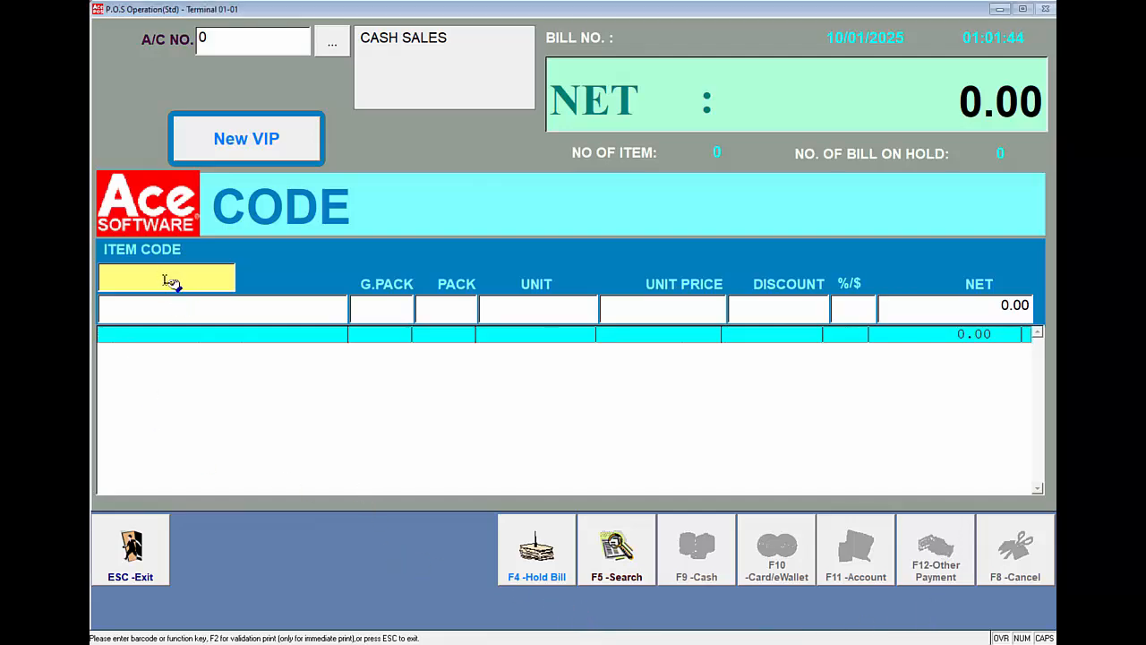
key("F5")
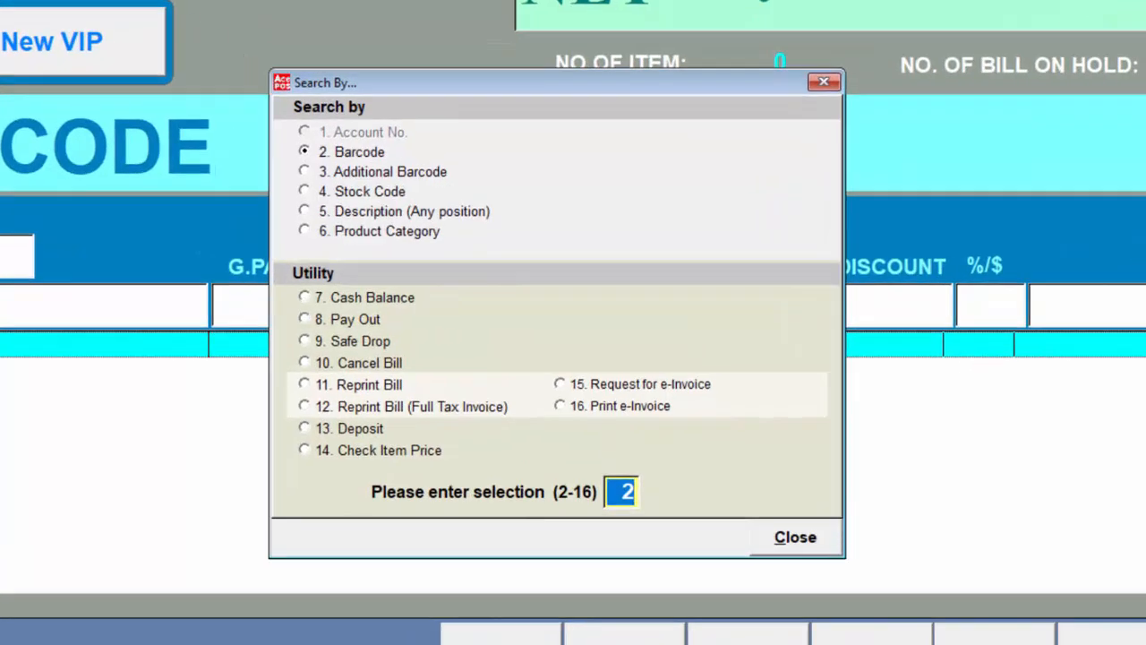
type("10")
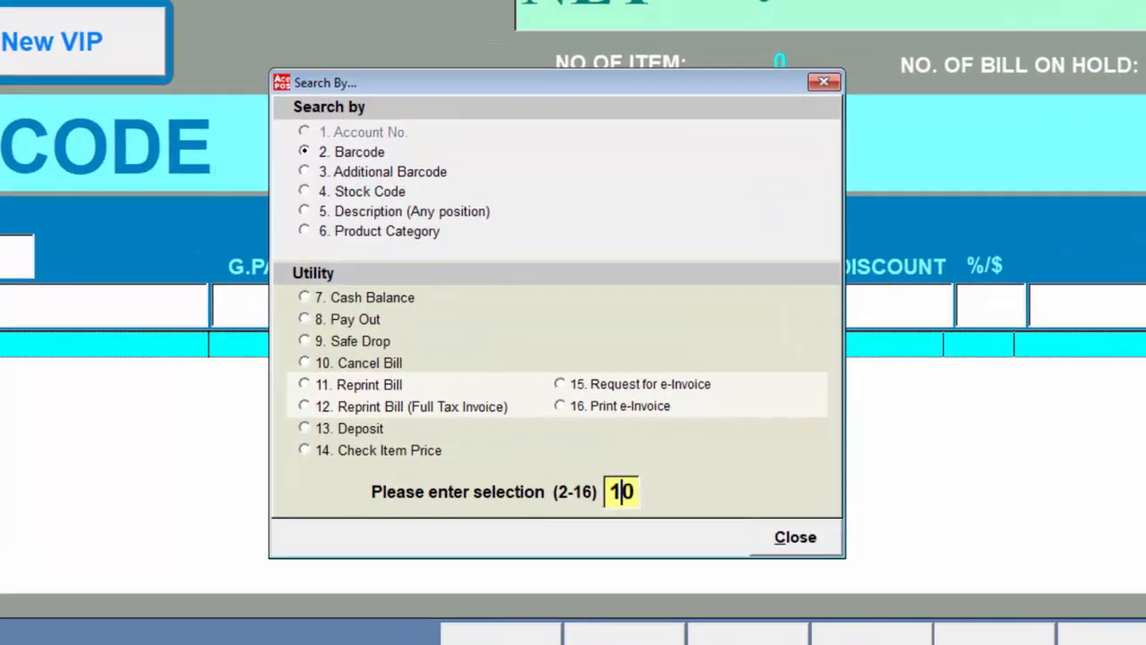
key("Return")
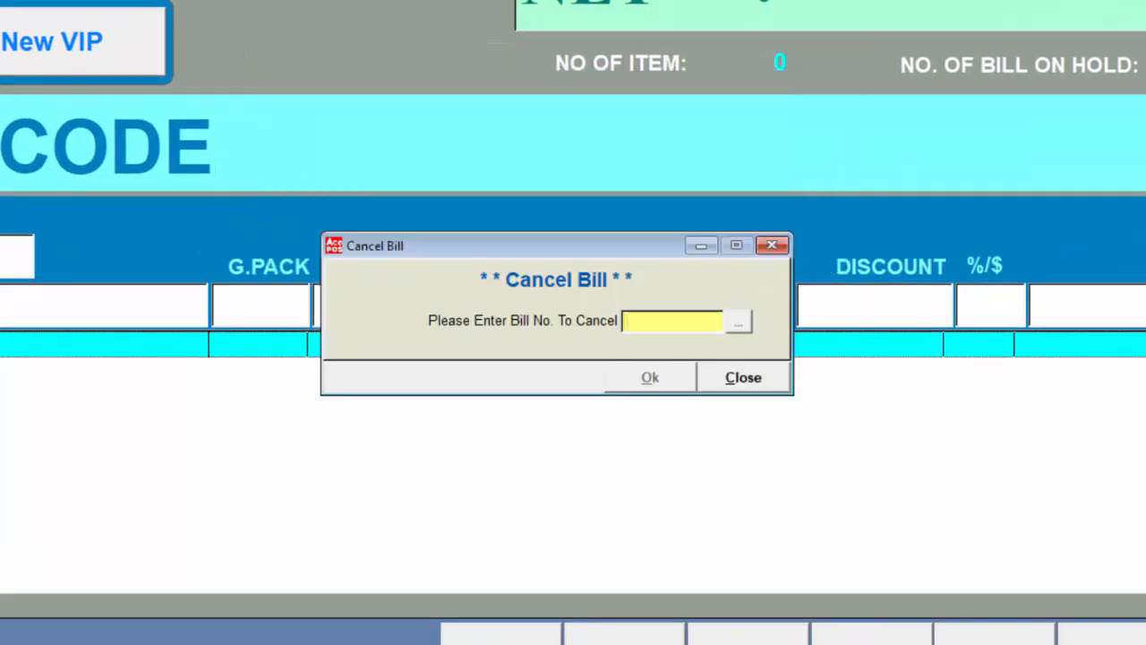
type("1")
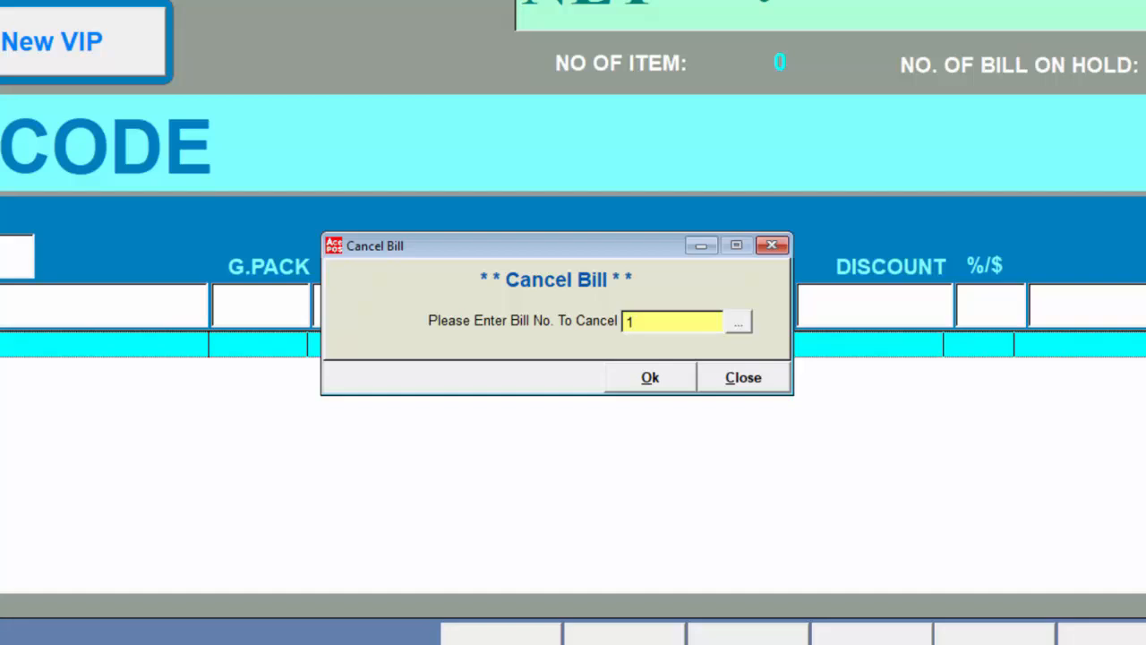
key("BackSpace")
key("Return")
key("Return")
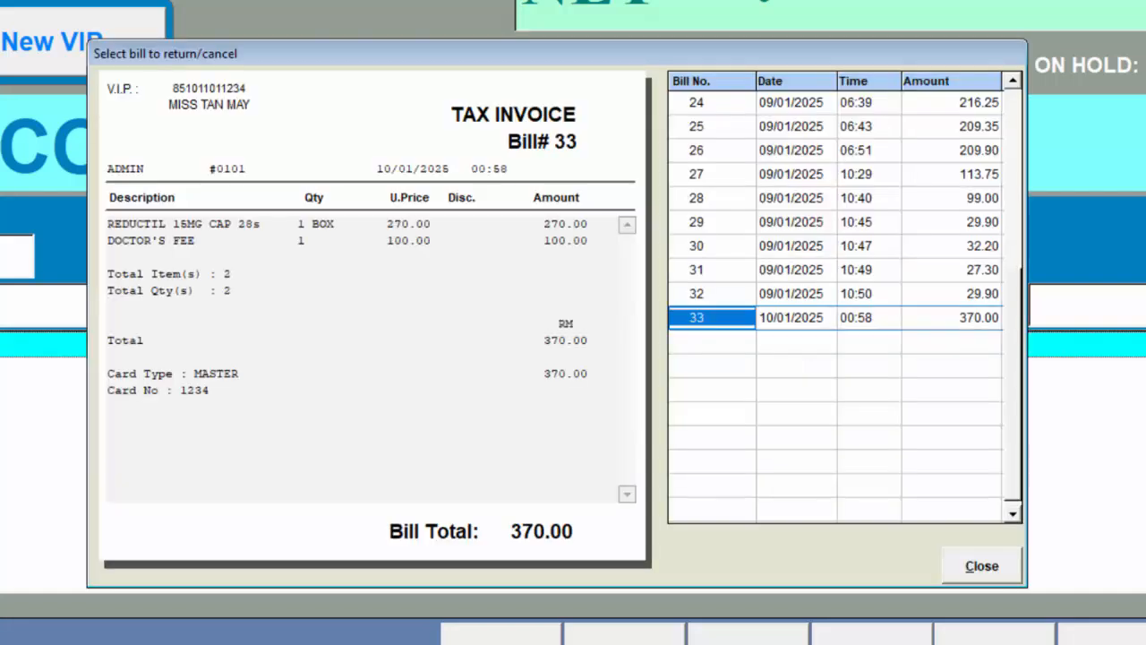
- Choose bill 31 from the list, confirm its cancellation, and enlarge the resulting e-Invoice preview
key("Up")
key("Up")
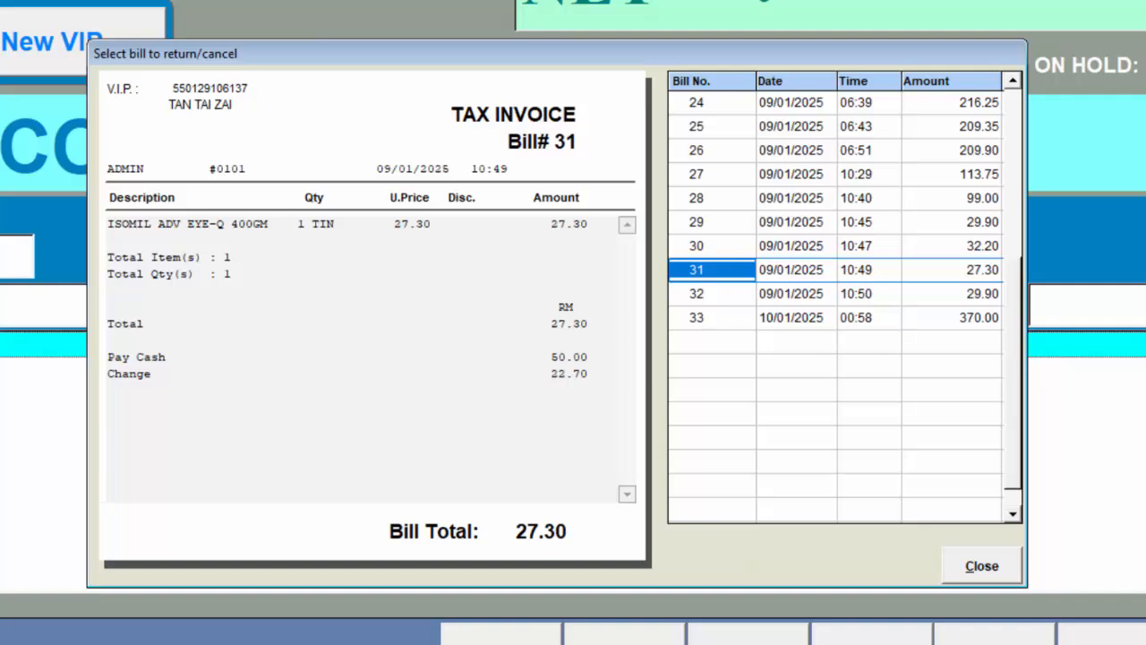
key("Return")
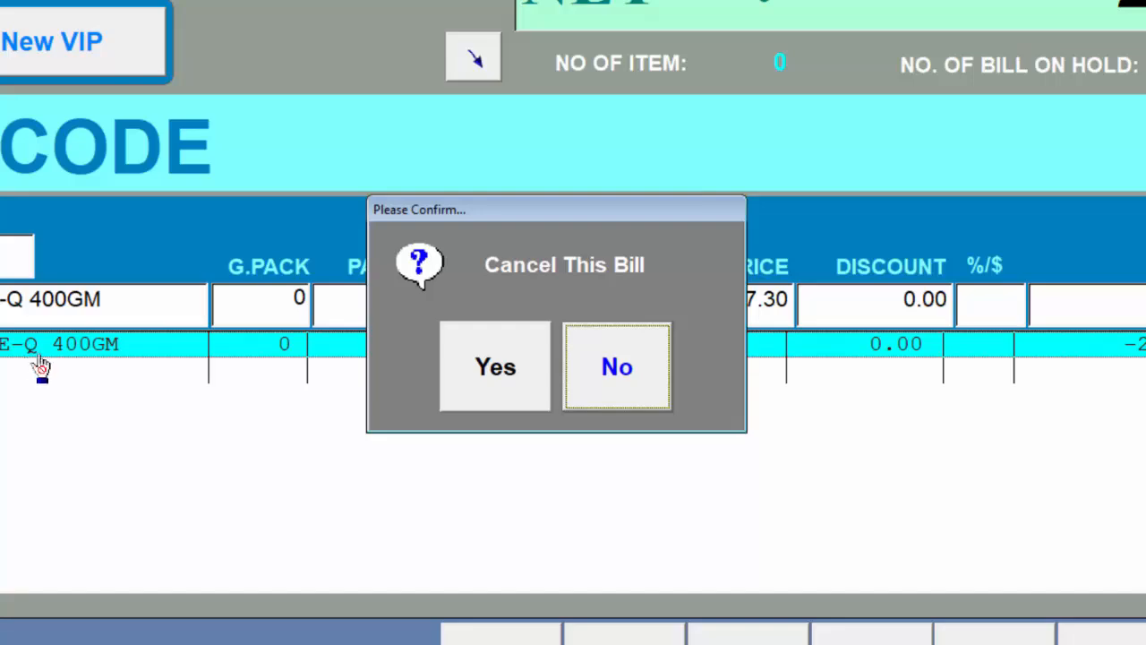
left_click(483, 385)
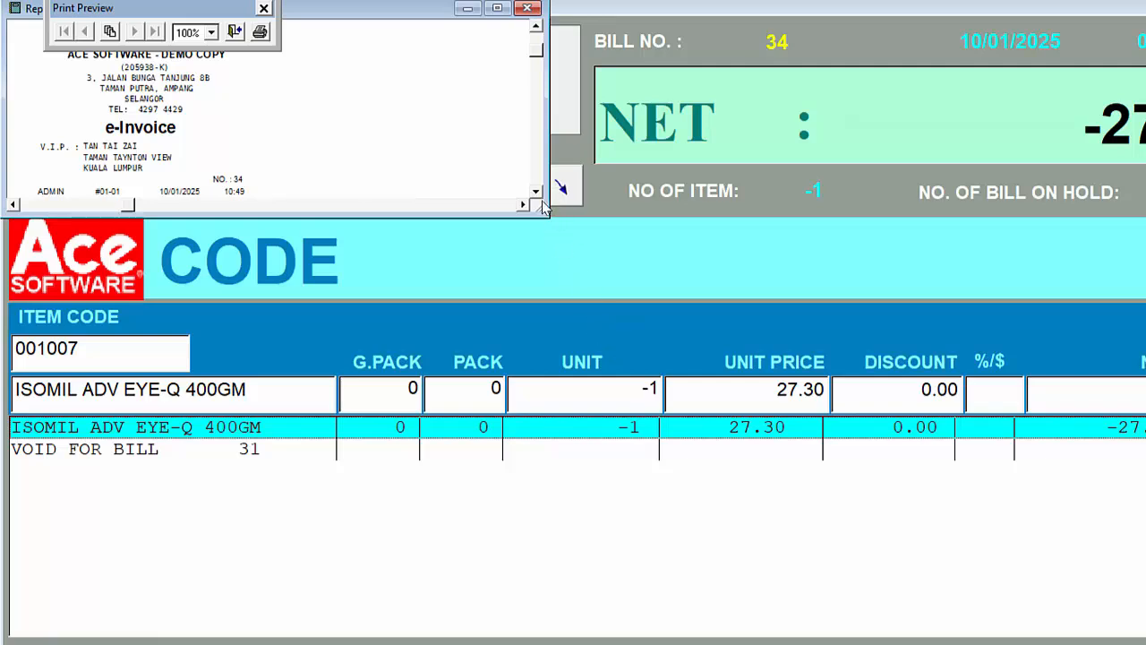
left_click_drag(546, 213, 482, 393)
left_click_drag(464, 454, 307, 639)
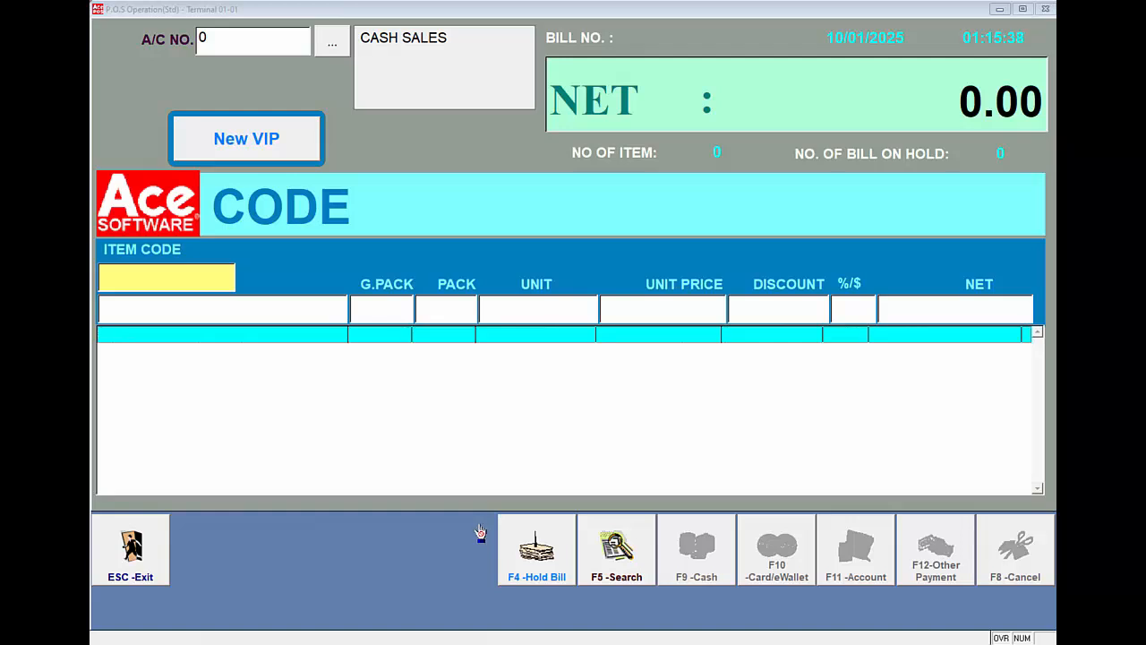
- Exit the POS operation and authorise it by entering the exit operation password
left_click(169, 281)
key("Escape")
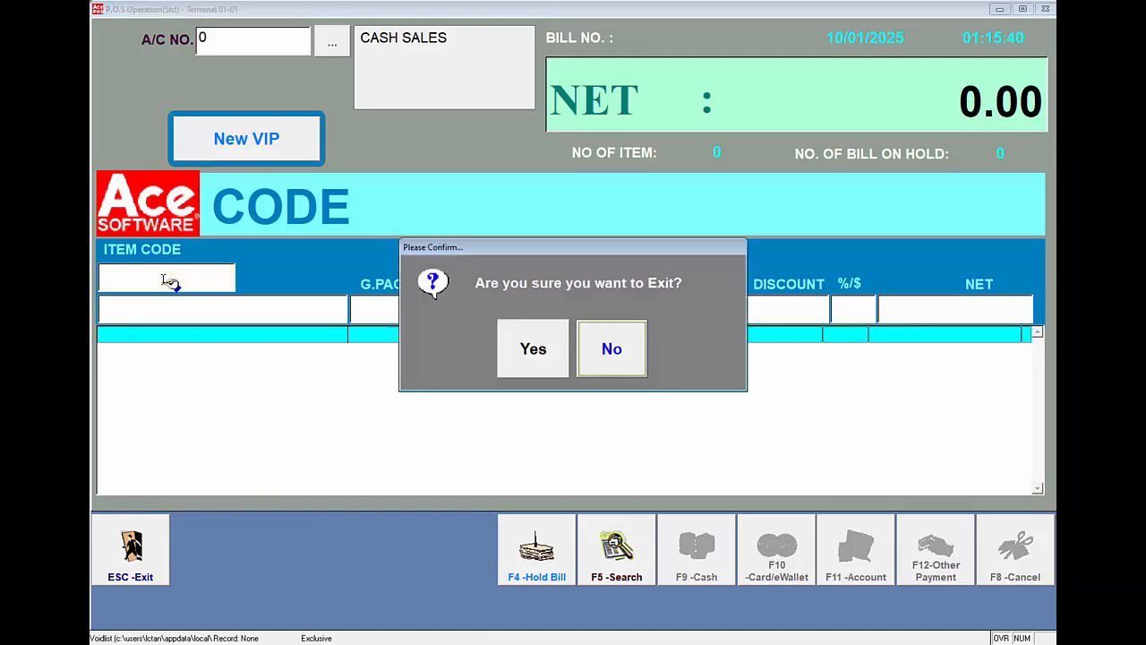
key("Escape")
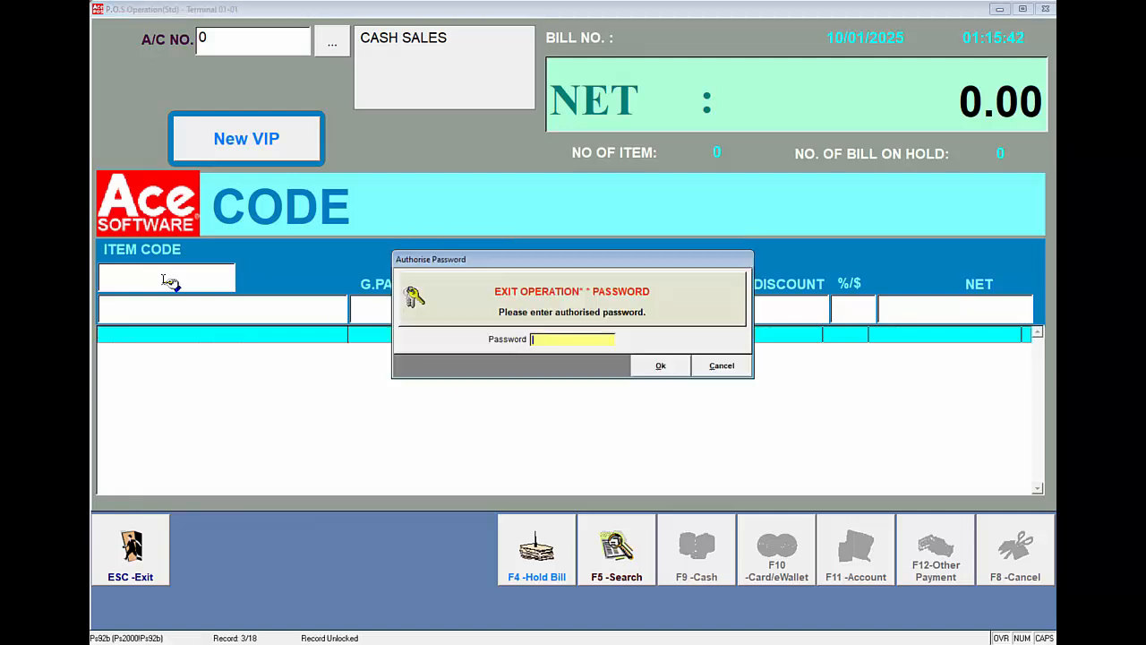
type("***")
key("Return")
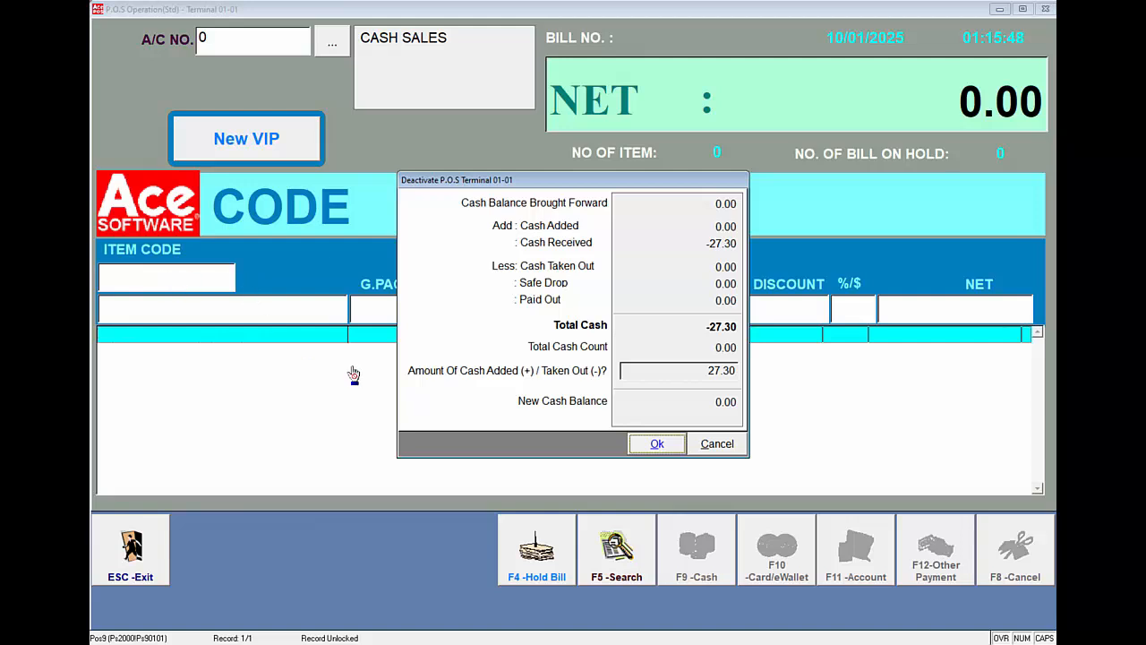
- Confirm the terminal deactivation with 27.30 as cash added, review the enlarged deactivation report, and close its preview
left_click(668, 446)
left_click_drag(510, 170, 335, 595)
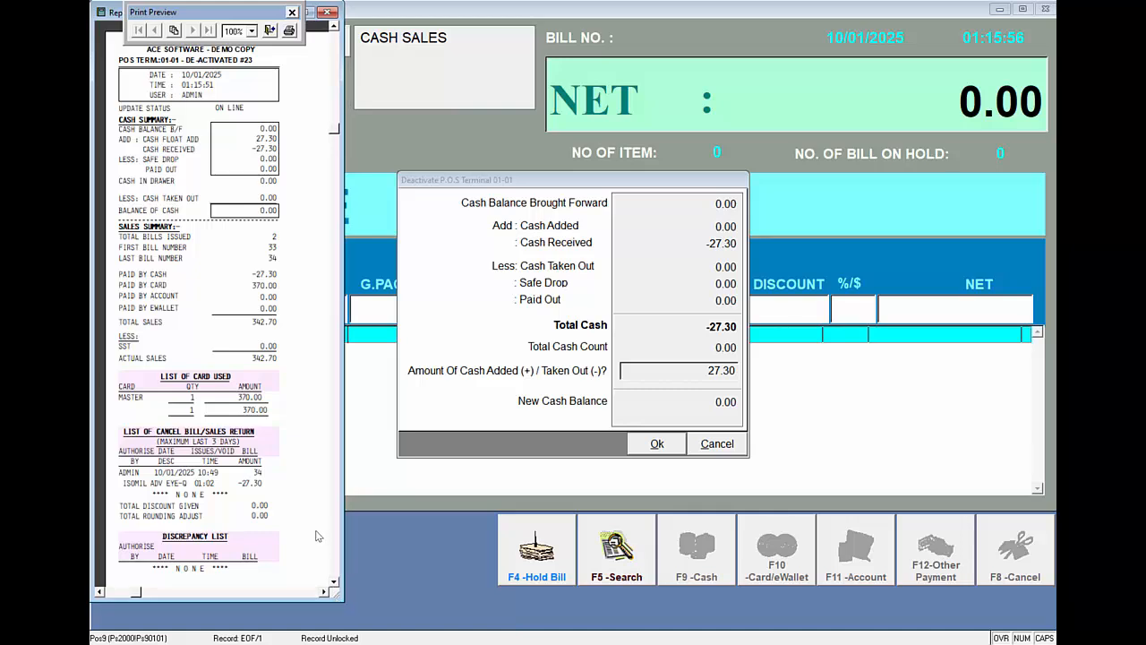
scroll(308, 526, "down", 1)
scroll(298, 511, "up", 1)
scroll(296, 512, "down", 1)
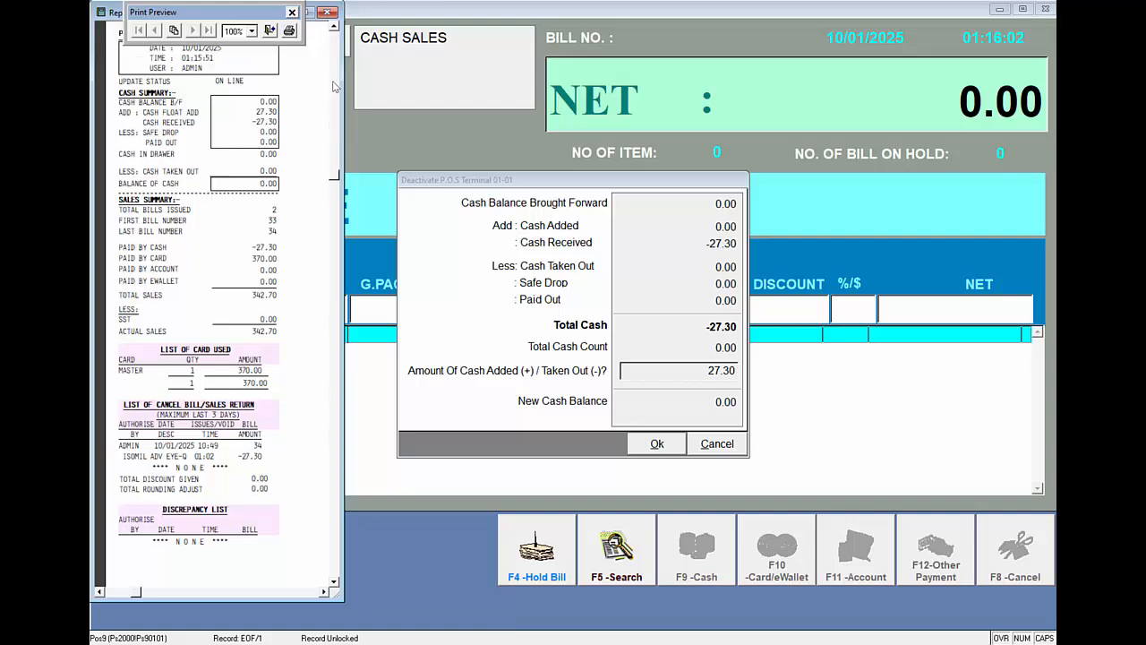
left_click(271, 32)
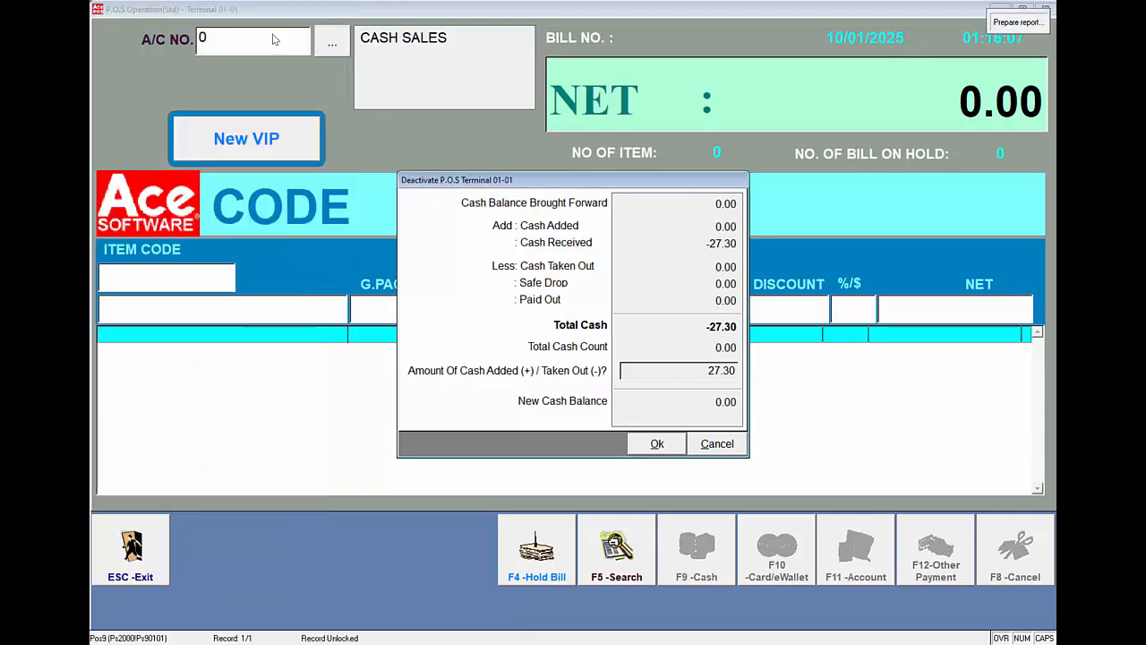
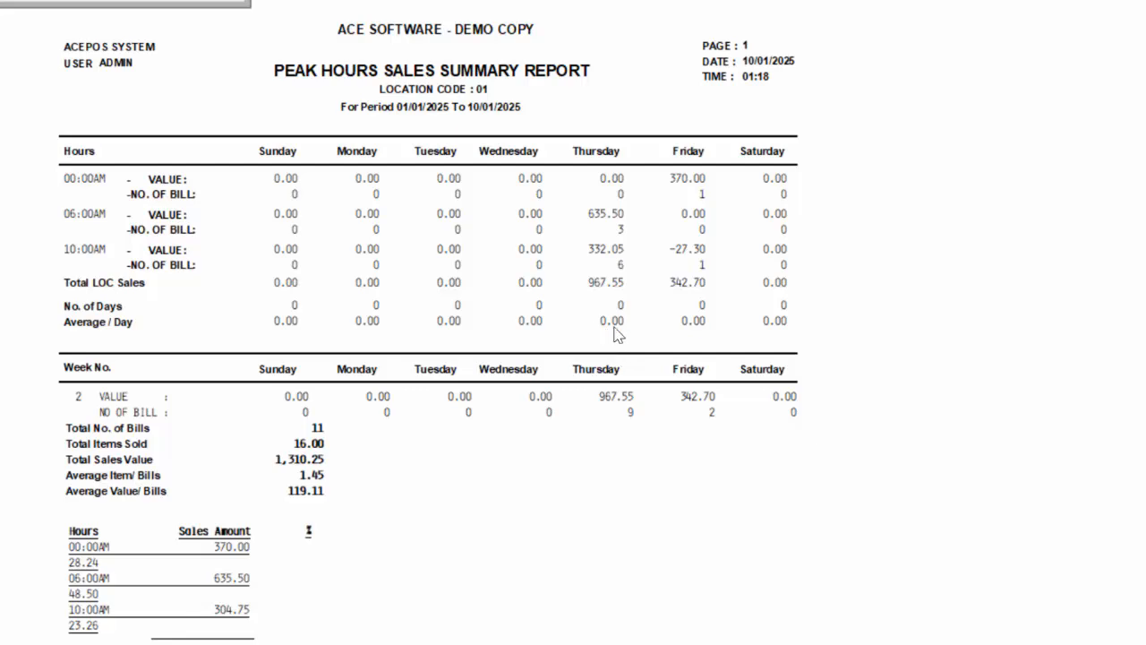
- Close the peak hours sales report and preview the Payment Analysis report for all payment types over all periods
left_click(204, 1)
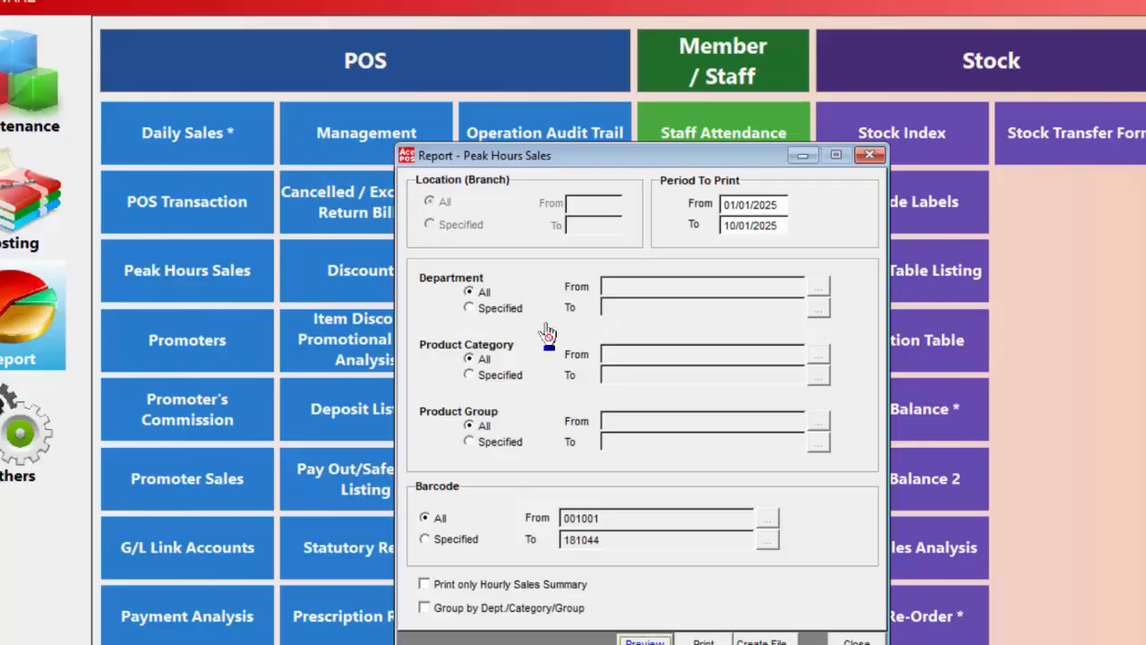
left_click(856, 642)
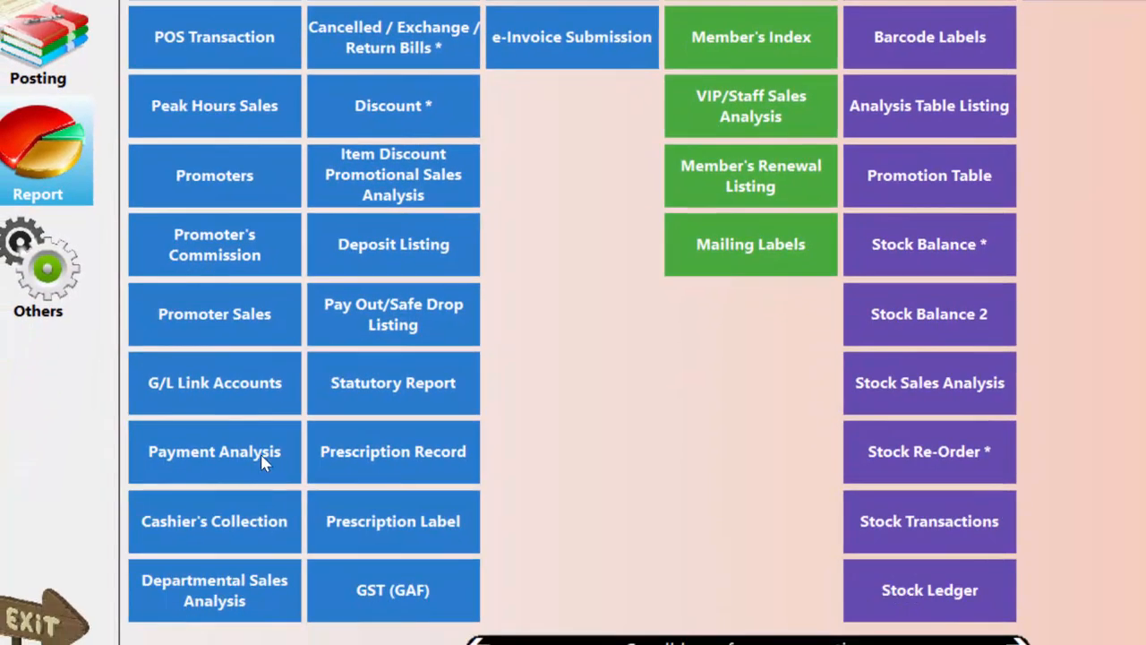
left_click(260, 486)
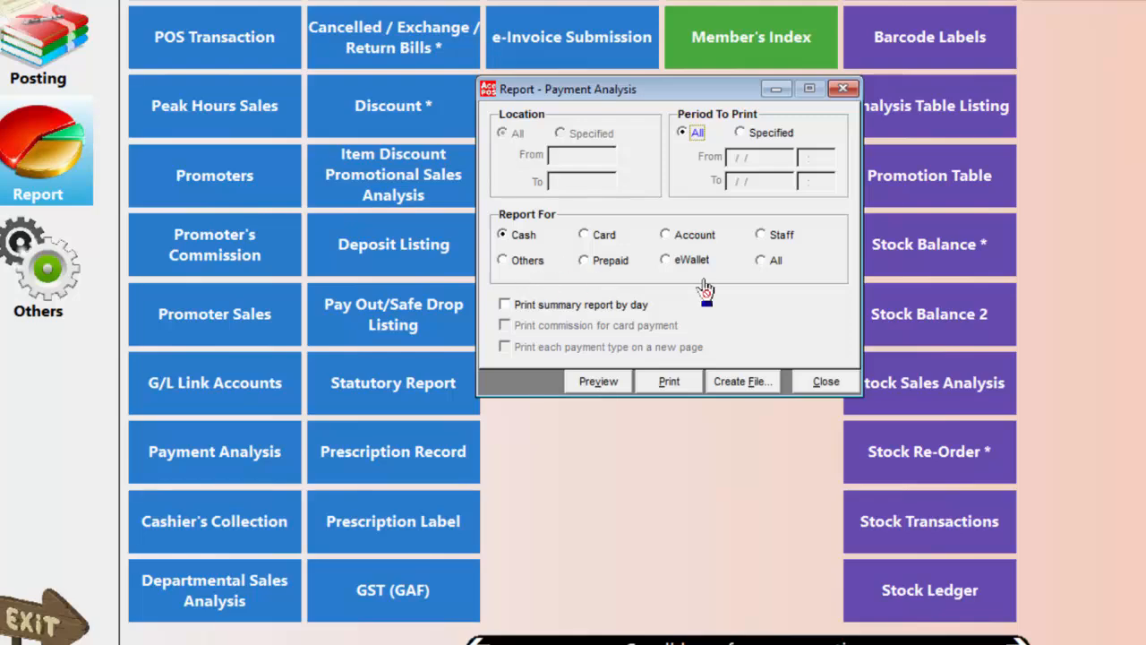
left_click(762, 261)
left_click(605, 429)
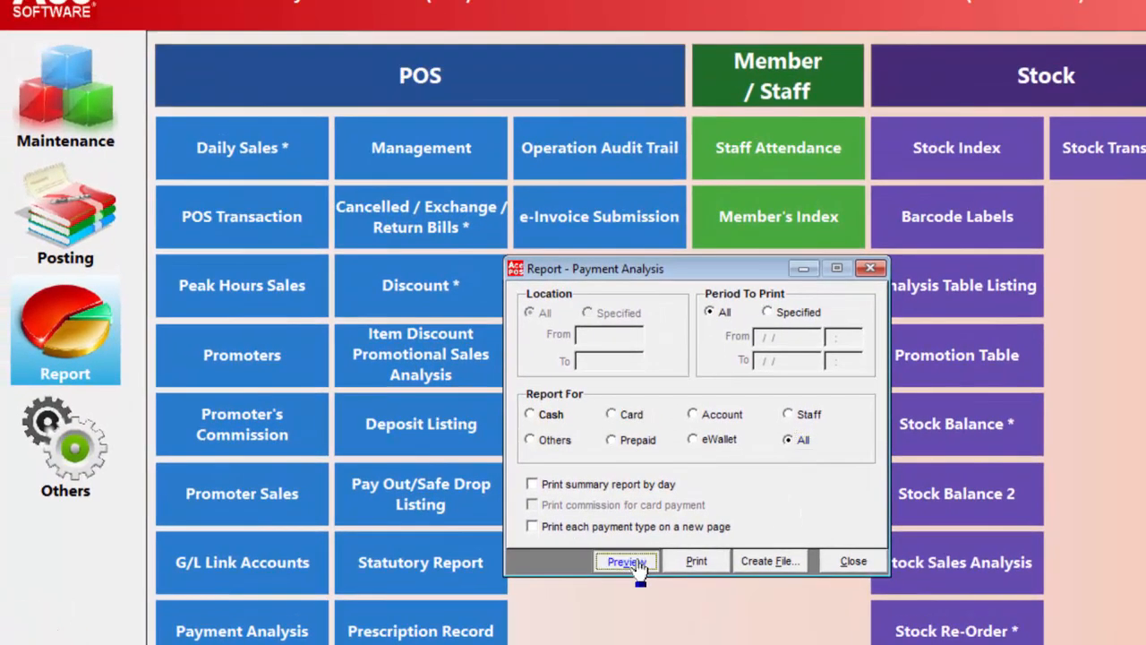
left_click(364, 205)
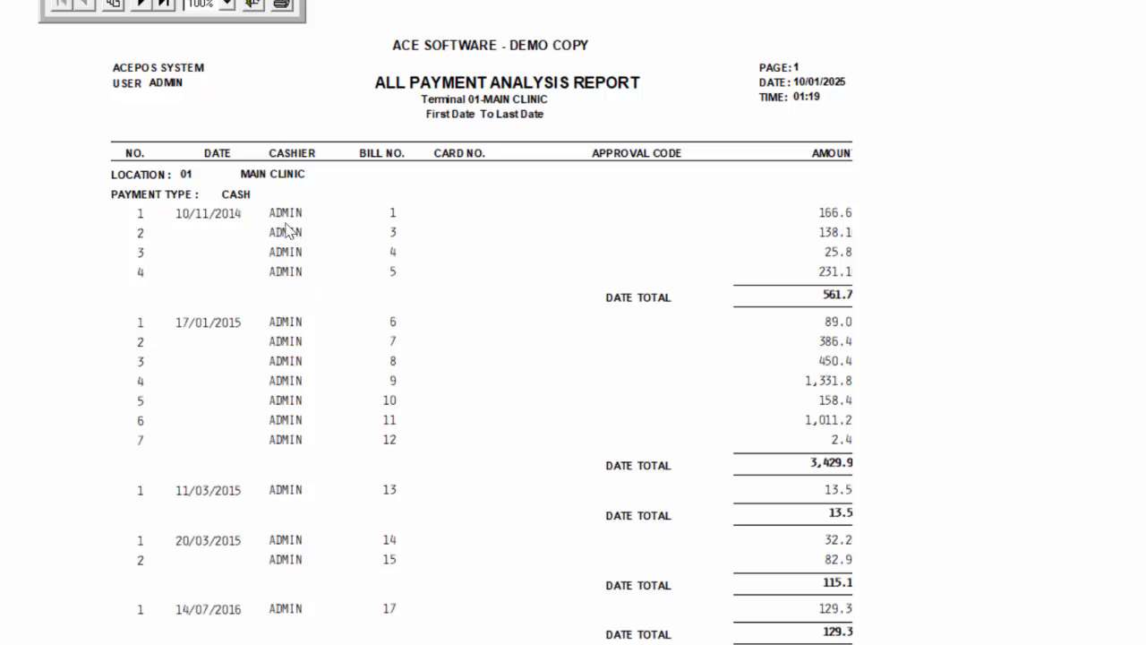
- Read through both pages of the all payment analysis report and leave its preview
scroll(295, 263, "down", 6)
scroll(288, 273, "down", 3)
scroll(281, 242, "up", 7)
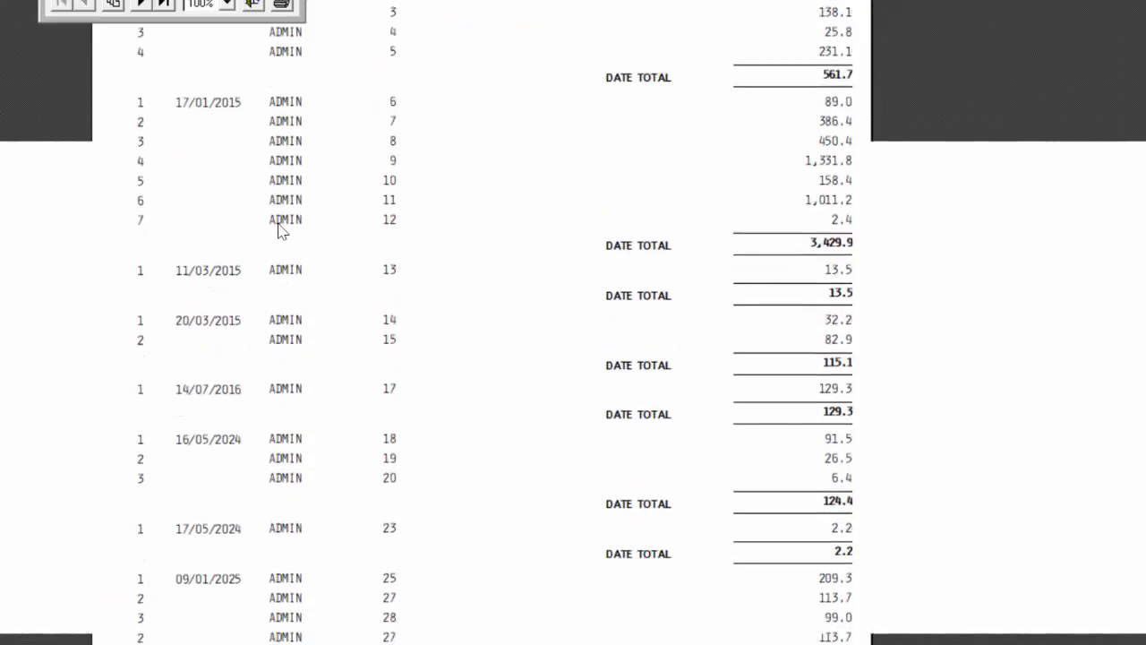
left_click(141, 5)
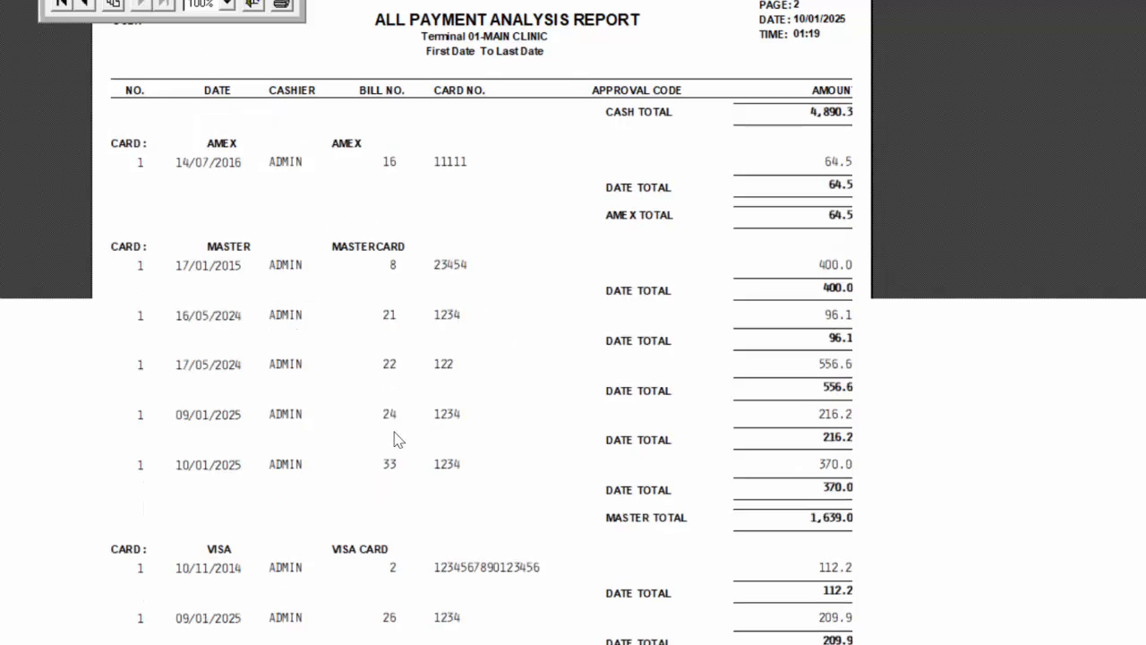
left_click(258, 16)
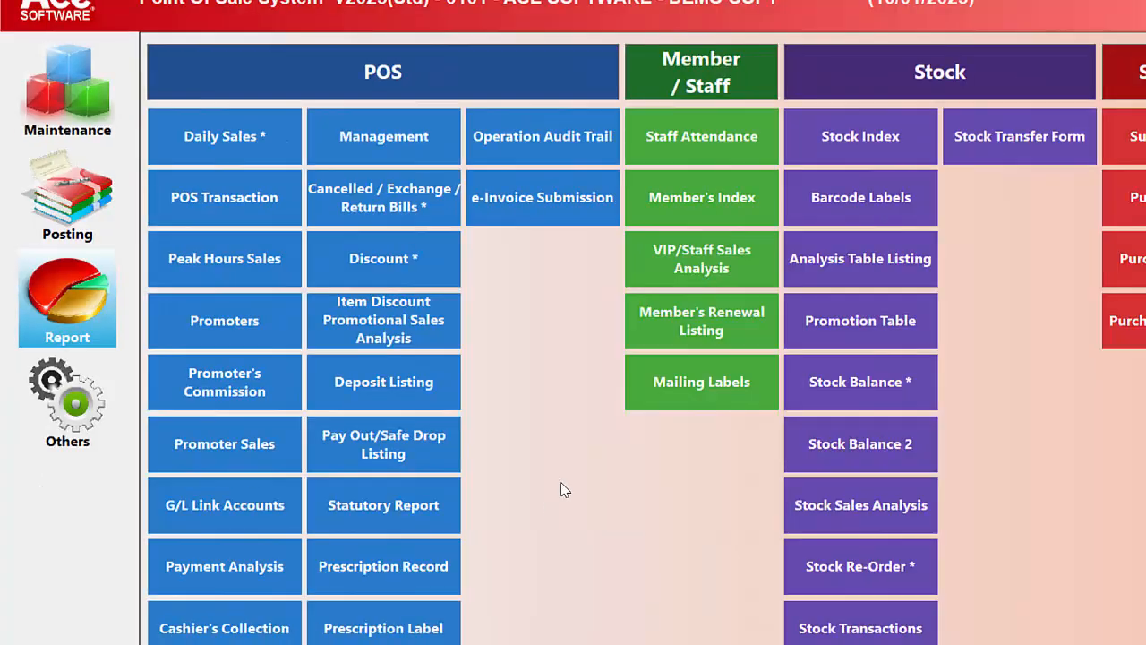
- Bring up the Management sales report and submit the password to show cost price
left_click(377, 145)
left_click(616, 240)
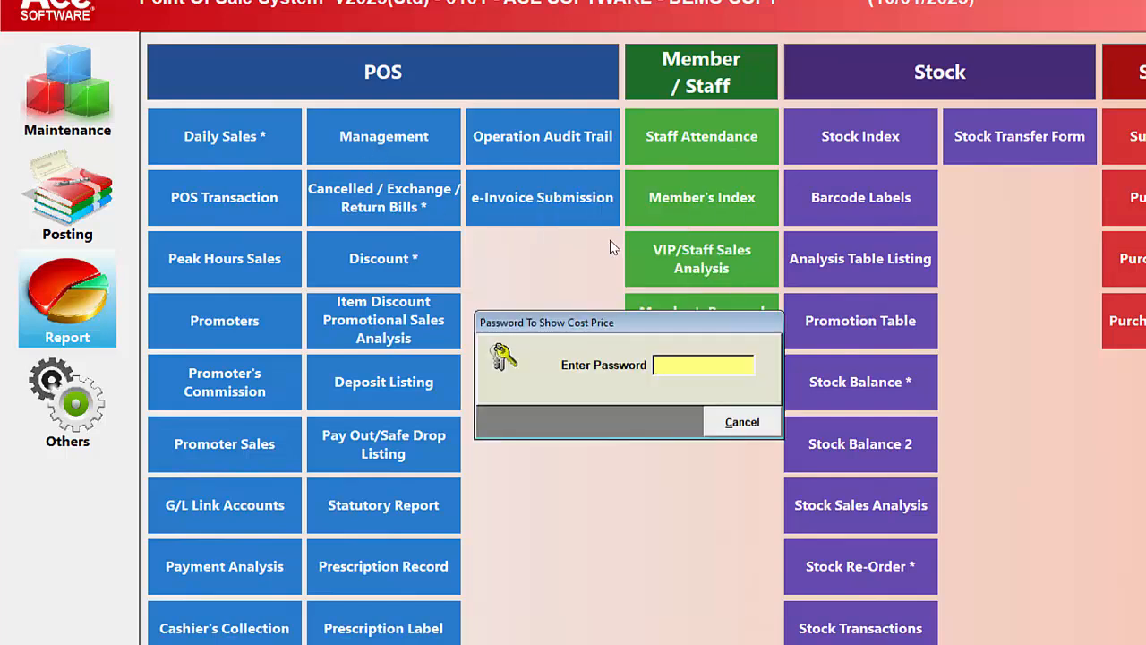
key("Return")
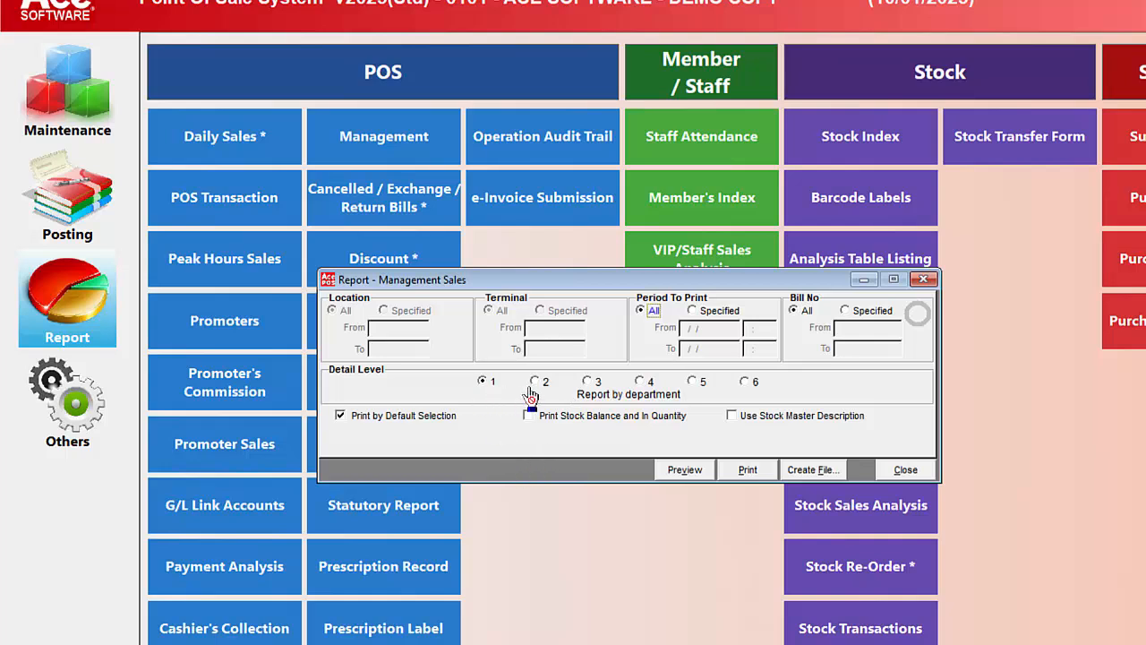
- Preview the Management Sales report at detail level 1, by department, and close the preview after reading it
left_click(685, 470)
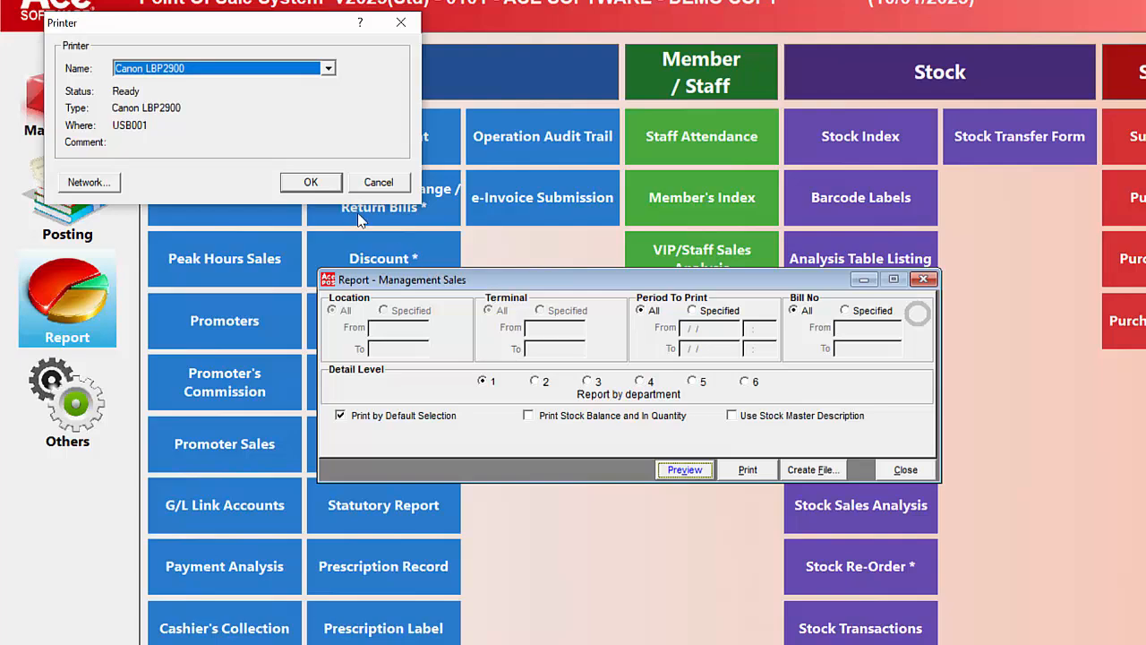
left_click(310, 183)
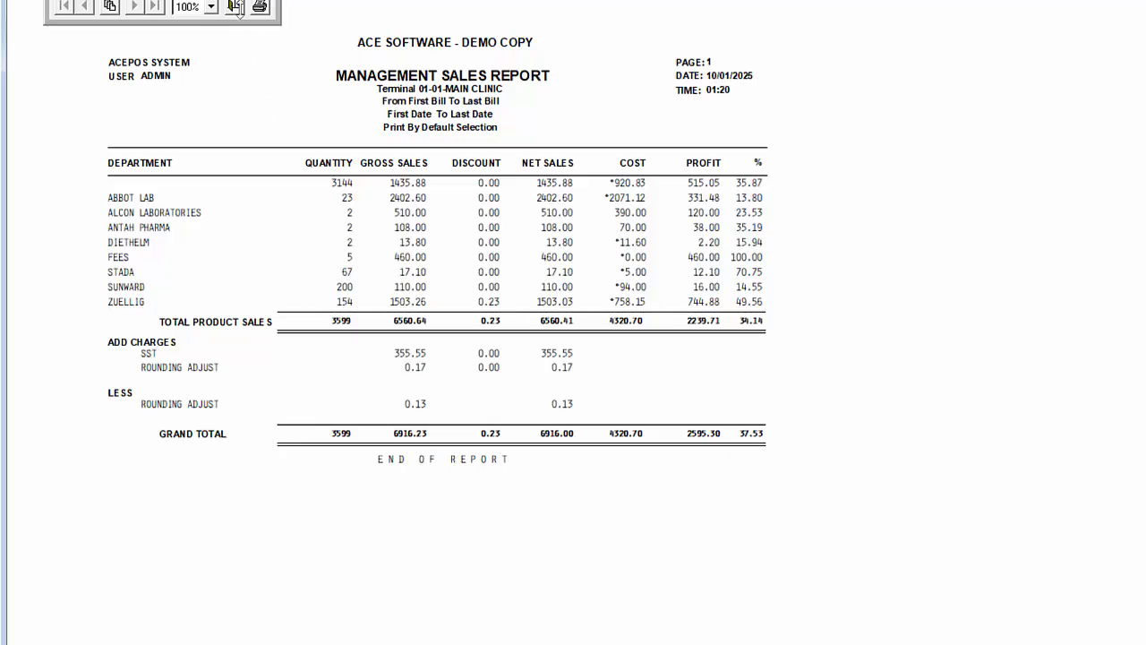
left_click(234, 6)
- Set the detail level to 2, by departments and product categories, and preview the Management Sales report before closing it
left_click(536, 380)
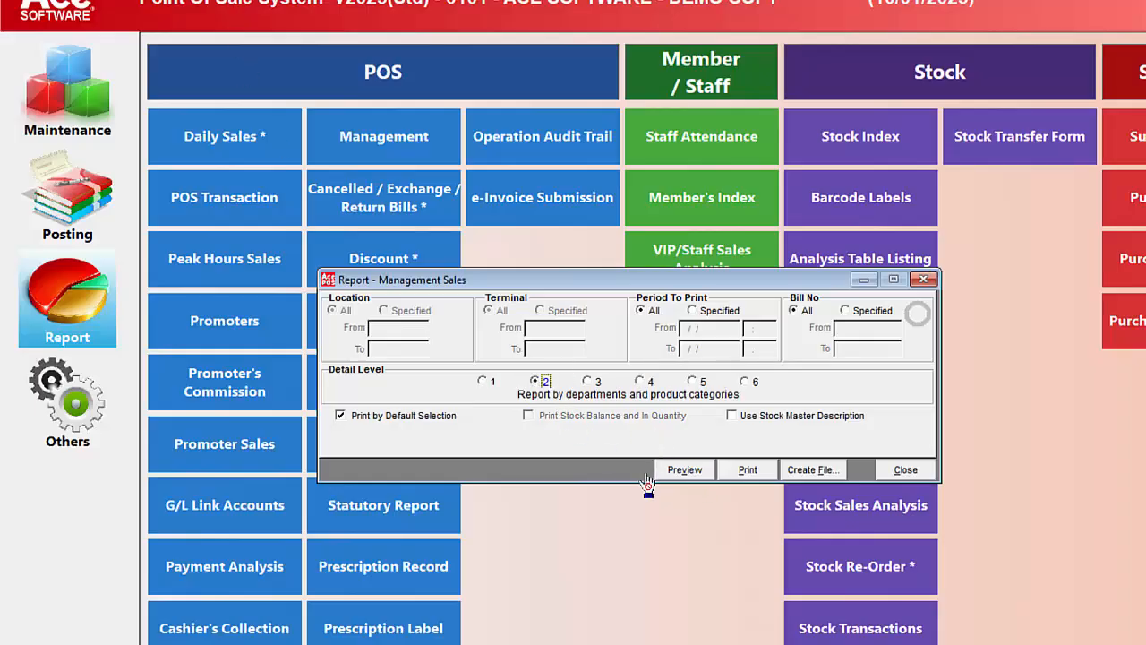
left_click(686, 472)
left_click(314, 182)
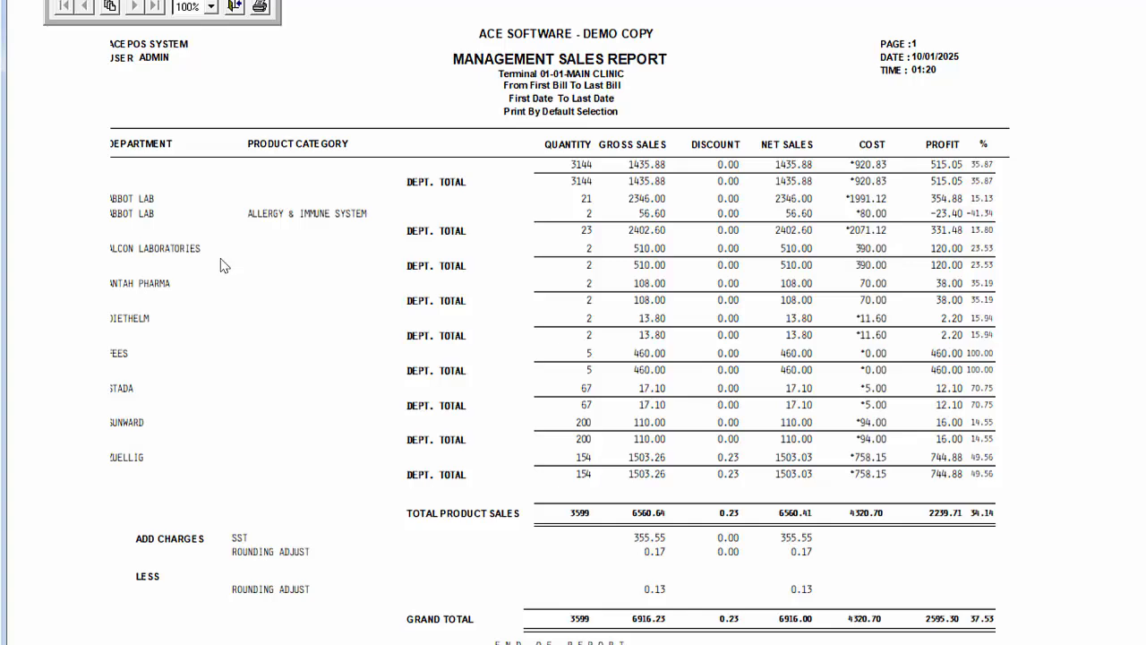
left_click(235, 8)
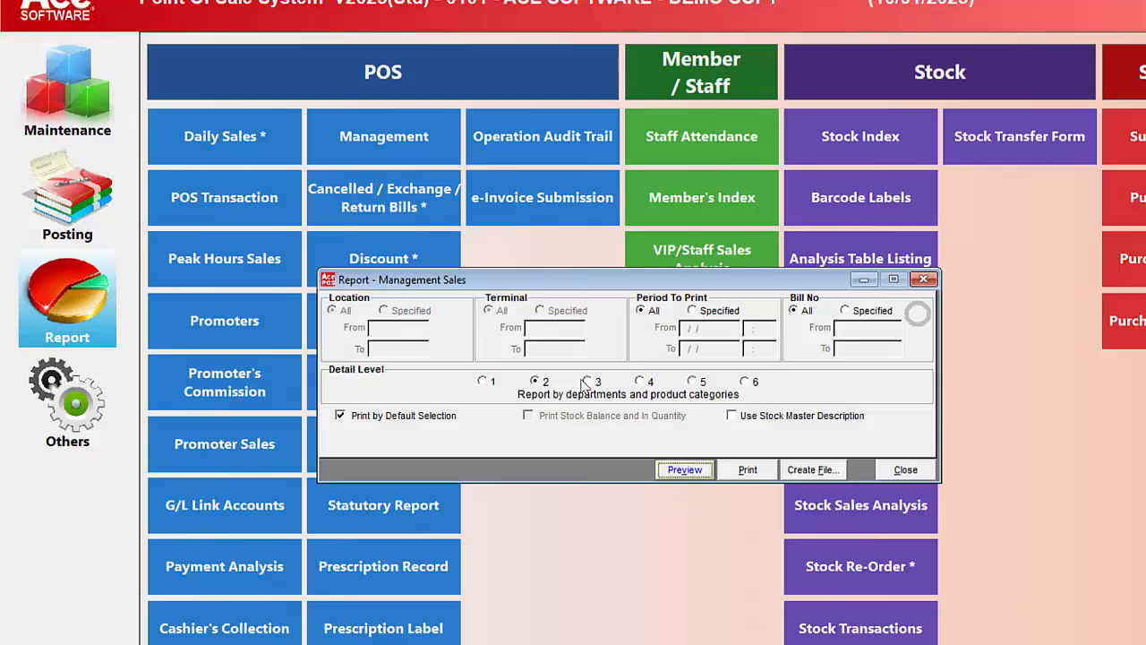
- View the Management Sales report at detail level 3, by departments, product categories and groups, and close its preview
left_click(587, 382)
left_click(682, 472)
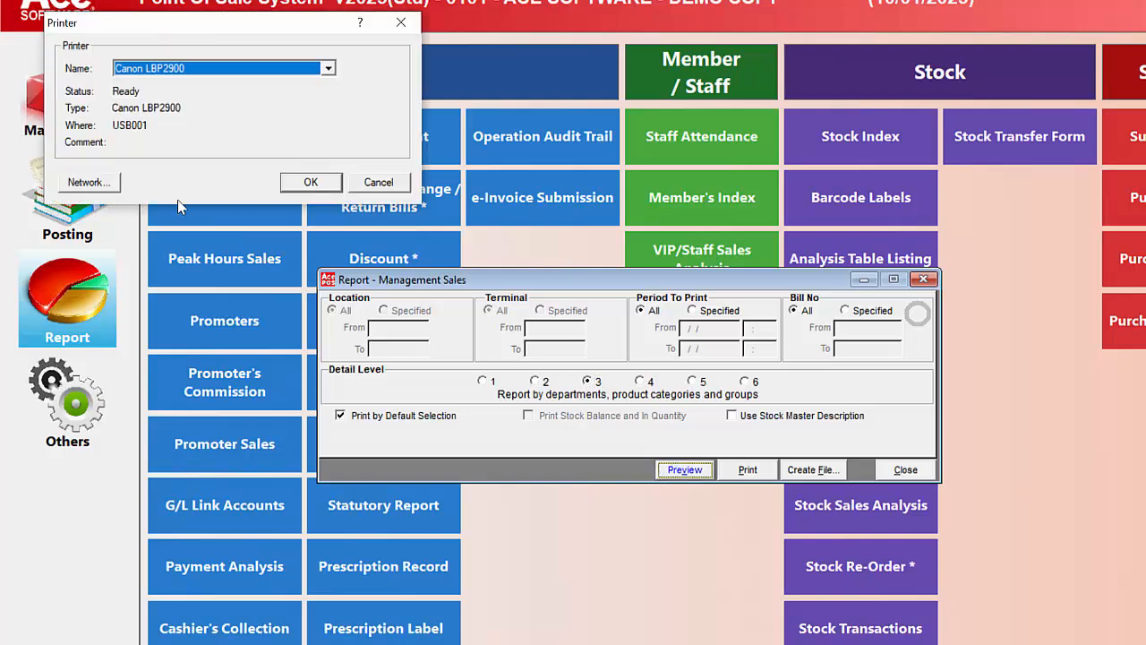
left_click(309, 183)
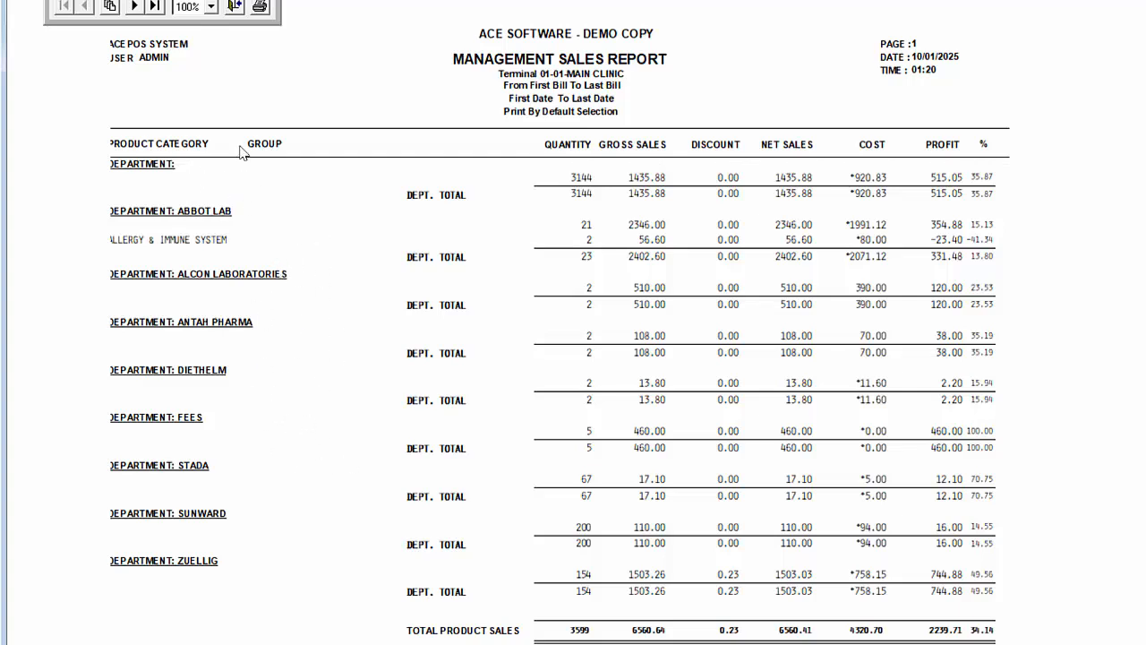
left_click(235, 7)
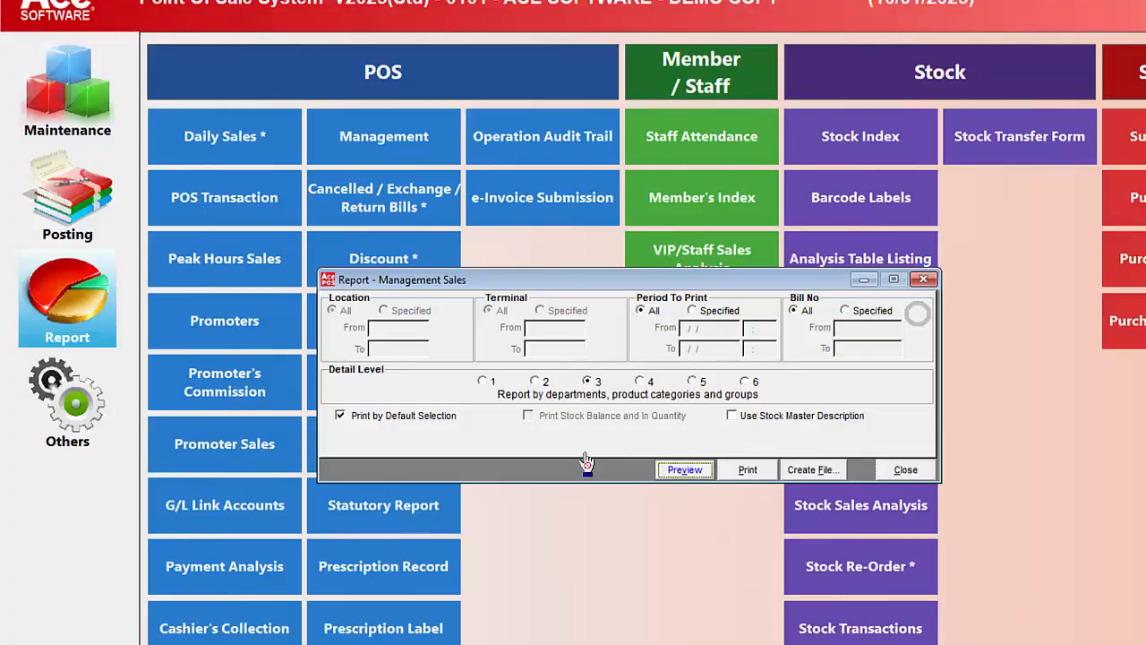
- Preview the Management Sales report at detail level 4, including stock, and read all three pages before closing the preview
left_click(639, 381)
left_click(678, 470)
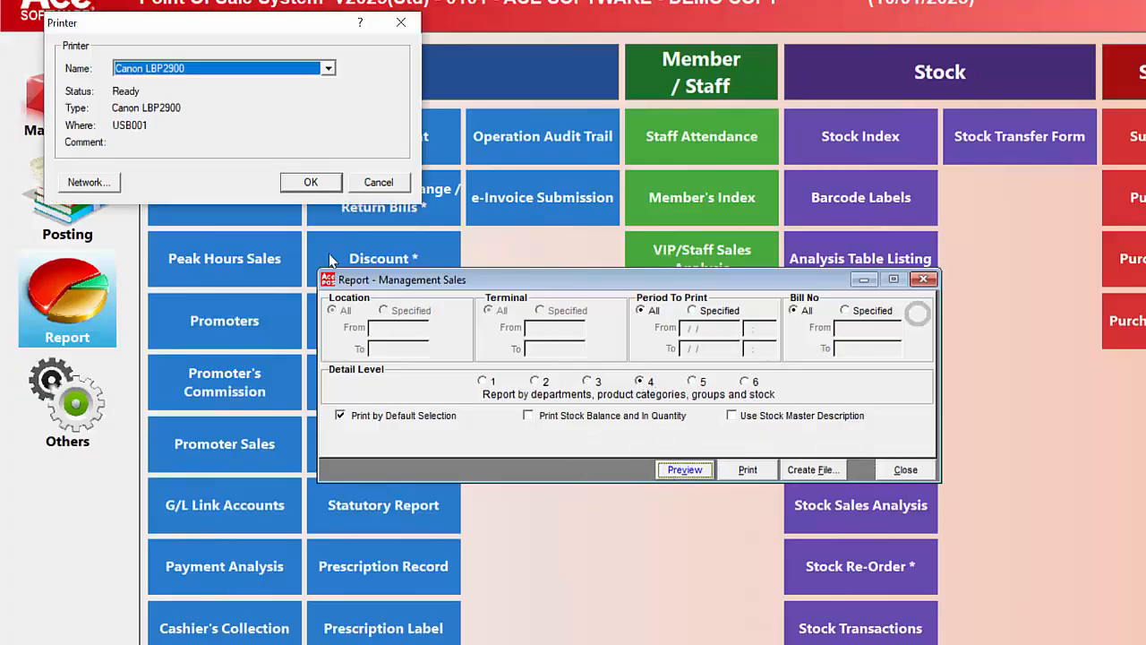
left_click(314, 184)
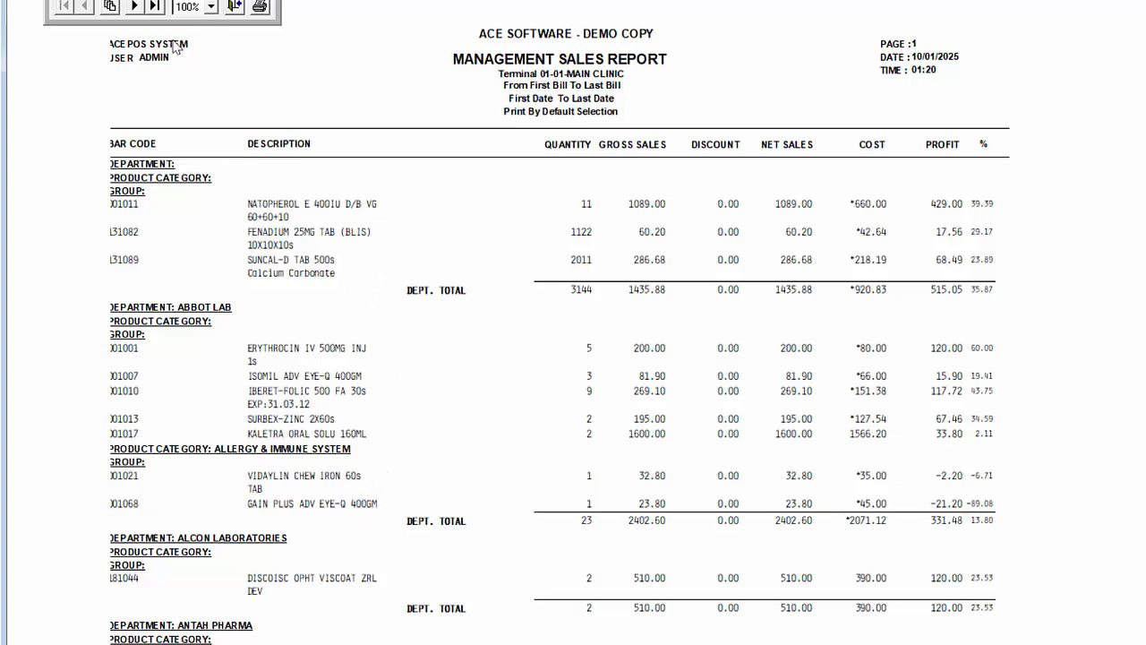
left_click(134, 6)
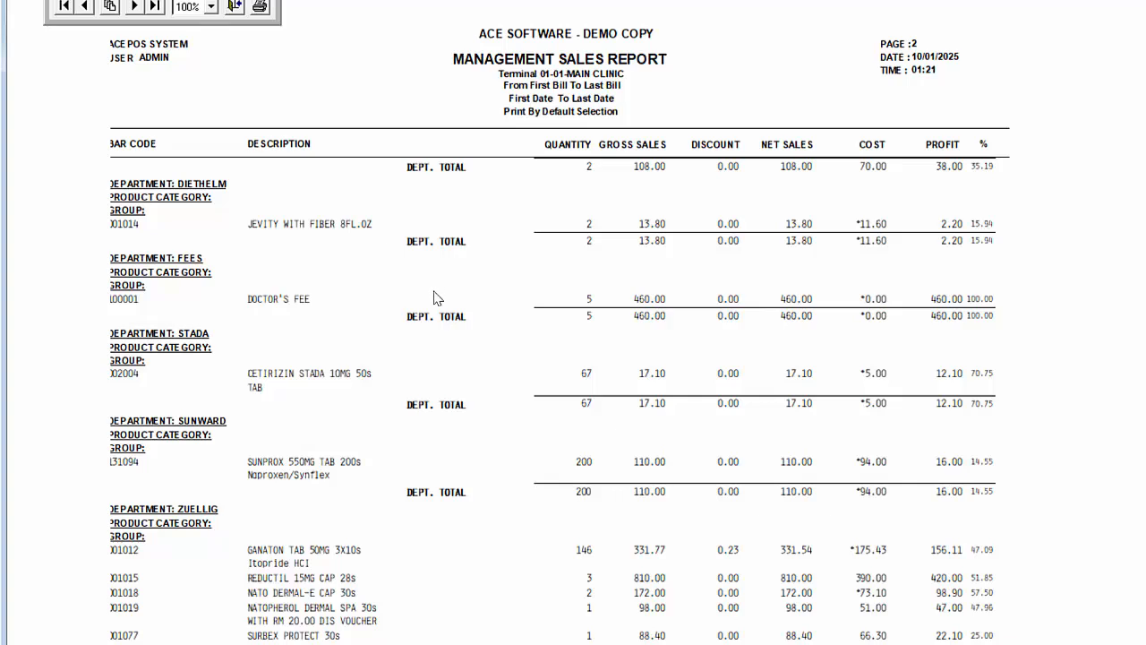
left_click(133, 7)
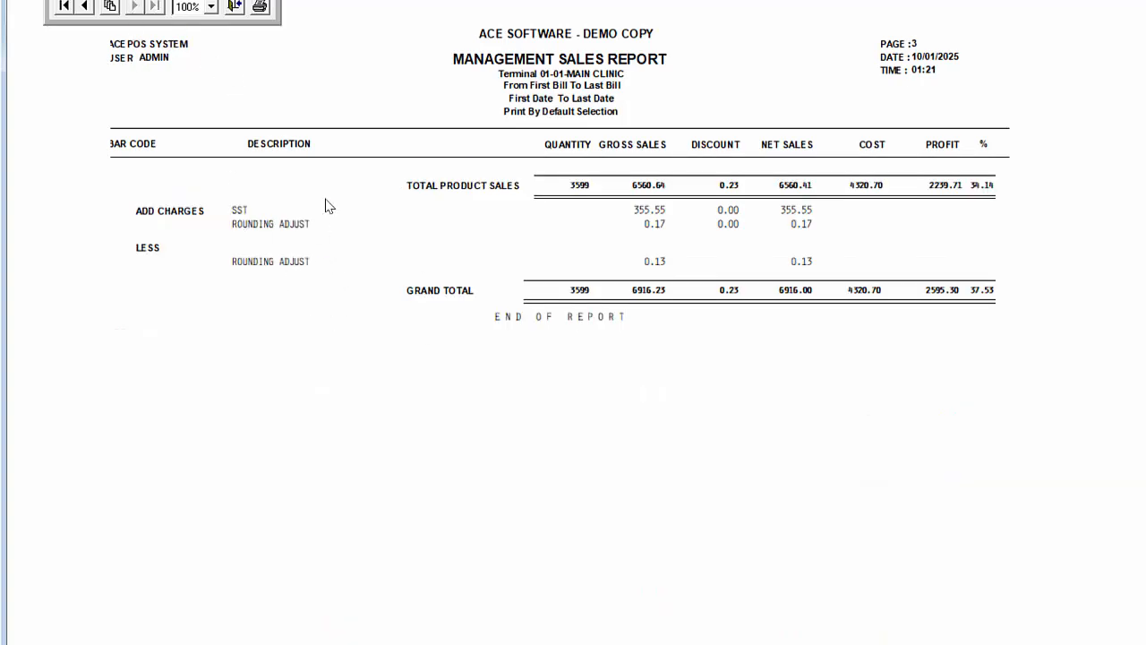
left_click(234, 7)
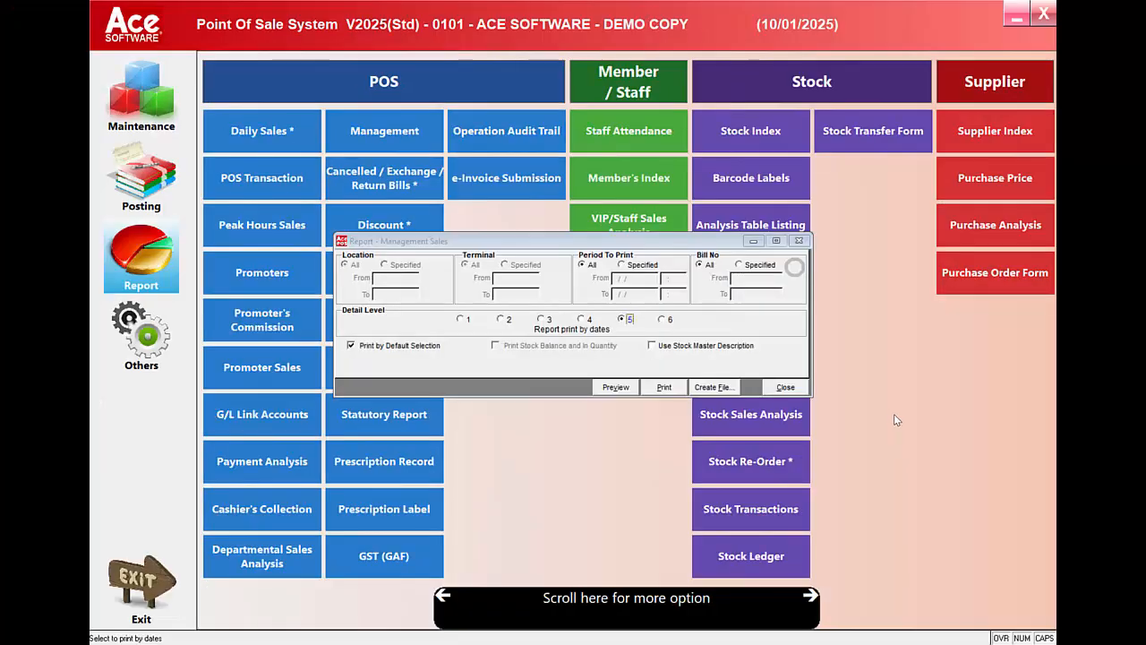
- Preview the Management Sales report at detail level 5, printed by dates, and close the preview
left_click(662, 387)
left_click(337, 167)
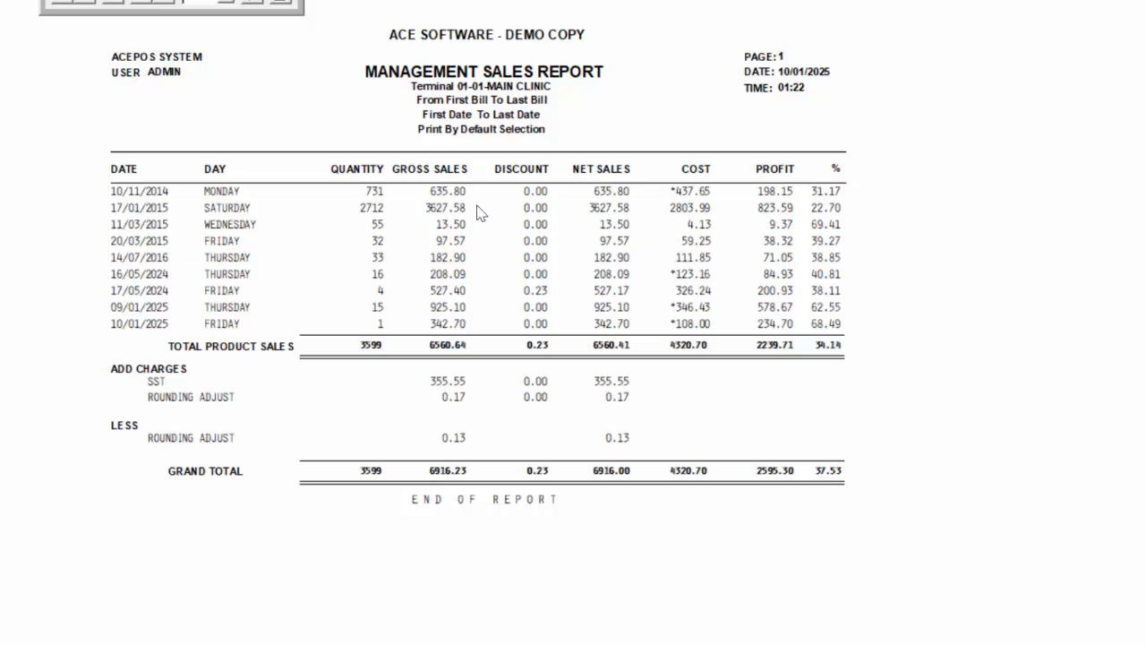
left_click(259, 5)
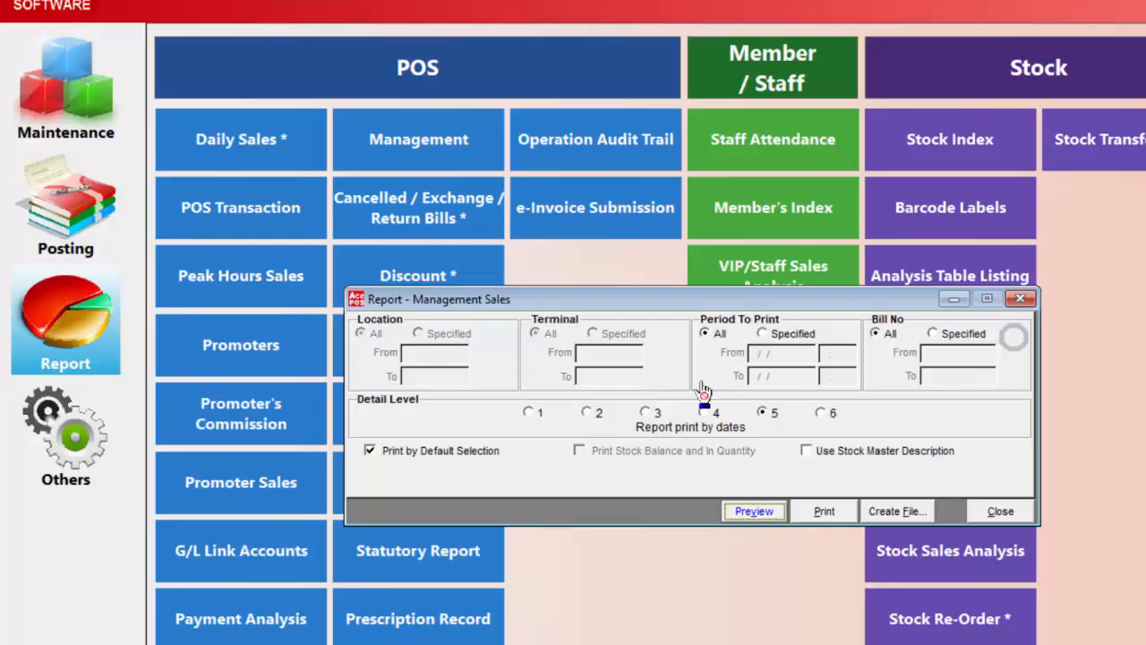
- Preview the Management Sales report at detail level 6, by dates with tax summary, and close the preview and report window
left_click(820, 412)
left_click(754, 510)
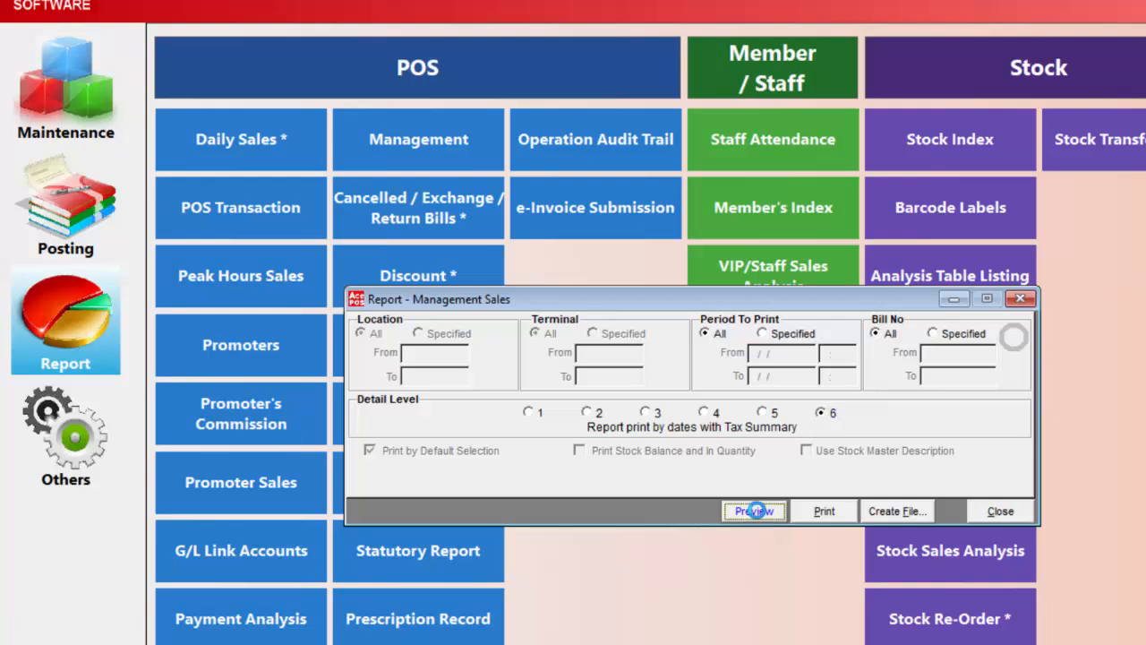
left_click(347, 192)
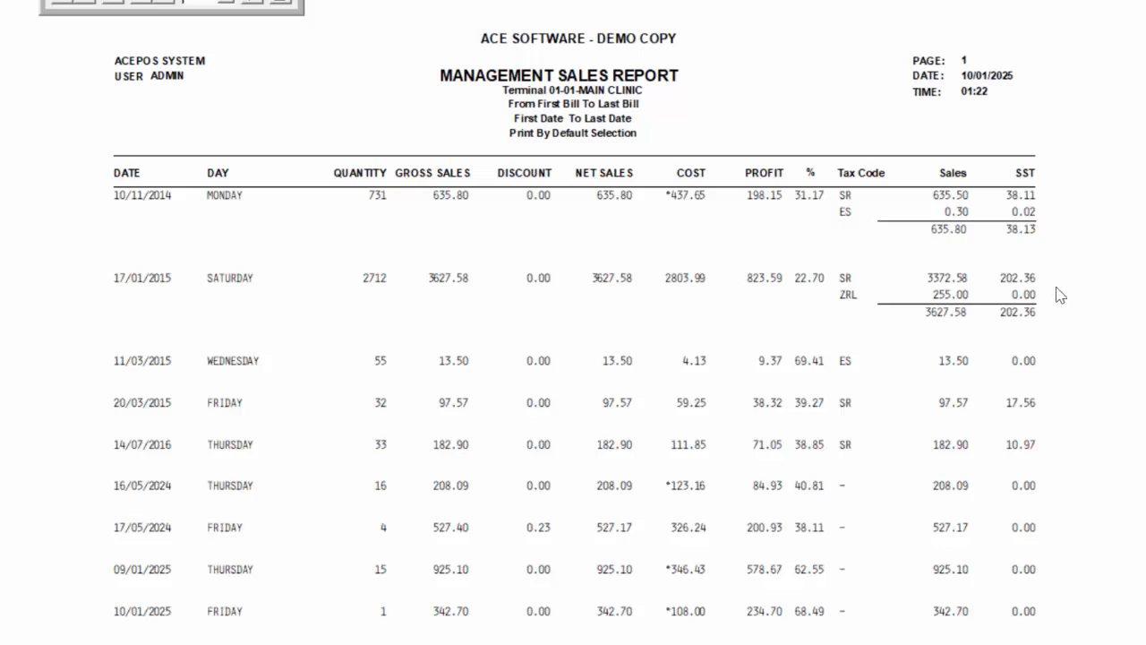
left_click(261, 2)
left_click(994, 512)
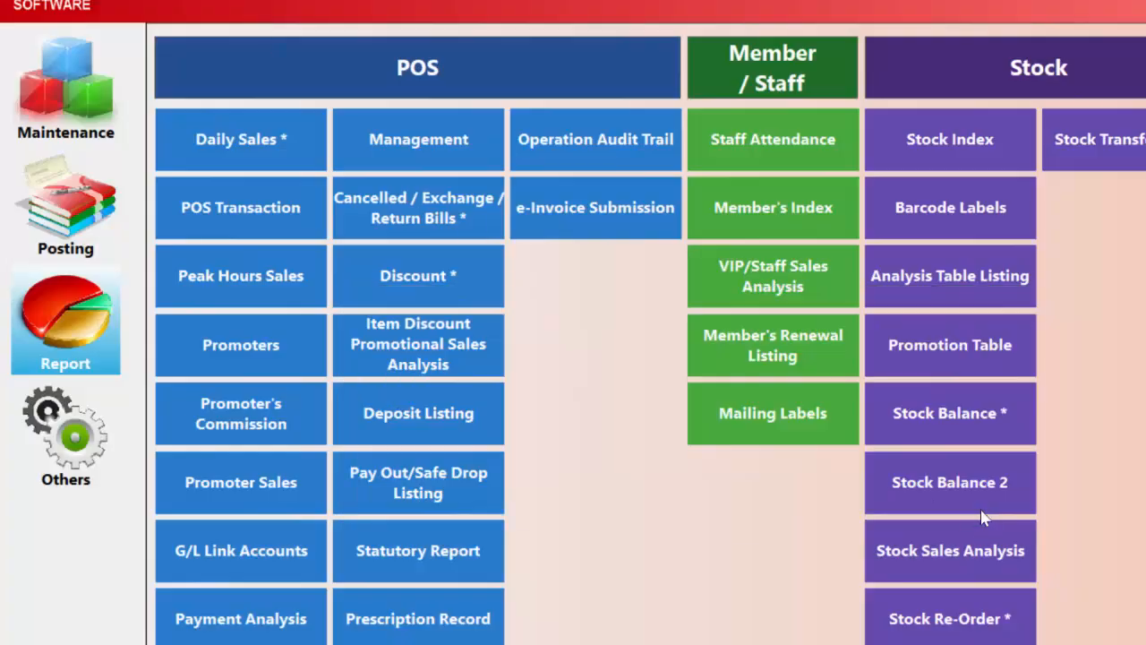